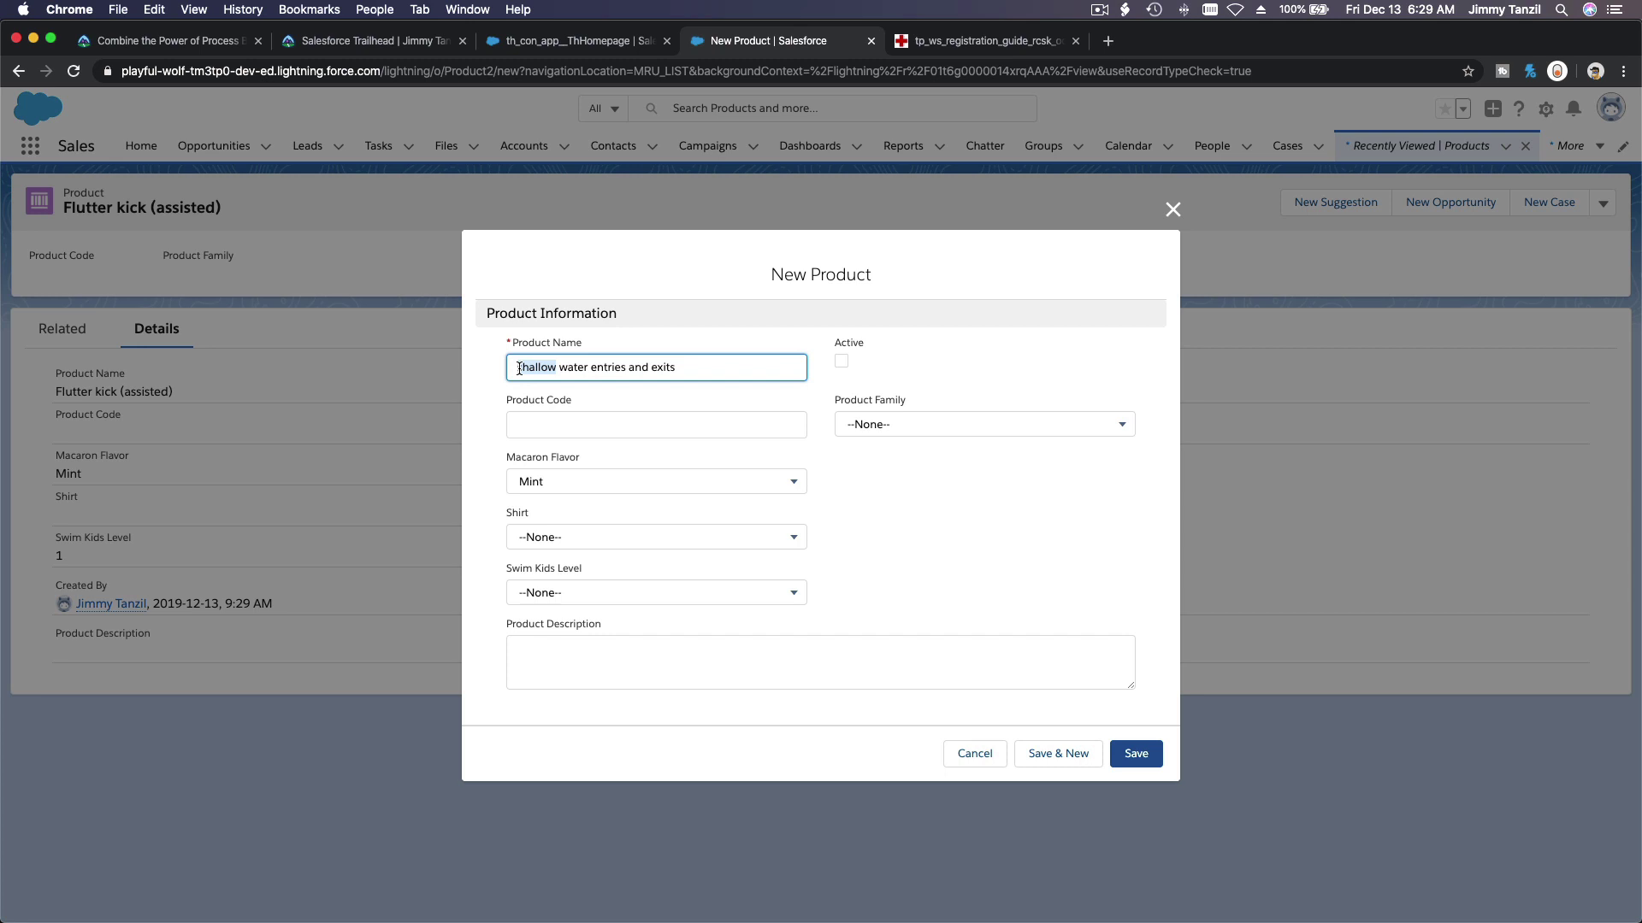
- Correct the start of the new product's name so it reads "Shallow water entries and exits"
{"action": "key", "text": "Left"}
{"action": "key", "text": "Right"}
{"action": "key", "text": "BackSpace"}
{"action": "type", "text": "S"}
- Set the product's Swim Kids Level to 1, mark it active, and save it while starting another new product
{"action": "left_click", "coordinate": [619, 592]}
{"action": "left_click", "coordinate": [619, 557]}
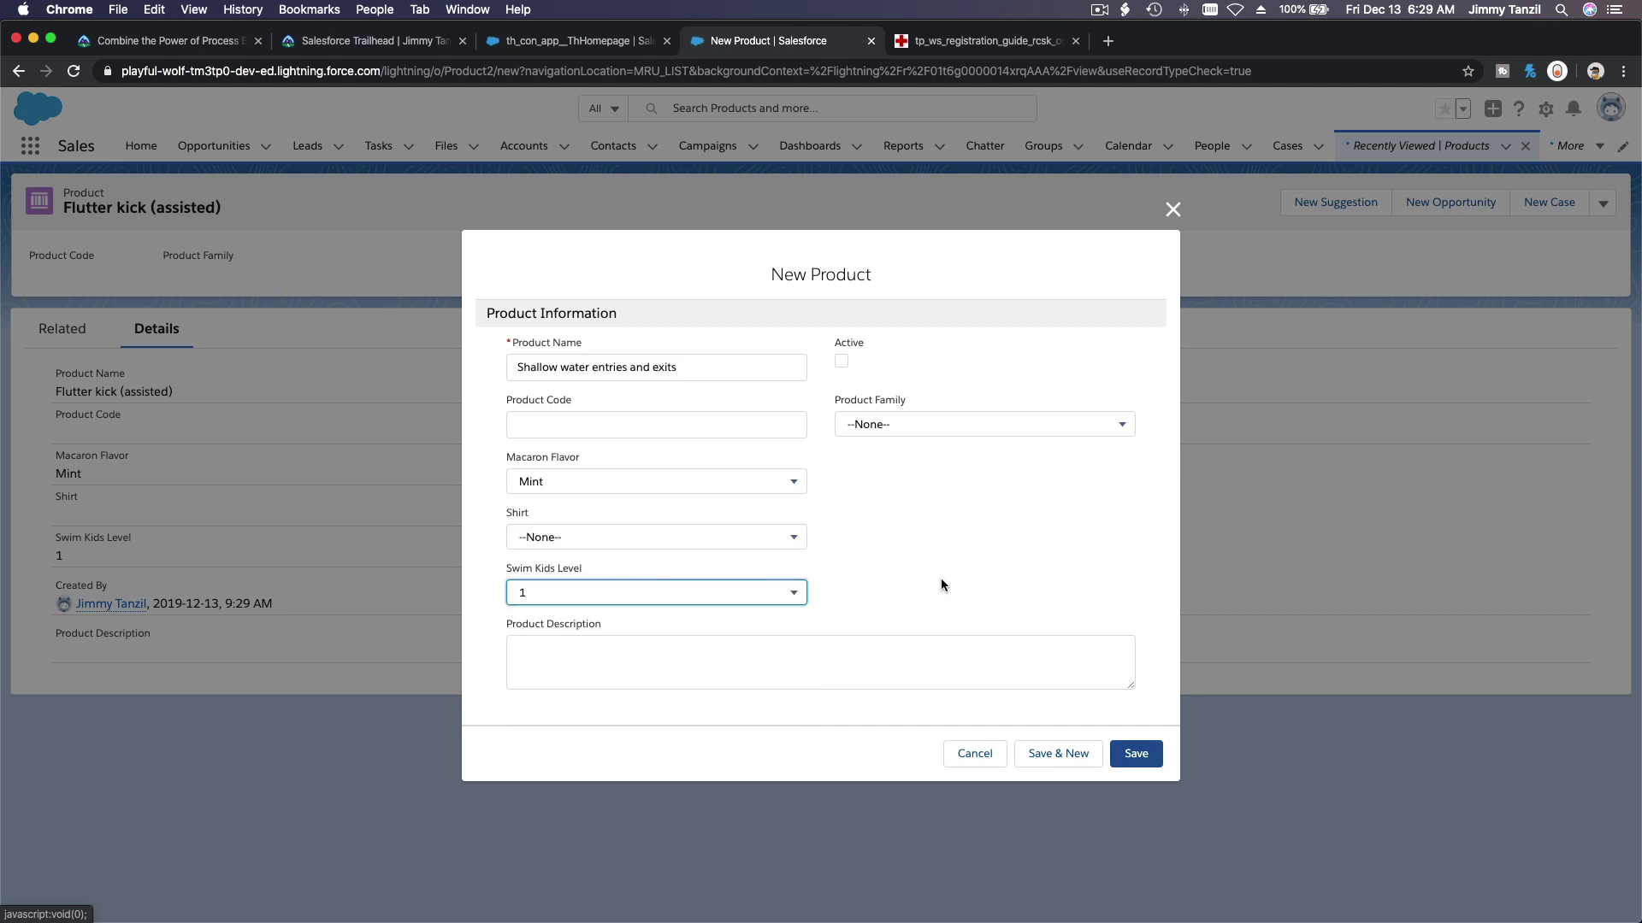
{"action": "left_click", "coordinate": [841, 363]}
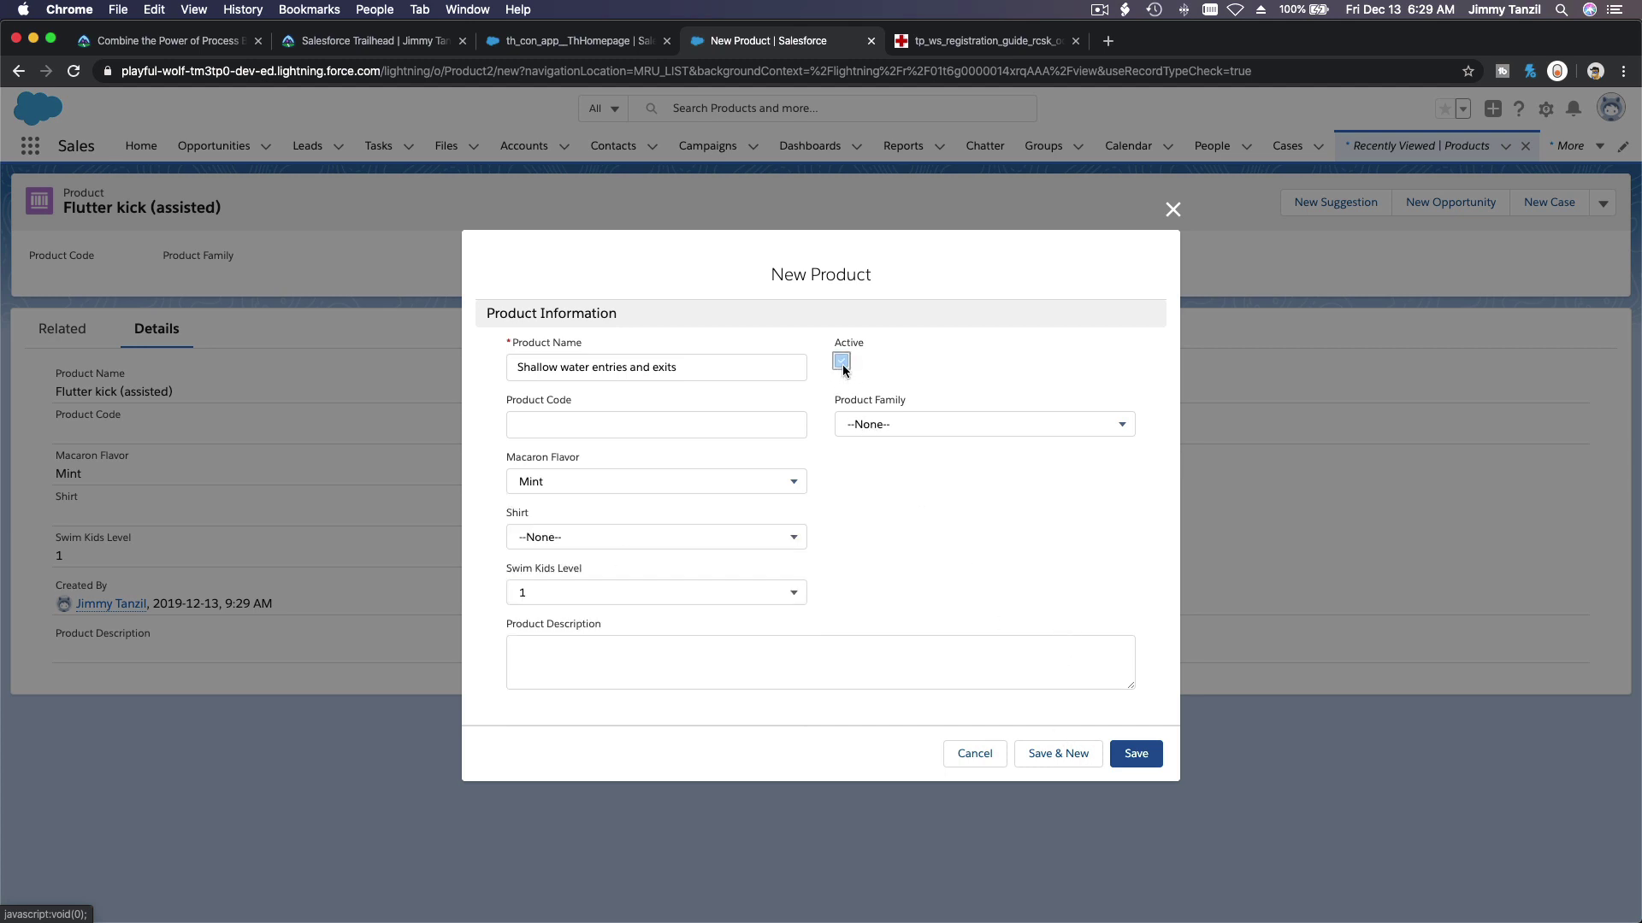
{"action": "left_click", "coordinate": [1057, 756]}
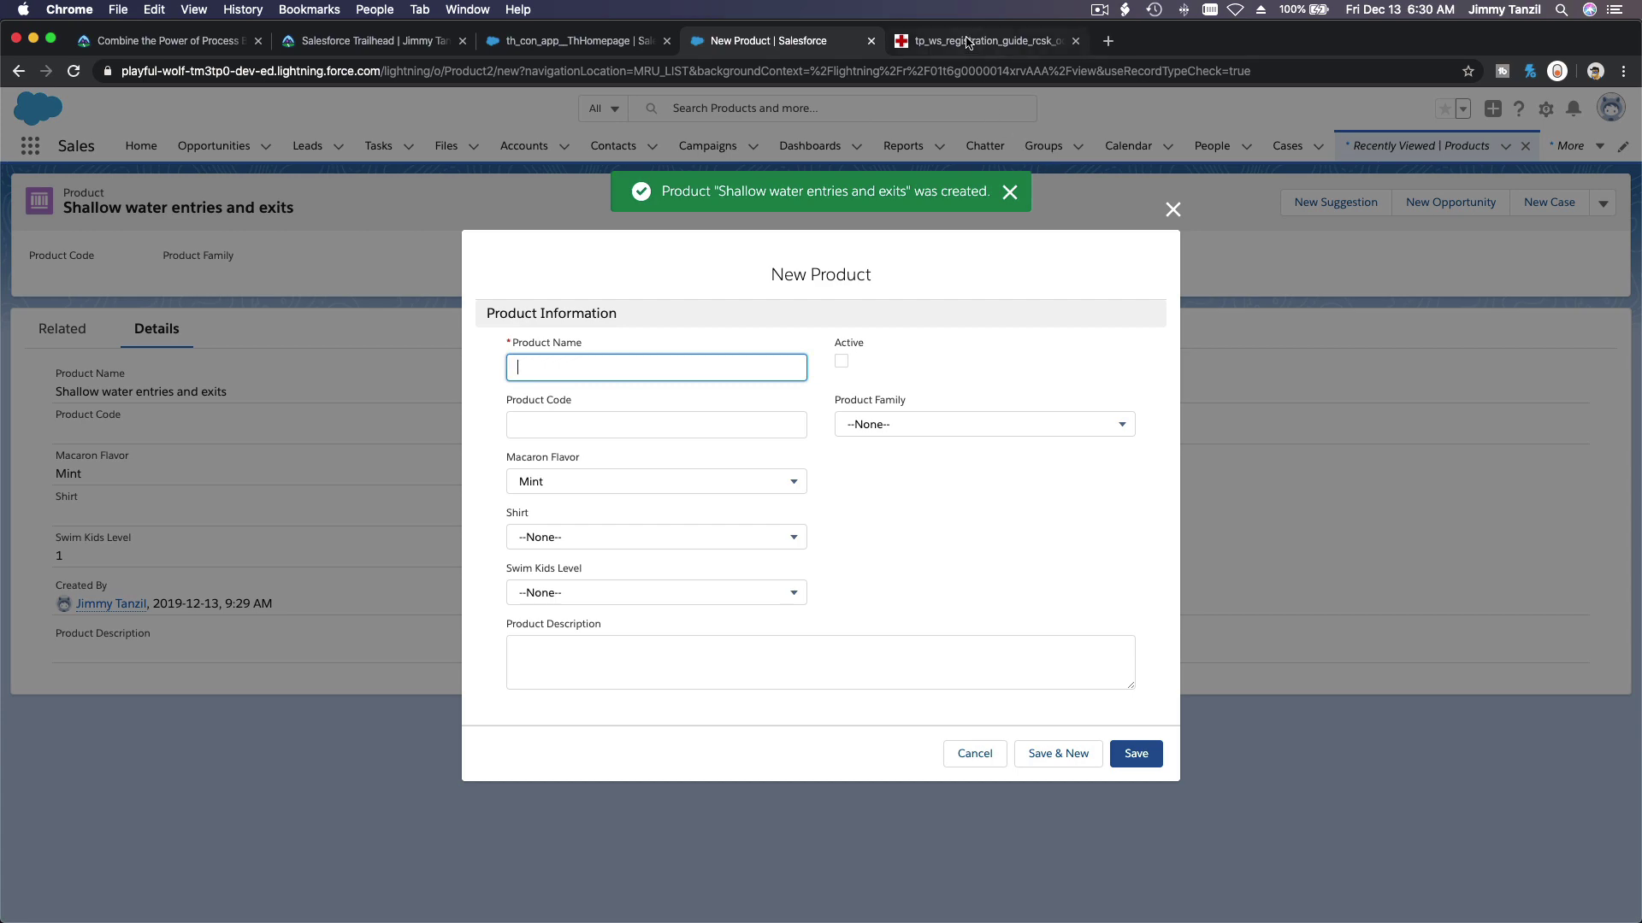
- Copy the swim 5 metres skill from the Level 1 row of the Red Cross PDF guide and name the new product "Swim 5 metres"
{"action": "left_click", "coordinate": [967, 43]}
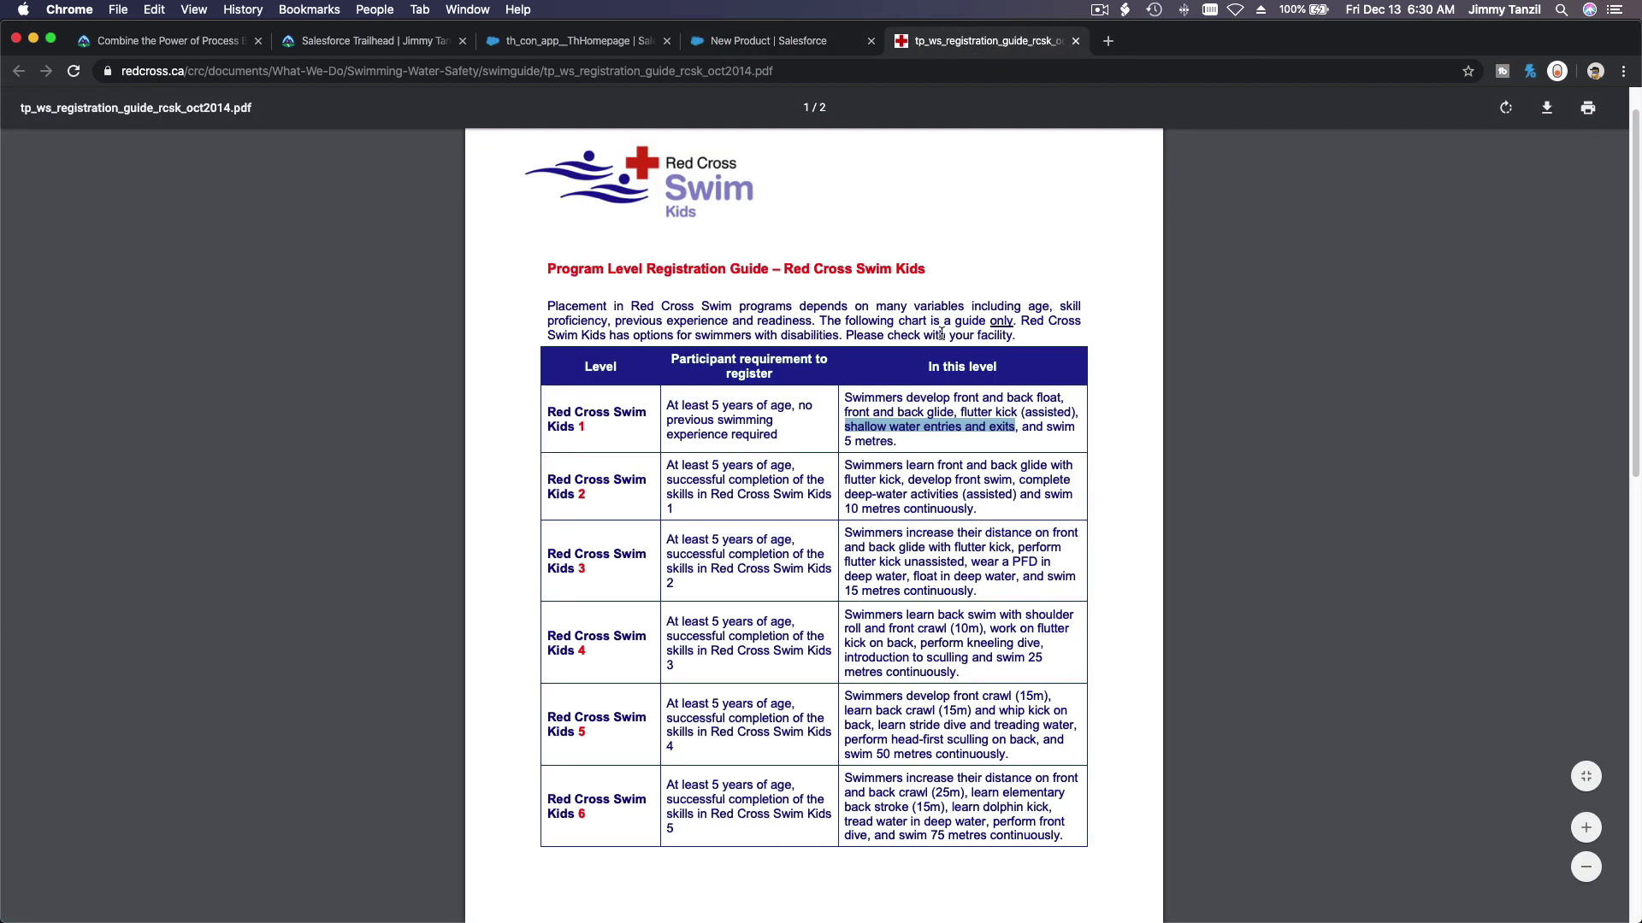
{"action": "left_click", "coordinate": [1025, 427]}
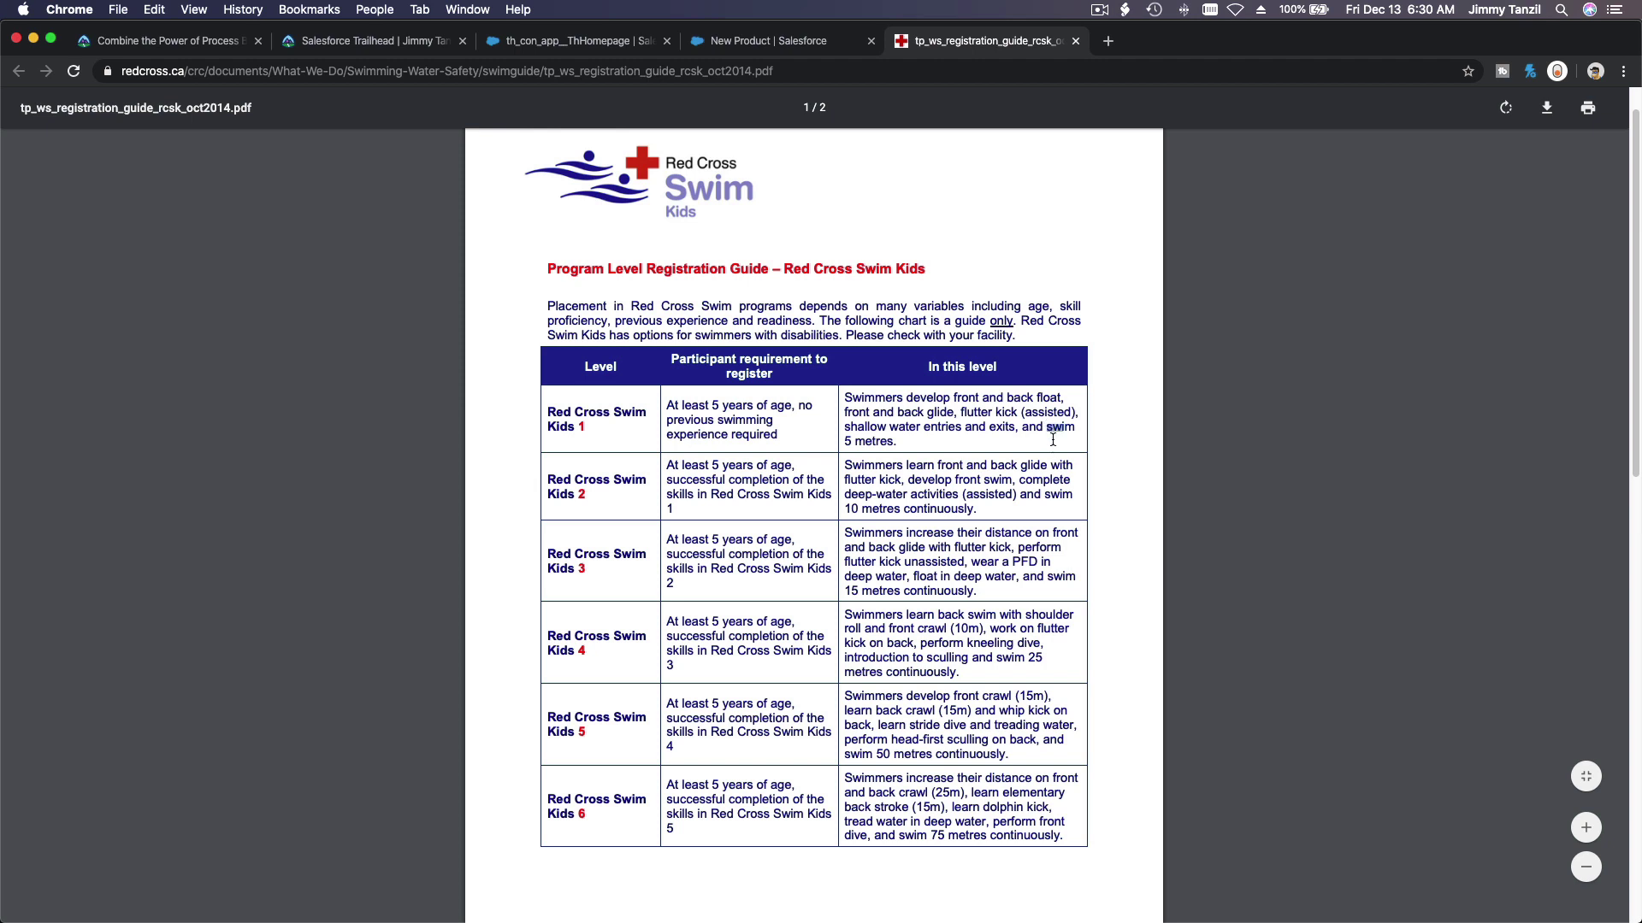
{"action": "left_click_drag", "start_coordinate": [1053, 439], "coordinate": [893, 451]}
{"action": "key", "text": "super+c"}
{"action": "left_click", "coordinate": [740, 41]}
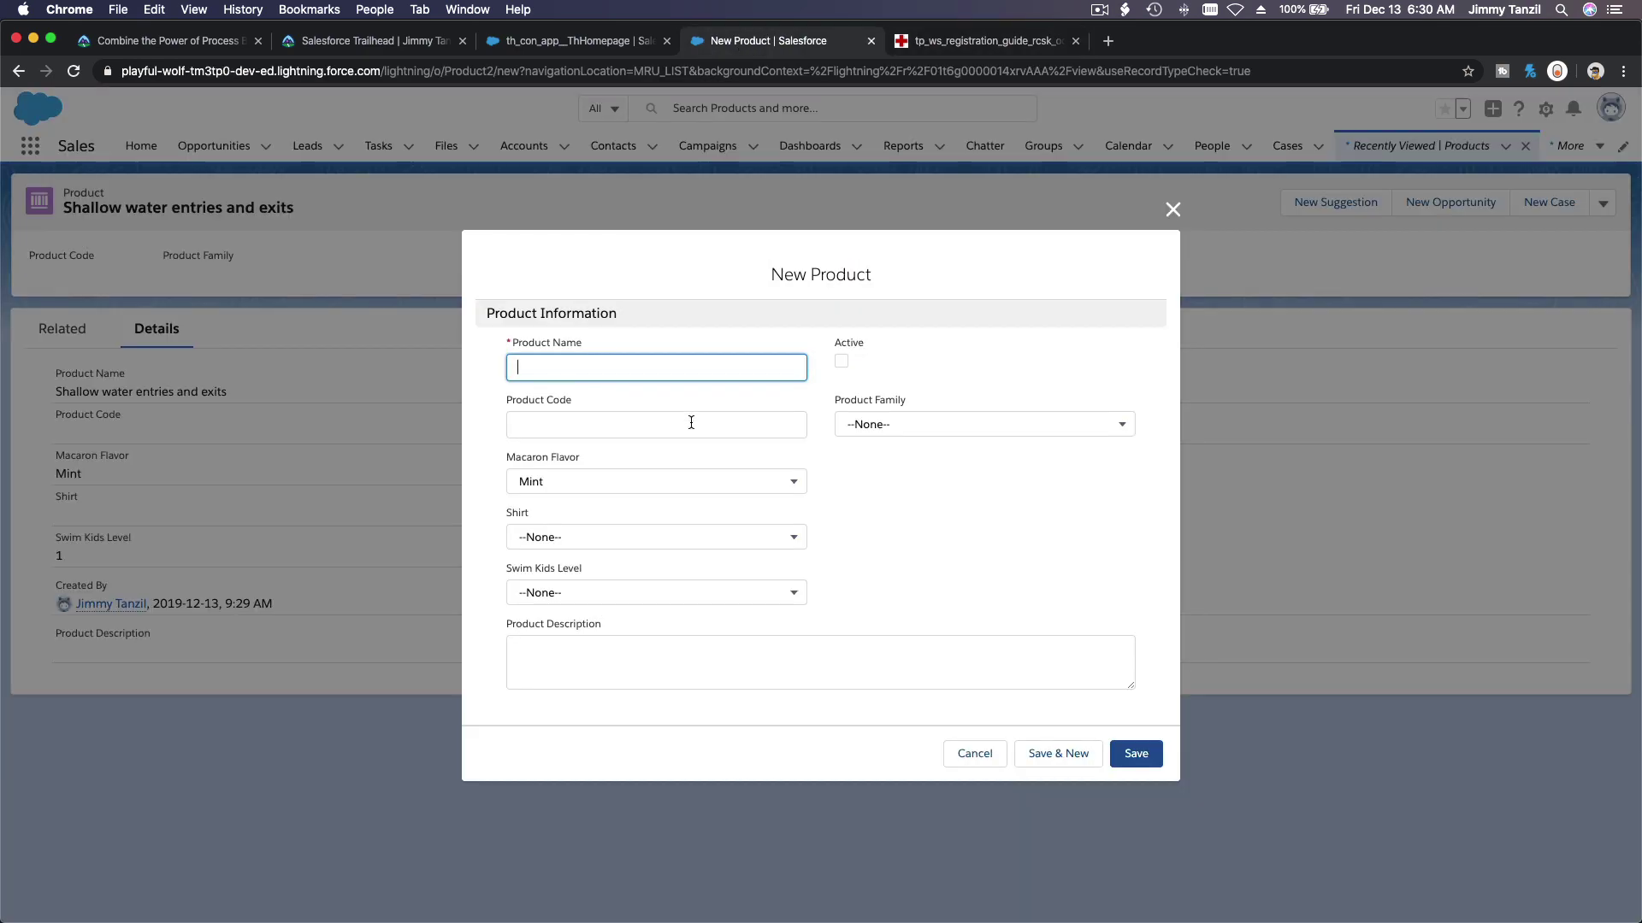
{"action": "key", "text": "super+v"}
{"action": "key", "text": "BackSpace"}
{"action": "type", "text": "S"}
- Set the Swim 5 metres product's Swim Kids Level to 1, mark it active, and save it
{"action": "left_click", "coordinate": [608, 592]}
{"action": "left_click", "coordinate": [604, 554]}
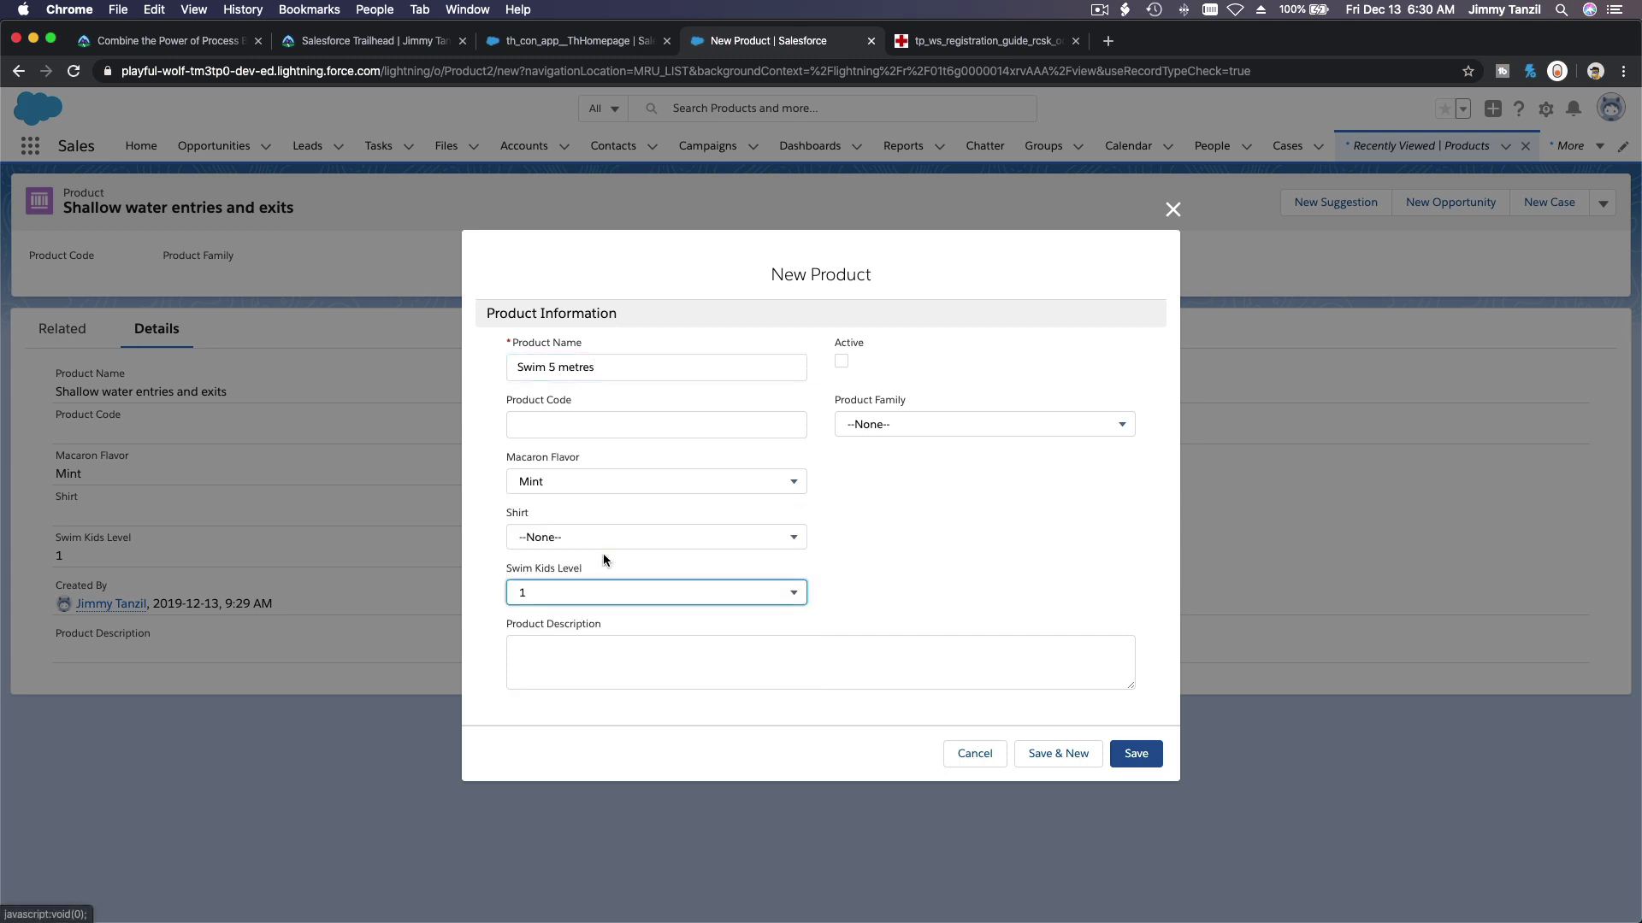
{"action": "left_click", "coordinate": [907, 559]}
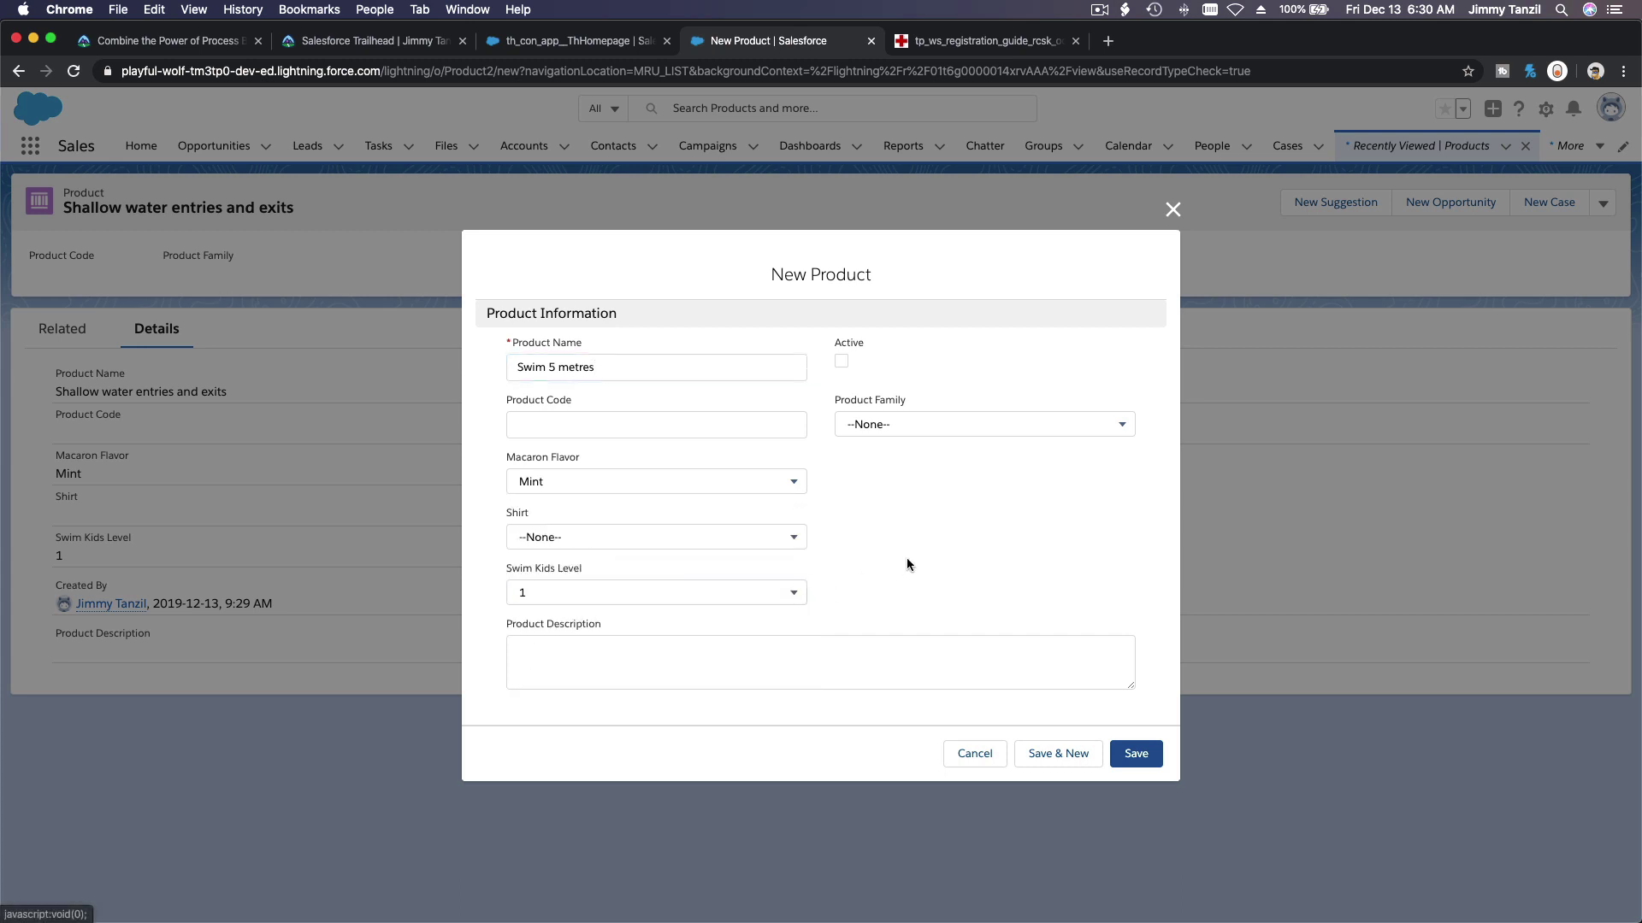
{"action": "left_click", "coordinate": [841, 361]}
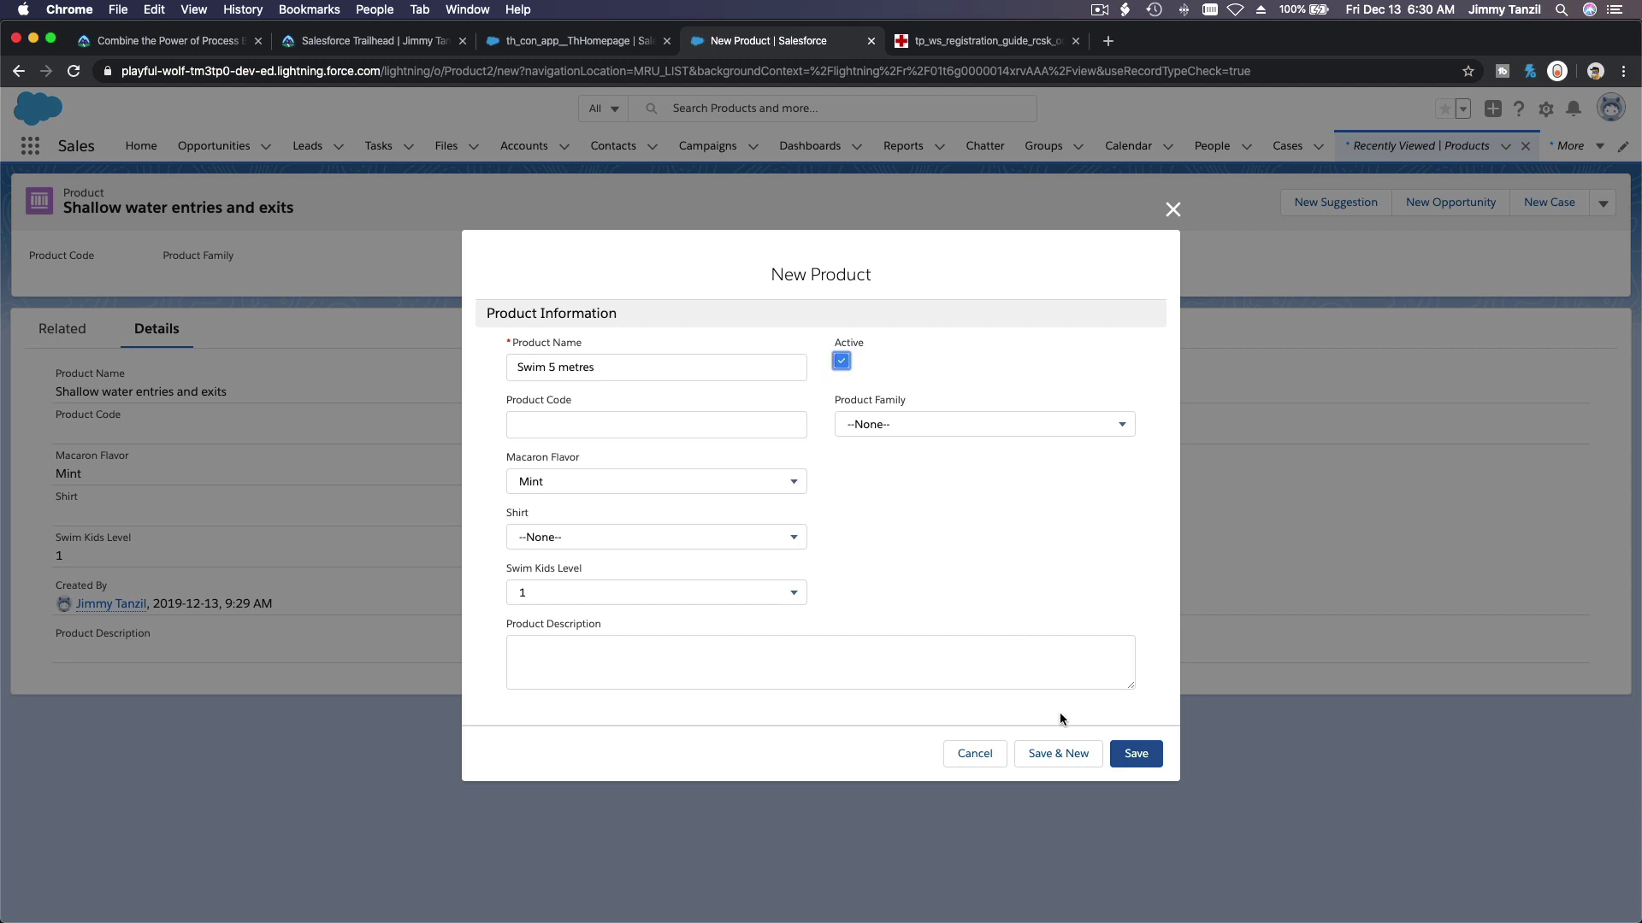
{"action": "left_click", "coordinate": [1136, 754]}
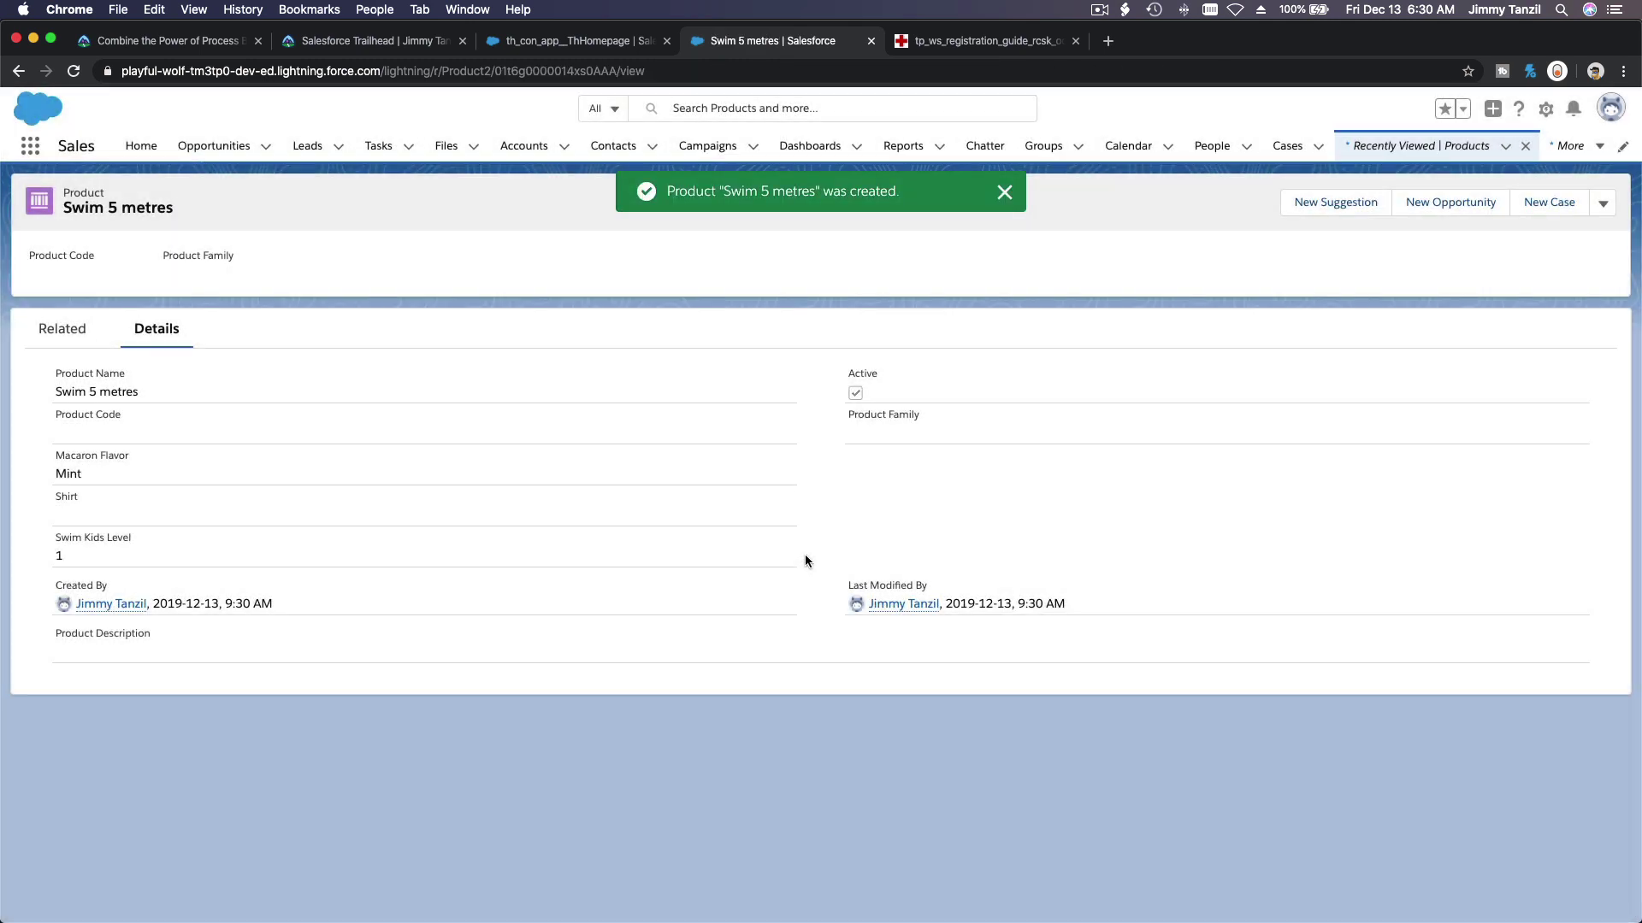
{"action": "left_click", "coordinate": [1005, 192]}
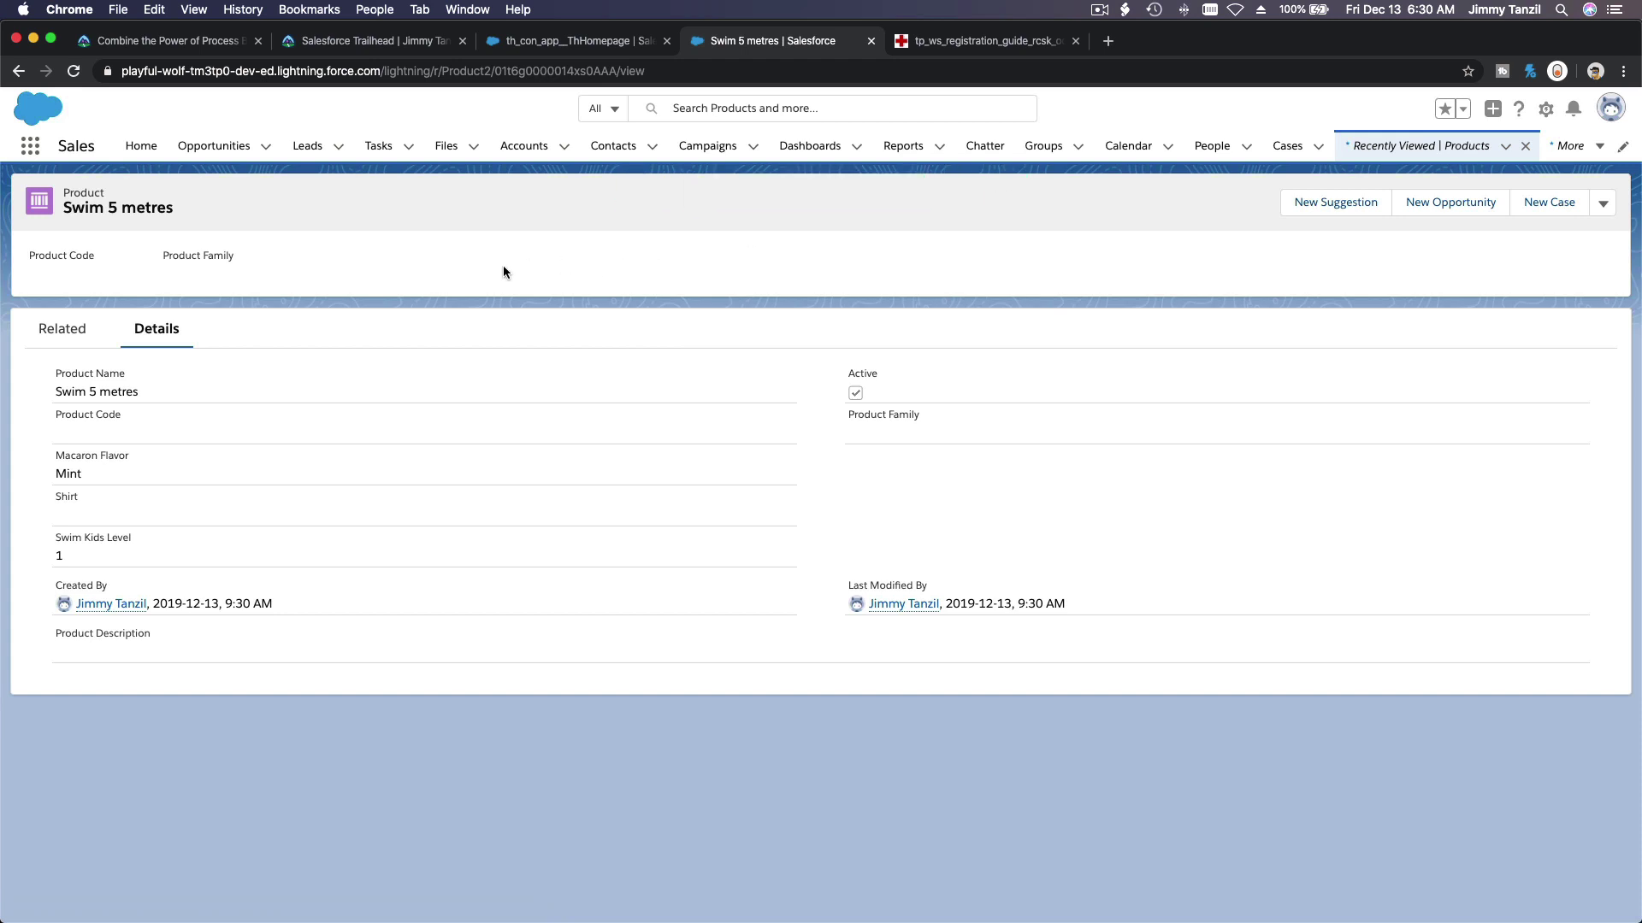
- Return to the Recently Viewed products list and examine the available list views and list view controls
{"action": "left_click", "coordinate": [1472, 157]}
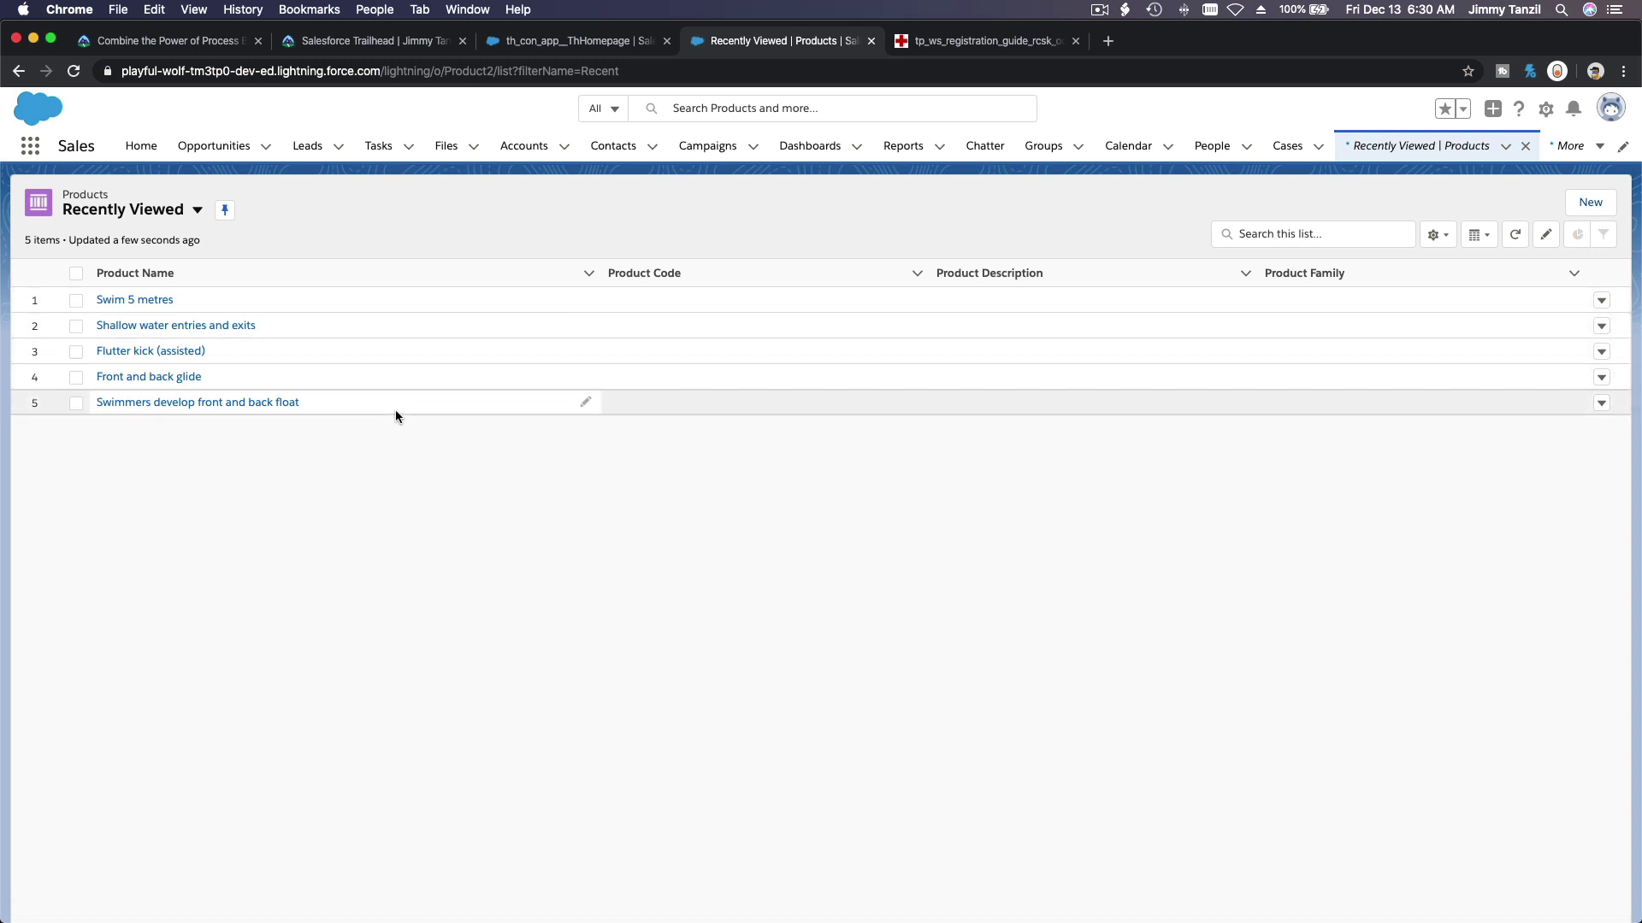
{"action": "left_click", "coordinate": [1445, 250]}
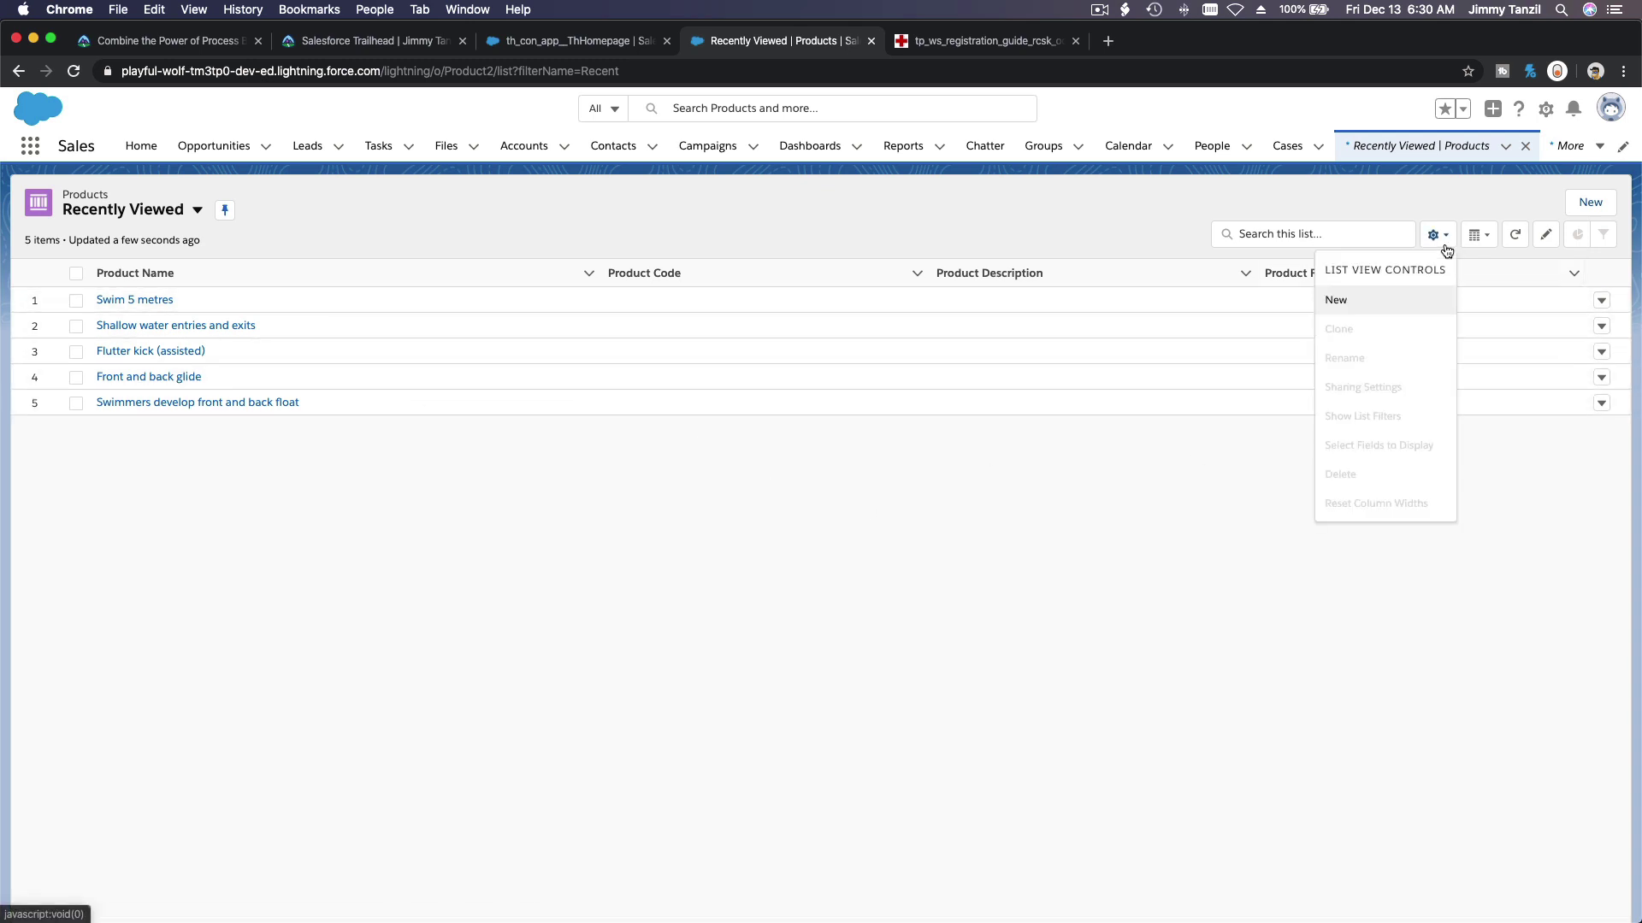
{"action": "left_click", "coordinate": [1557, 475]}
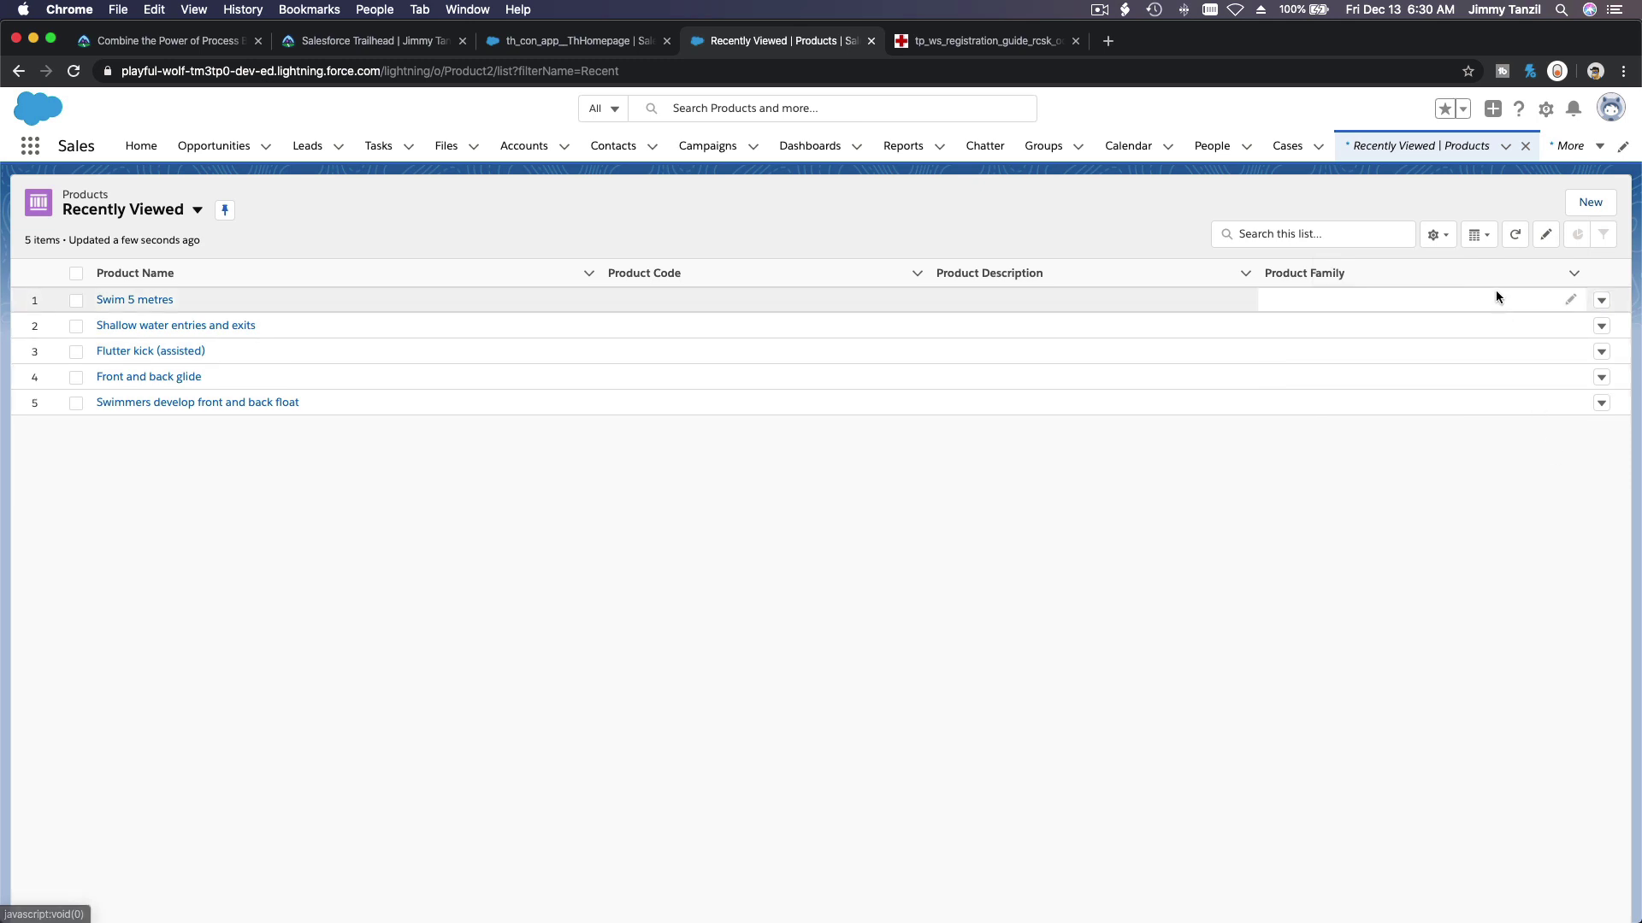
{"action": "left_click", "coordinate": [1435, 236]}
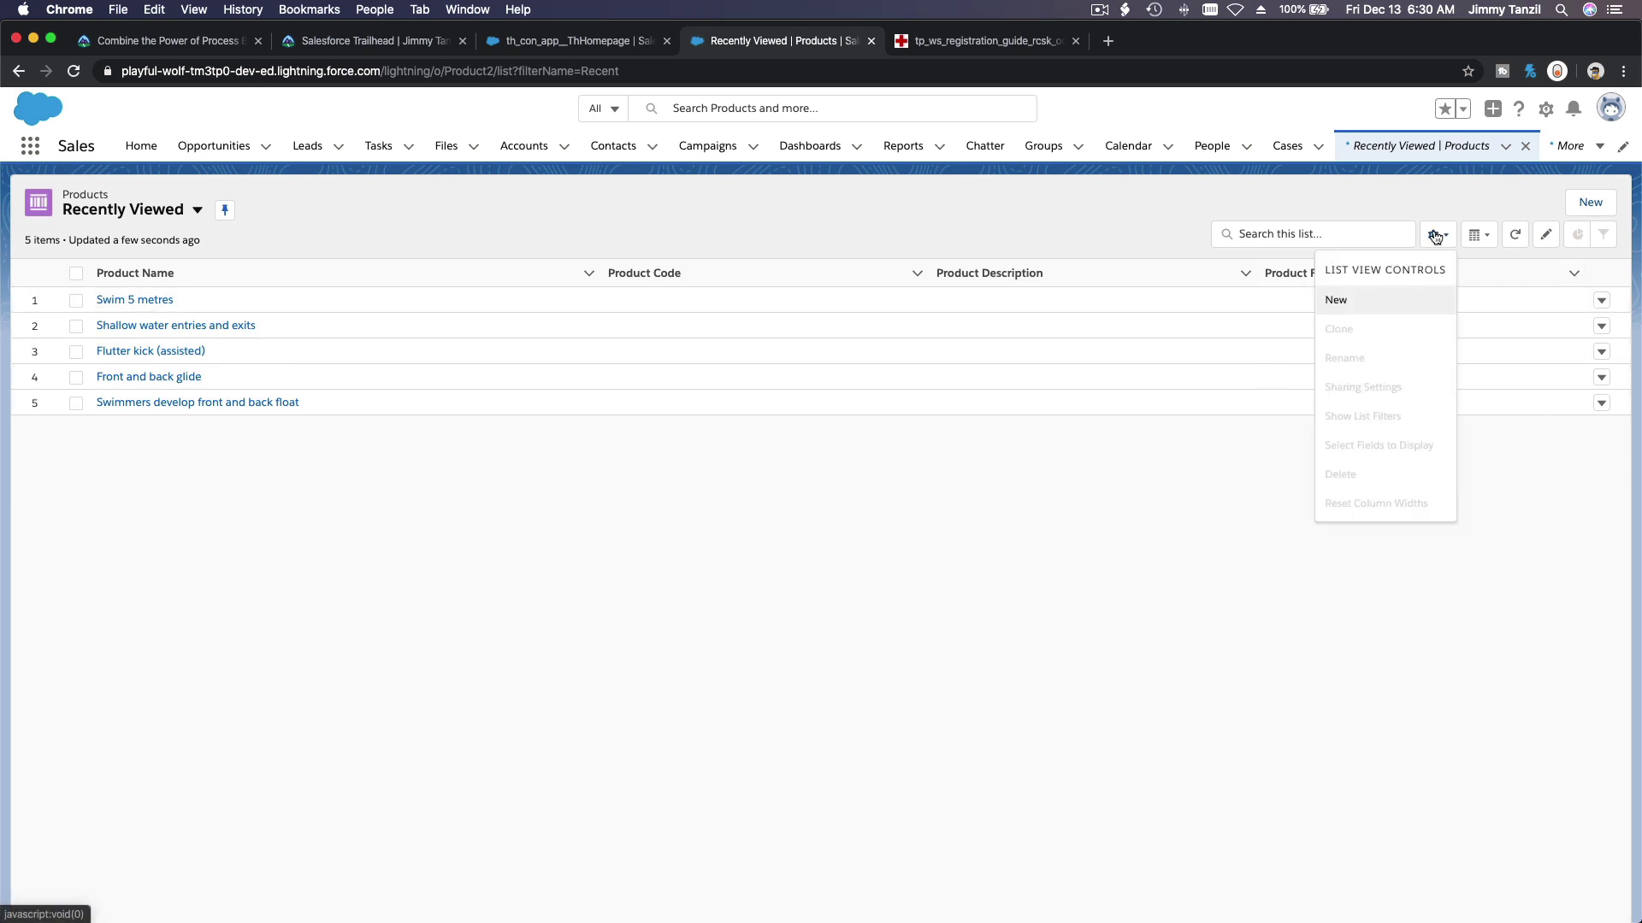
{"action": "left_click", "coordinate": [155, 211]}
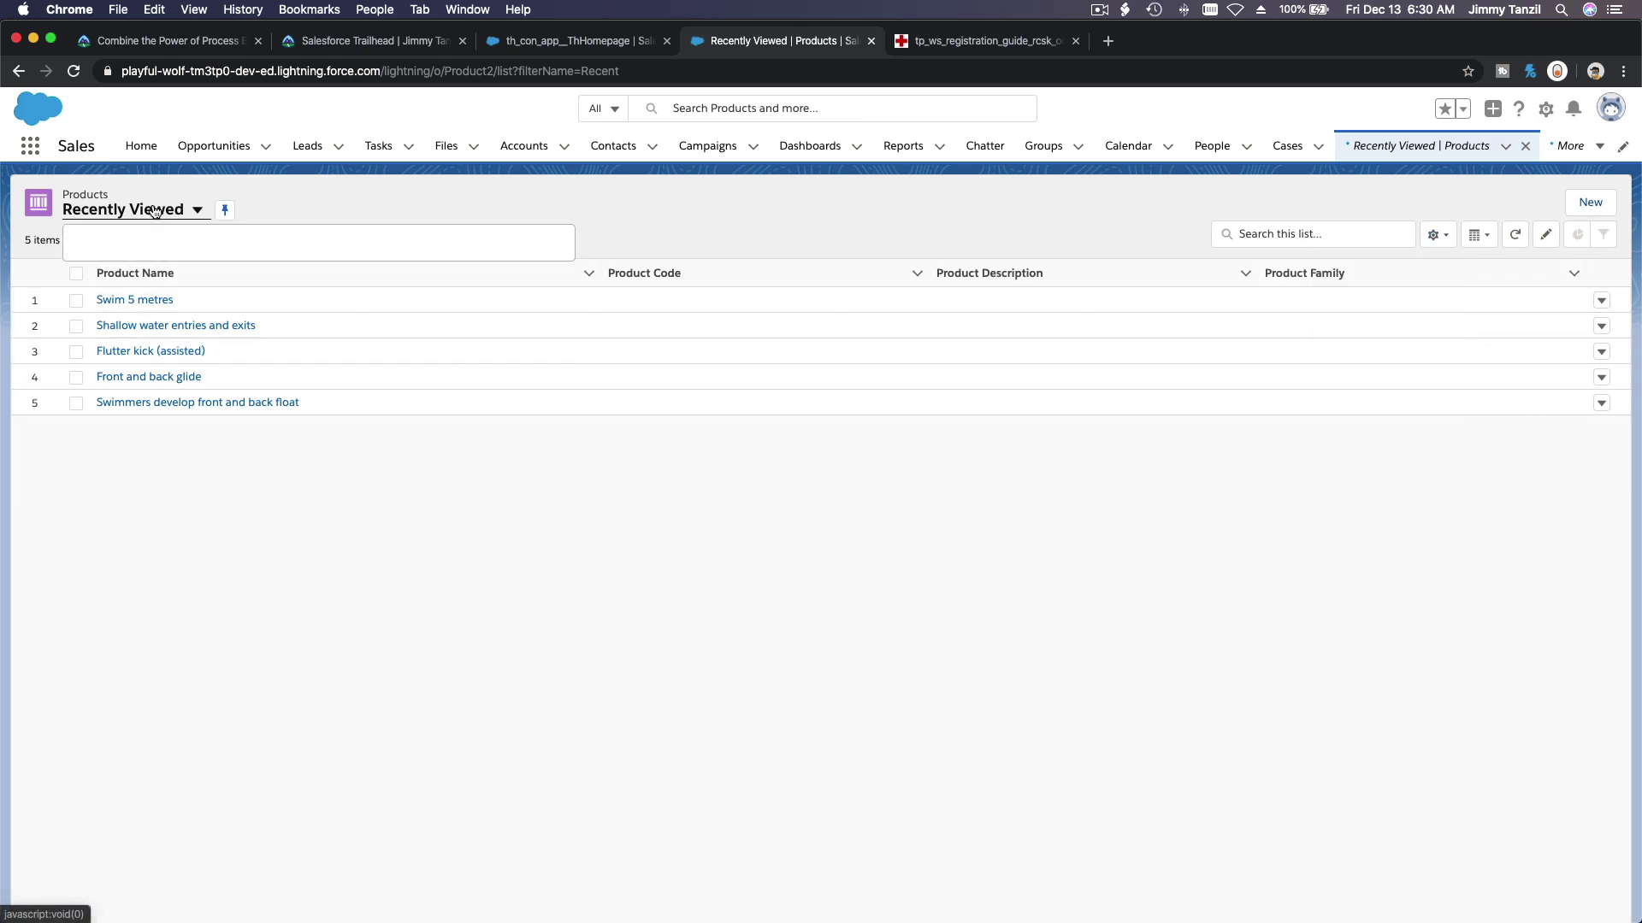
{"action": "left_click", "coordinate": [418, 217]}
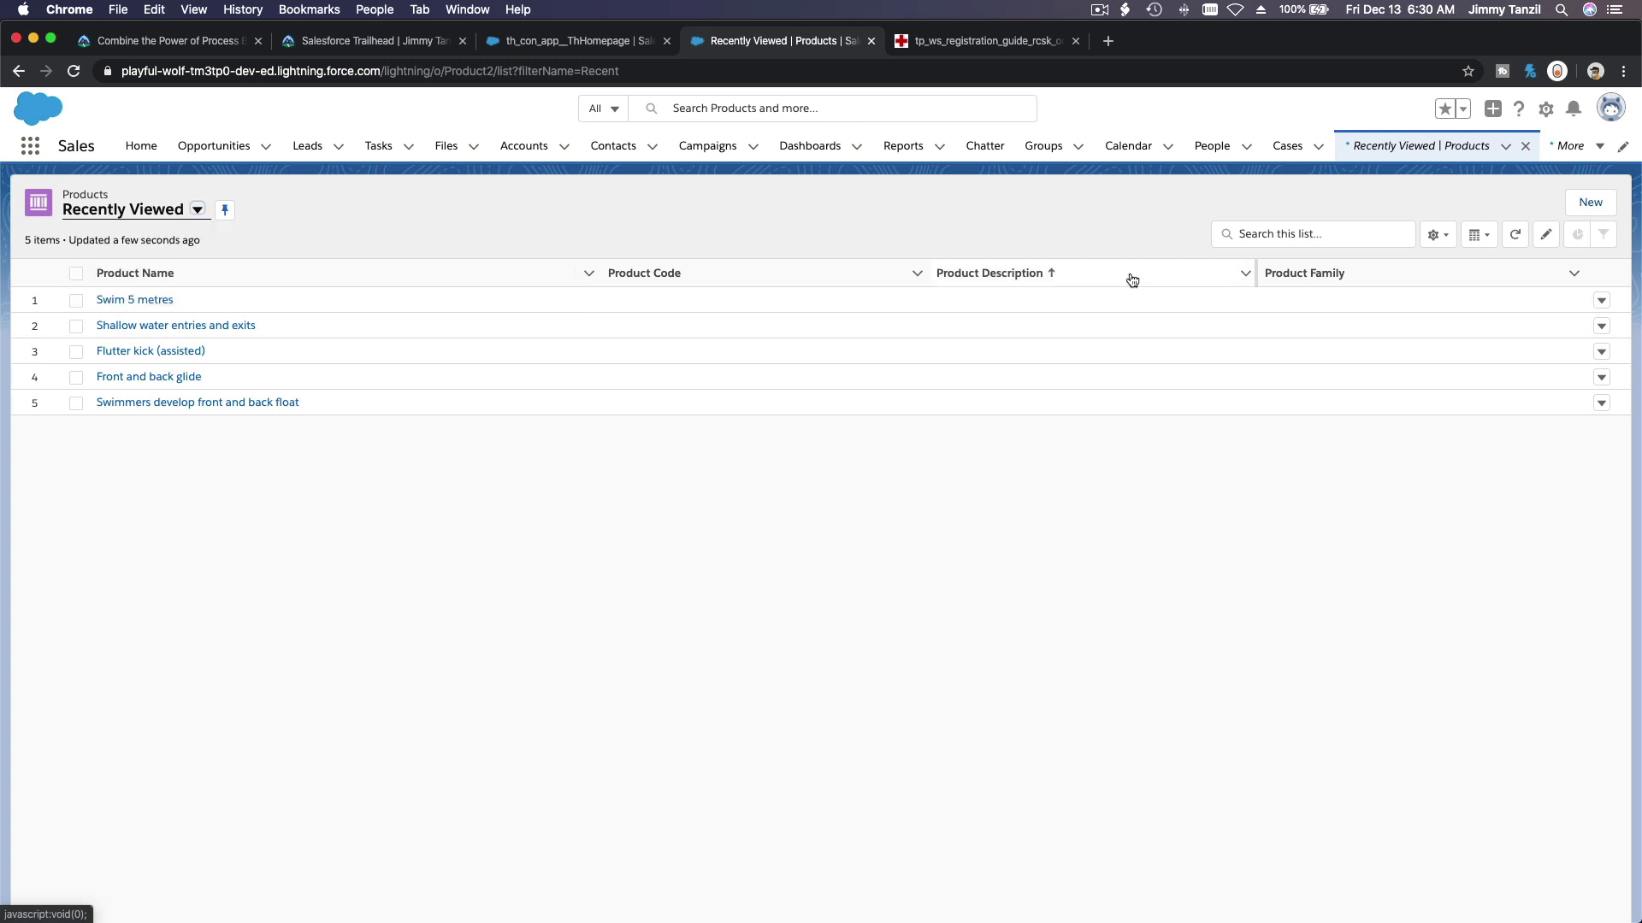
- Create a product list view named "Swim Kids" that all users can see
{"action": "left_click", "coordinate": [1432, 237]}
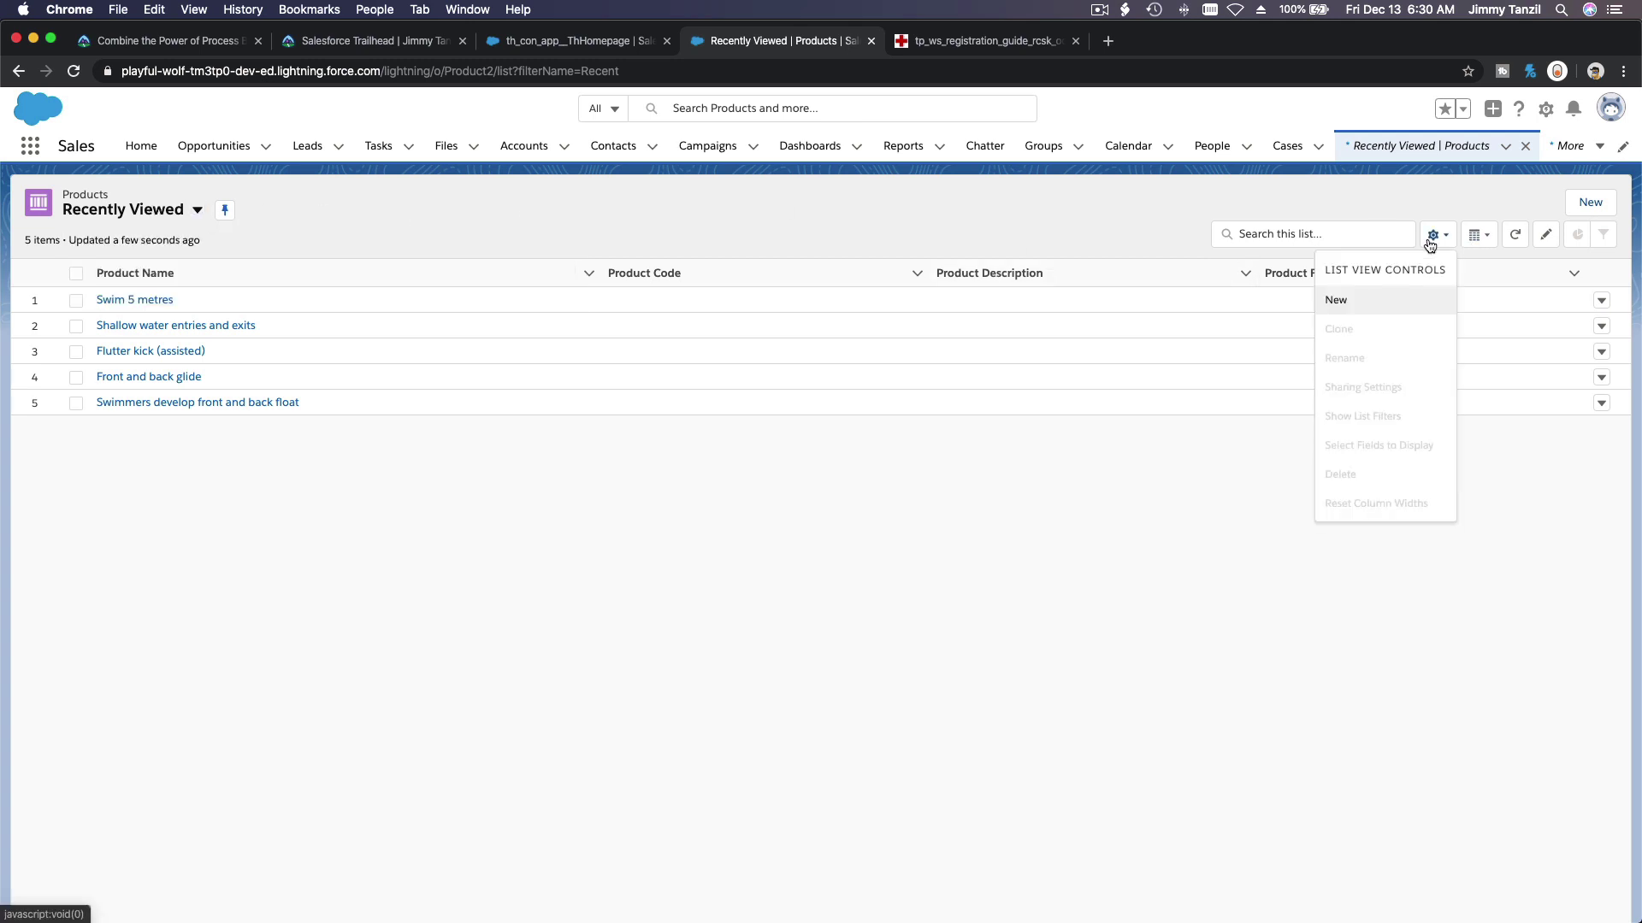
{"action": "left_click", "coordinate": [1405, 298]}
{"action": "type", "text": "Swim Kids"}
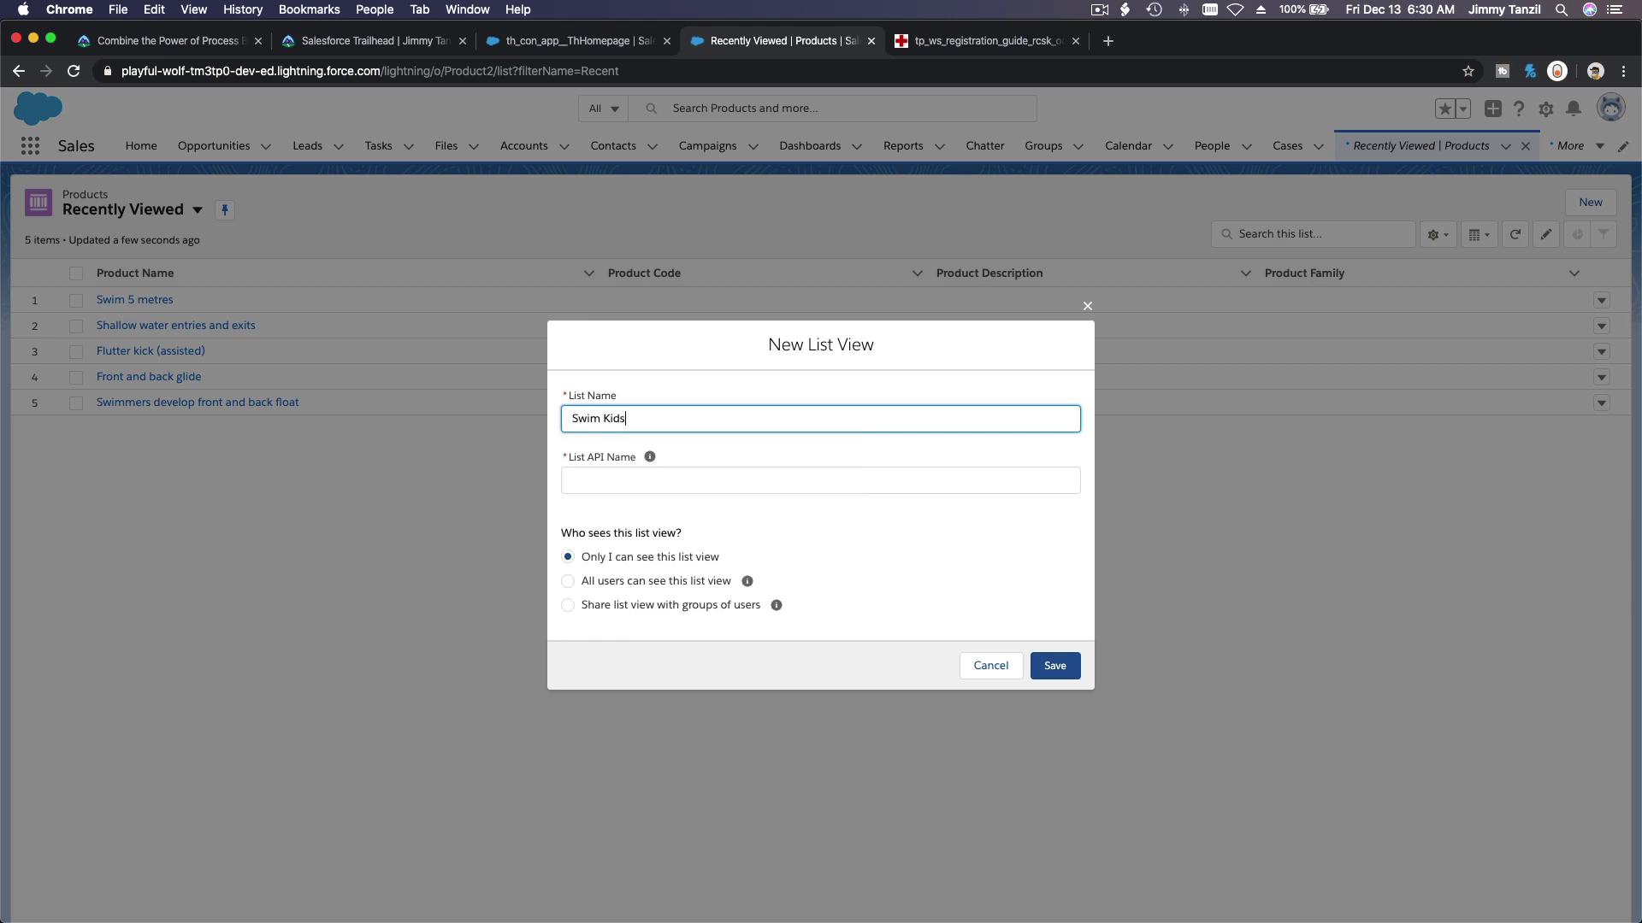
{"action": "key", "text": "Tab"}
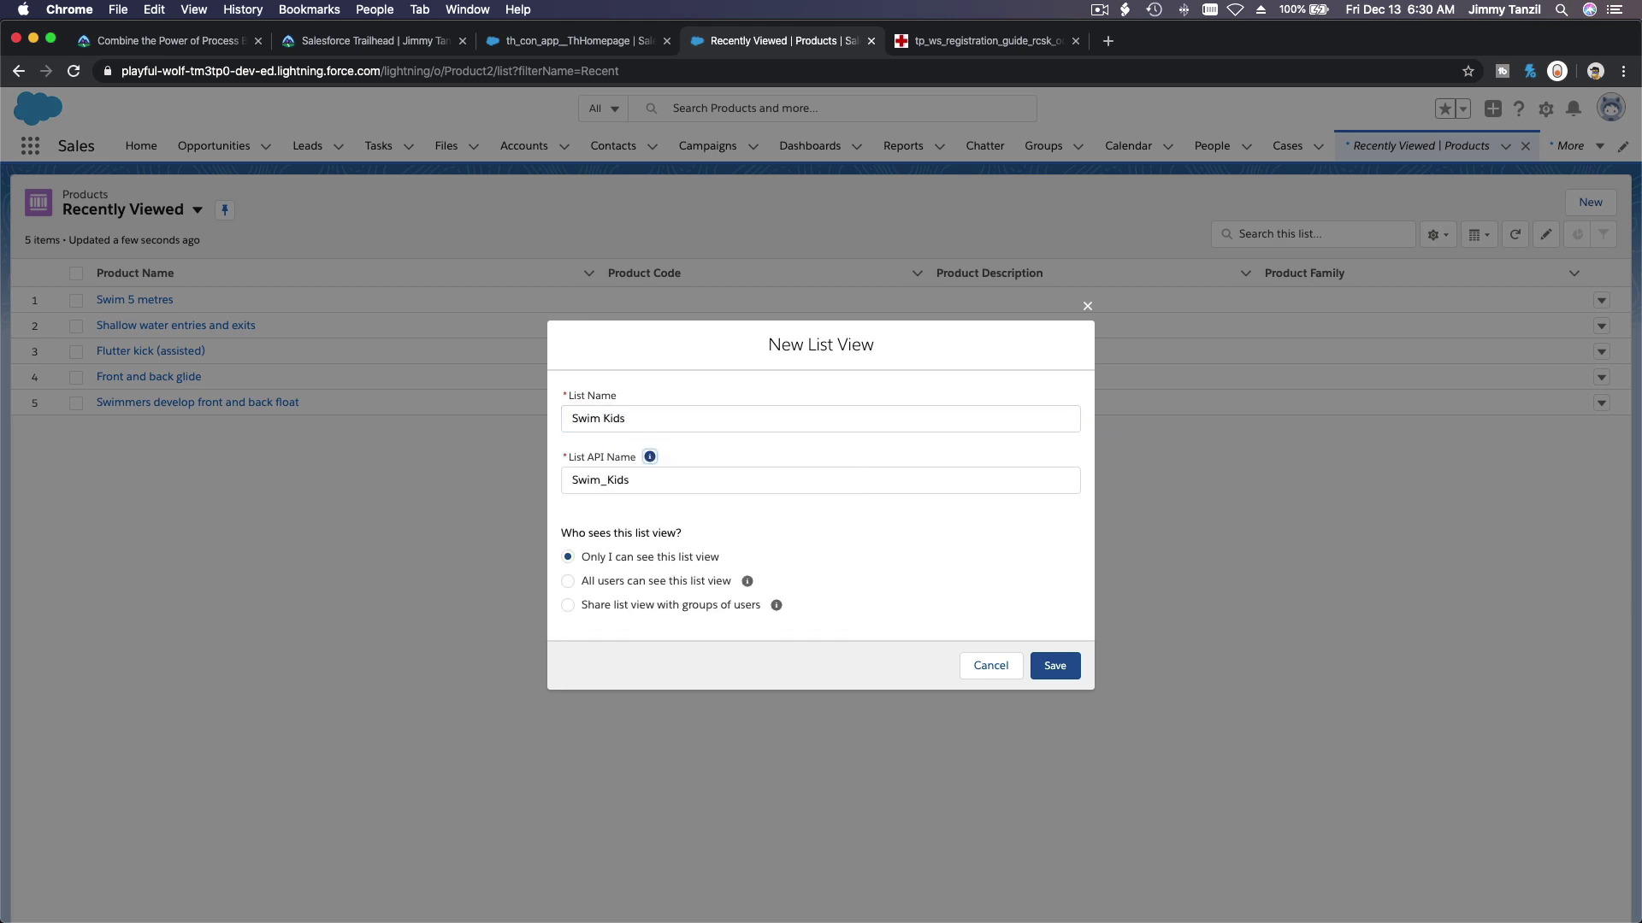
{"action": "left_click", "coordinate": [703, 582]}
{"action": "left_click", "coordinate": [1056, 667]}
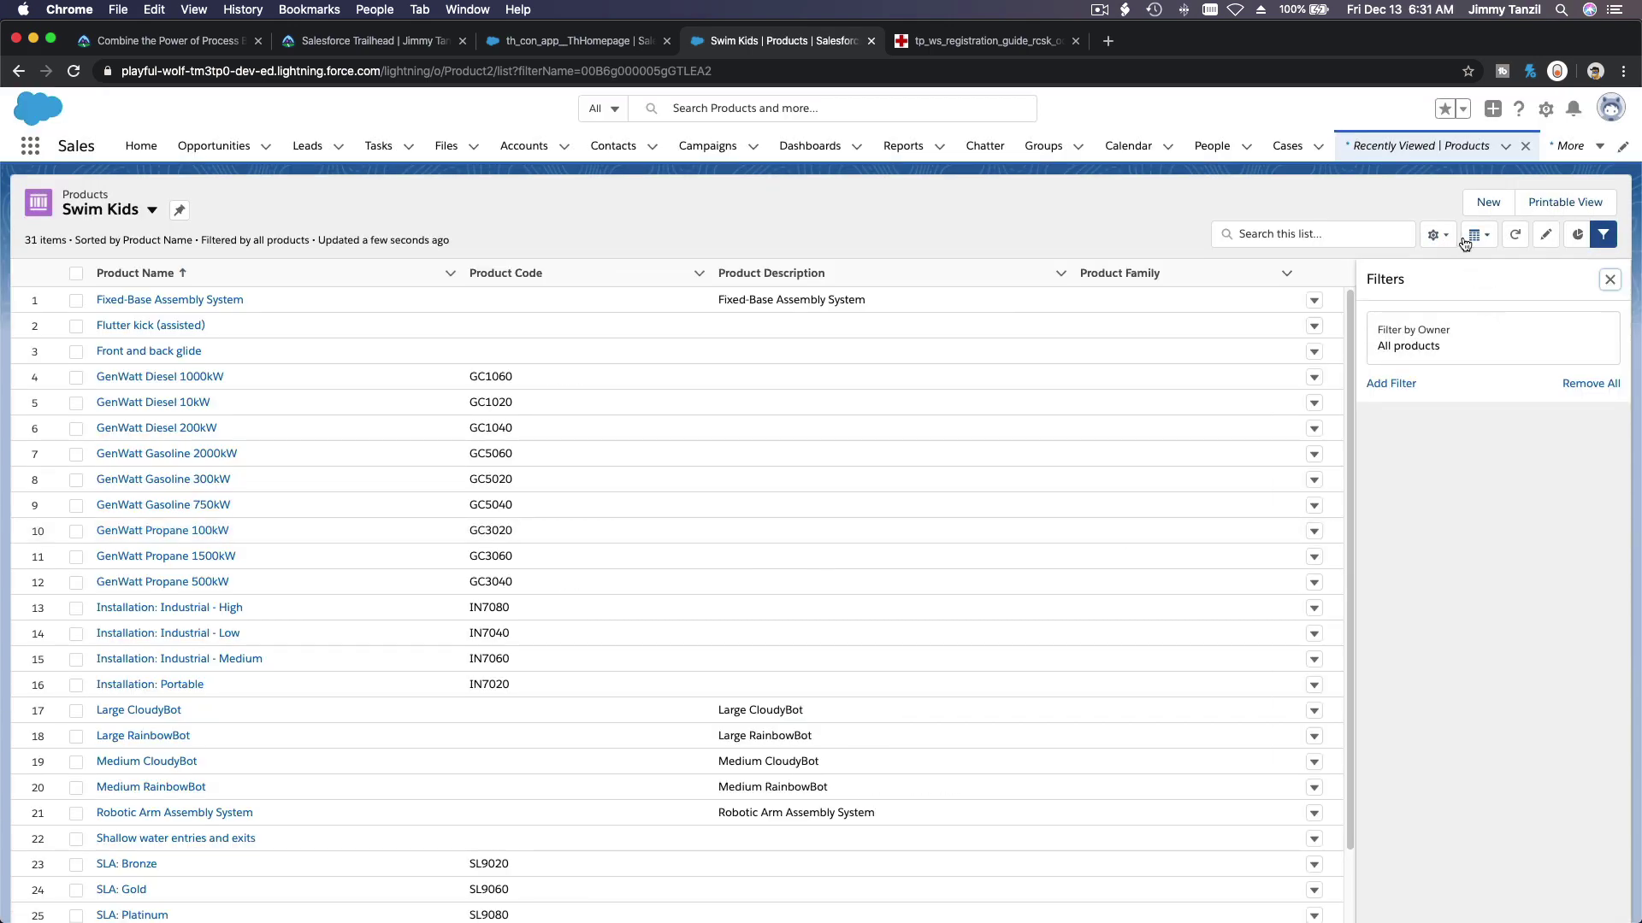
- Add Swim Kids Level to the visible fields of the Swim Kids list view
{"action": "left_click", "coordinate": [1437, 243]}
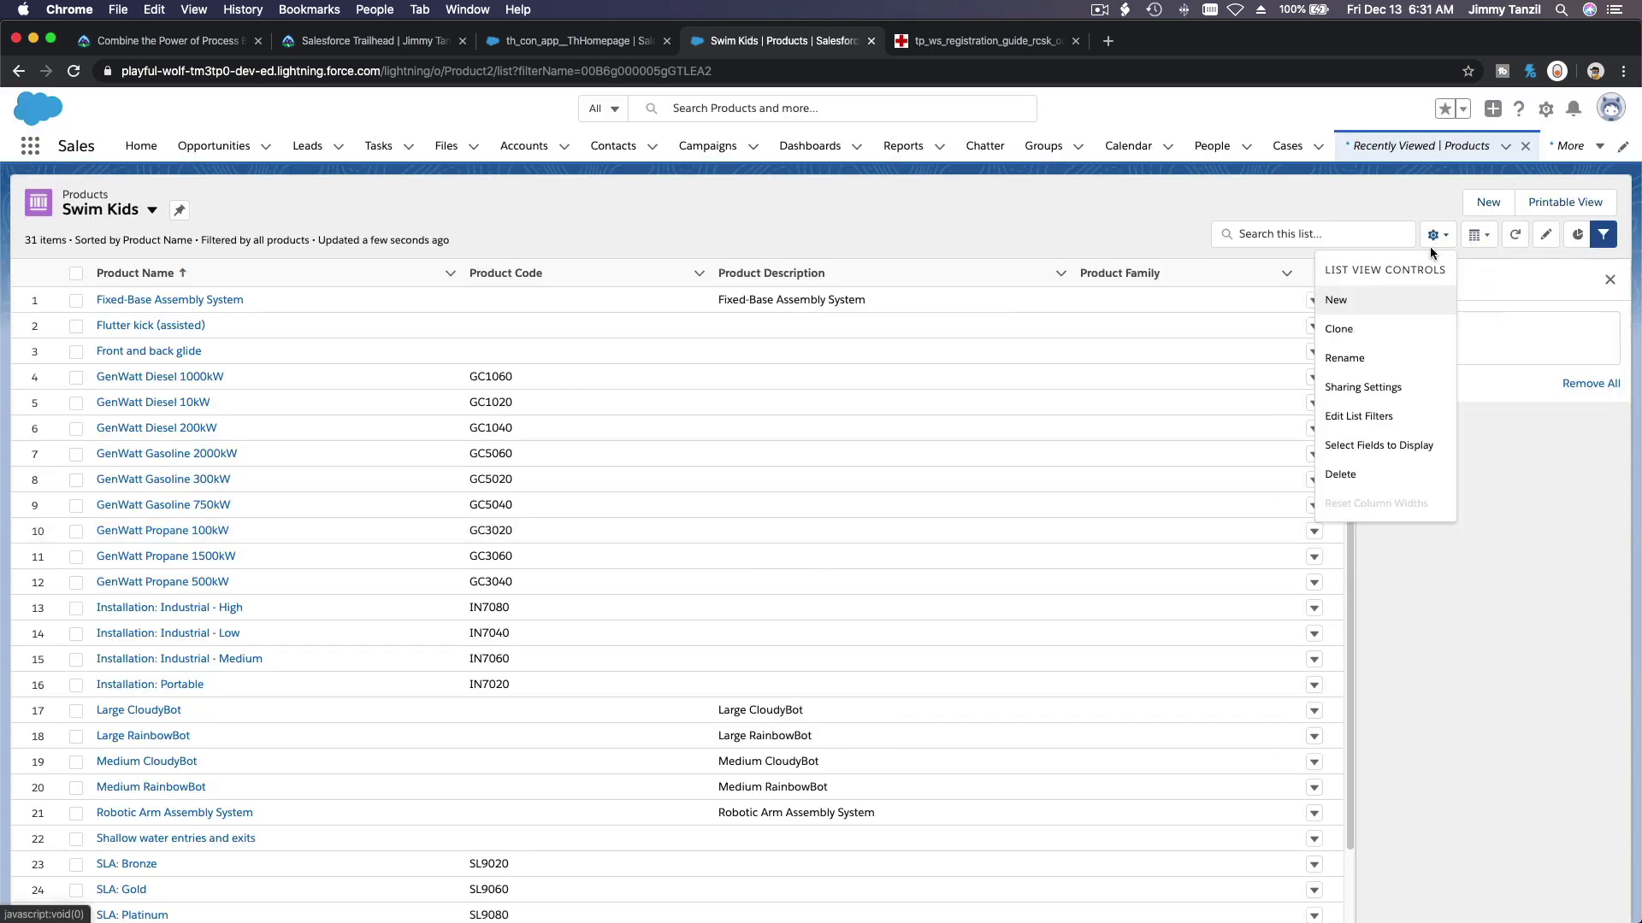
{"action": "left_click", "coordinate": [1403, 447]}
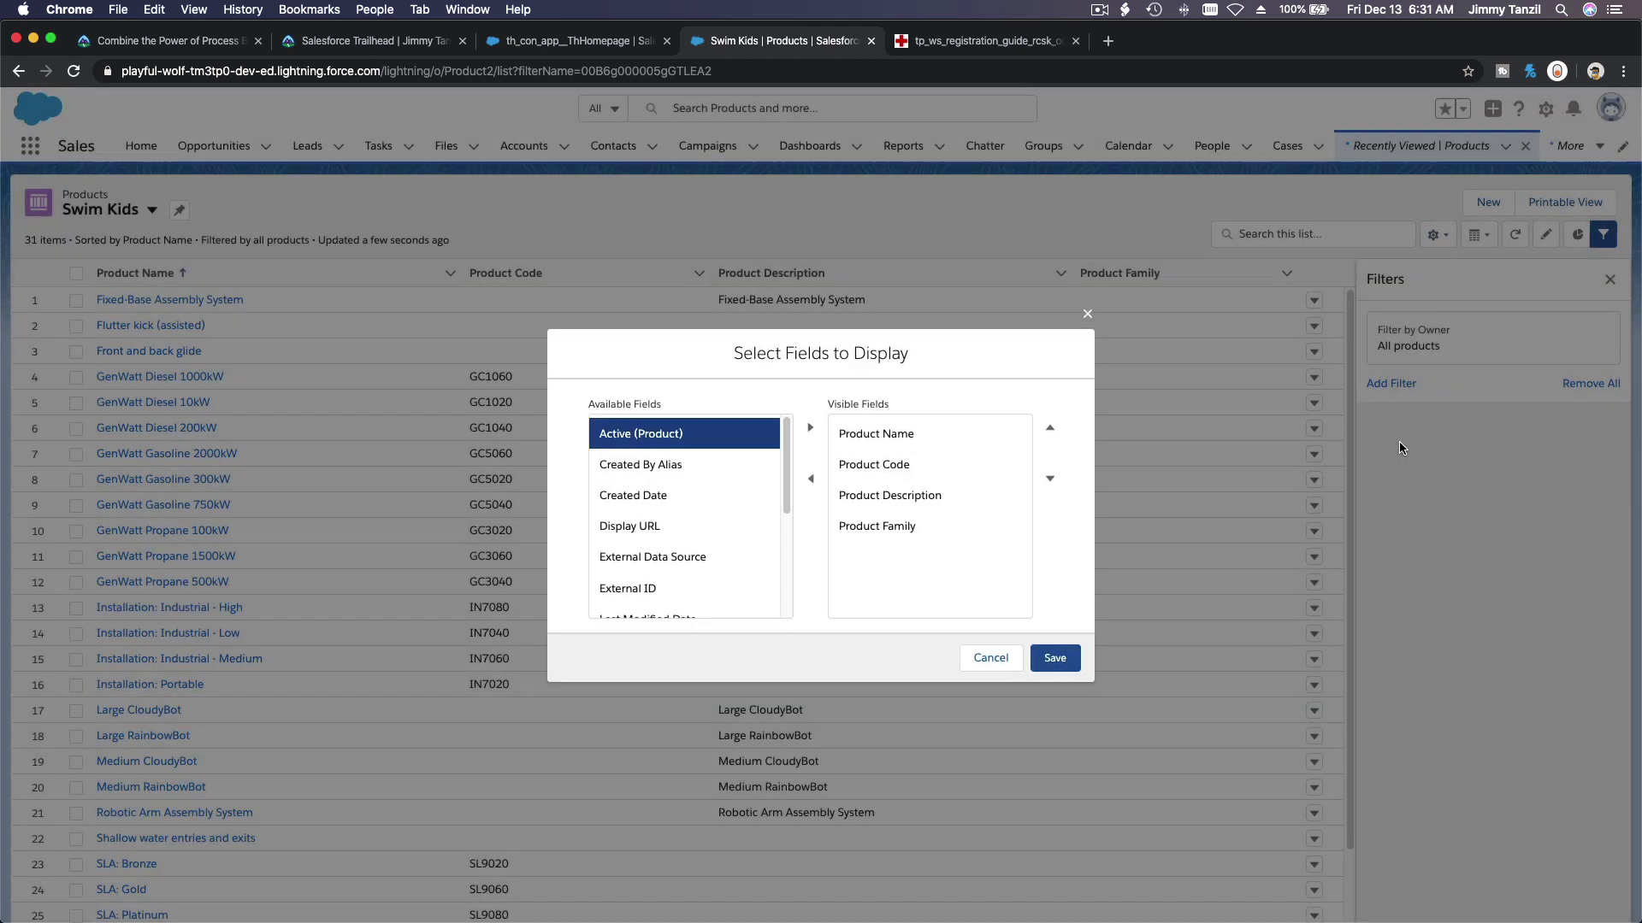
{"action": "scroll", "coordinate": [725, 515], "scroll_direction": "down", "scroll_amount": 5}
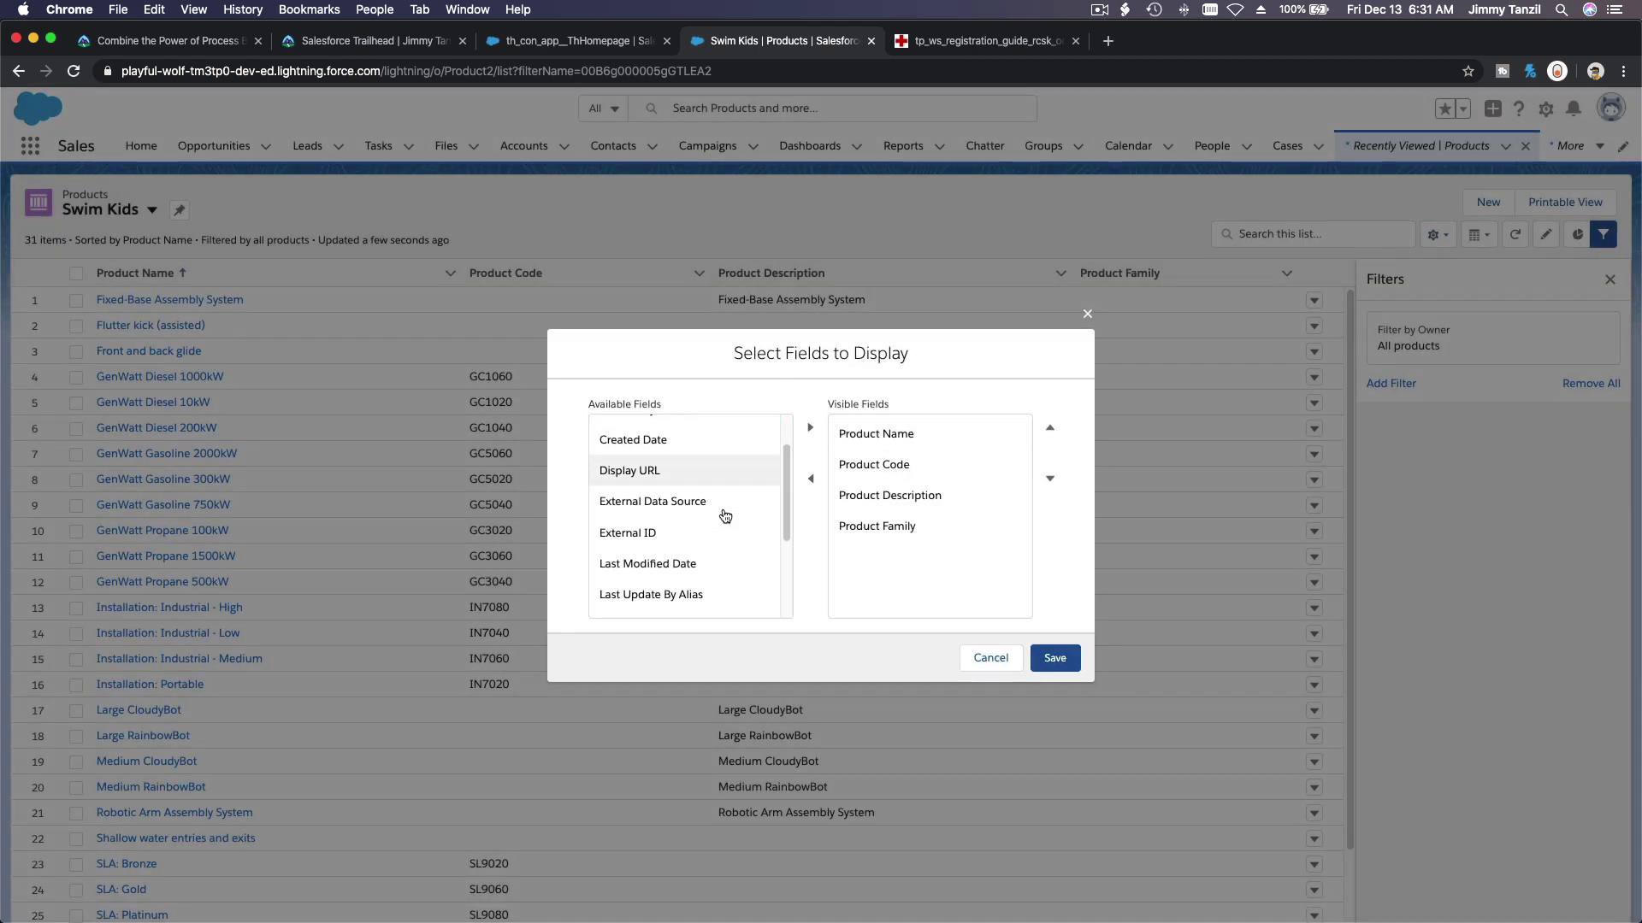
{"action": "left_click", "coordinate": [709, 604]}
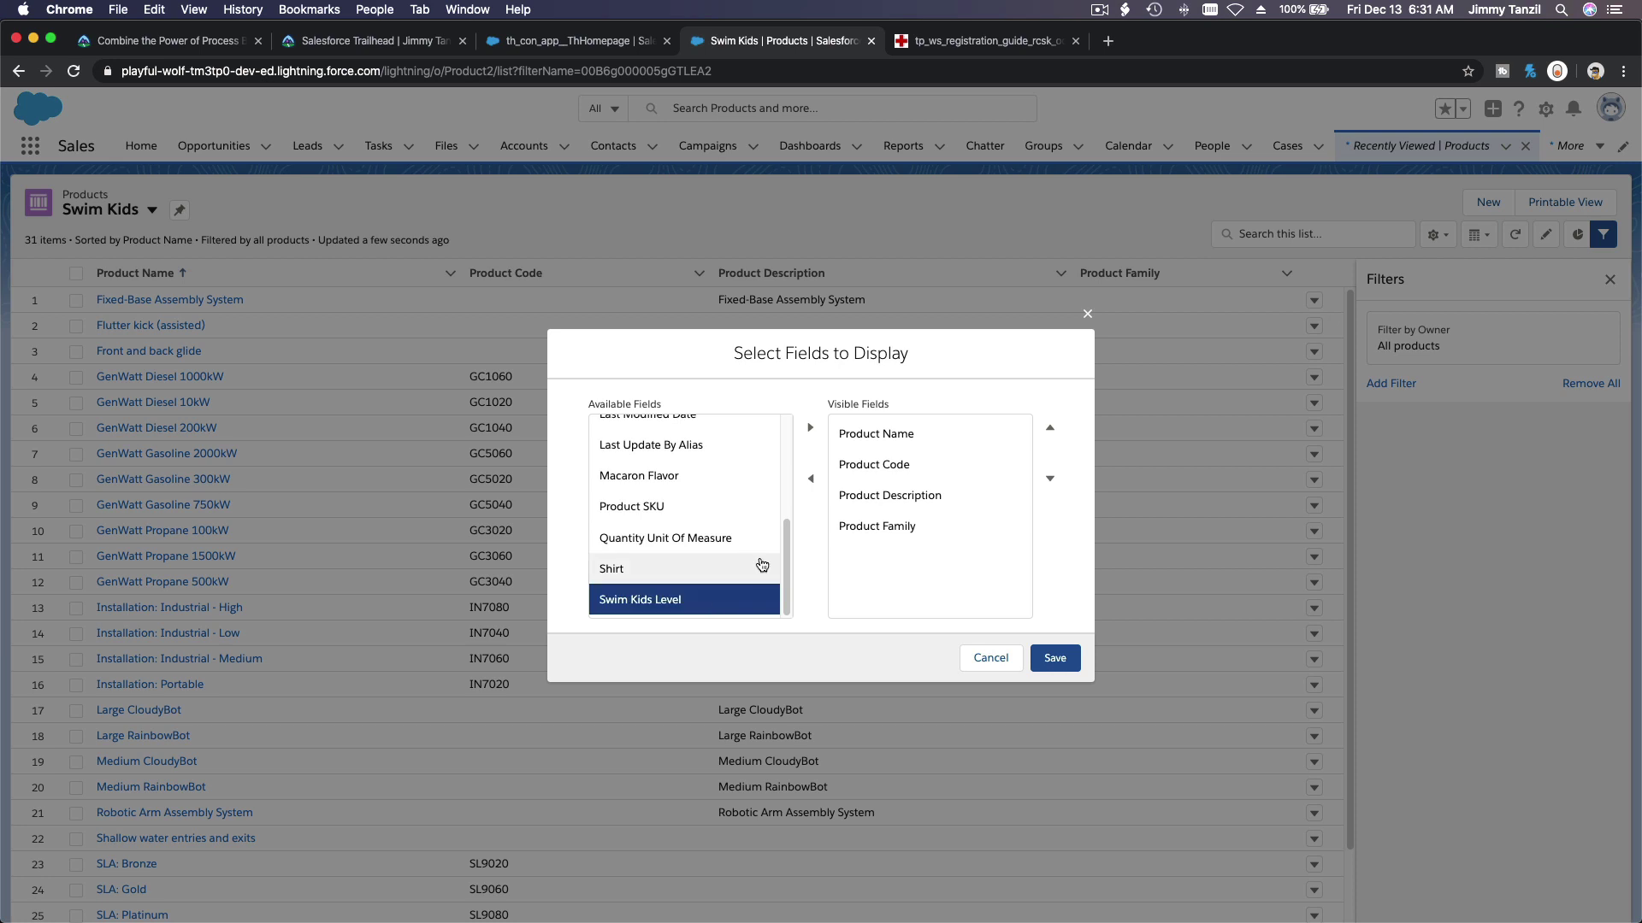
{"action": "left_click", "coordinate": [810, 427]}
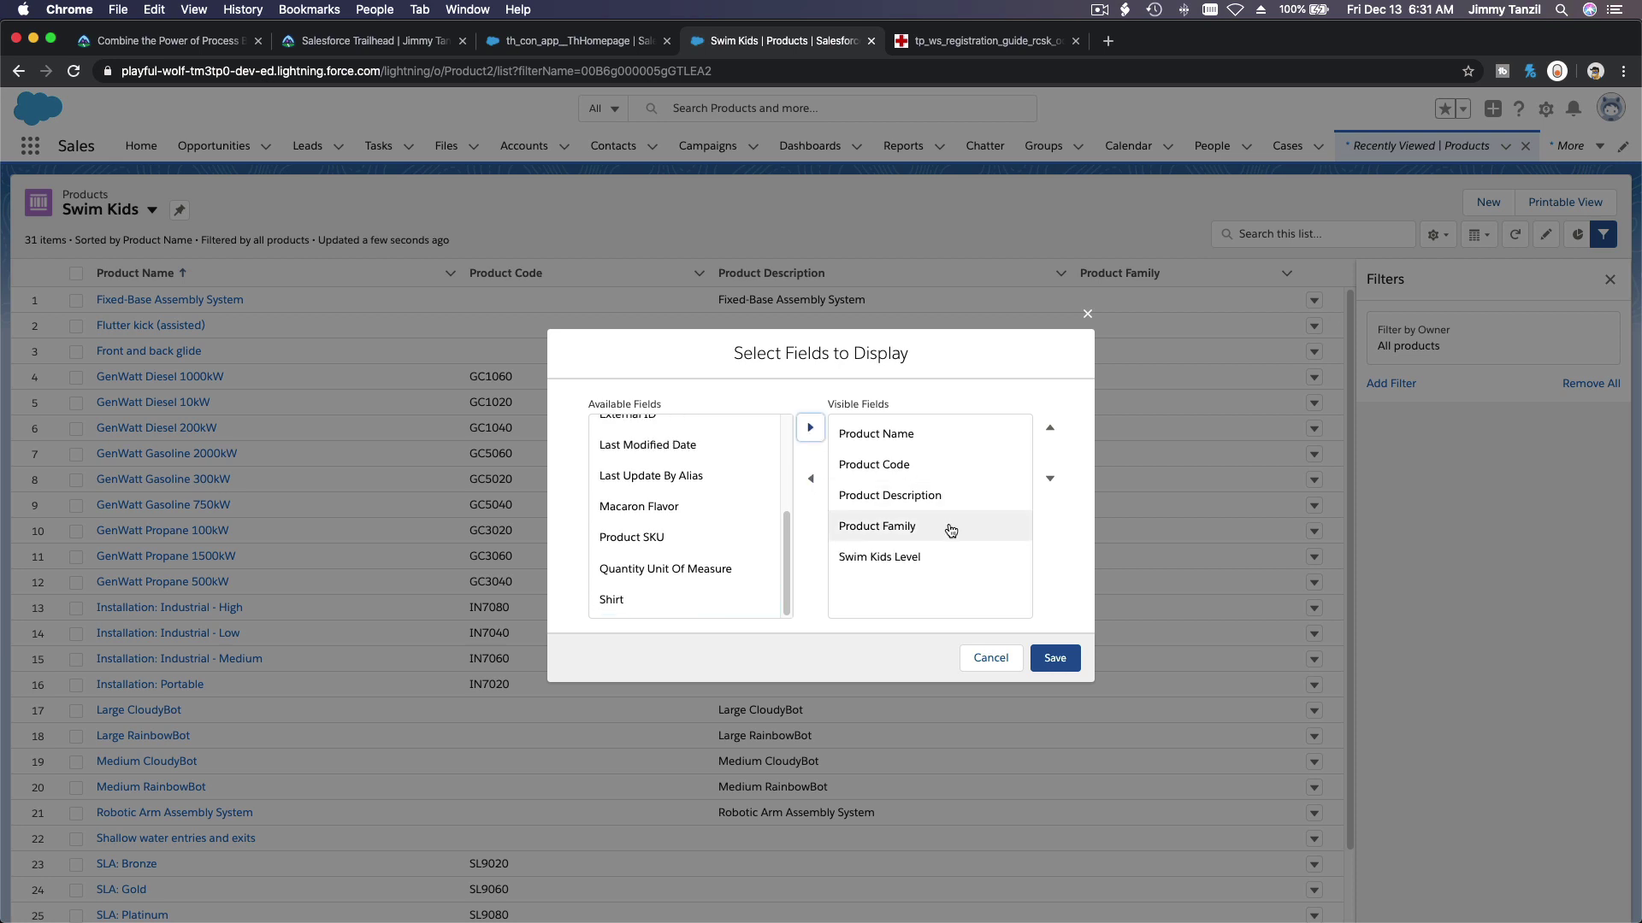
- Remove Product Family, Product Description and Product Code from the list view's visible fields and save the field selection
{"action": "left_click", "coordinate": [947, 528]}
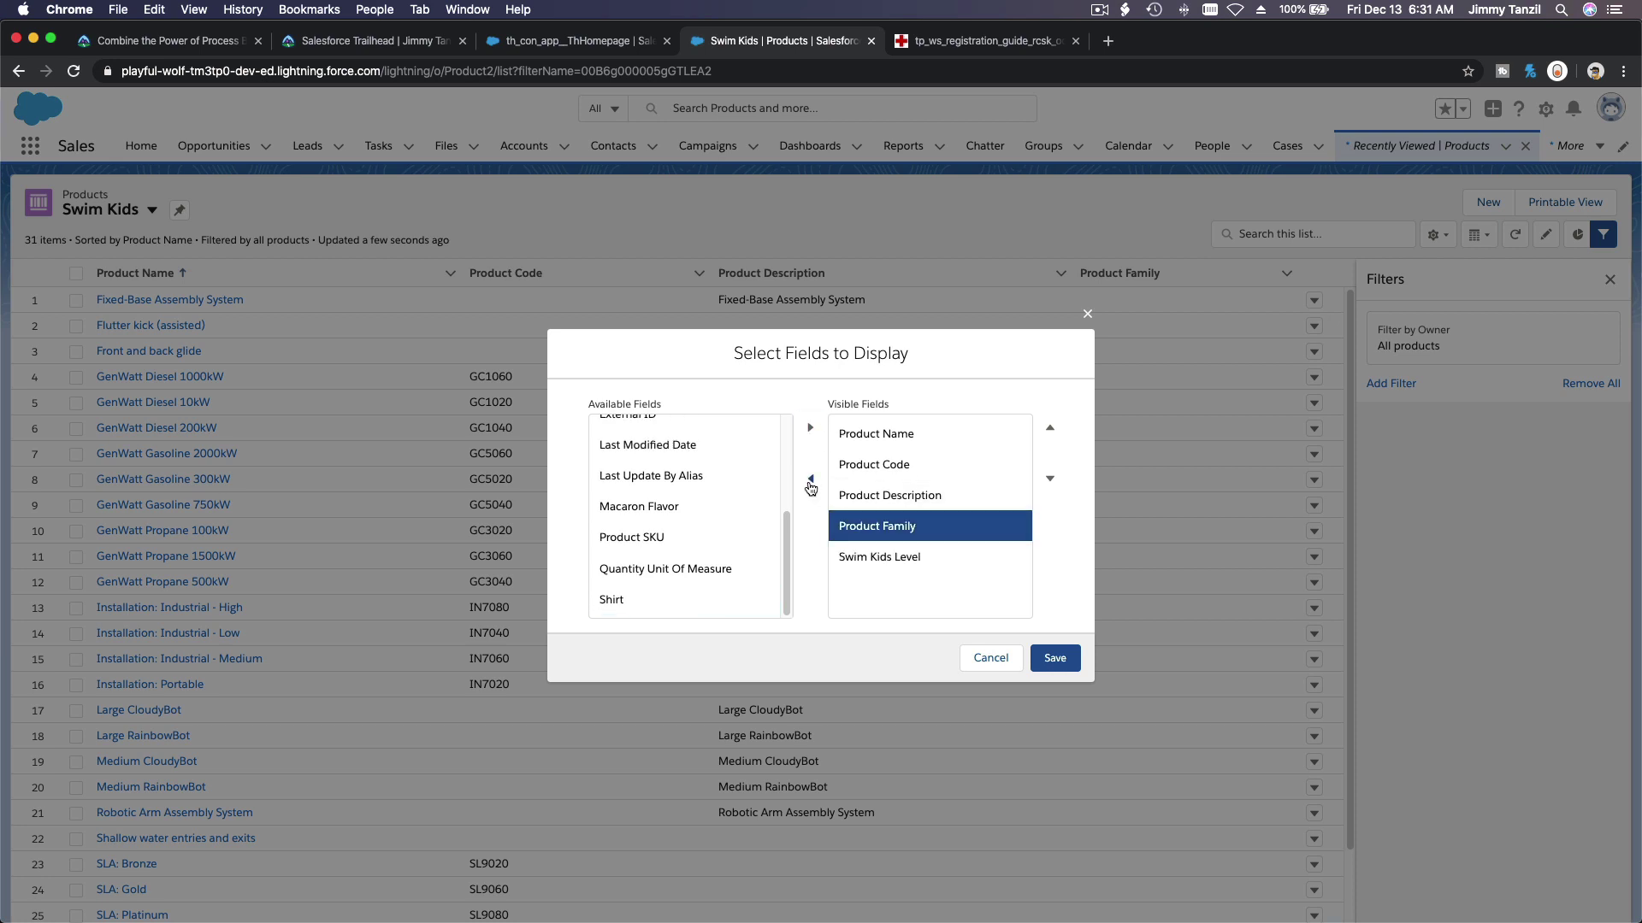
{"action": "left_click", "coordinate": [811, 478]}
{"action": "left_click", "coordinate": [840, 494]}
{"action": "left_click", "coordinate": [810, 479]}
{"action": "left_click", "coordinate": [875, 465]}
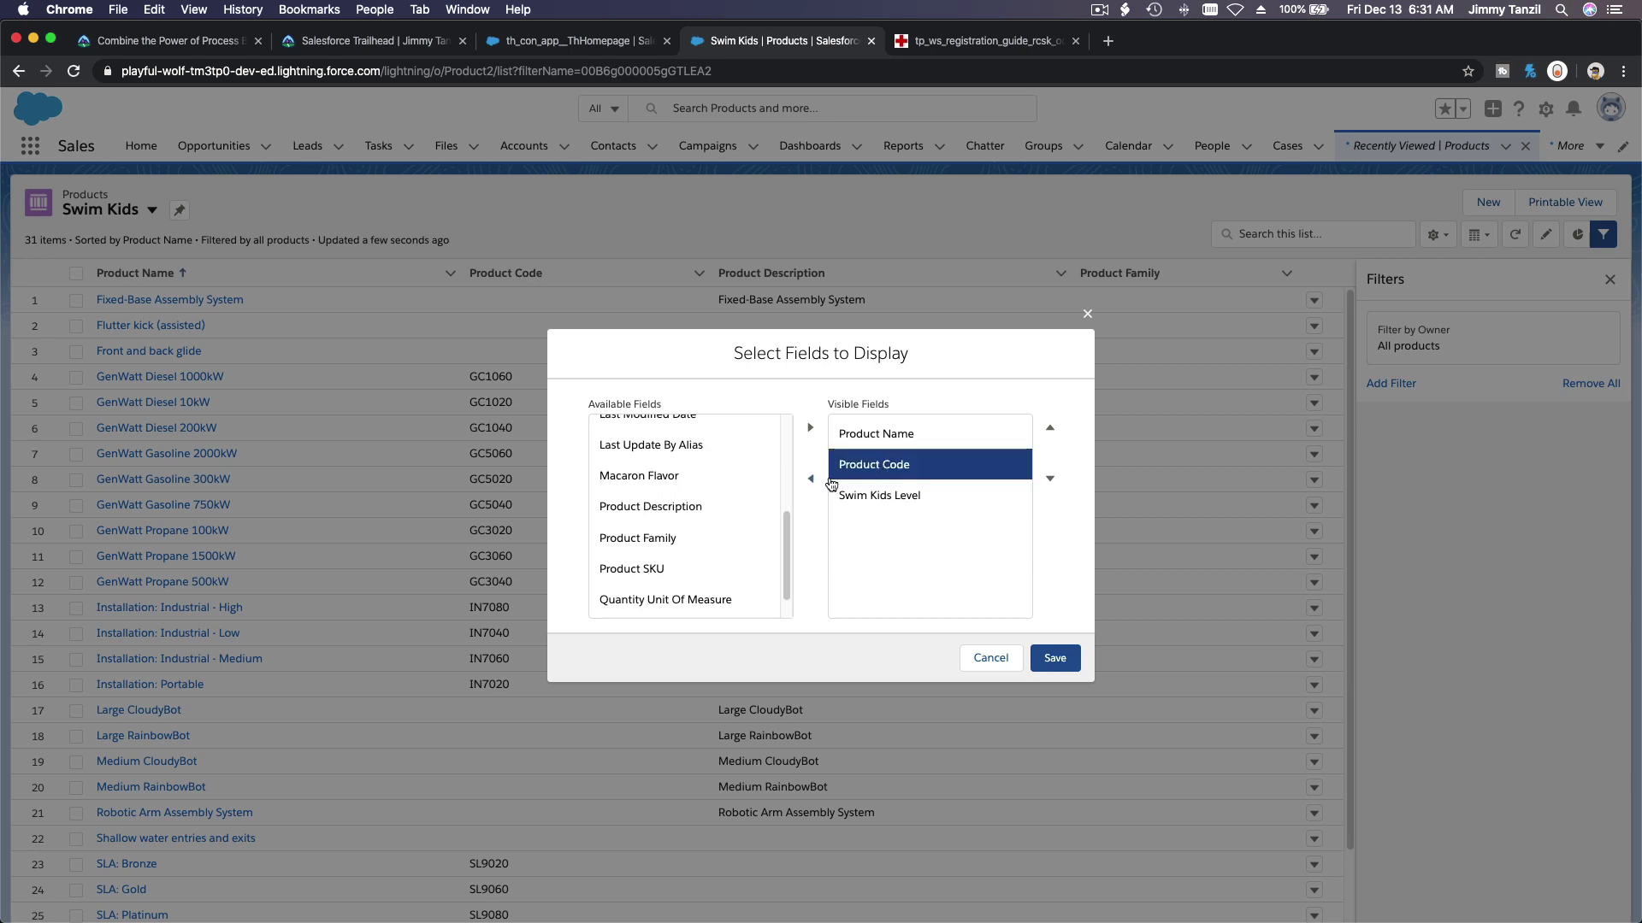
{"action": "left_click", "coordinate": [810, 479]}
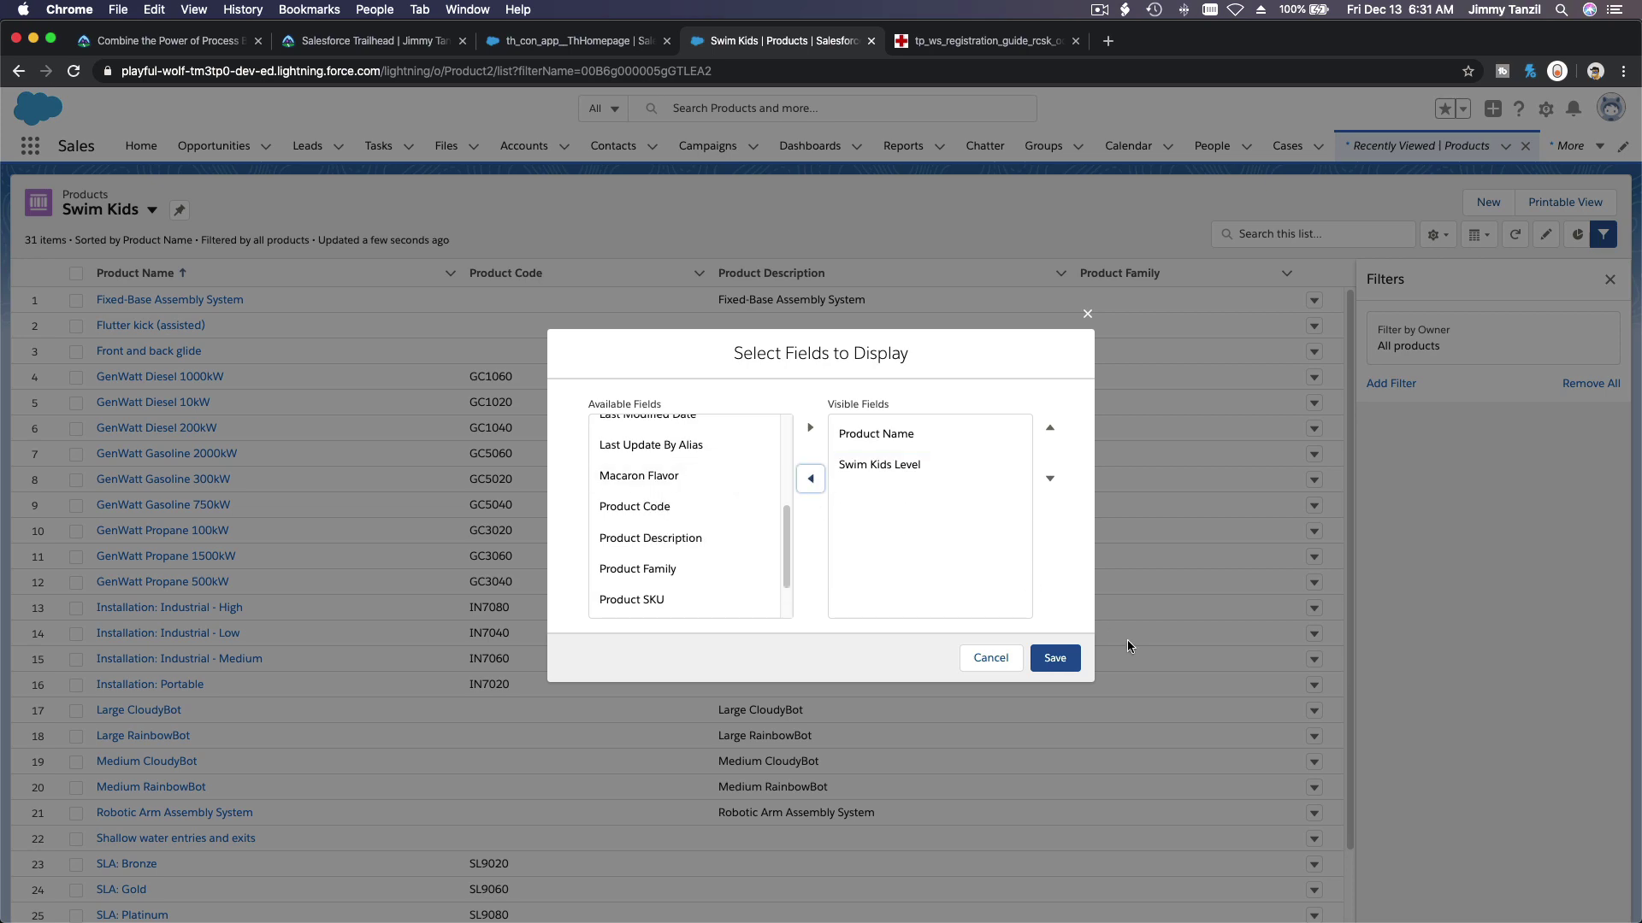
{"action": "left_click", "coordinate": [1055, 659]}
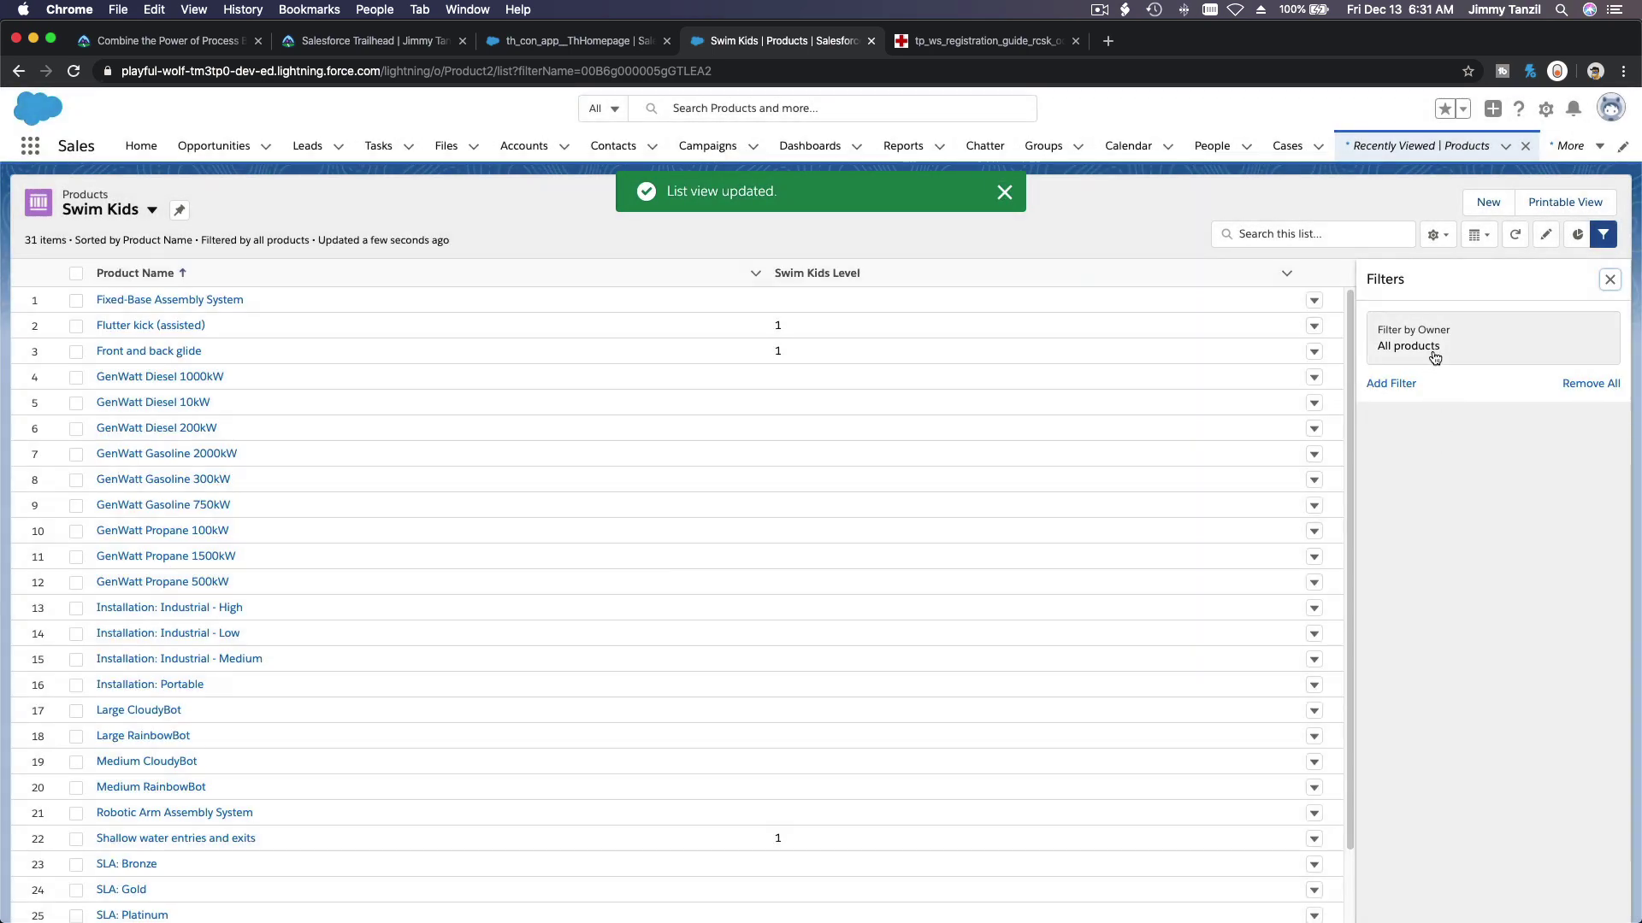
- Filter the Swim Kids list view to products whose Swim Kids Level is not equal to blank, and save the filter
{"action": "left_click", "coordinate": [1392, 384]}
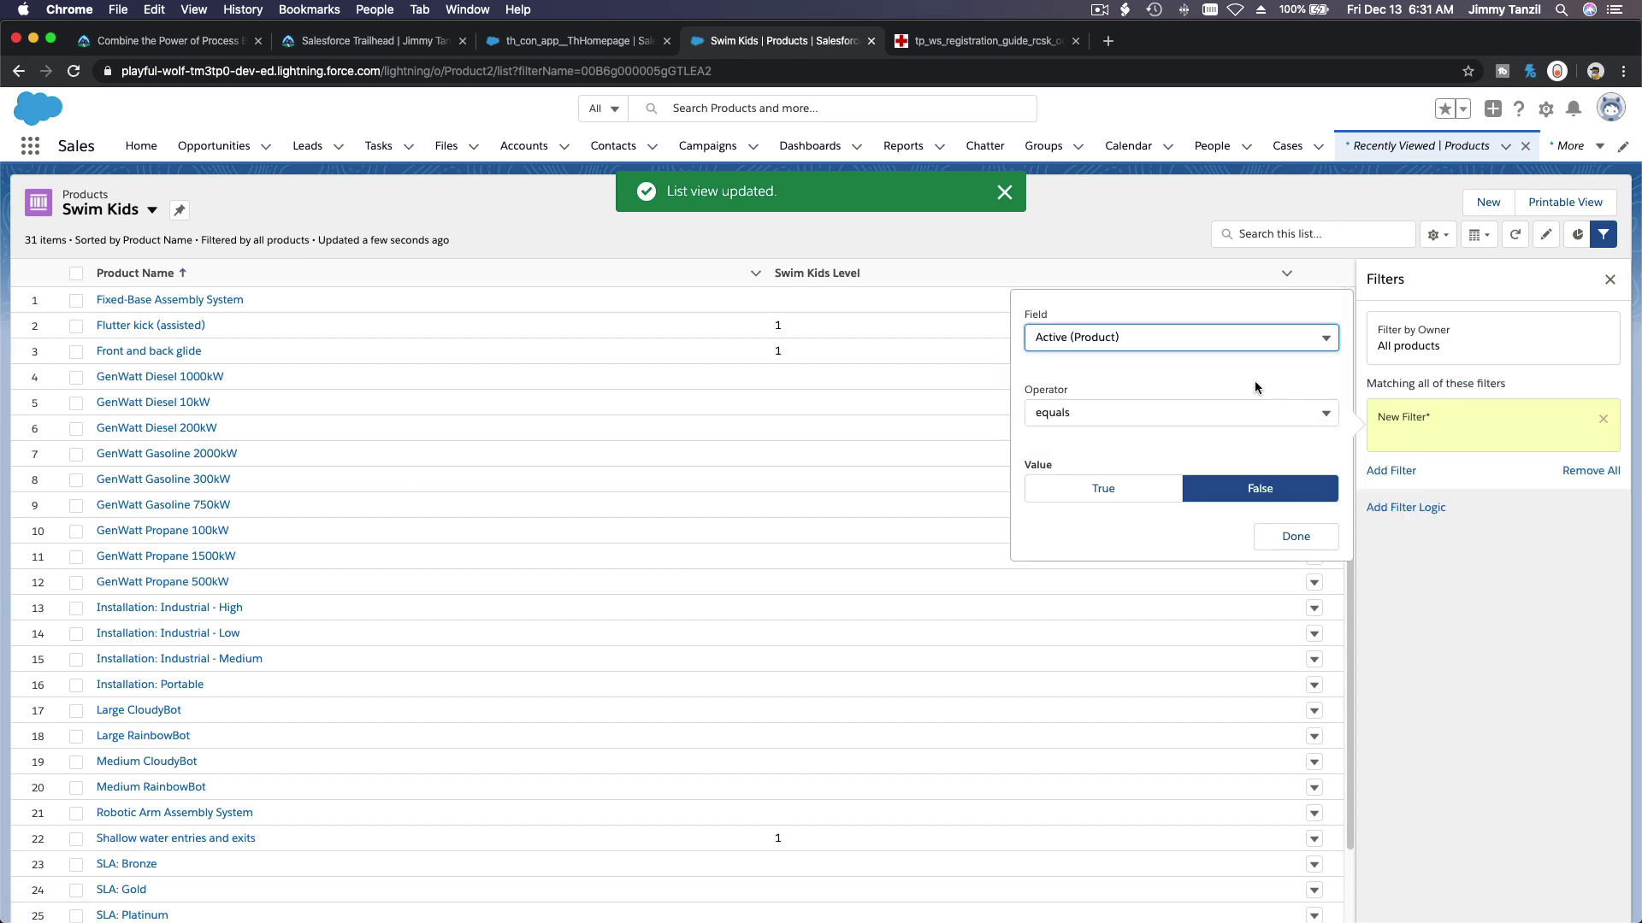
{"action": "left_click", "coordinate": [1130, 337]}
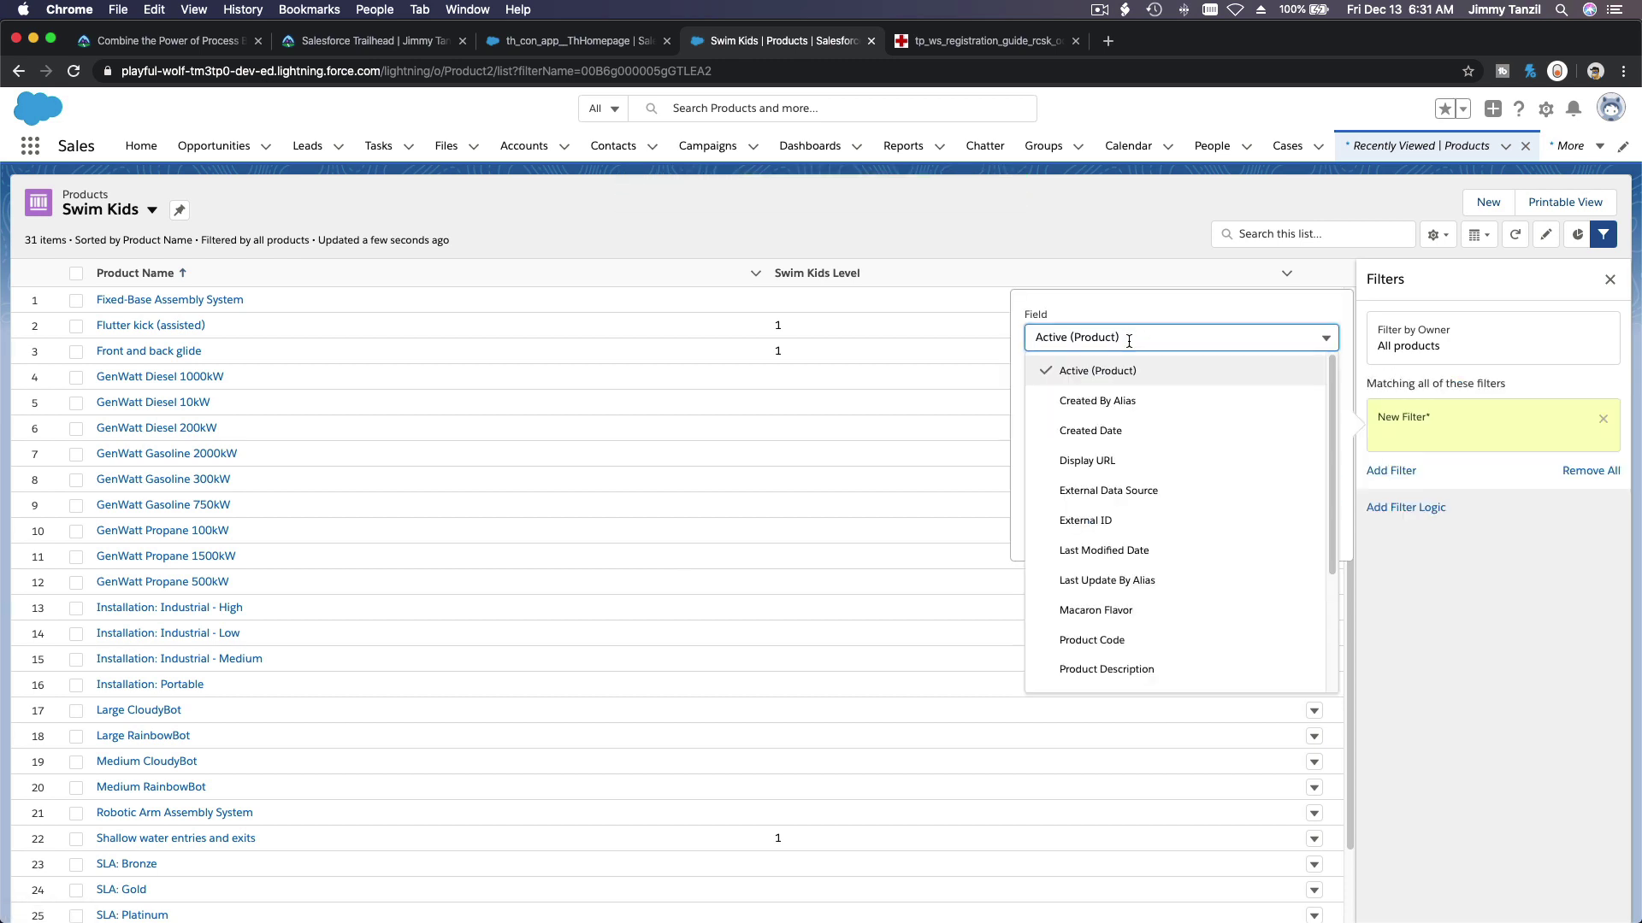
{"action": "scroll", "coordinate": [1137, 431], "scroll_direction": "down", "scroll_amount": 3}
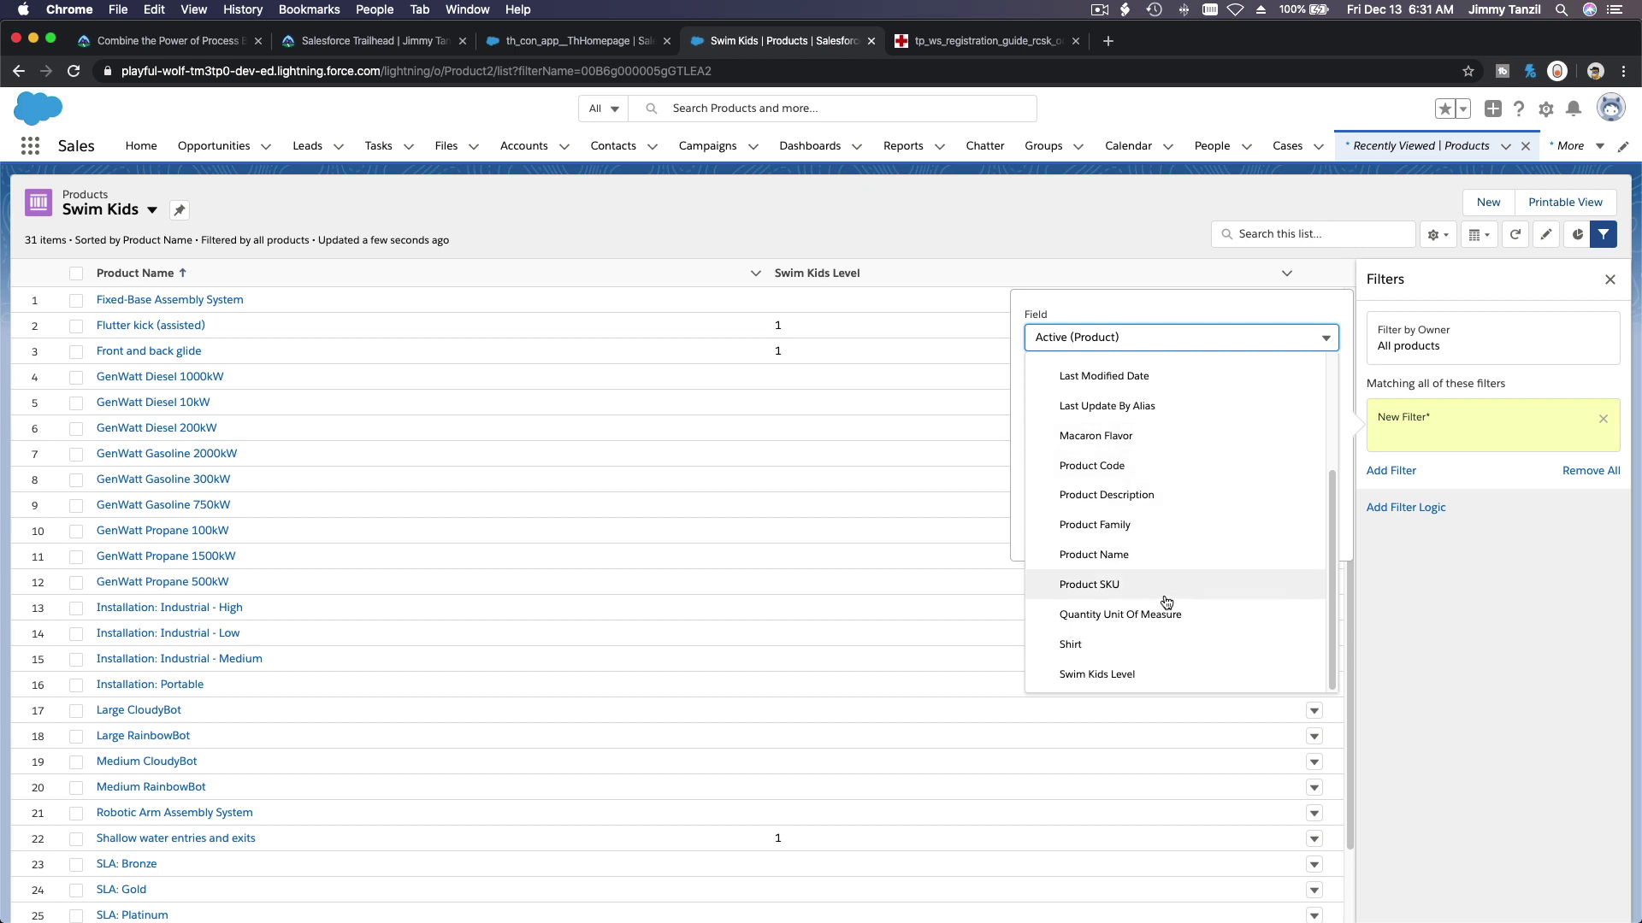
{"action": "left_click", "coordinate": [1180, 672]}
{"action": "left_click", "coordinate": [1090, 414]}
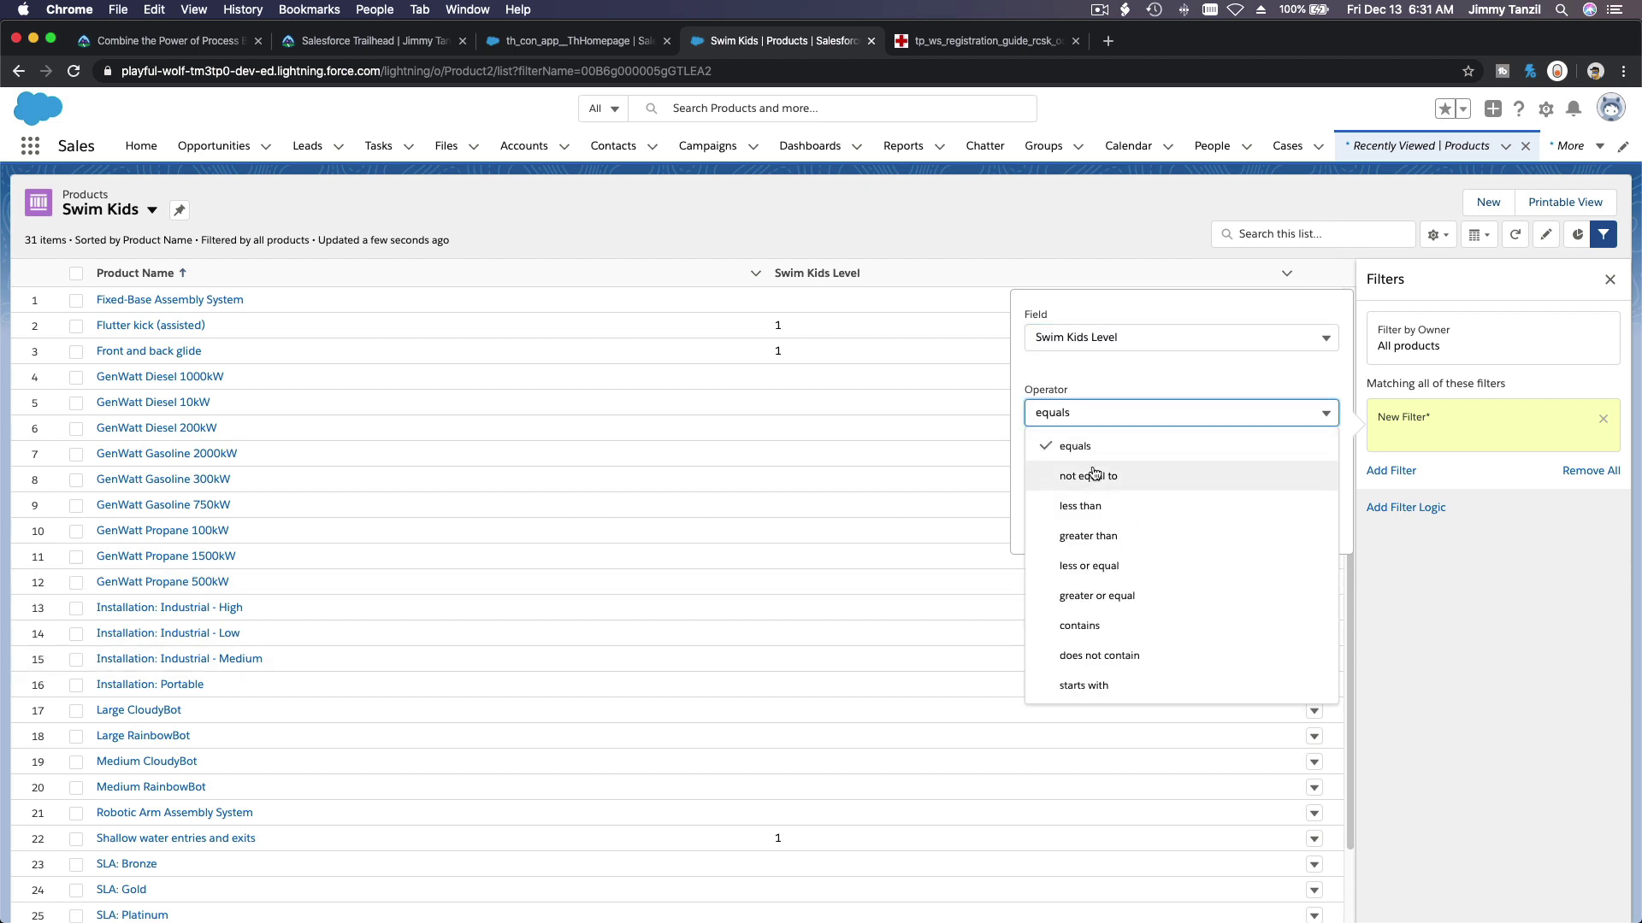
{"action": "left_click", "coordinate": [1093, 471]}
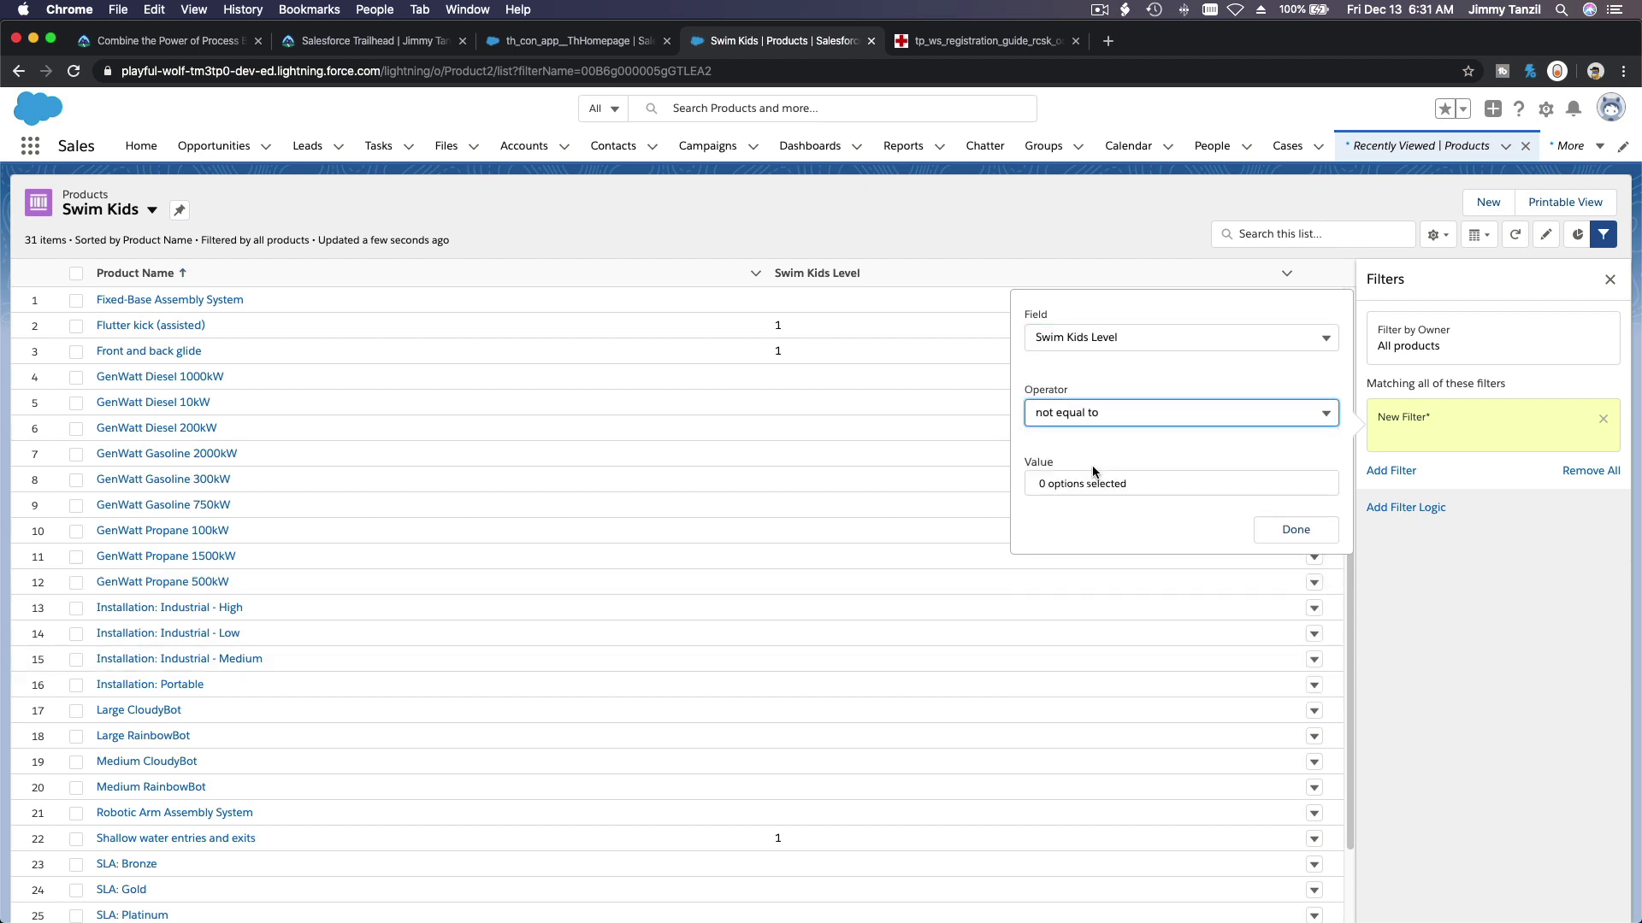
{"action": "left_click", "coordinate": [1291, 535]}
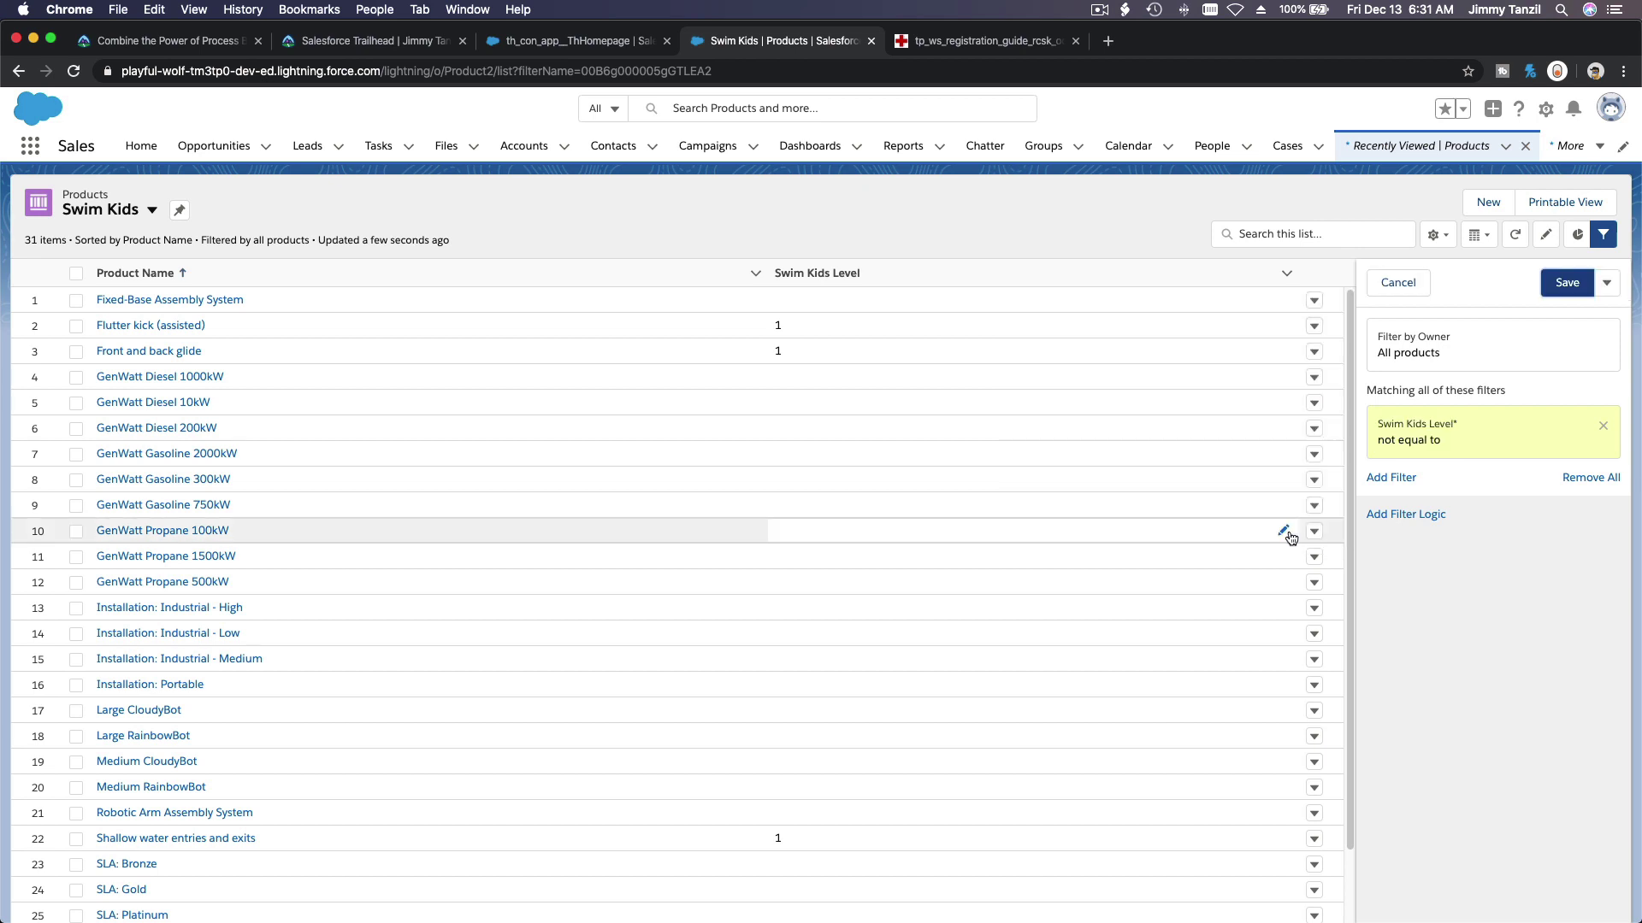
{"action": "left_click", "coordinate": [1565, 286]}
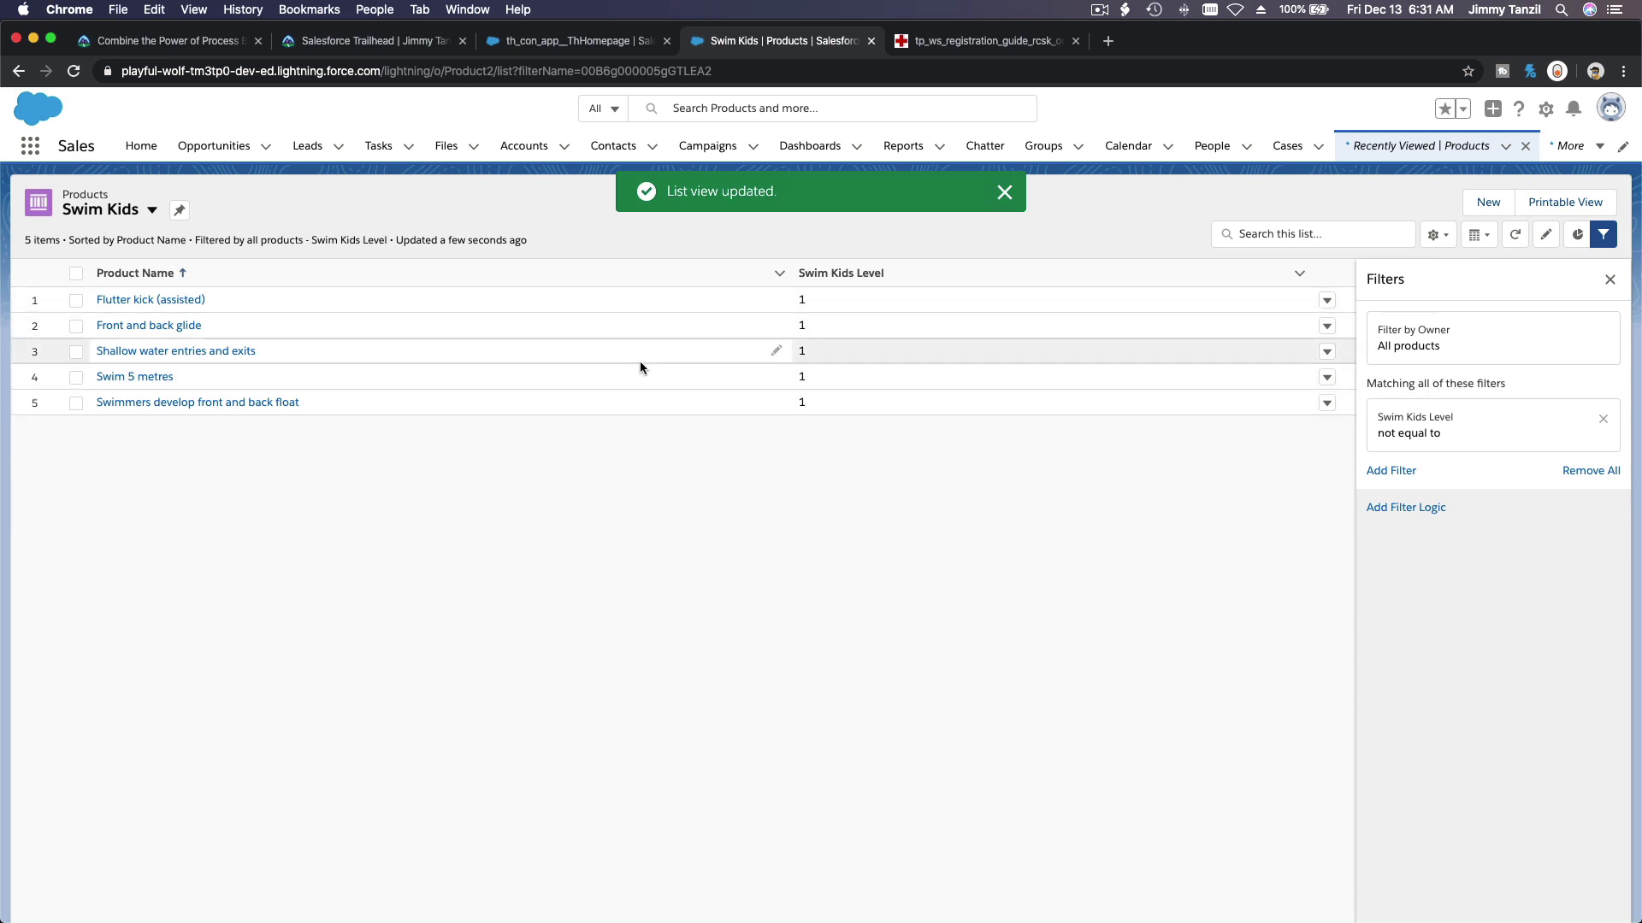
{"action": "left_click", "coordinate": [1002, 195]}
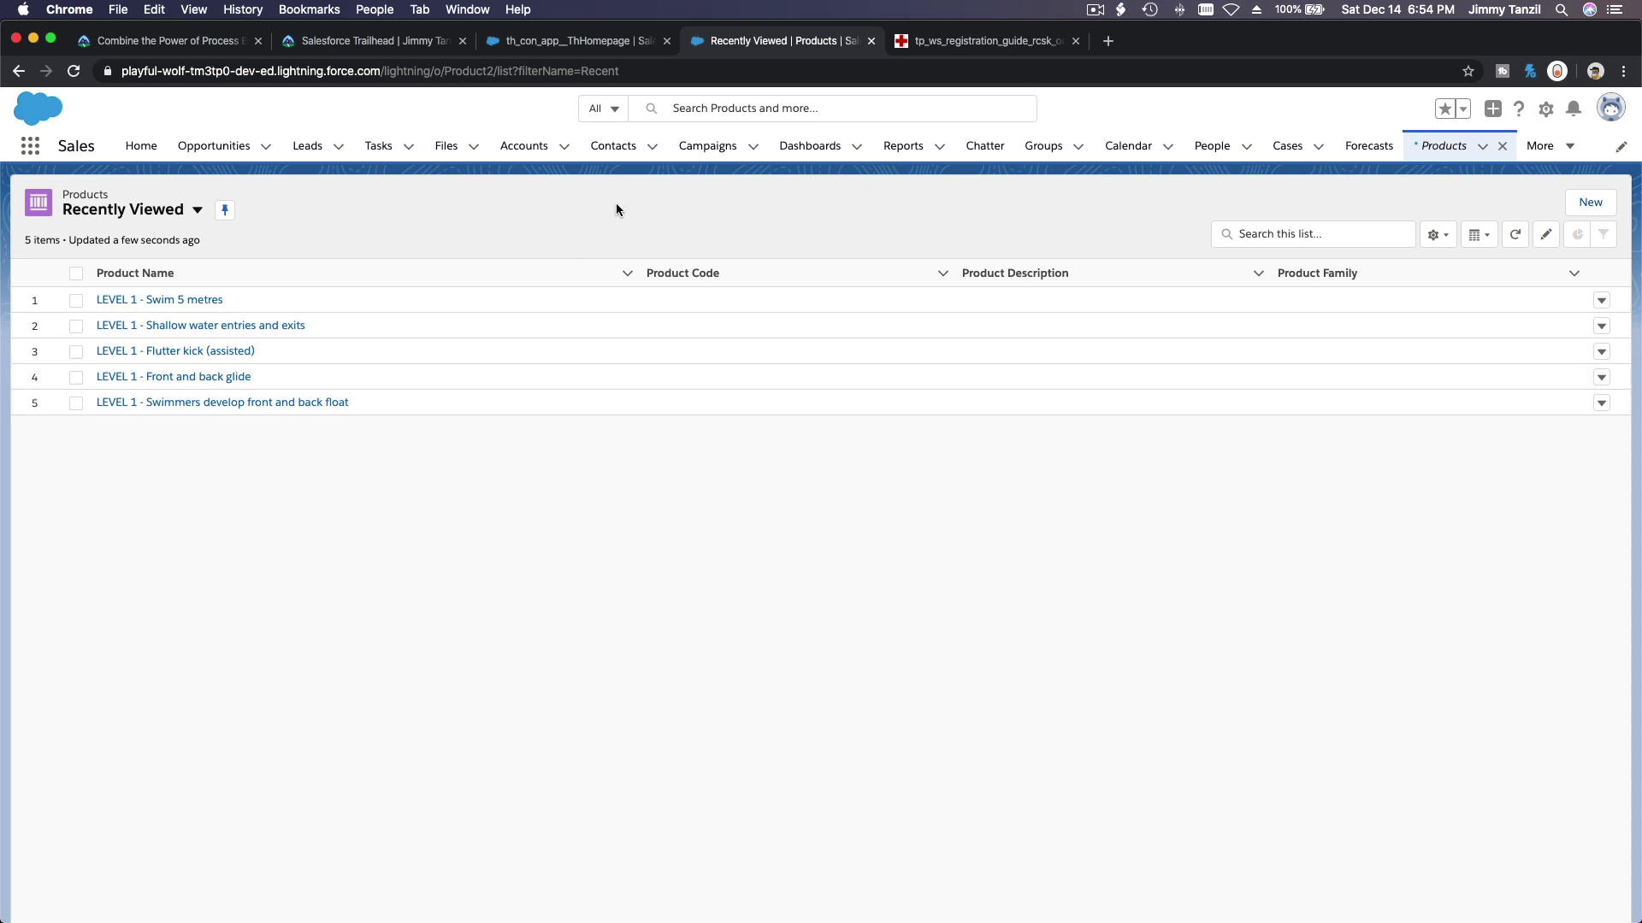
- Open the contact record of the sixth student in the Students contact list view
{"action": "left_click", "coordinate": [613, 159]}
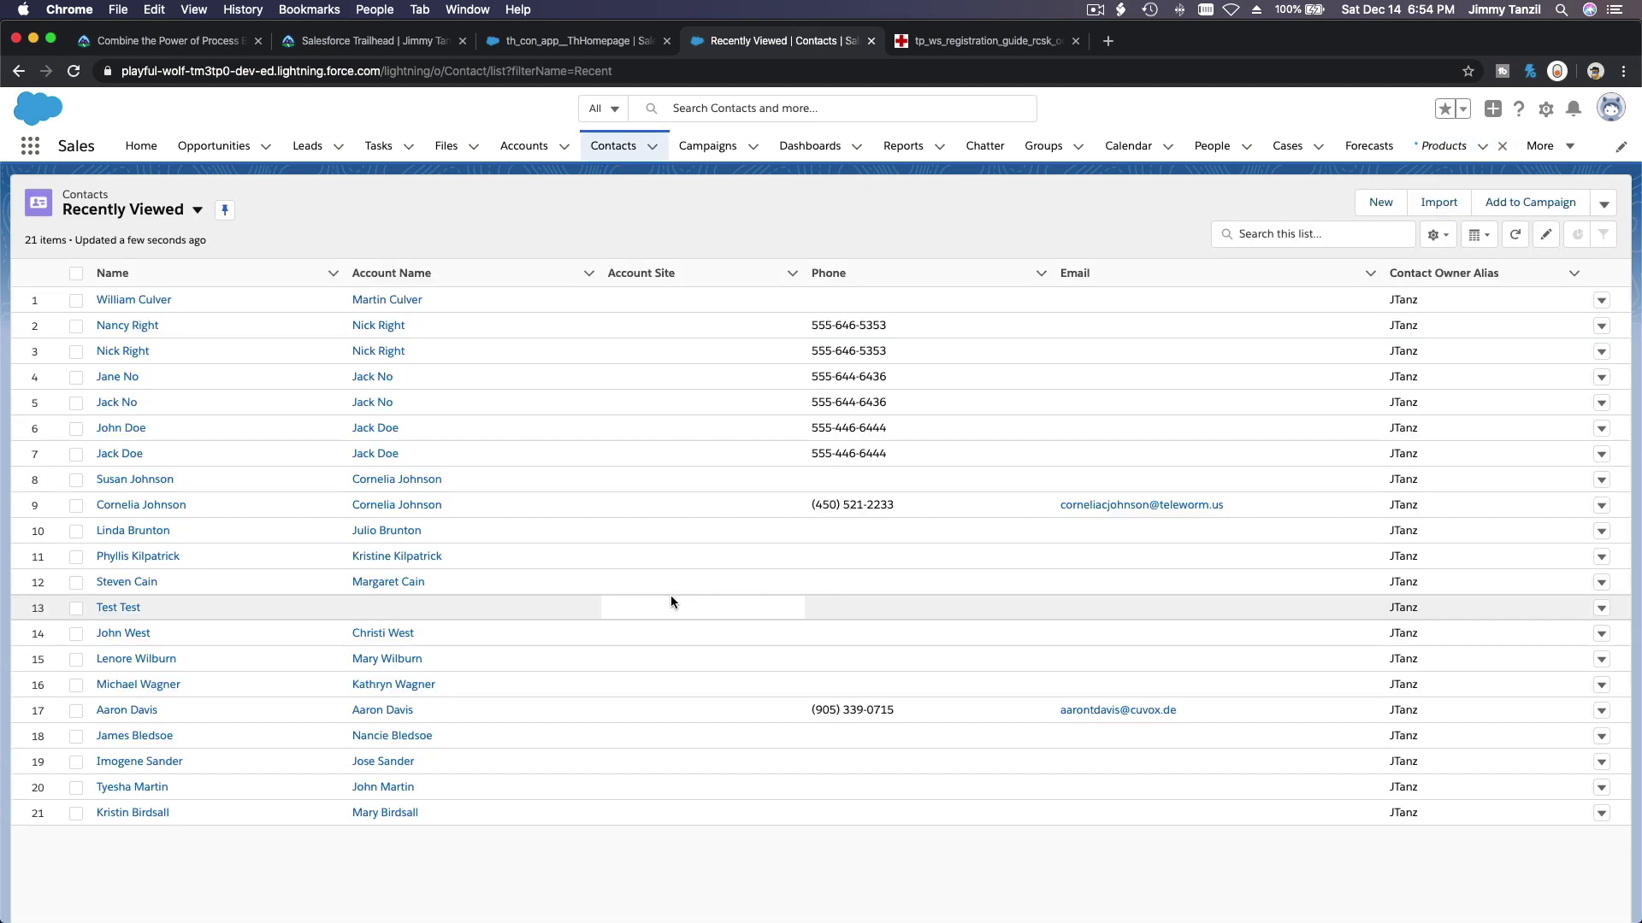
{"action": "left_click", "coordinate": [175, 216]}
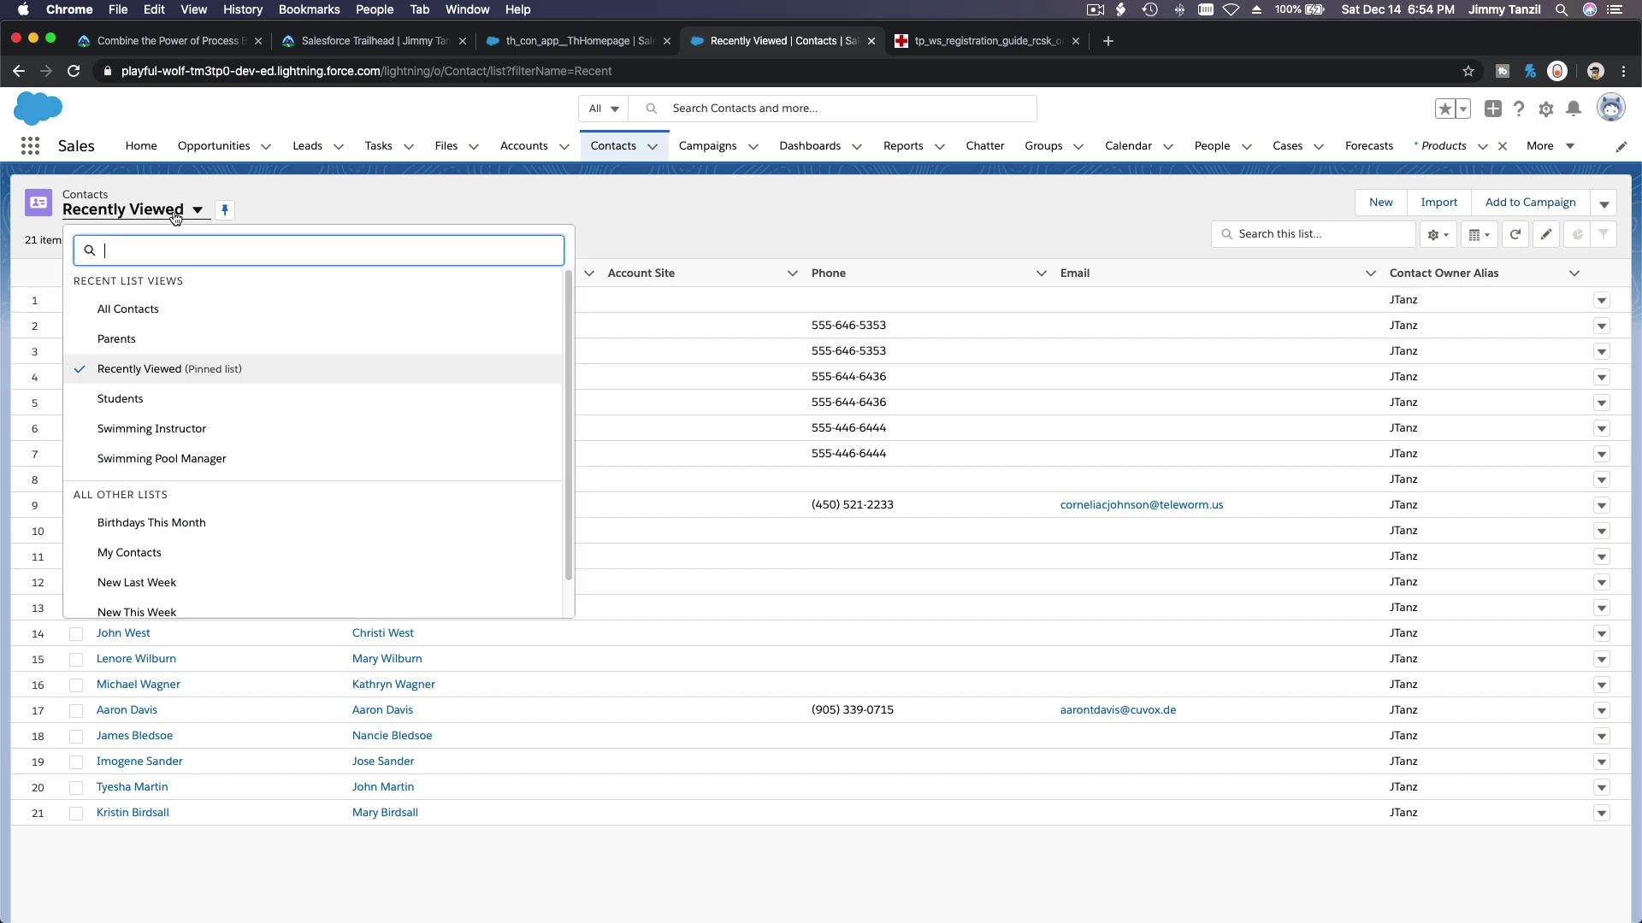
{"action": "left_click", "coordinate": [188, 399]}
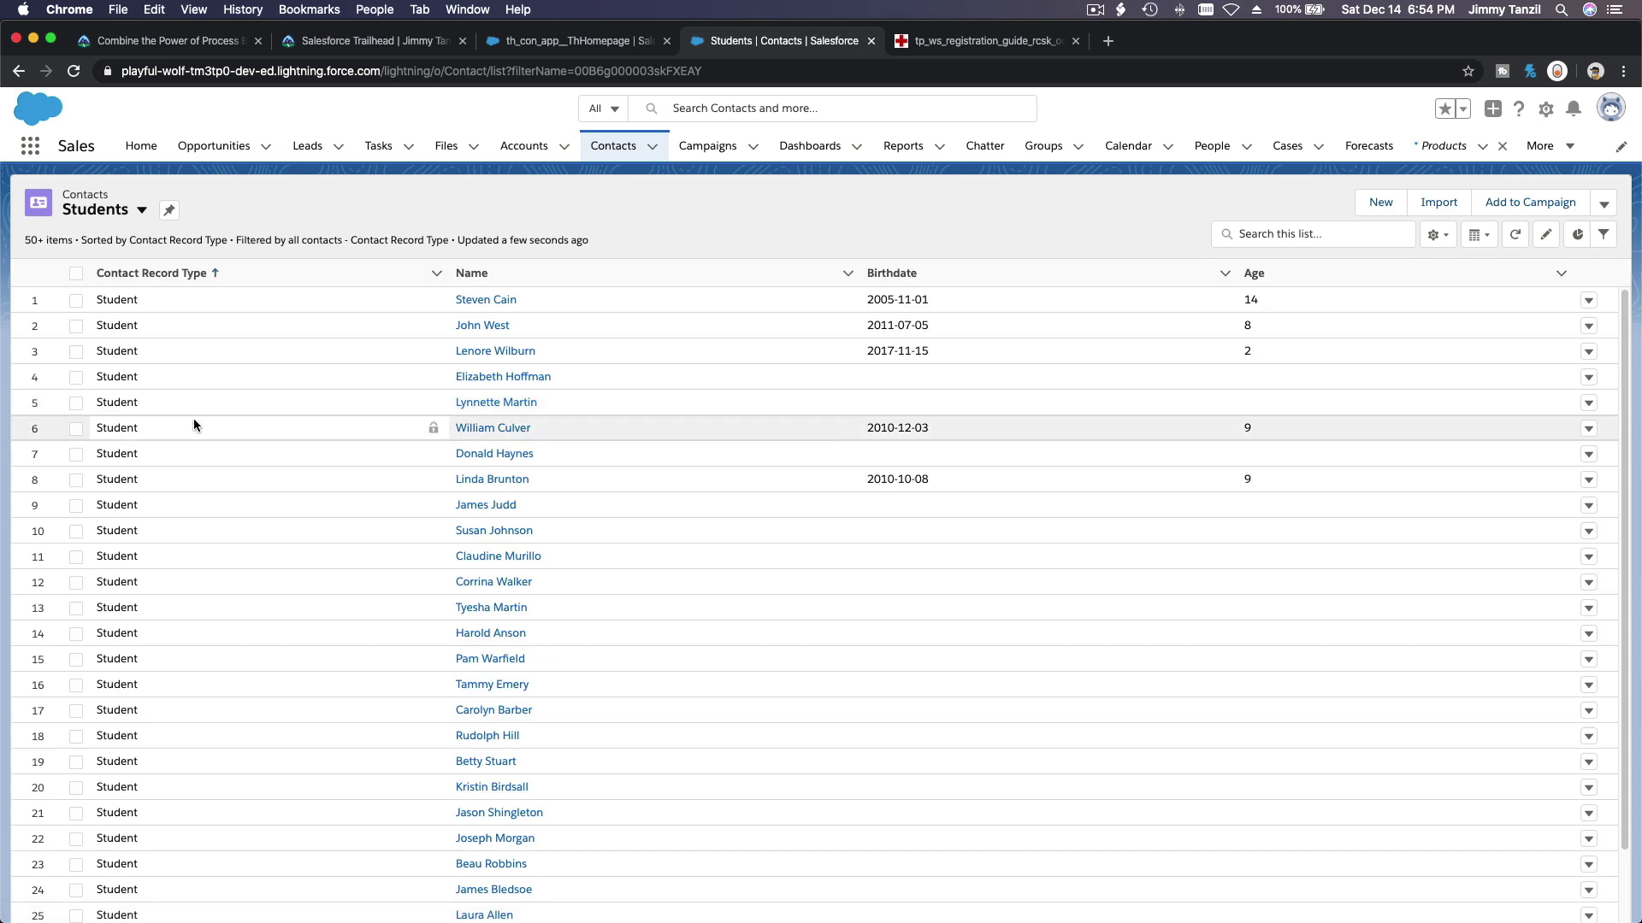
{"action": "left_click", "coordinate": [518, 430]}
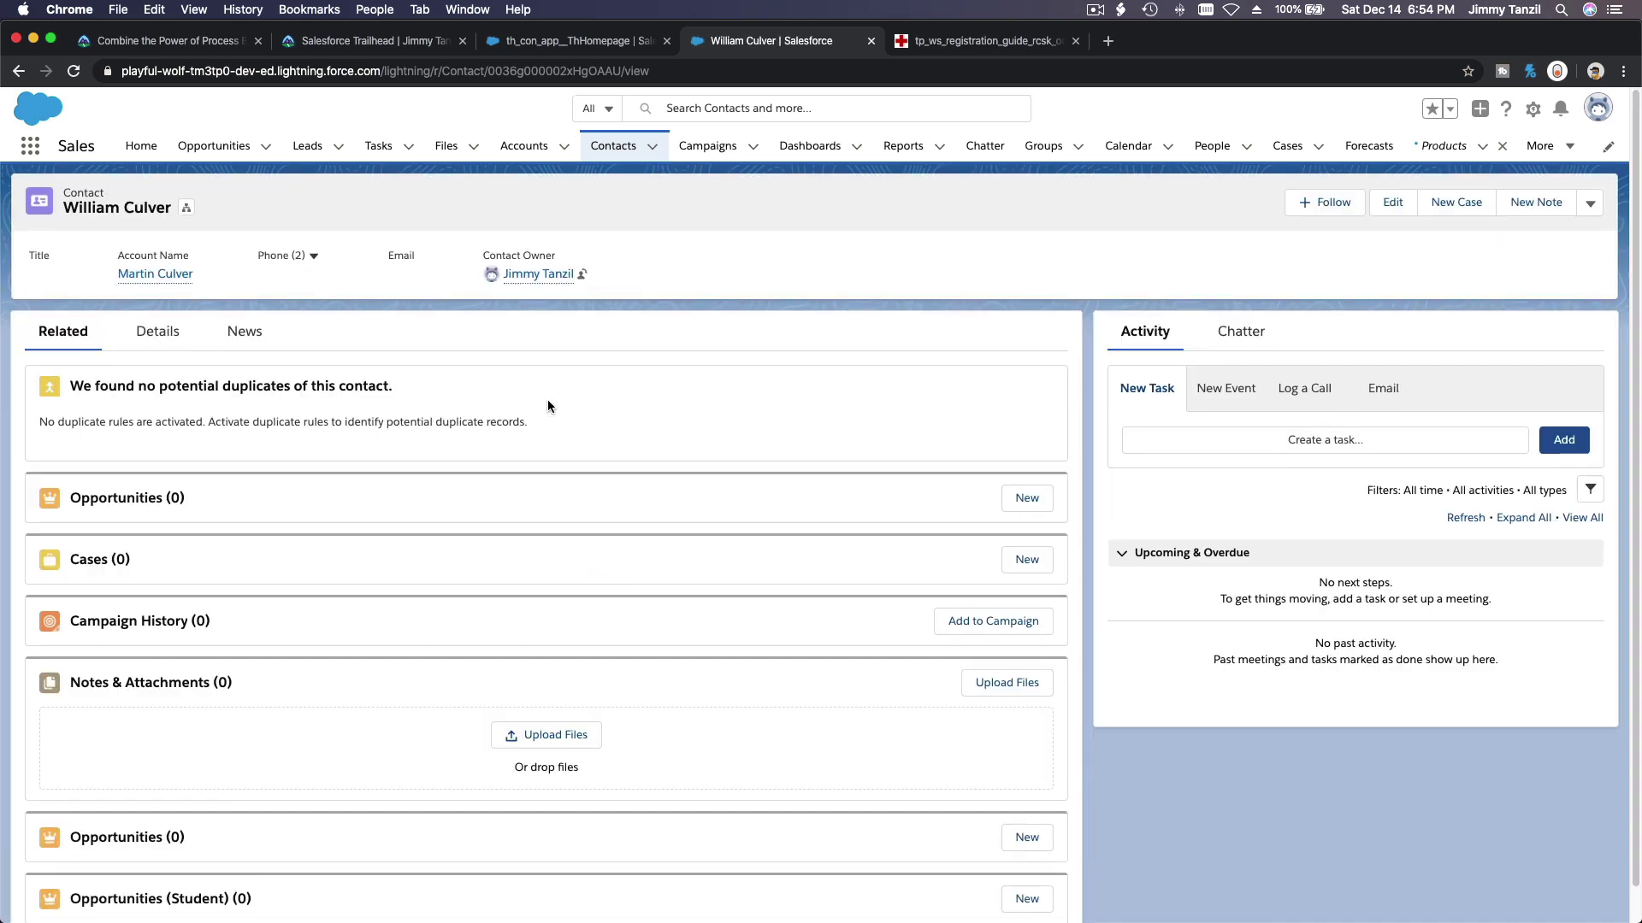
- Start a new opportunity for the student named "Swim Kids 1" with close date 2019-12-14 and stage Closed Won
{"action": "left_click", "coordinate": [1032, 502]}
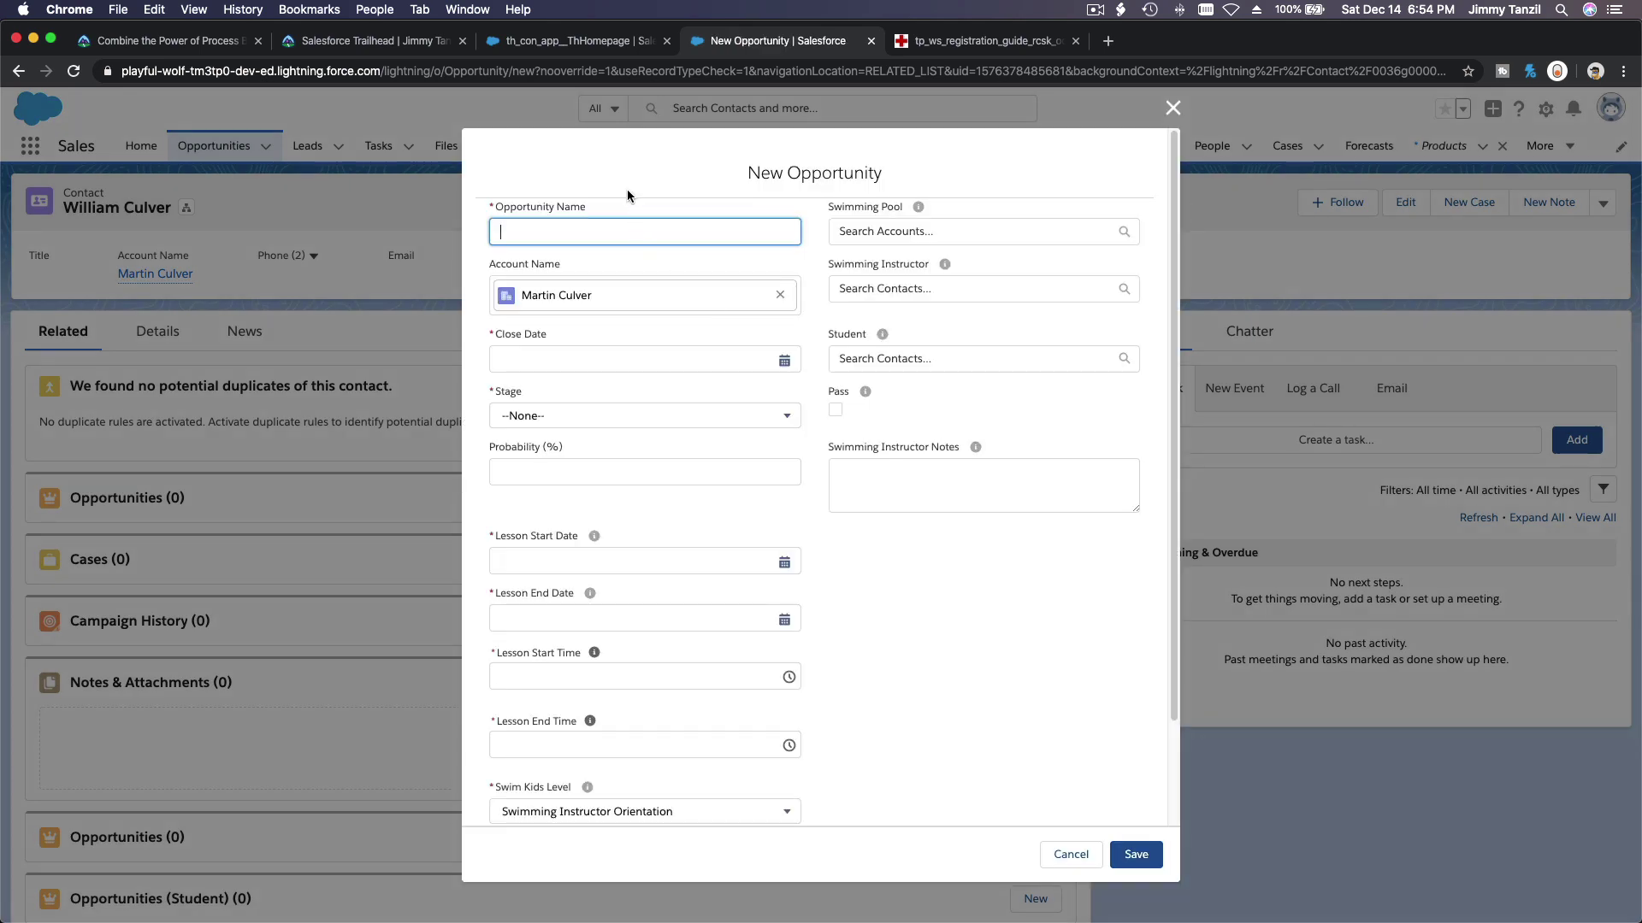
{"action": "type", "text": "Swim Kids 1"}
{"action": "left_click", "coordinate": [605, 353]}
{"action": "left_click", "coordinate": [716, 480]}
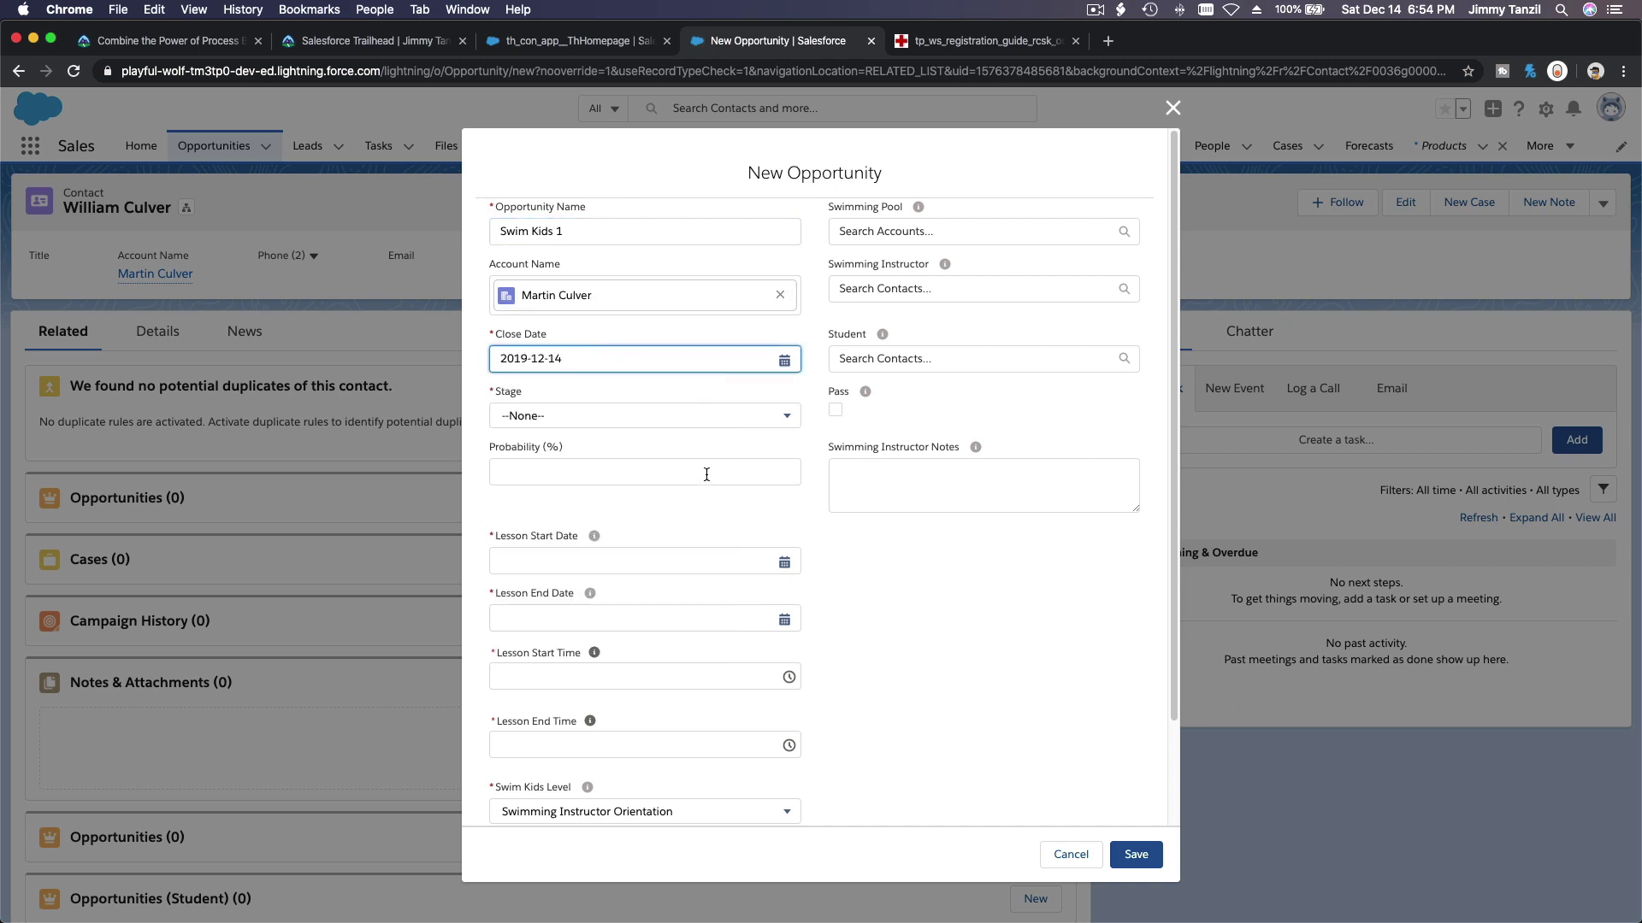
{"action": "left_click", "coordinate": [640, 423]}
{"action": "scroll", "coordinate": [650, 597], "scroll_direction": "down", "scroll_amount": 3}
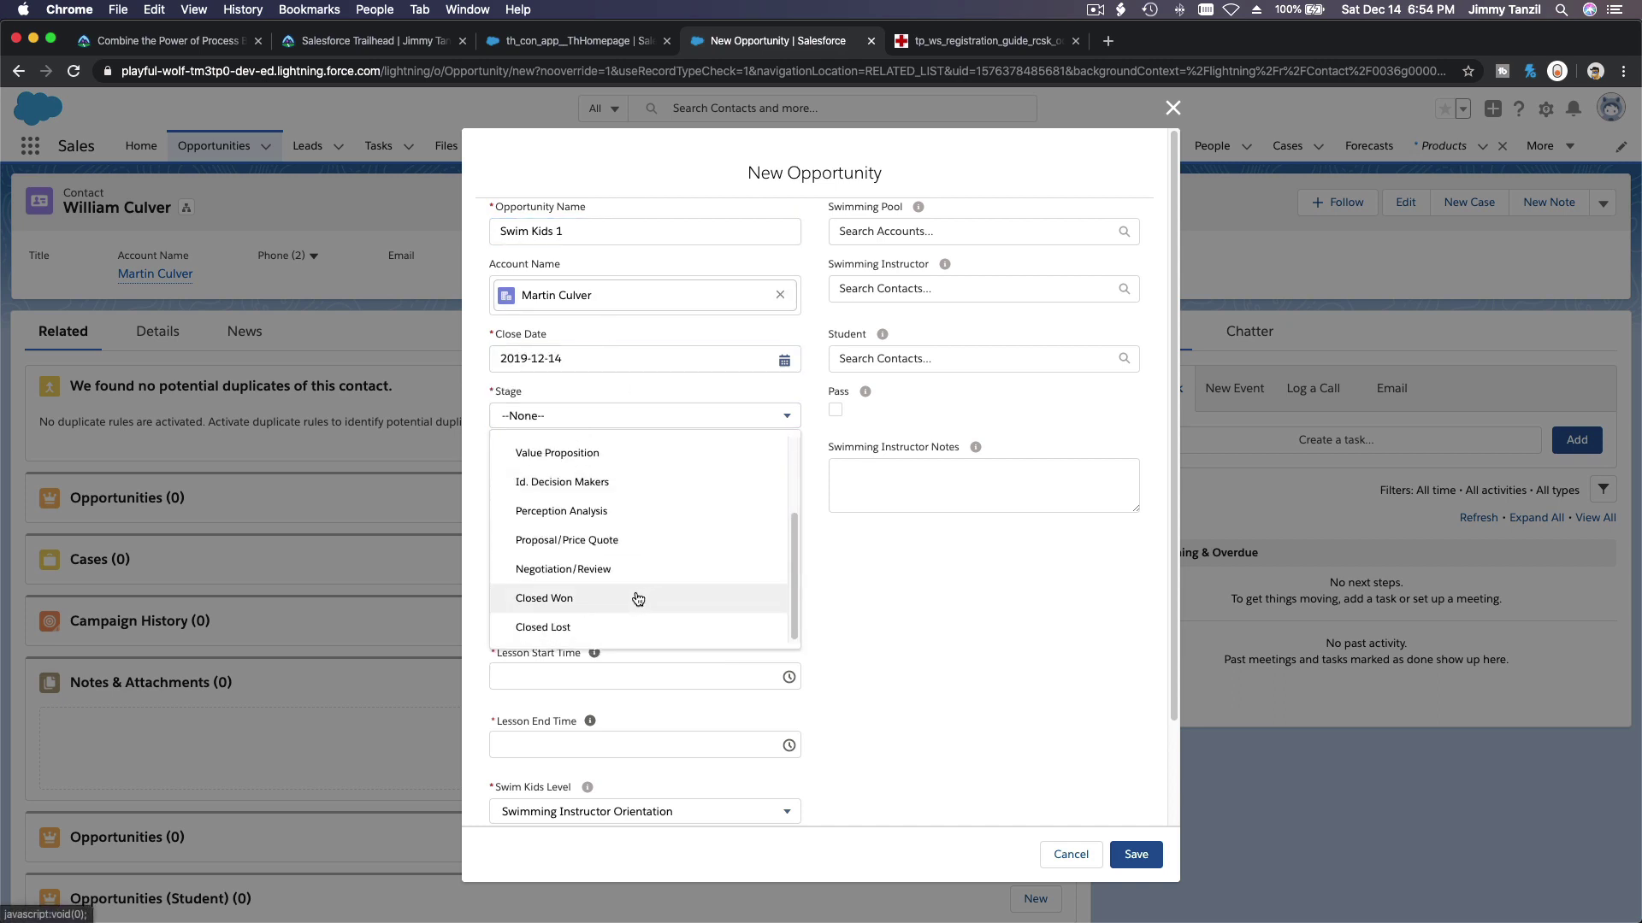
{"action": "left_click", "coordinate": [632, 604]}
- Set the opportunity's lesson start date to 2019-12-16 and its lesson end date to 2019-12-20
{"action": "left_click", "coordinate": [609, 560]}
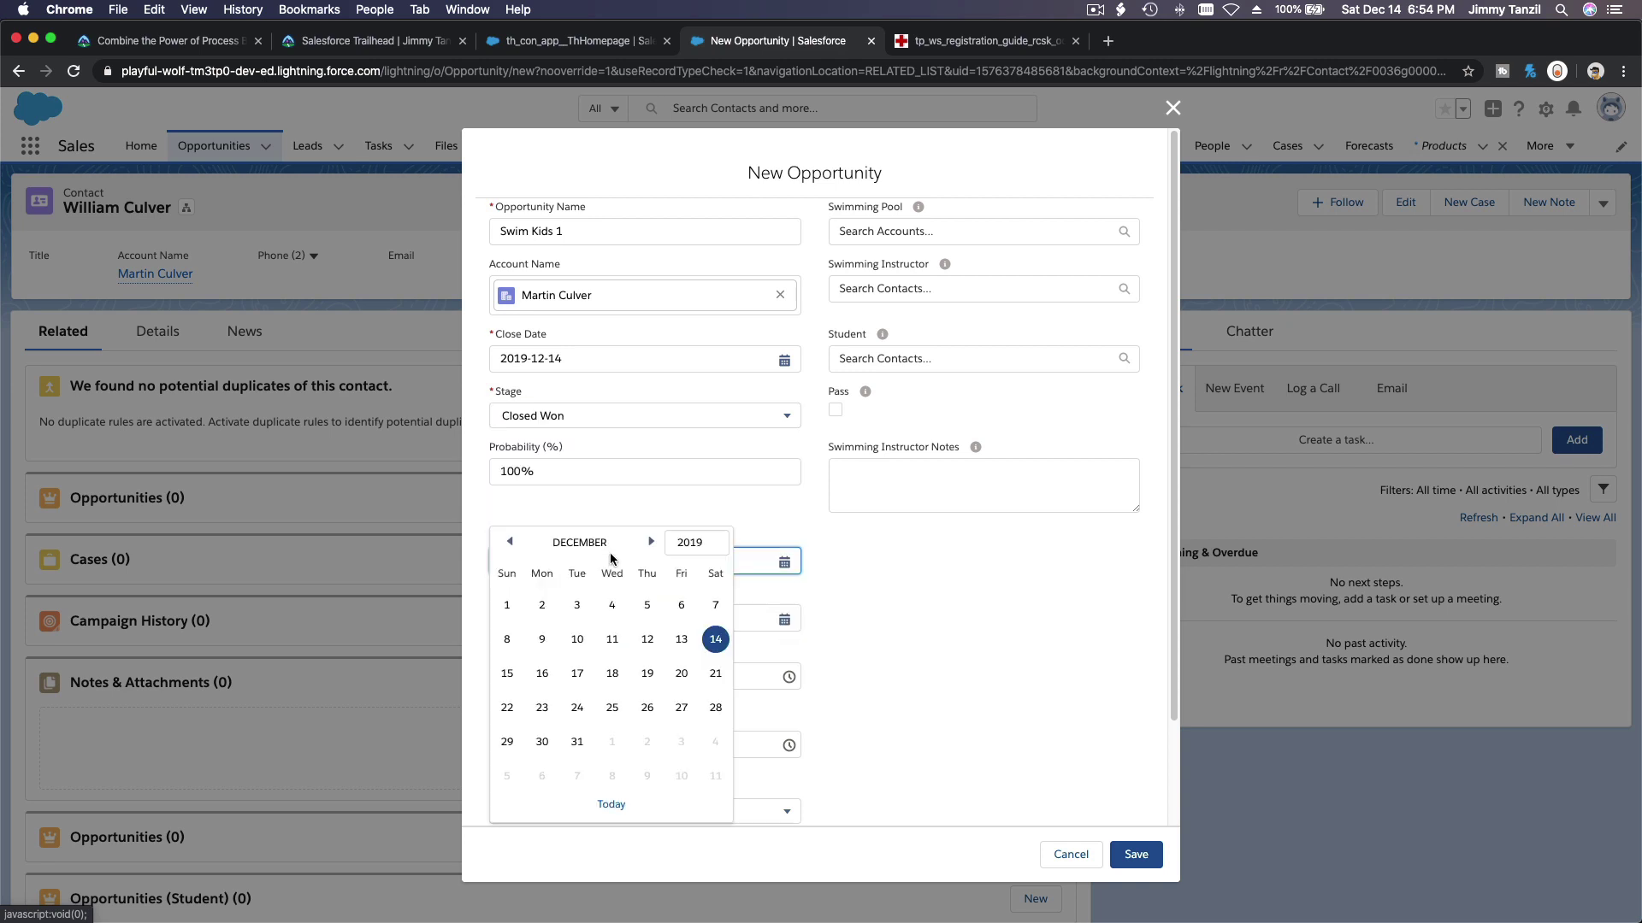
{"action": "left_click", "coordinate": [542, 673]}
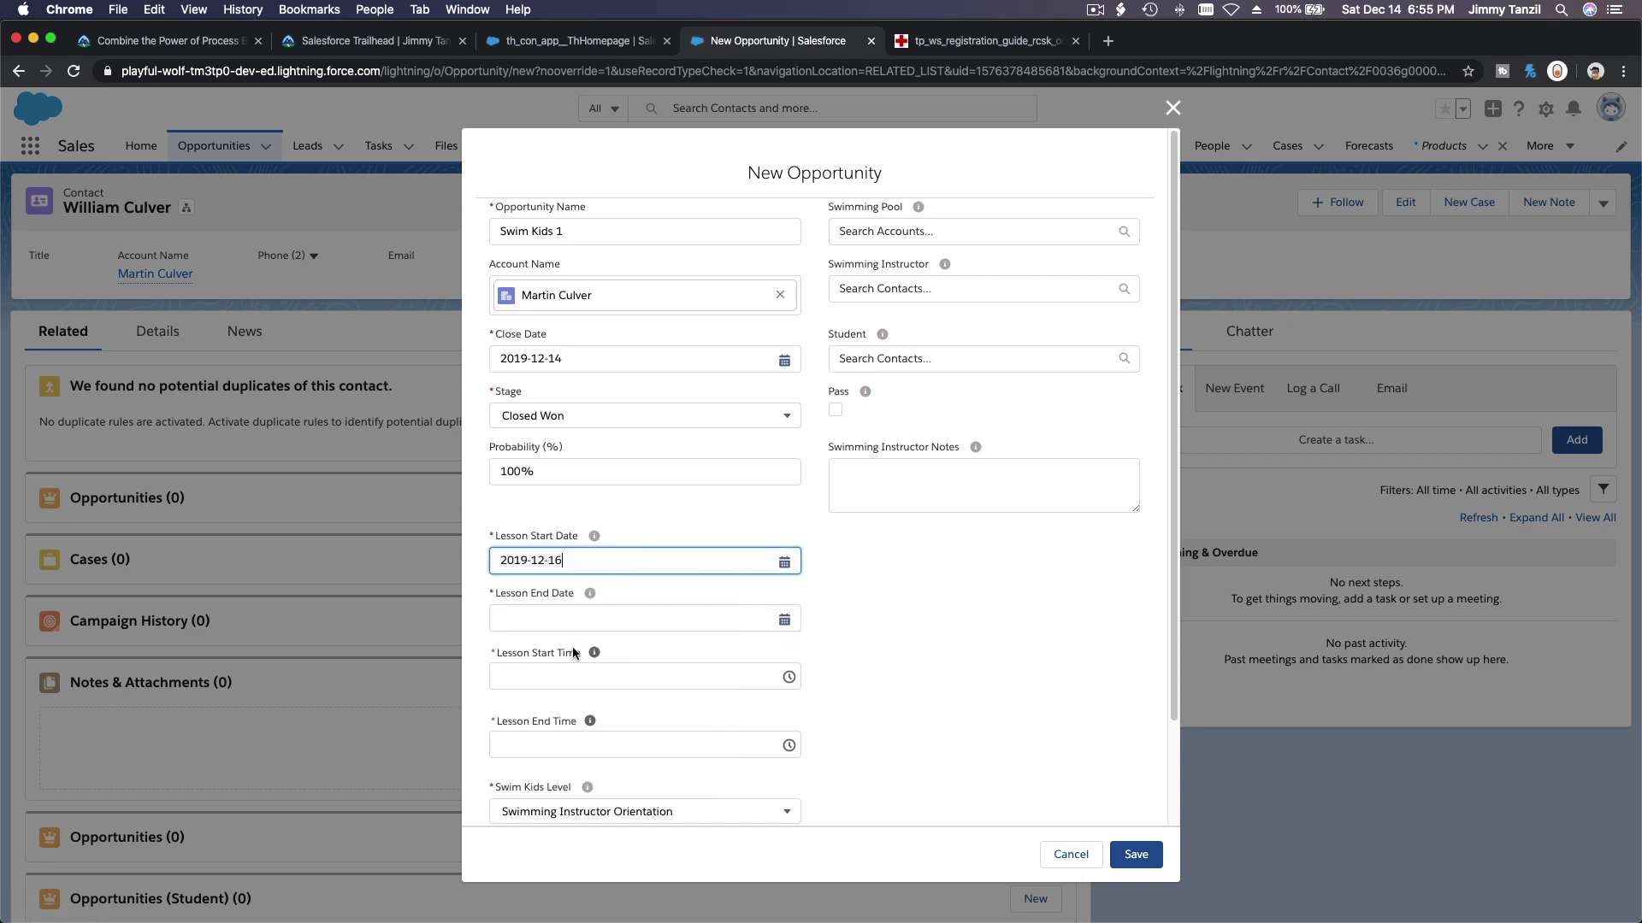
{"action": "left_click", "coordinate": [604, 616]}
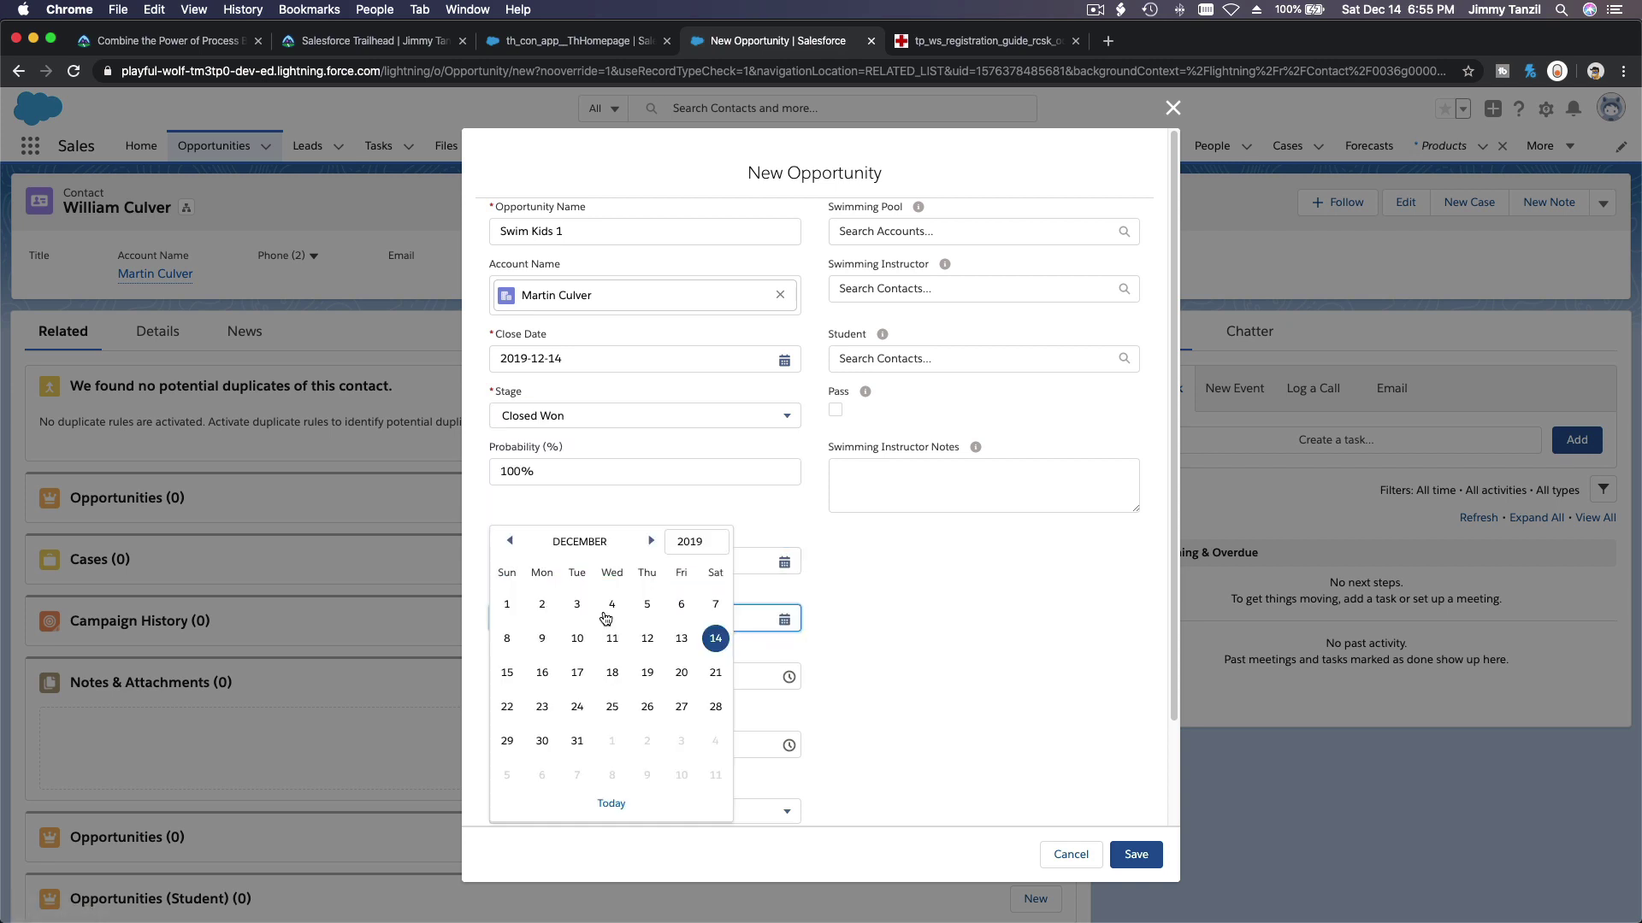
{"action": "left_click", "coordinate": [682, 674]}
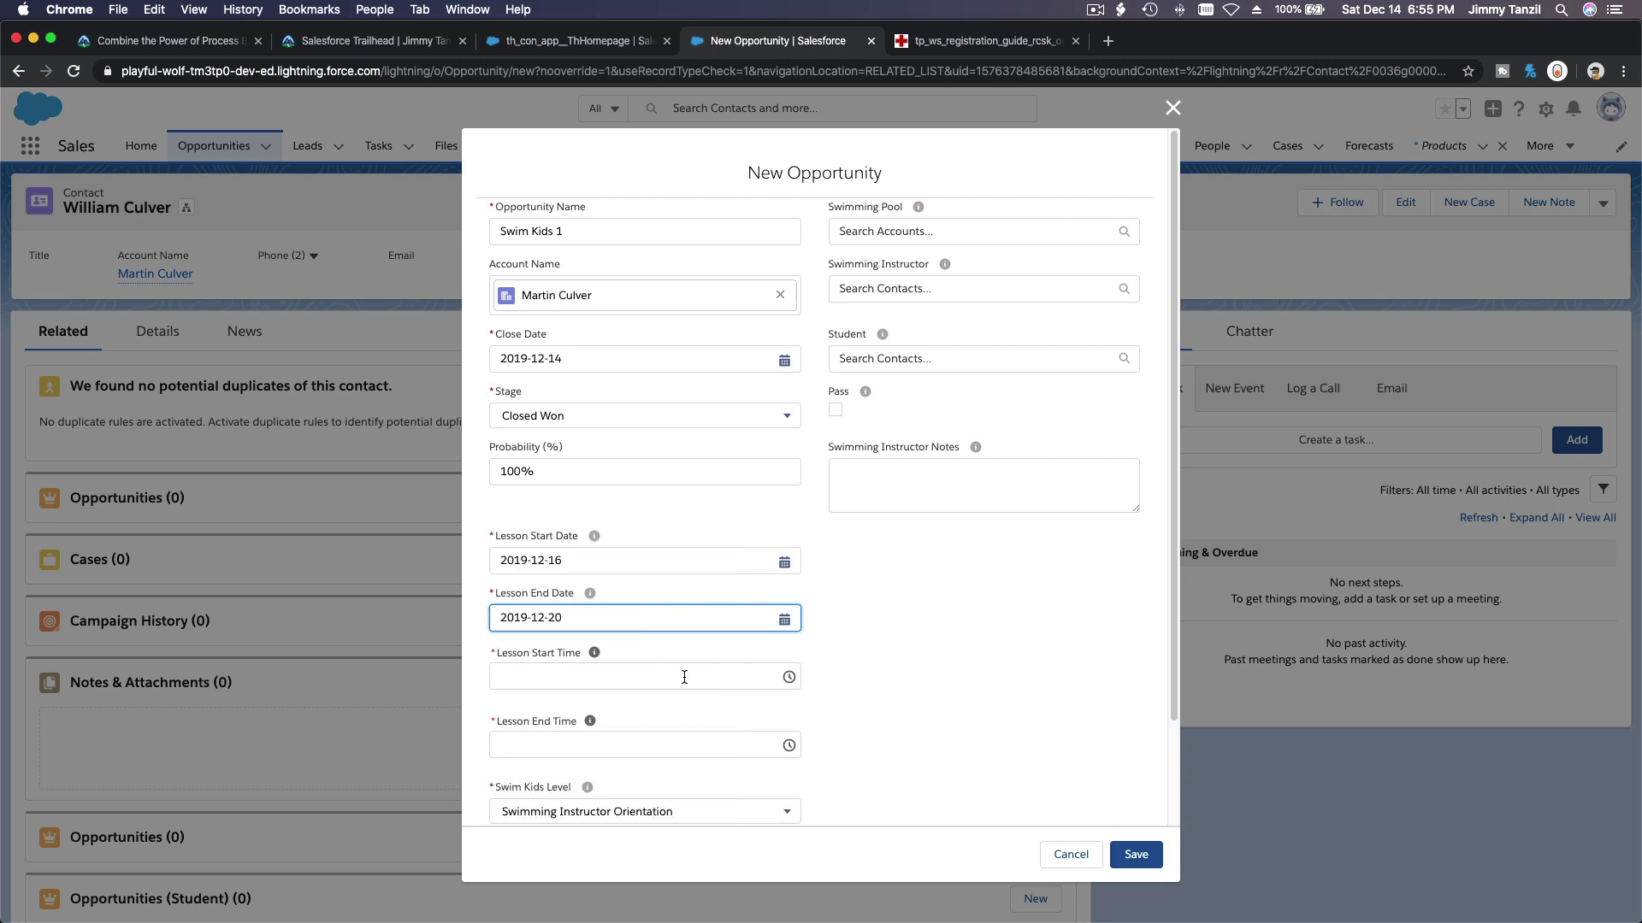
- Set the lesson start time to 1:30 PM and the lesson end time to 2:00 PM
{"action": "left_click", "coordinate": [684, 677]}
{"action": "scroll", "coordinate": [679, 735], "scroll_direction": "down", "scroll_amount": 10}
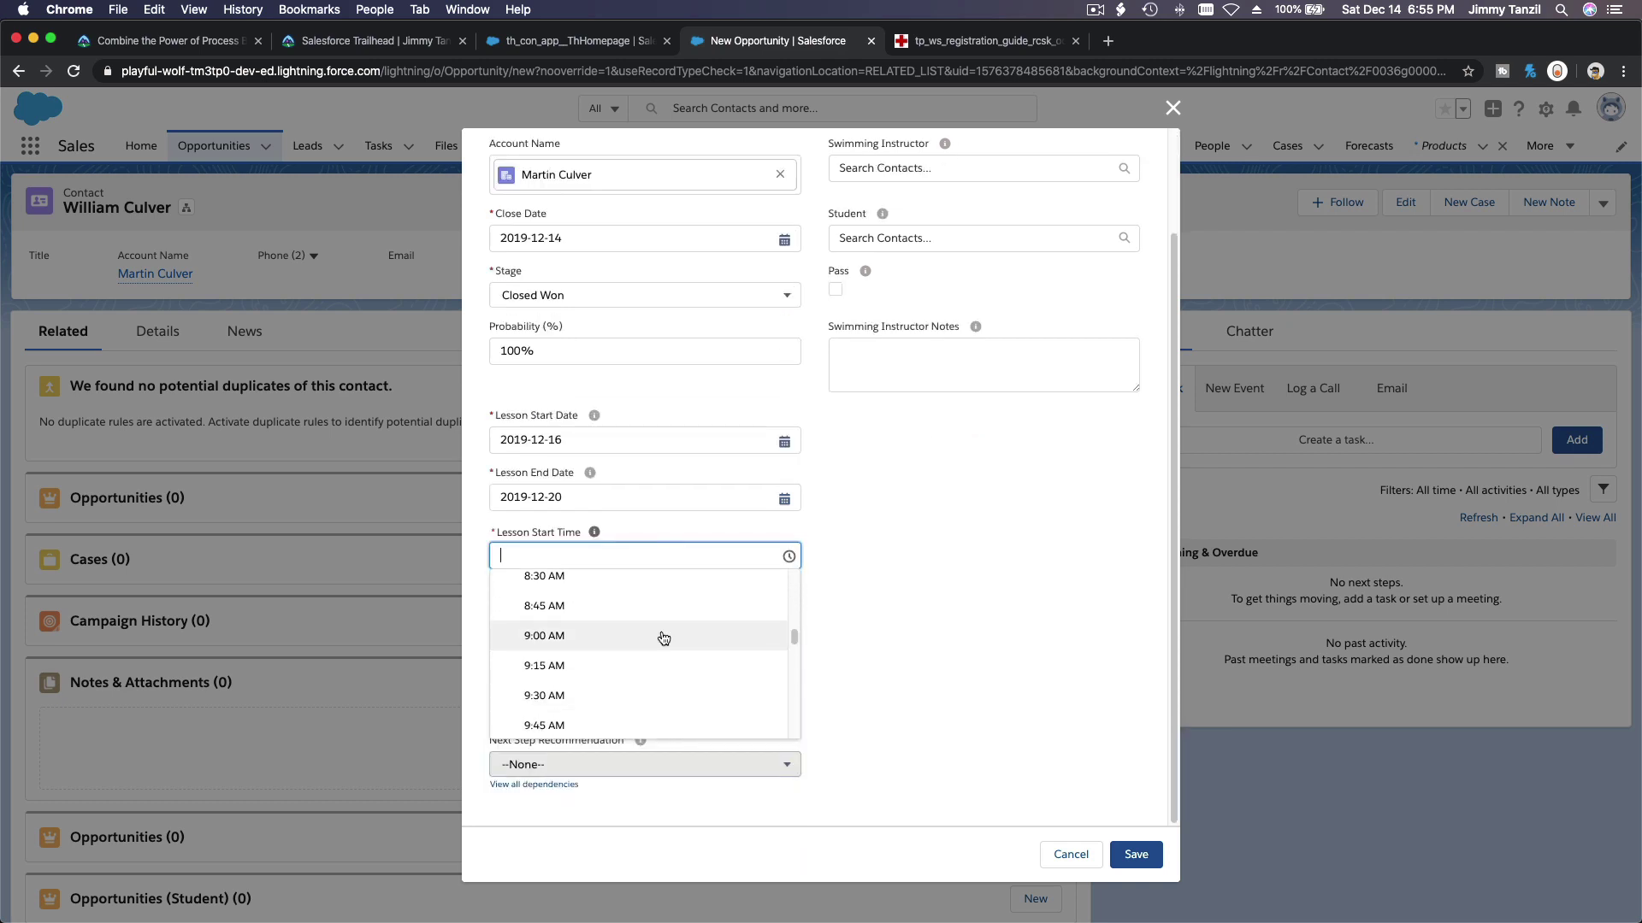
{"action": "scroll", "coordinate": [664, 638], "scroll_direction": "down", "scroll_amount": 5}
{"action": "left_click", "coordinate": [664, 636]}
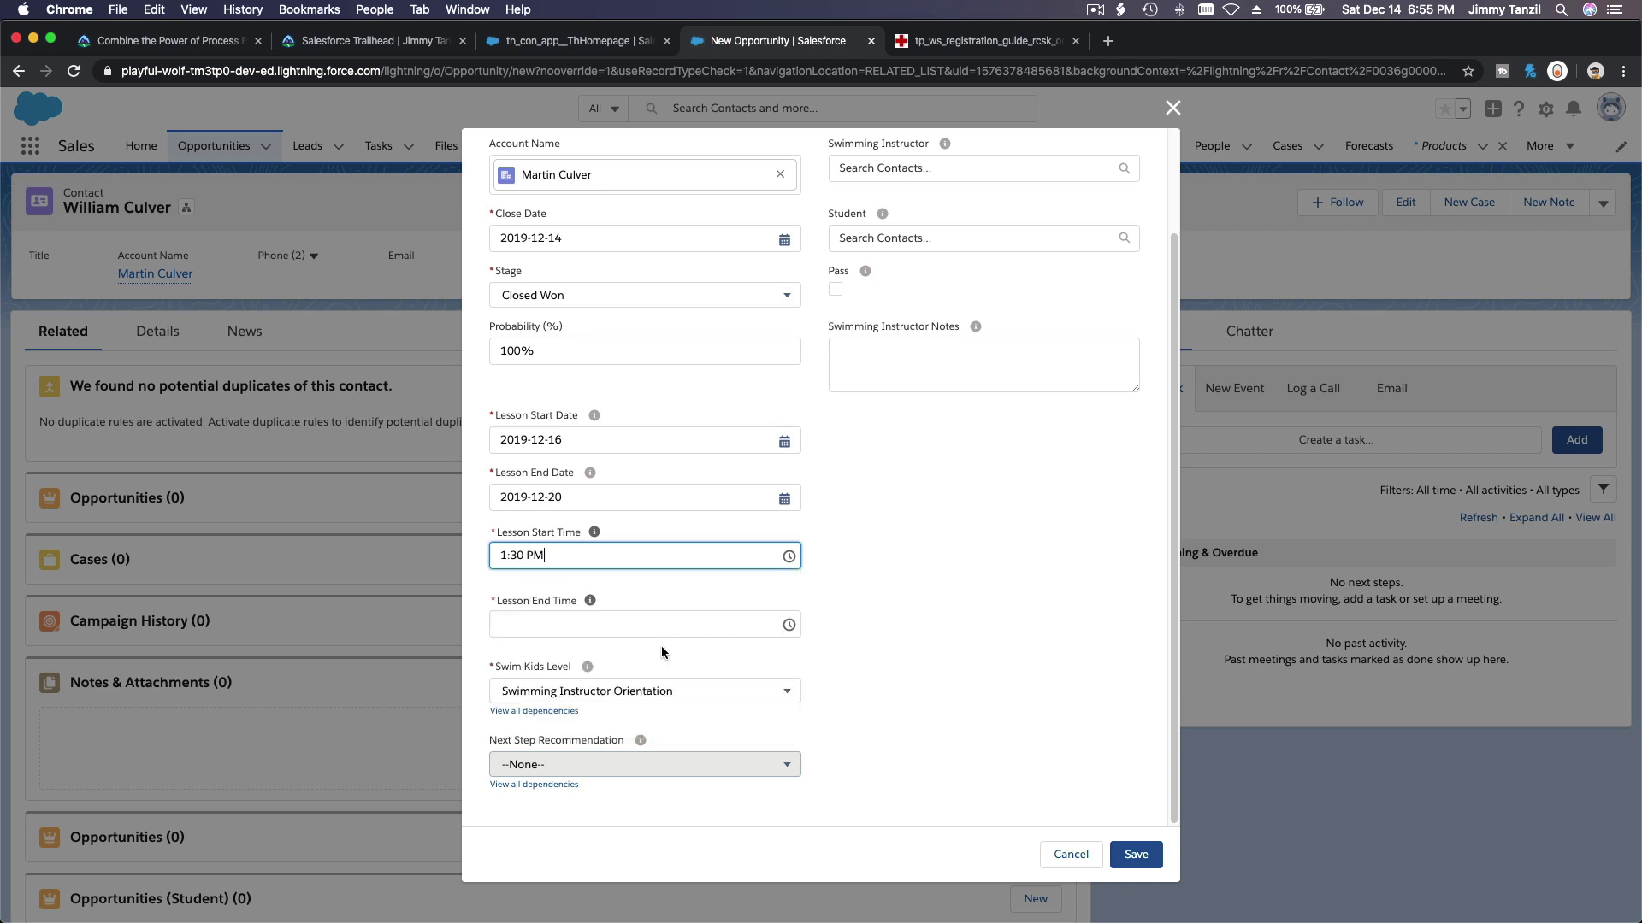
{"action": "left_click", "coordinate": [657, 626]}
{"action": "scroll", "coordinate": [671, 680], "scroll_direction": "down", "scroll_amount": 15}
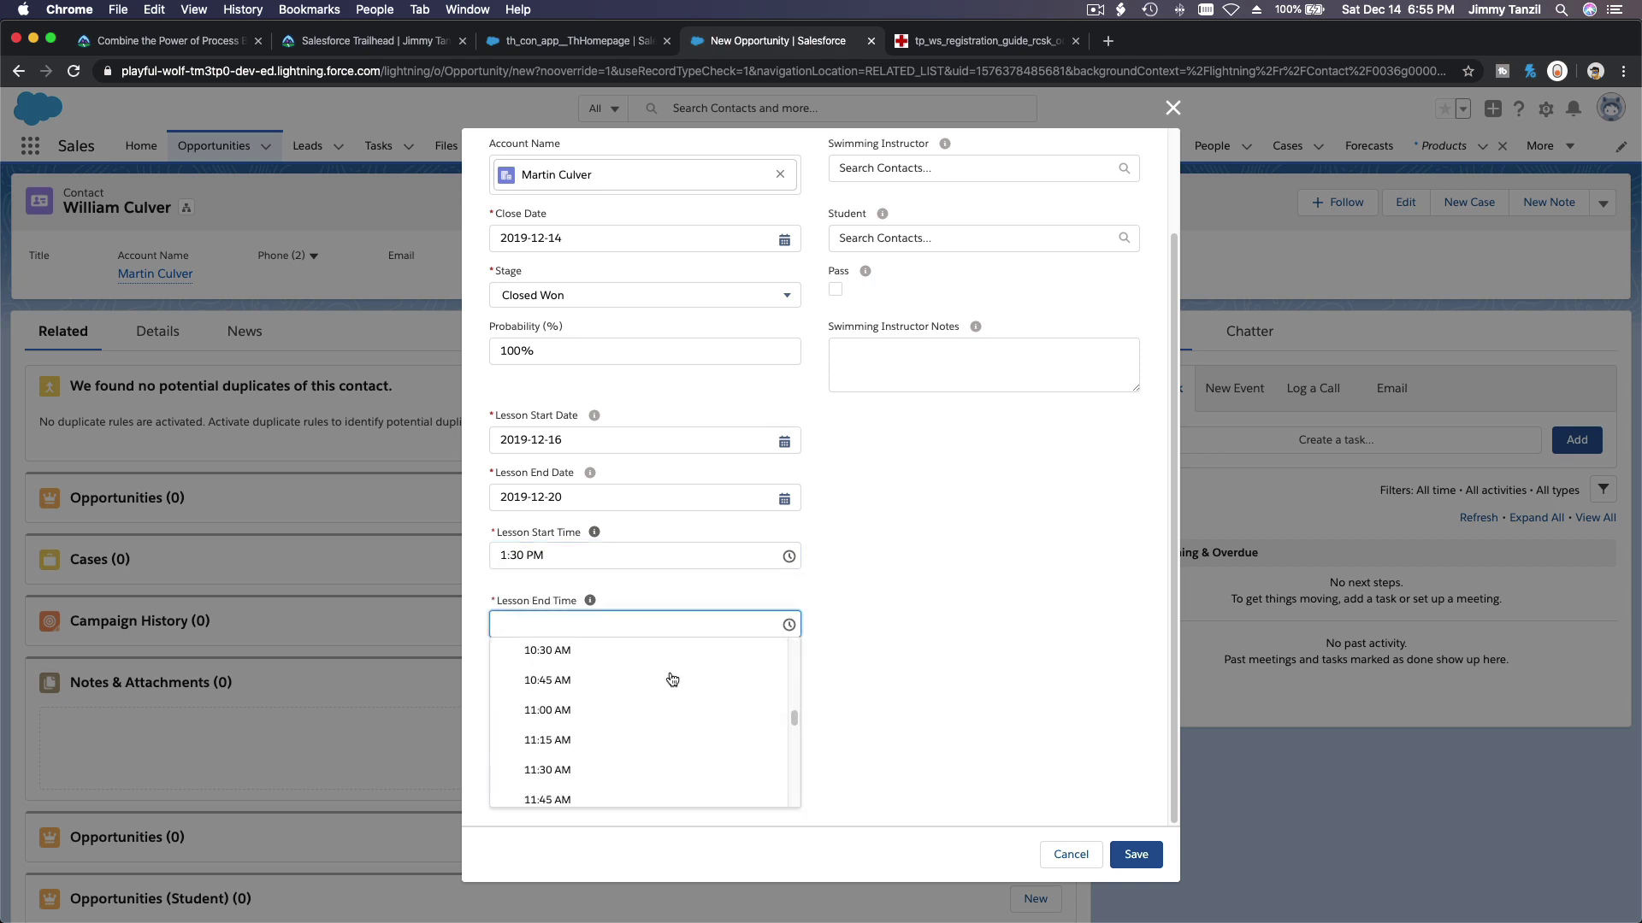
{"action": "scroll", "coordinate": [671, 682], "scroll_direction": "down", "scroll_amount": 2}
{"action": "left_click", "coordinate": [678, 722]}
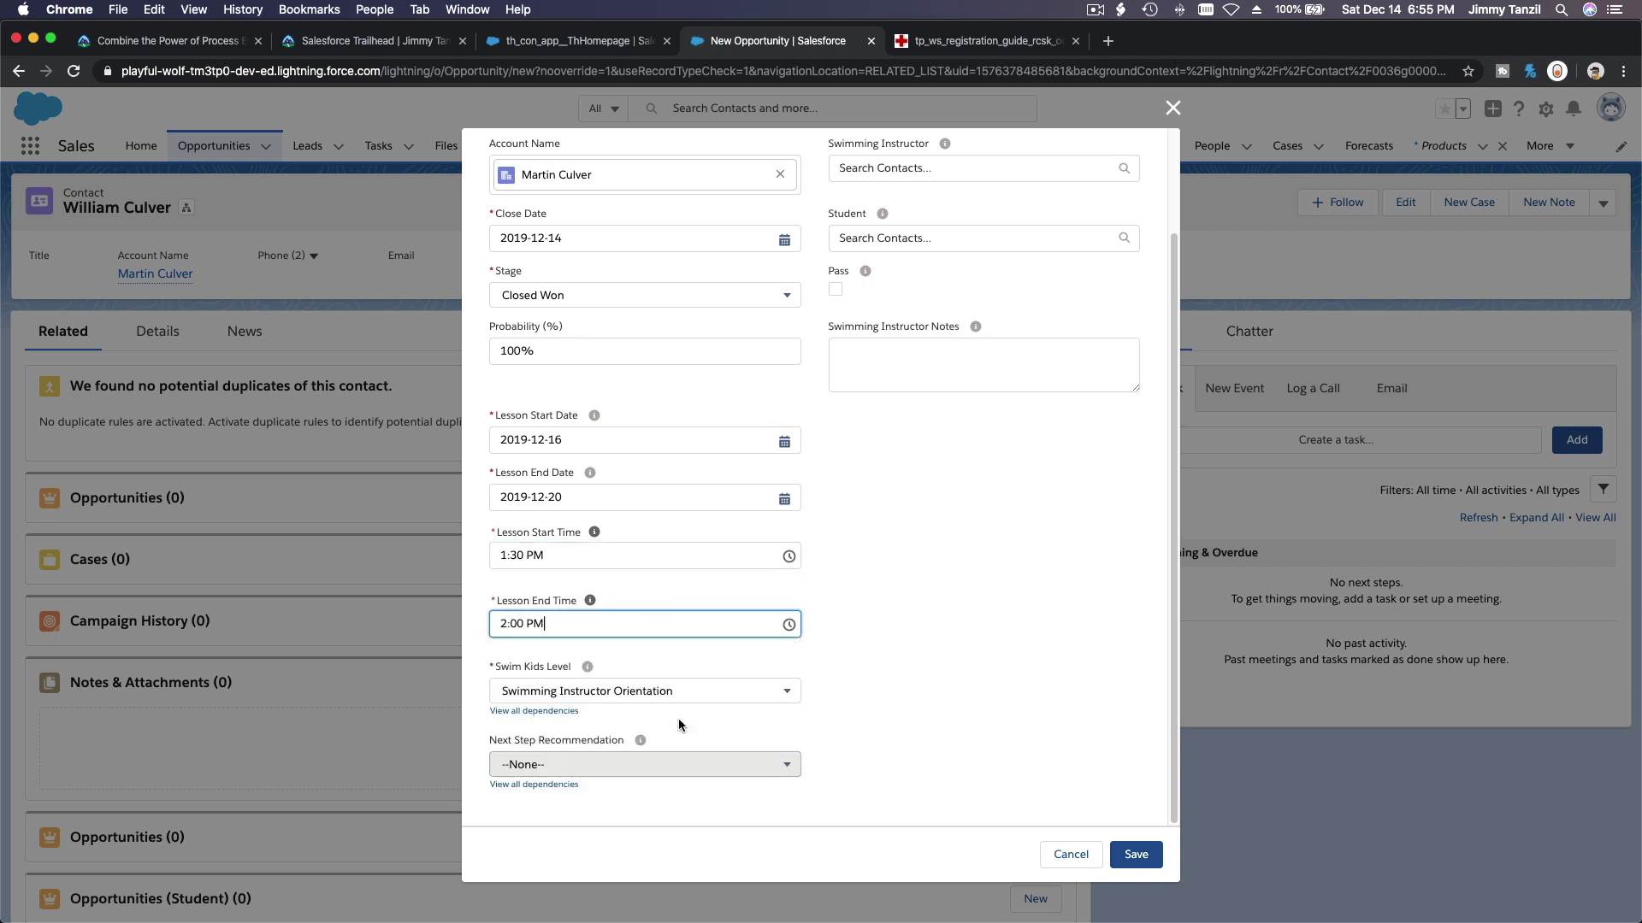
- Set the opportunity's Swim Kids Level to 1 and its swimming pool to Coaldale Swimming Pool
{"action": "left_click", "coordinate": [756, 691]}
{"action": "left_click", "coordinate": [696, 508]}
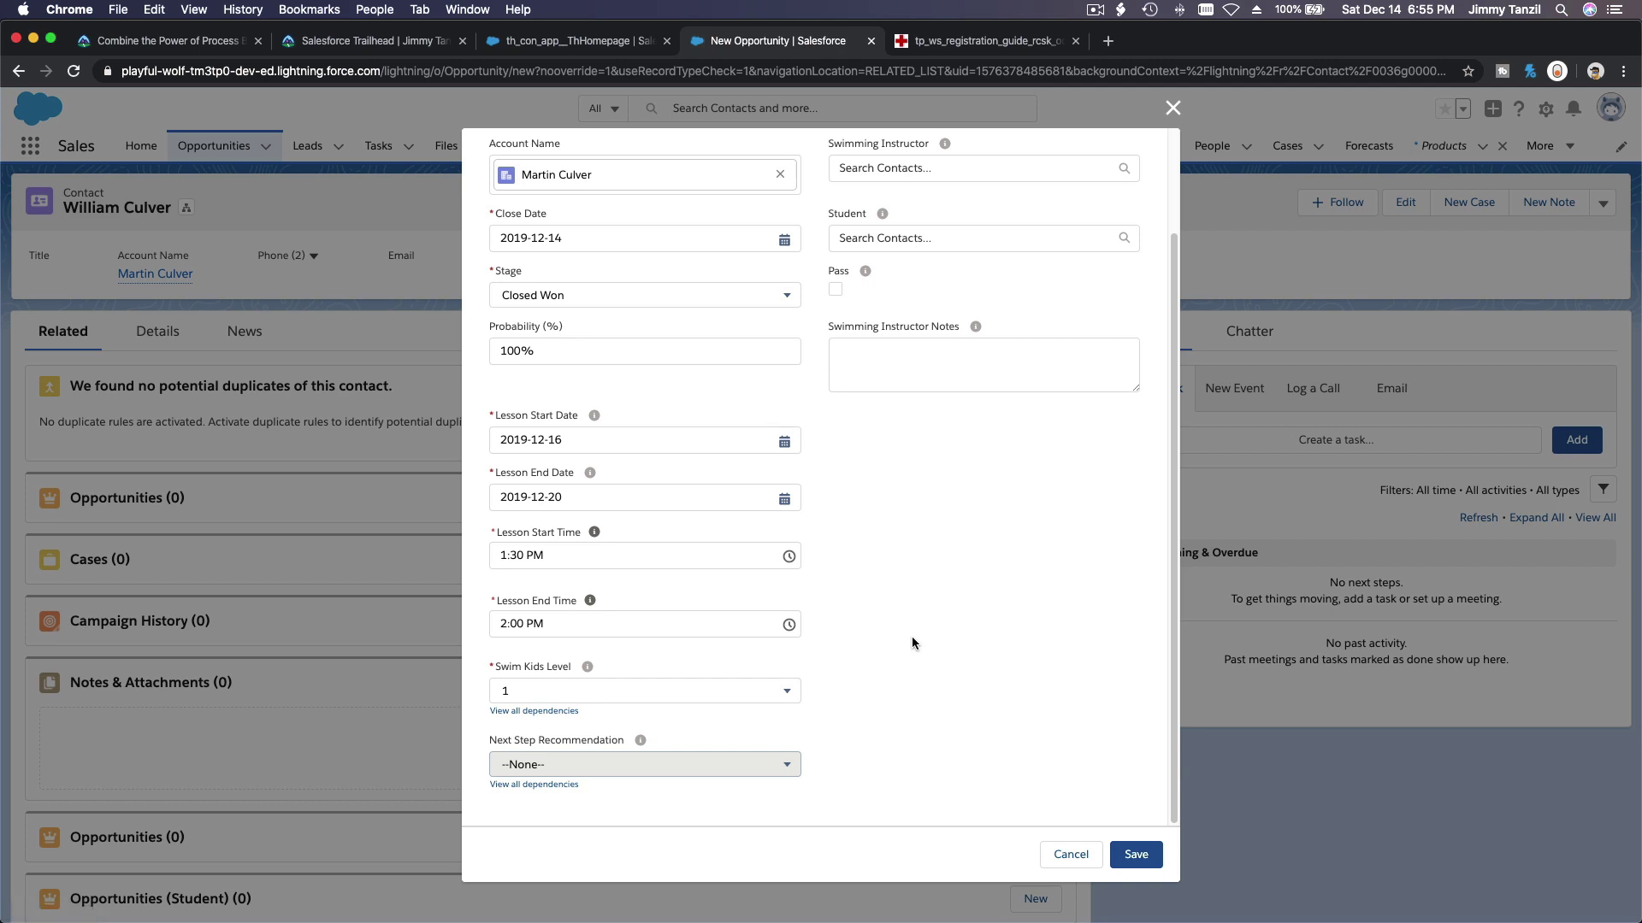
{"action": "scroll", "coordinate": [912, 636], "scroll_direction": "up", "scroll_amount": 3}
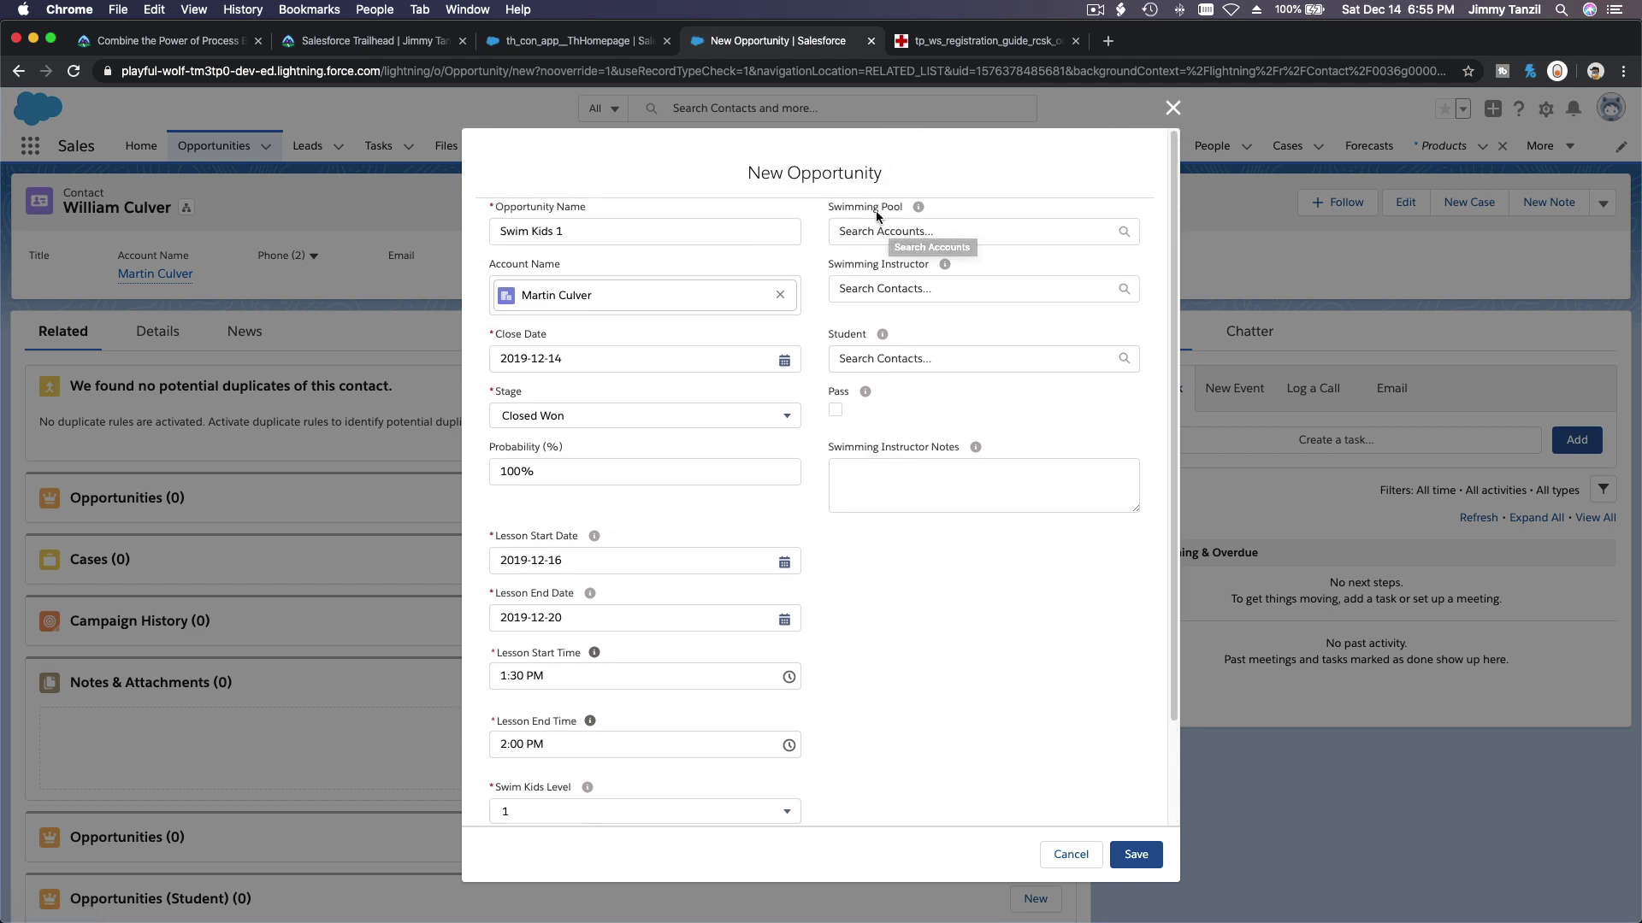
{"action": "left_click", "coordinate": [893, 233]}
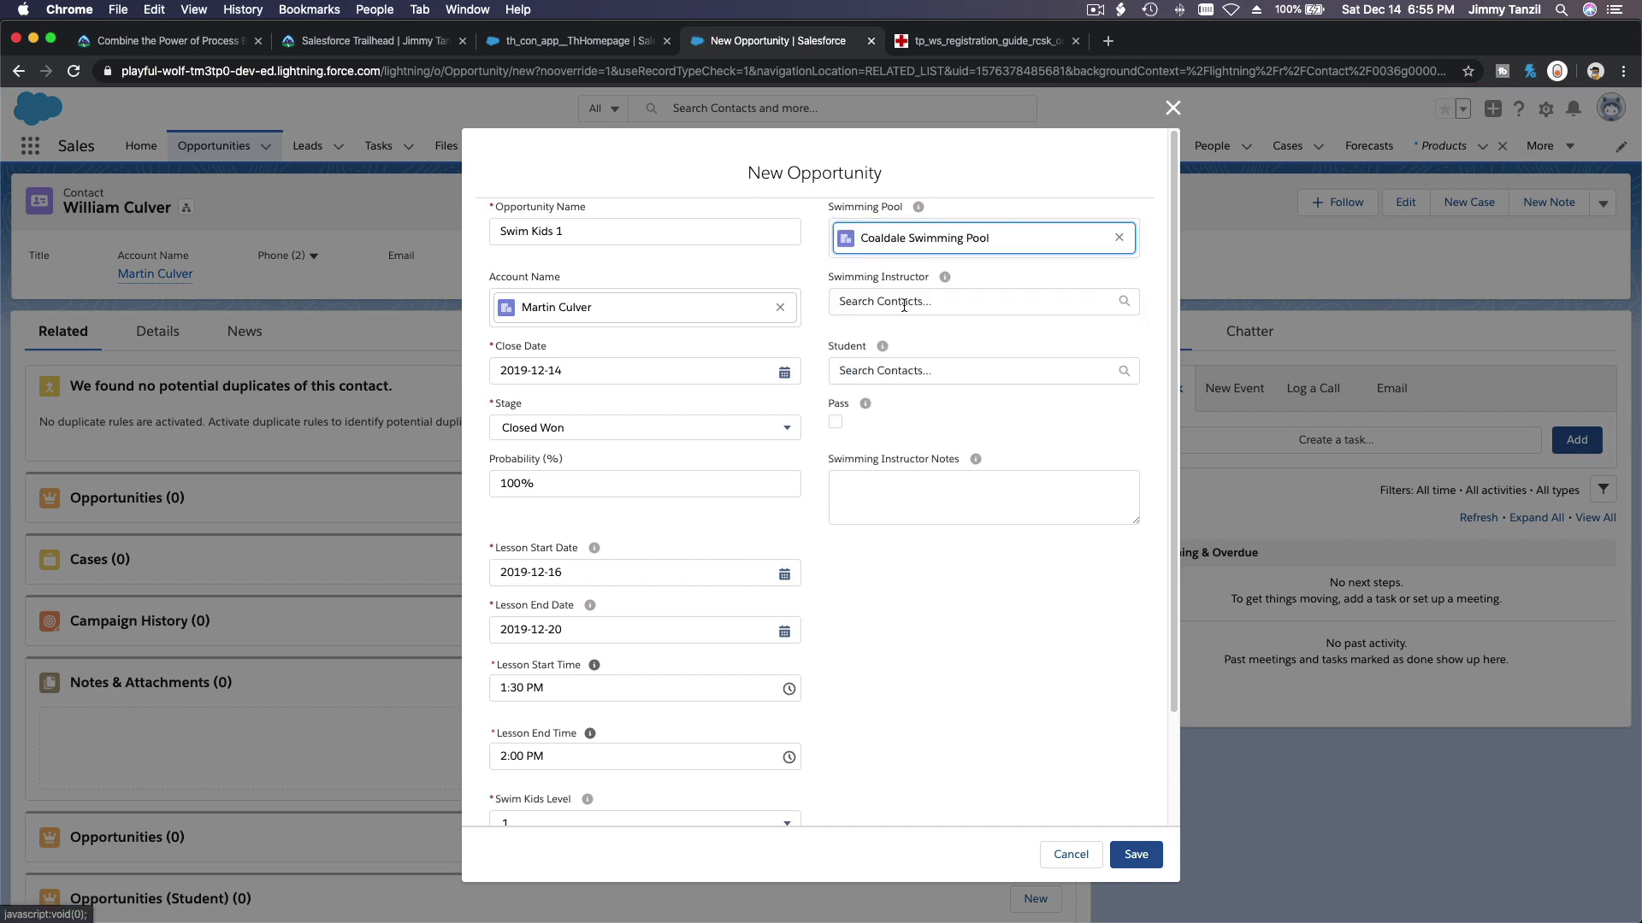
- Assign the swimming instructor by searching contacts for the instructor's first name, and select the current contact as the student
{"action": "left_click", "coordinate": [903, 302]}
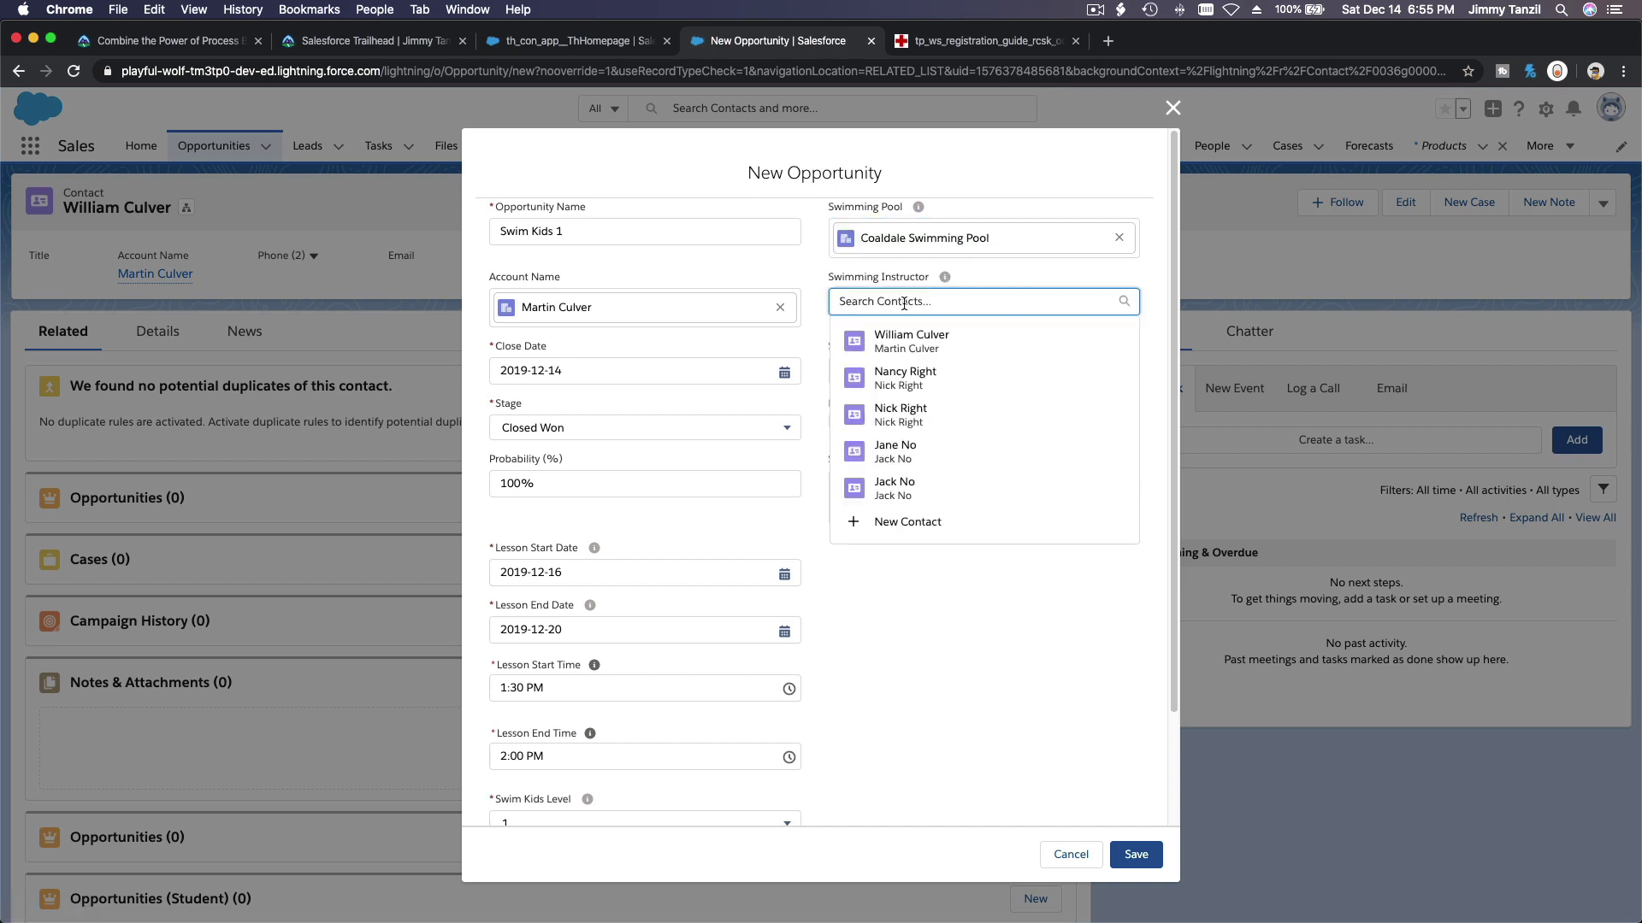
{"action": "type", "text": "Aar"}
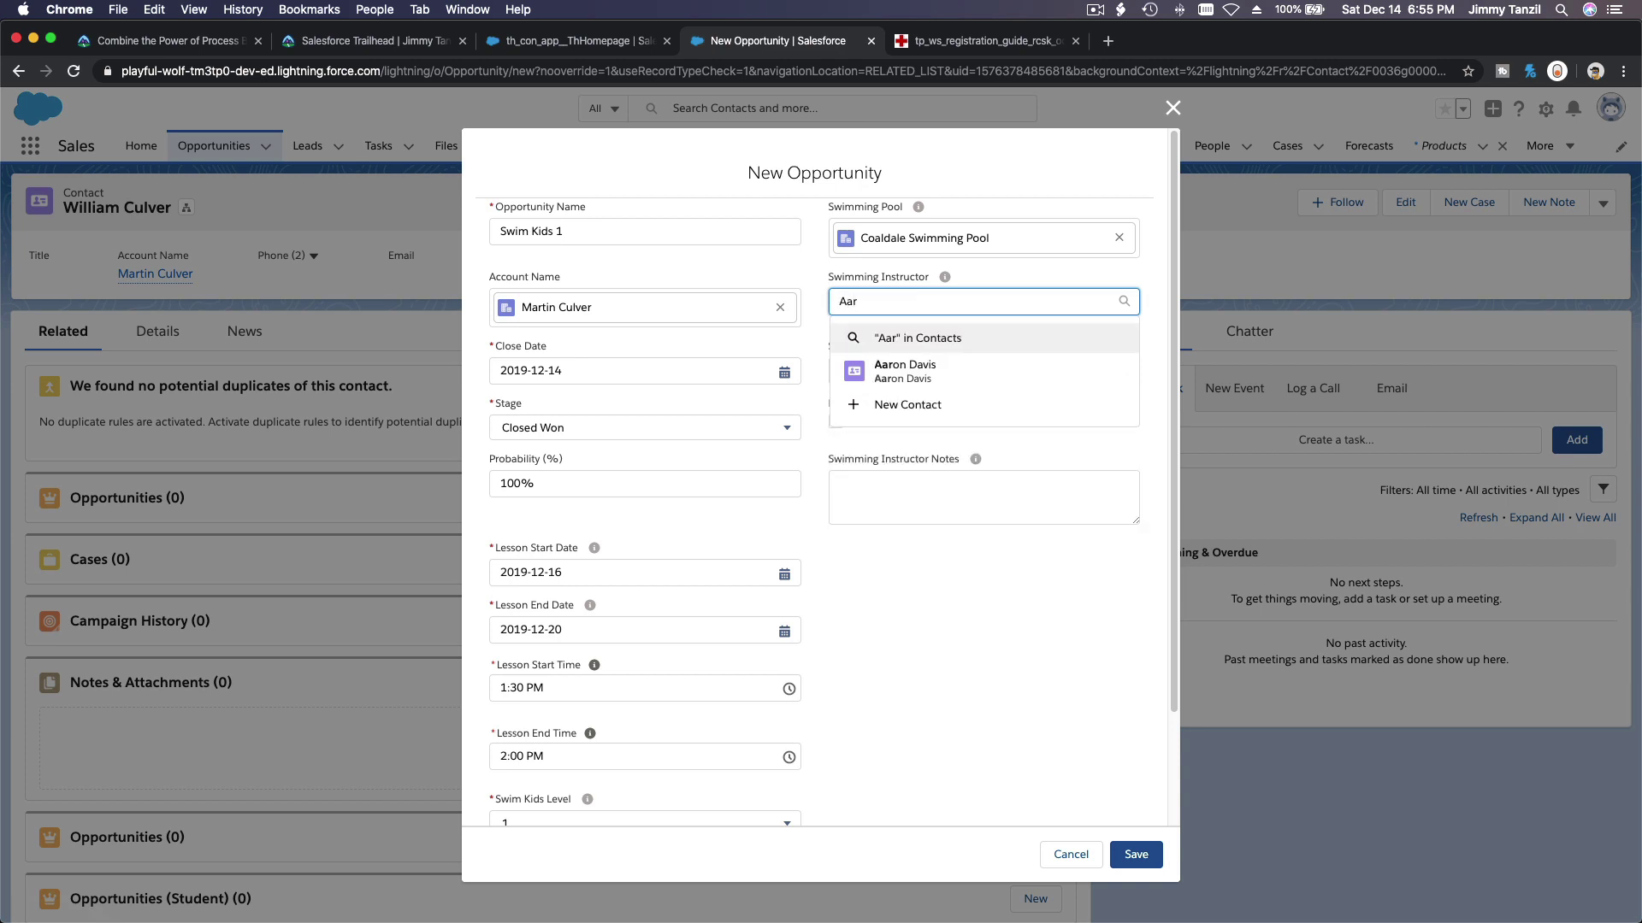
{"action": "left_click", "coordinate": [904, 370]}
{"action": "left_click", "coordinate": [903, 372]}
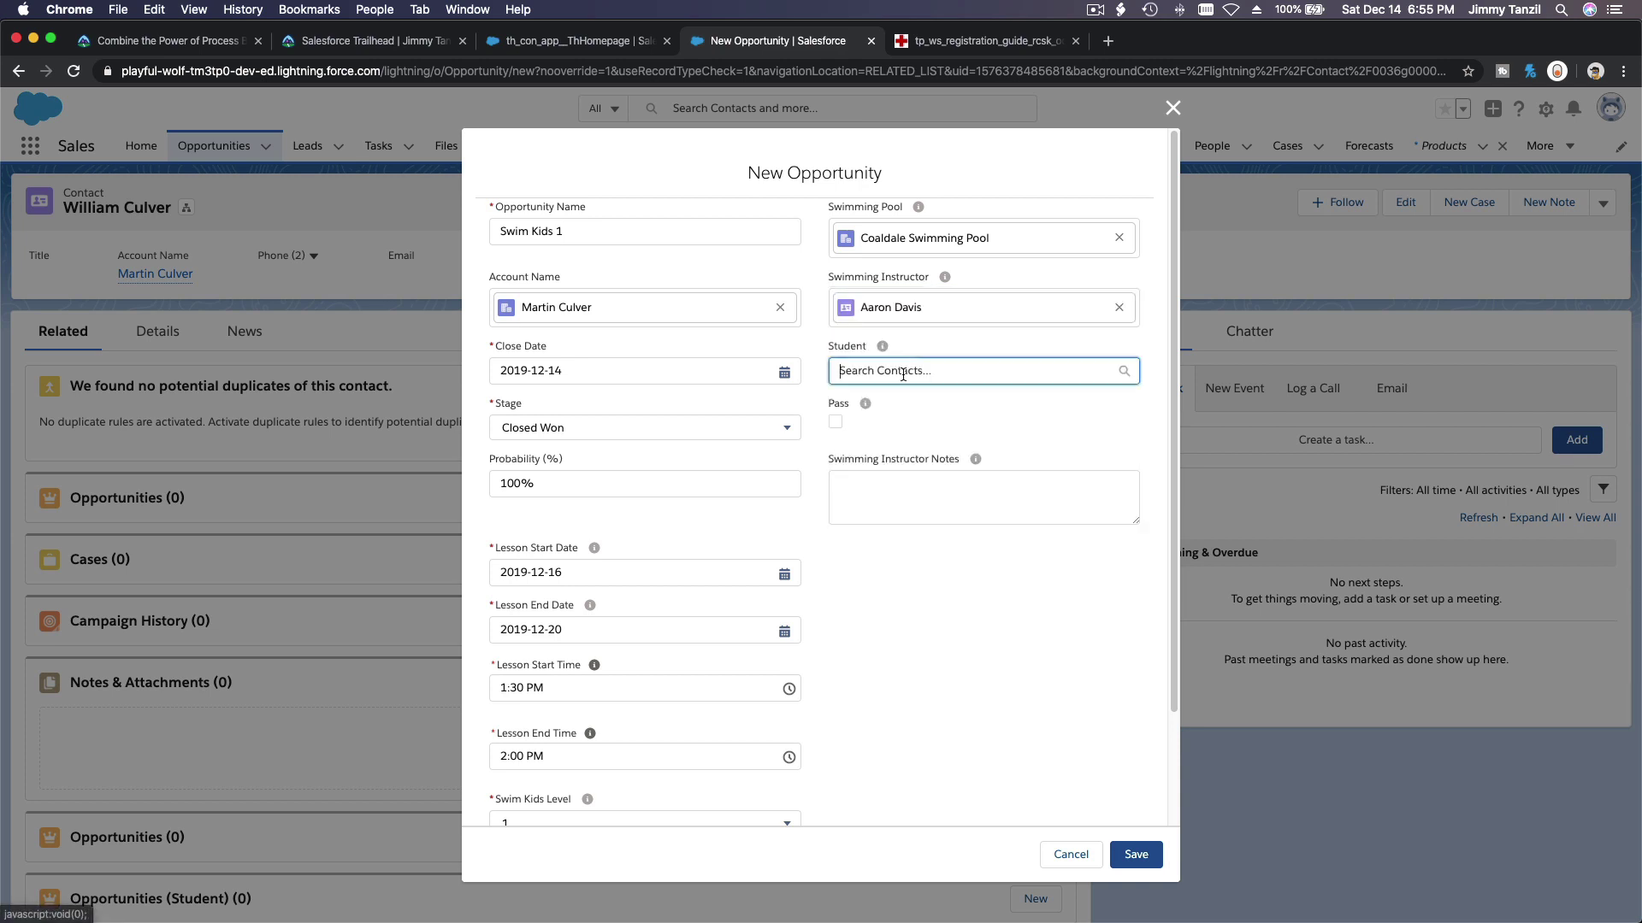
{"action": "left_click", "coordinate": [905, 408]}
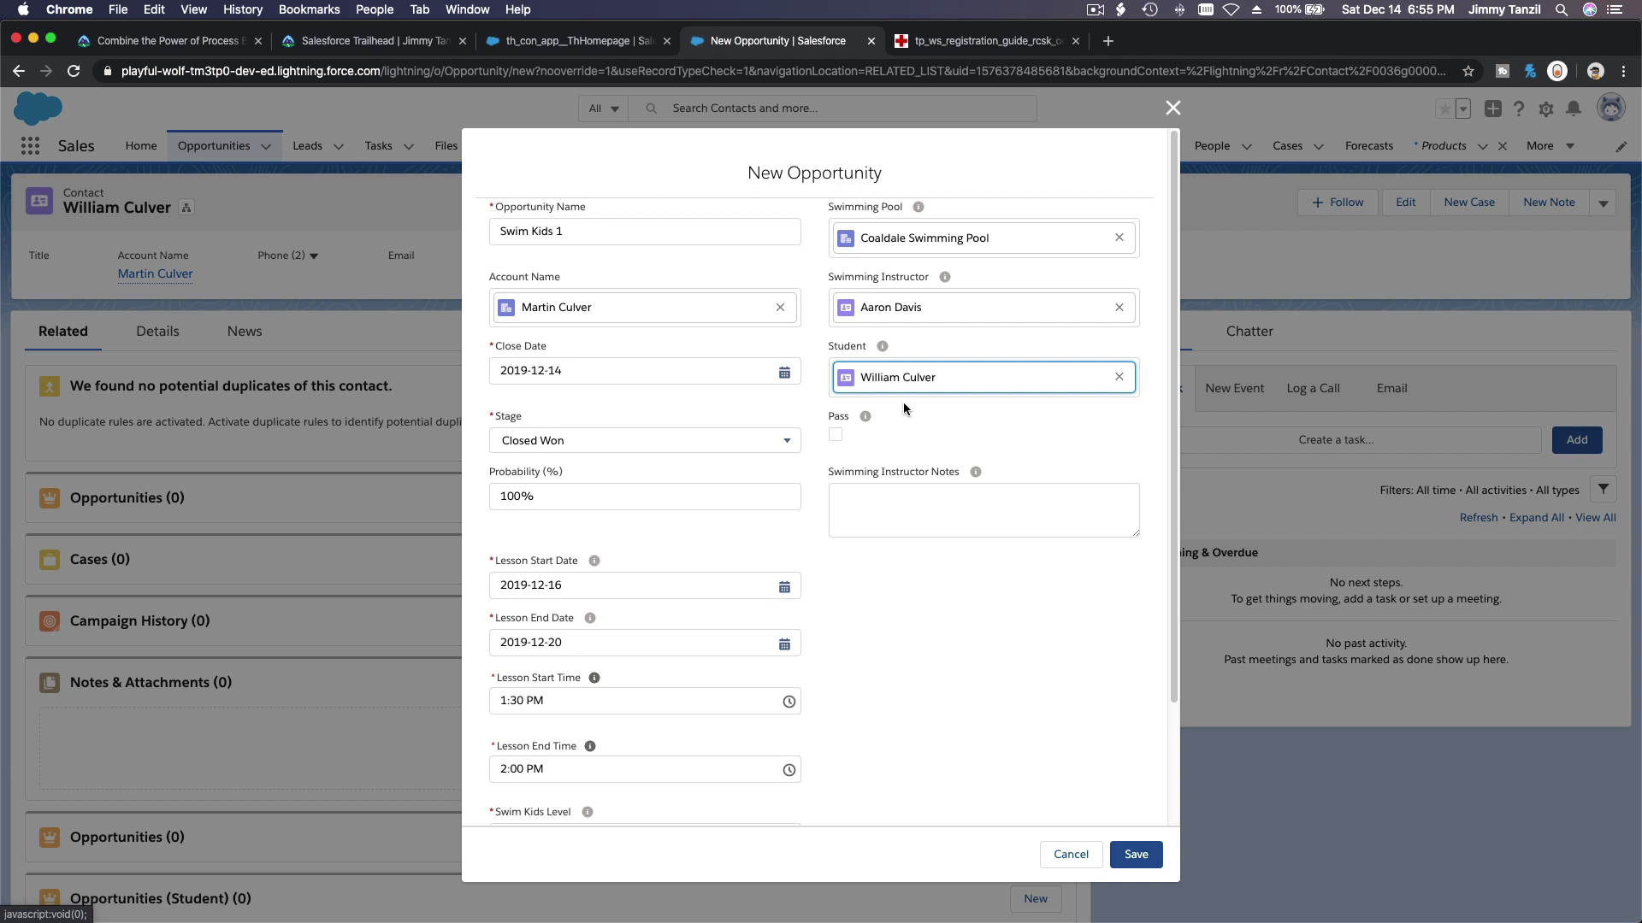
{"action": "left_click", "coordinate": [928, 574]}
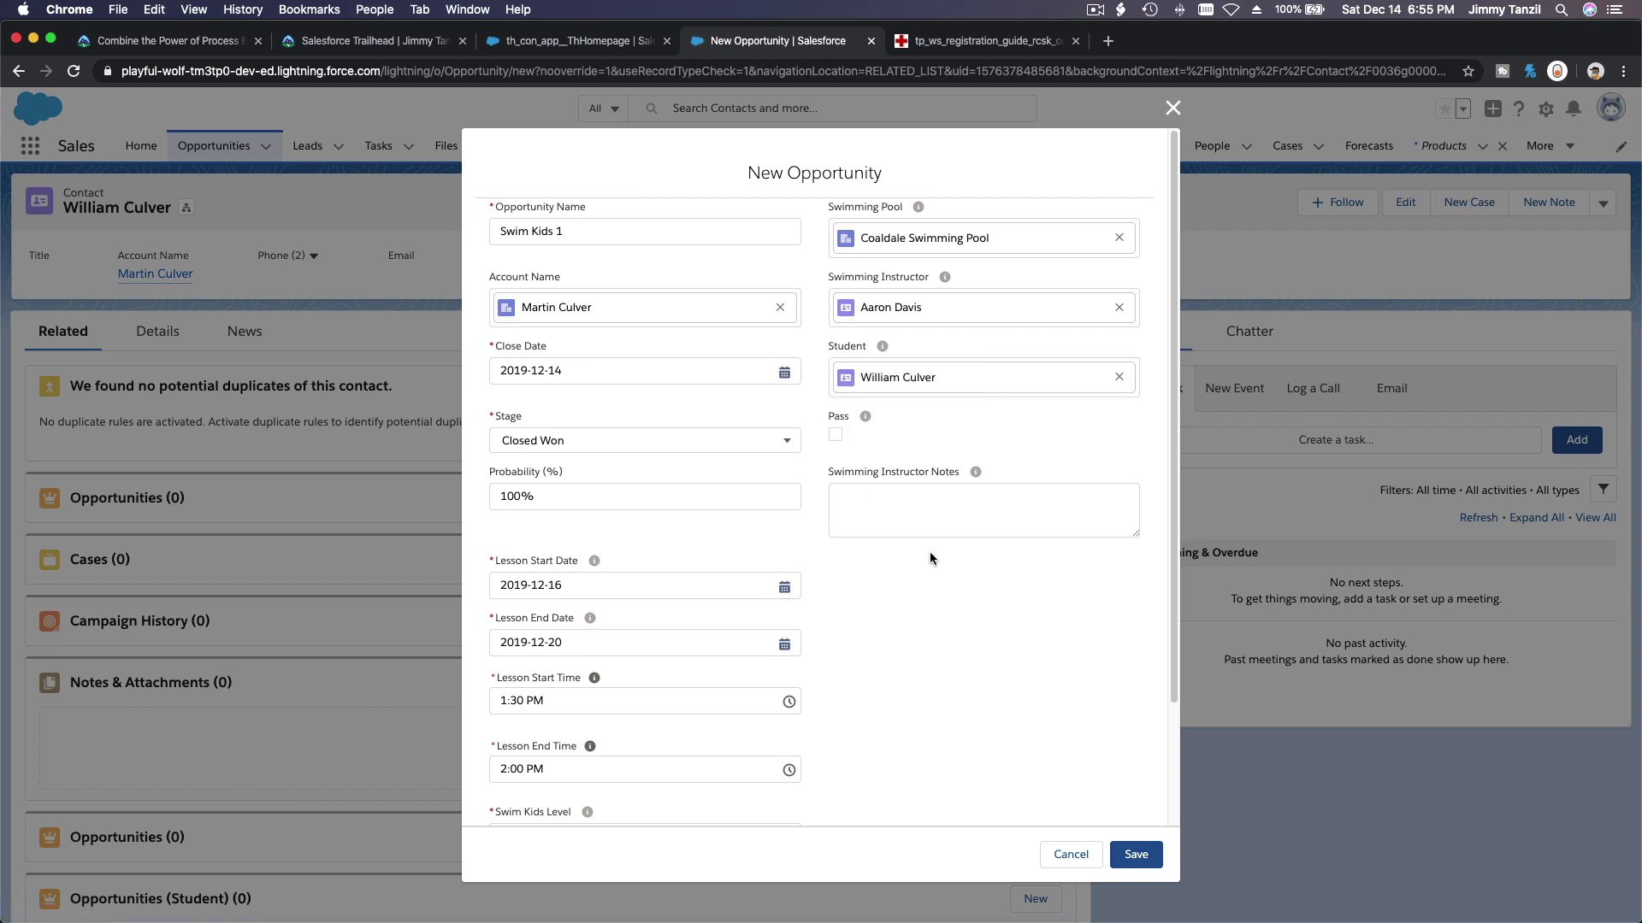
- Save the new opportunity and open its Swim Kids 1 record from the student's related opportunities
{"action": "left_click", "coordinate": [1137, 855]}
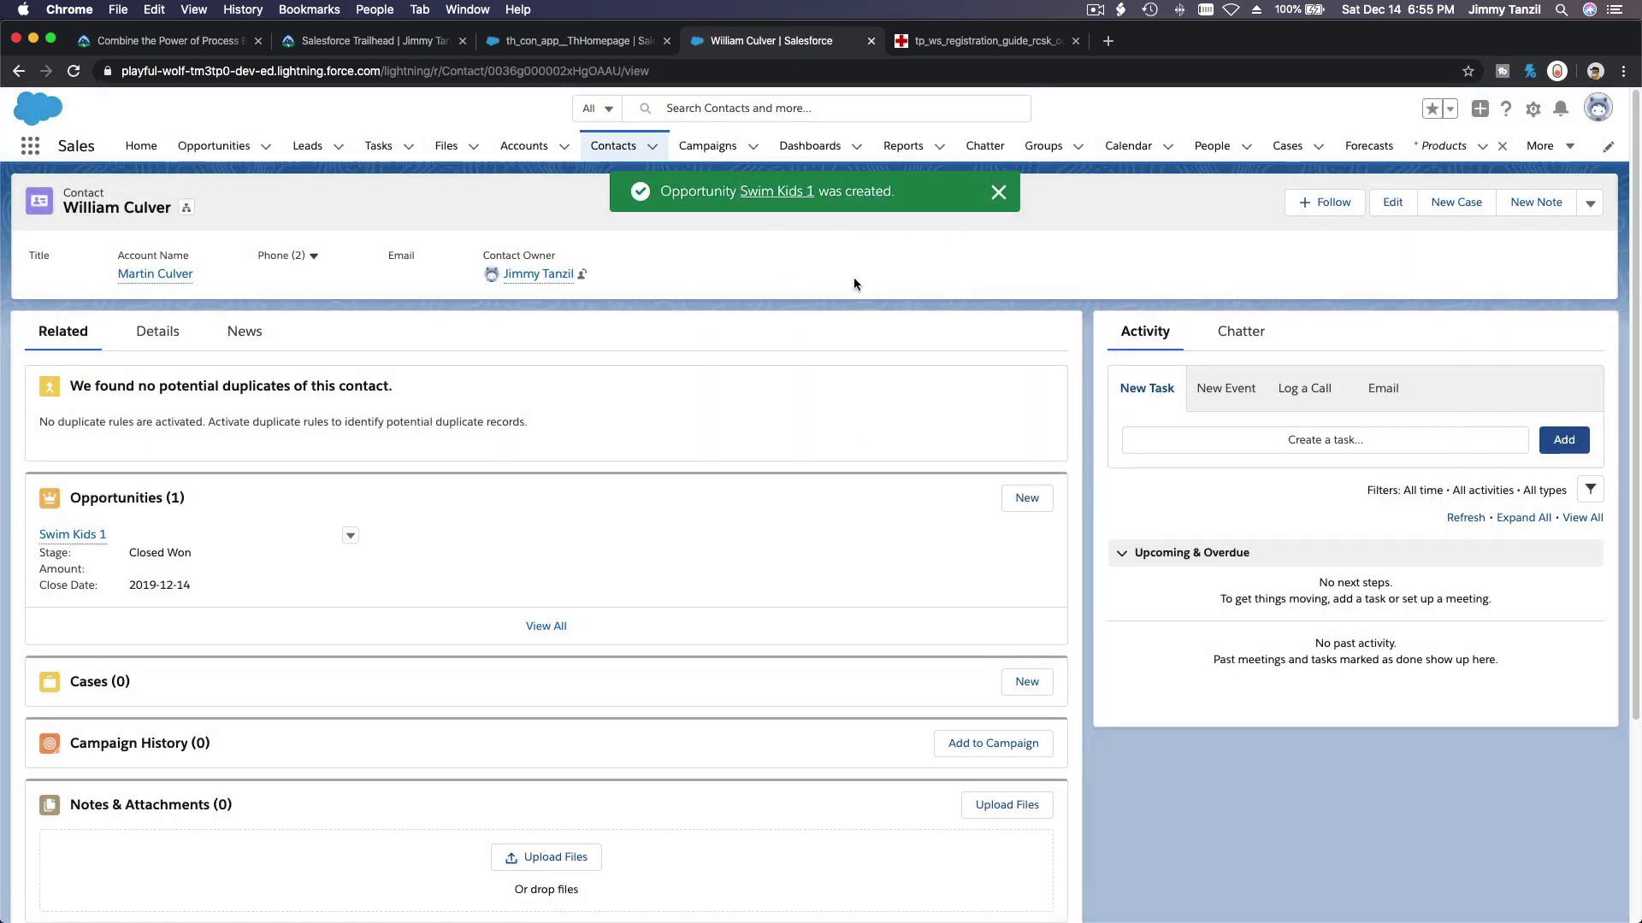
{"action": "scroll", "coordinate": [633, 418], "scroll_direction": "down", "scroll_amount": 1}
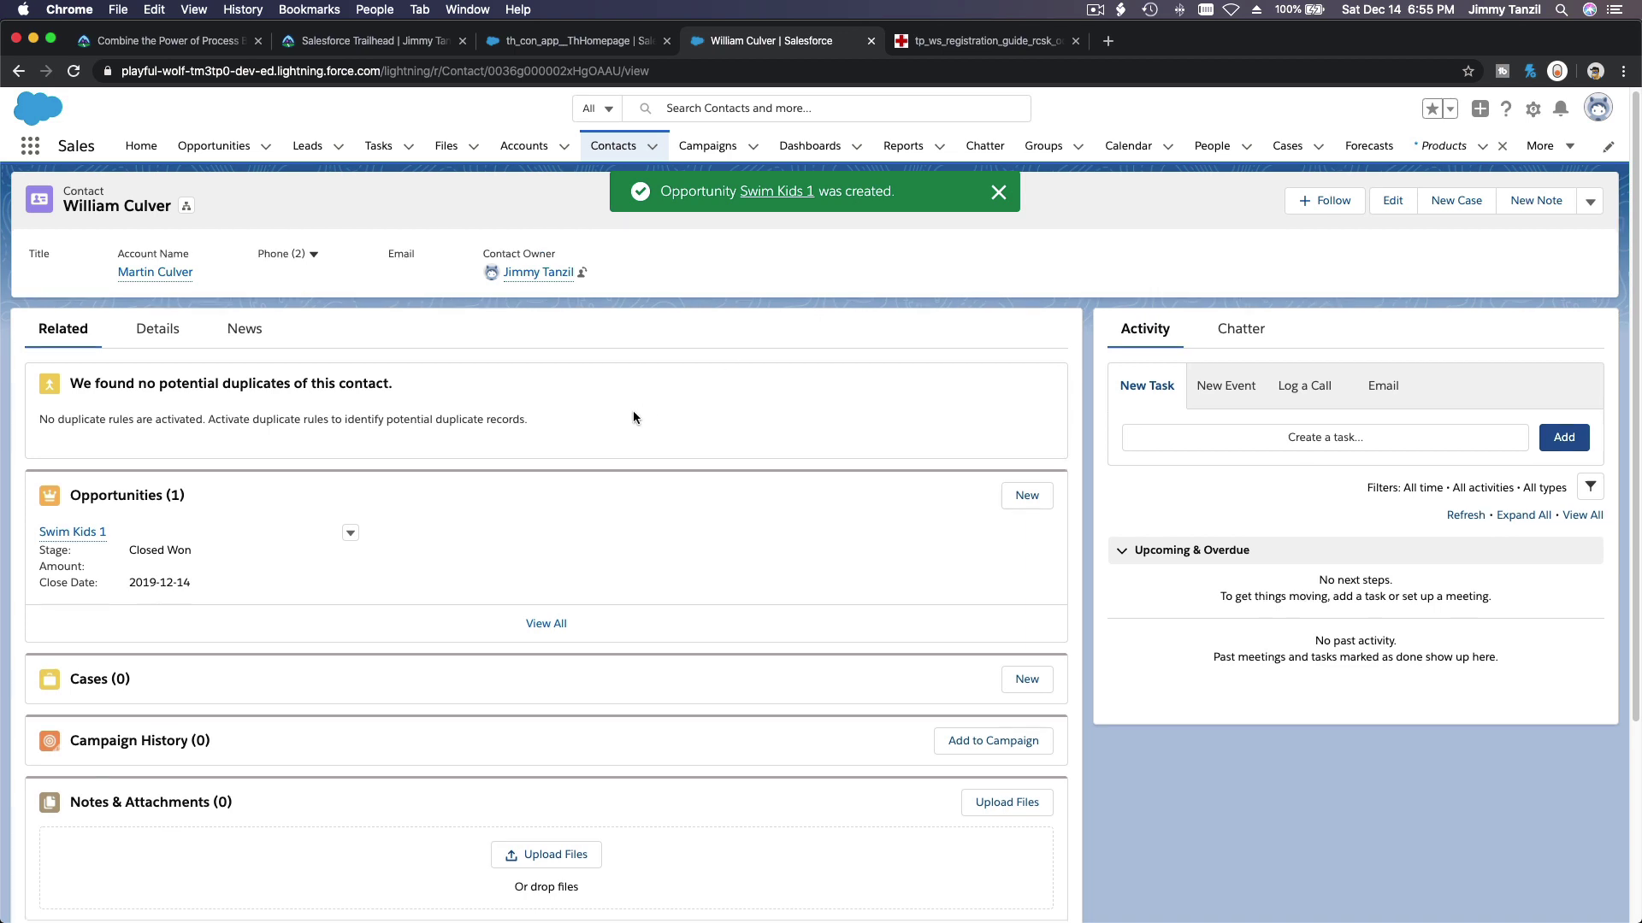
{"action": "scroll", "coordinate": [264, 391], "scroll_direction": "down", "scroll_amount": 3}
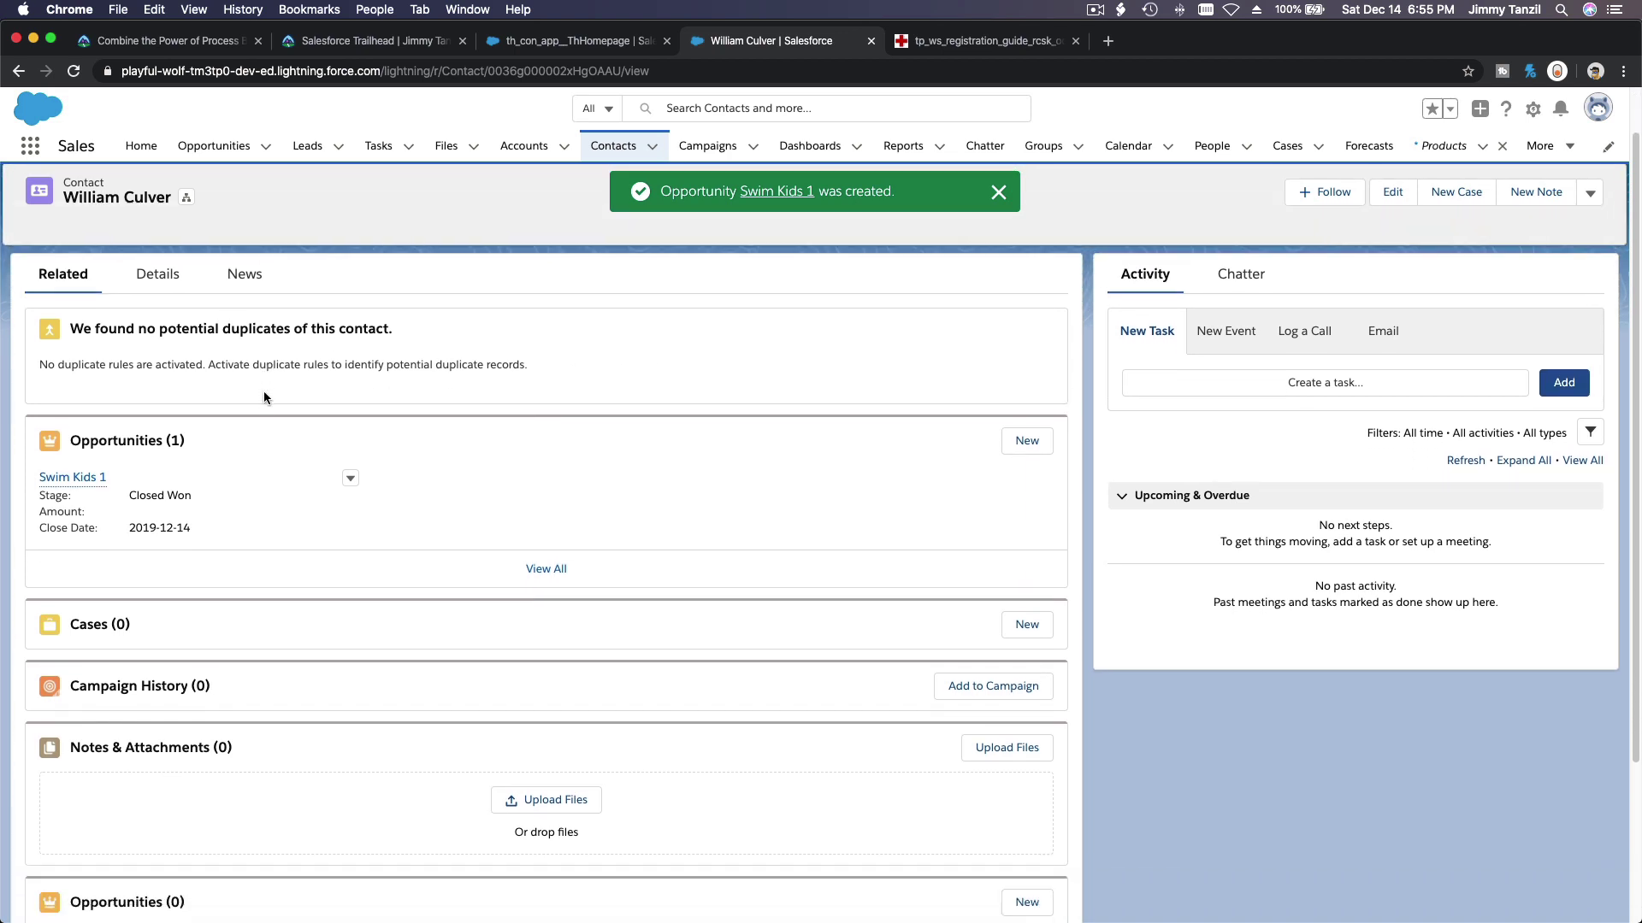
{"action": "left_click", "coordinate": [85, 443]}
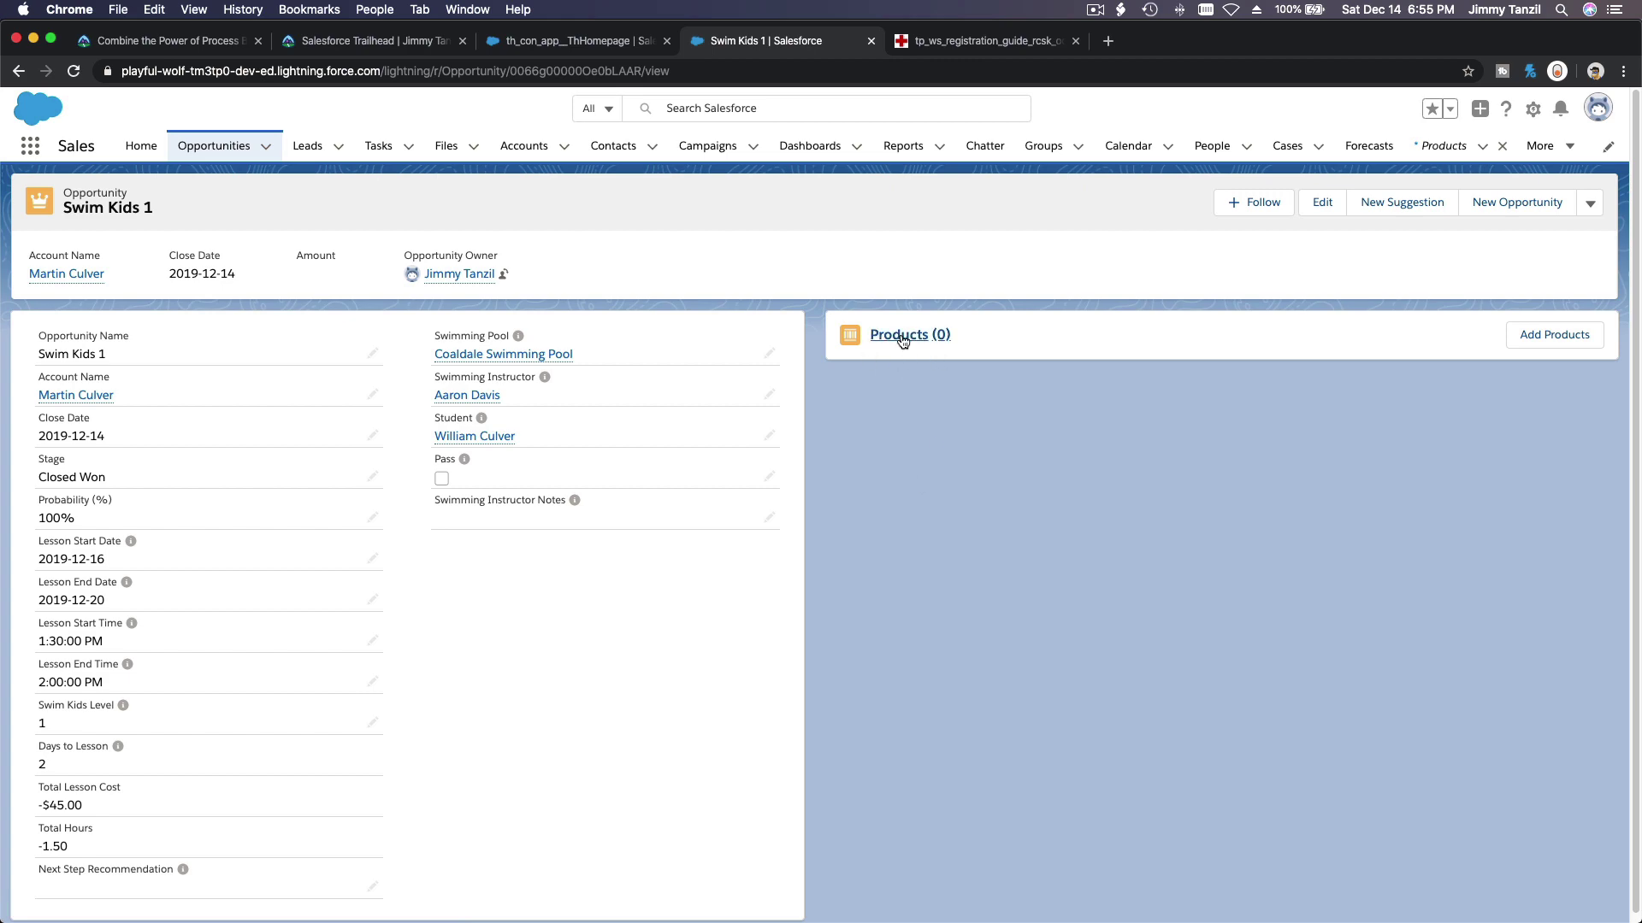
- Check the Red Cross Swim Kids 1 skill description in the registration guide, and return to the Swim Kids 1 opportunity
{"action": "left_click", "coordinate": [944, 46]}
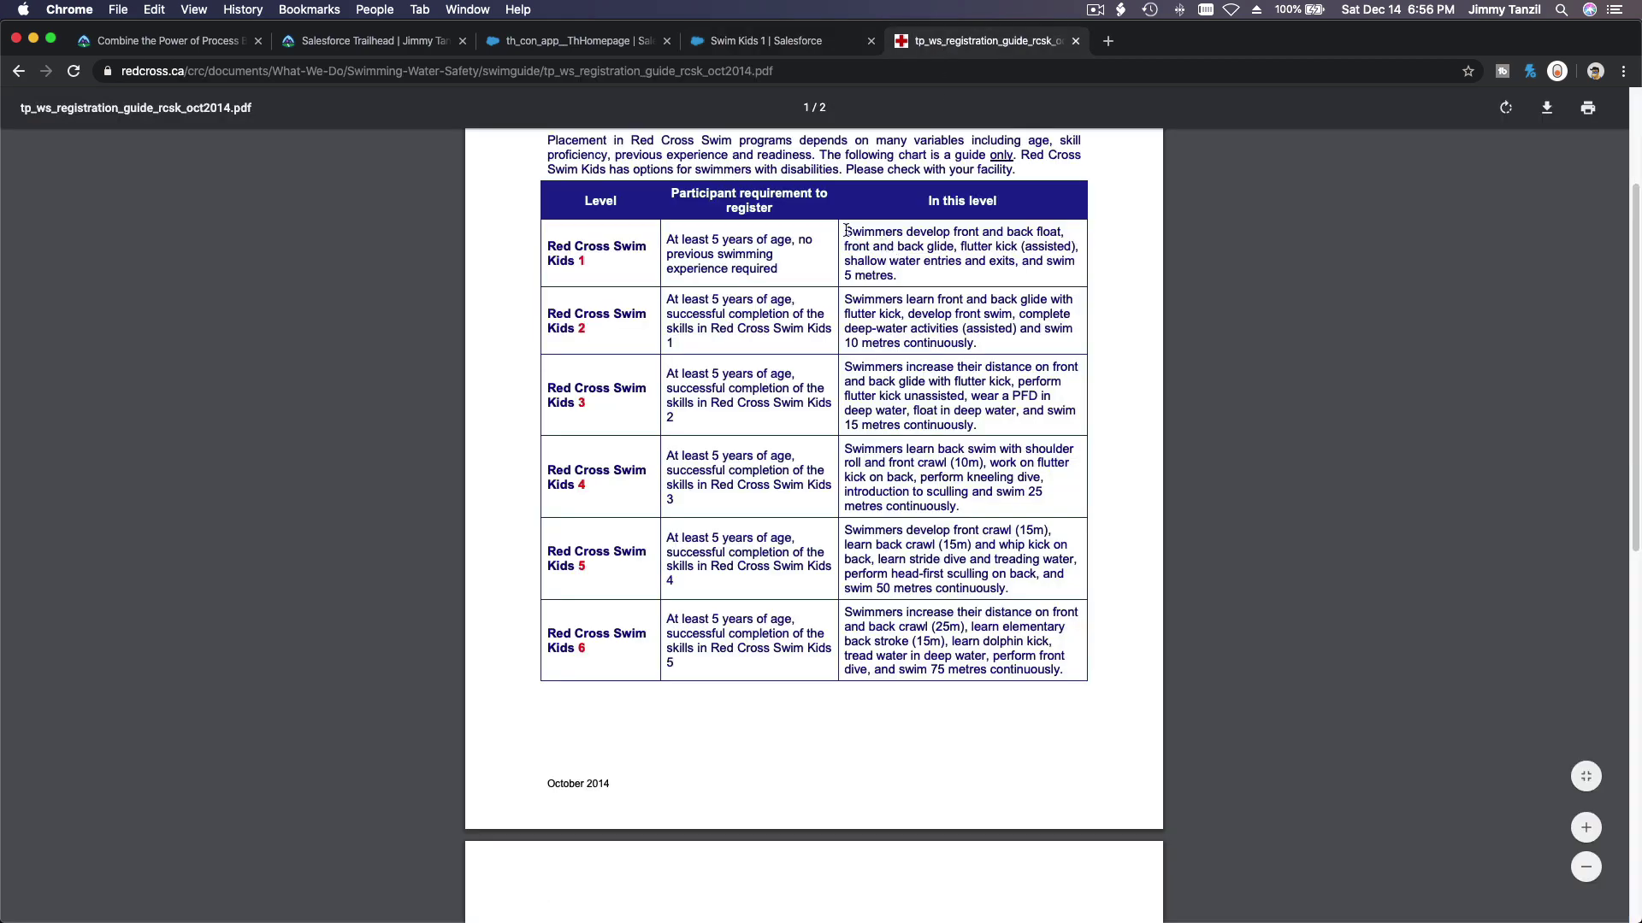
{"action": "left_click_drag", "start_coordinate": [846, 230], "coordinate": [909, 277]}
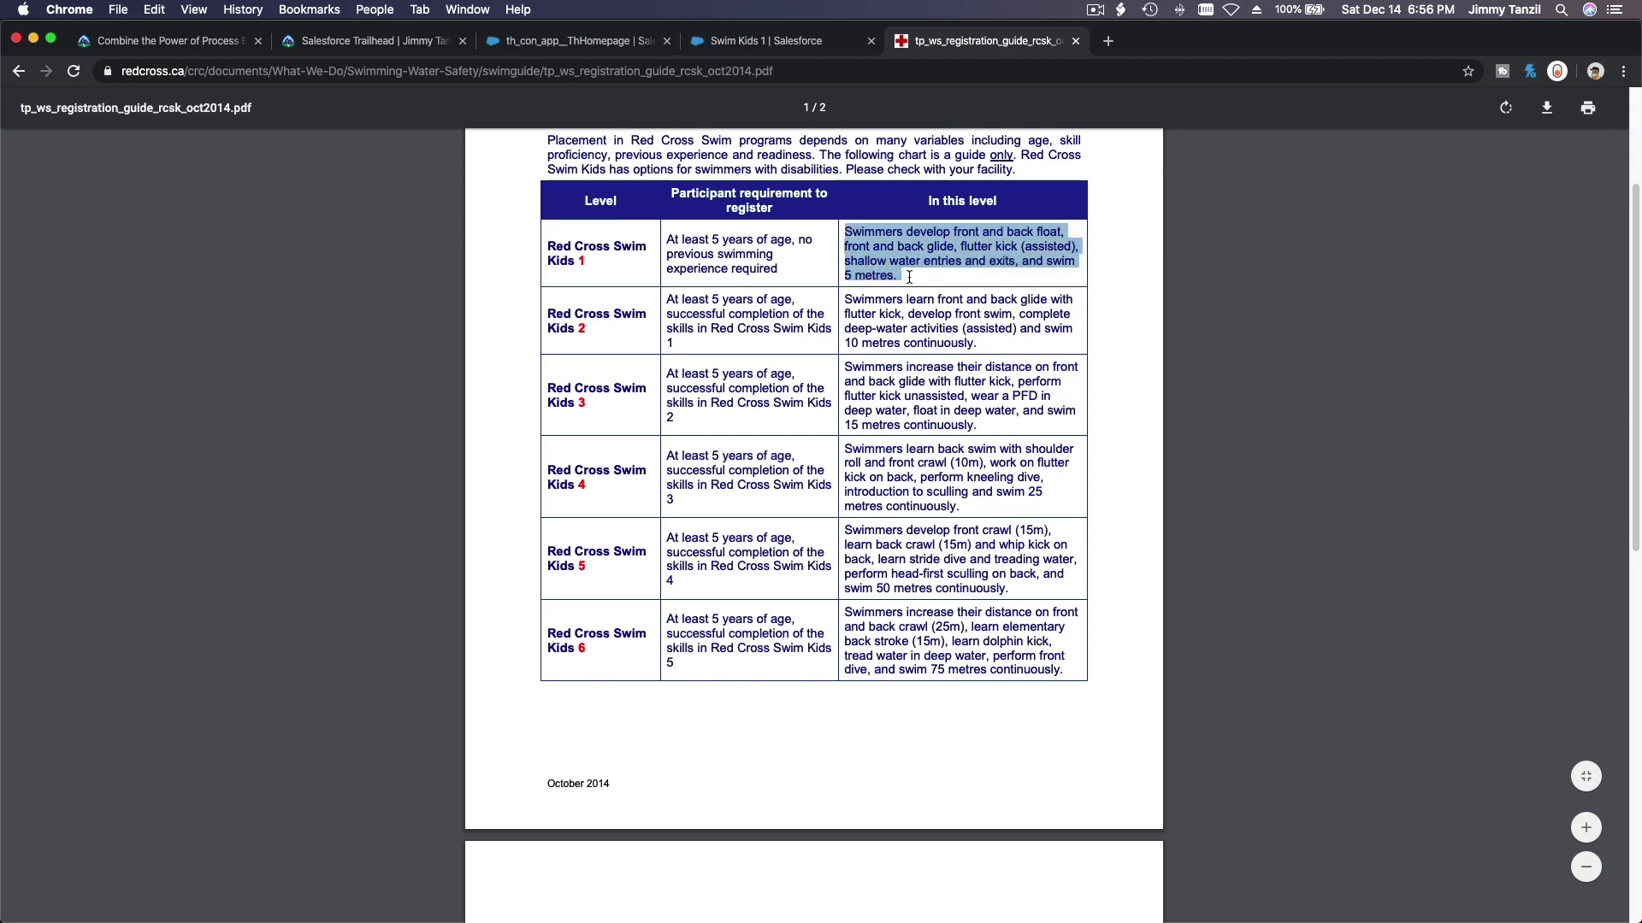
{"action": "left_click", "coordinate": [737, 43]}
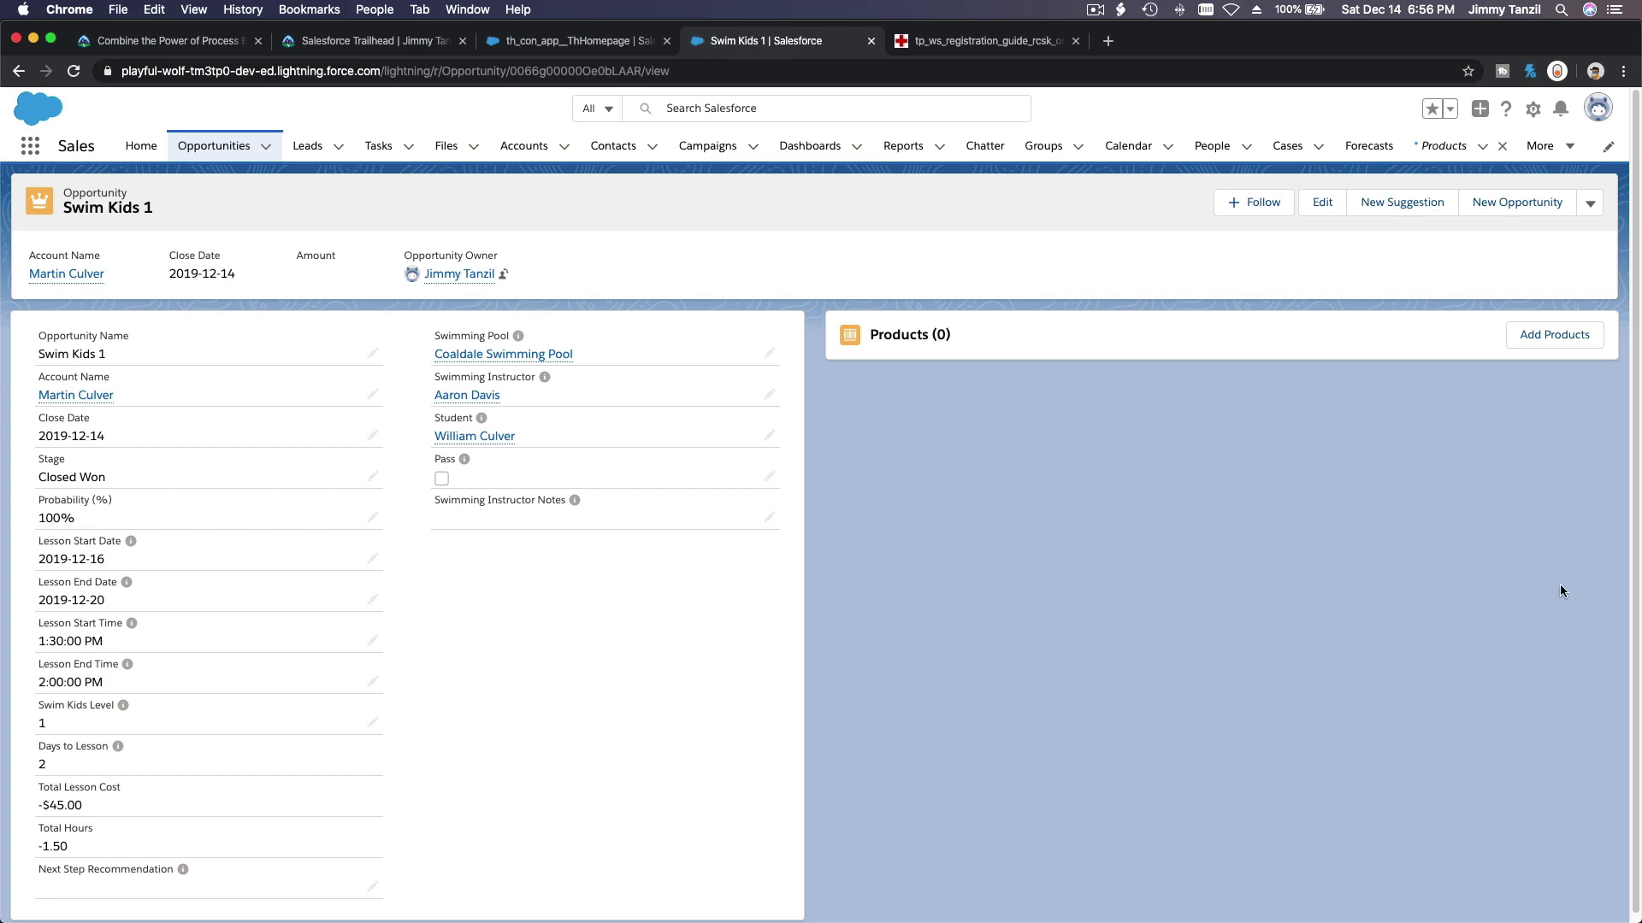
- Start adding products to the Swim Kids 1 opportunity and search the Standard Price Book for "Level 1"
{"action": "left_click", "coordinate": [1553, 334]}
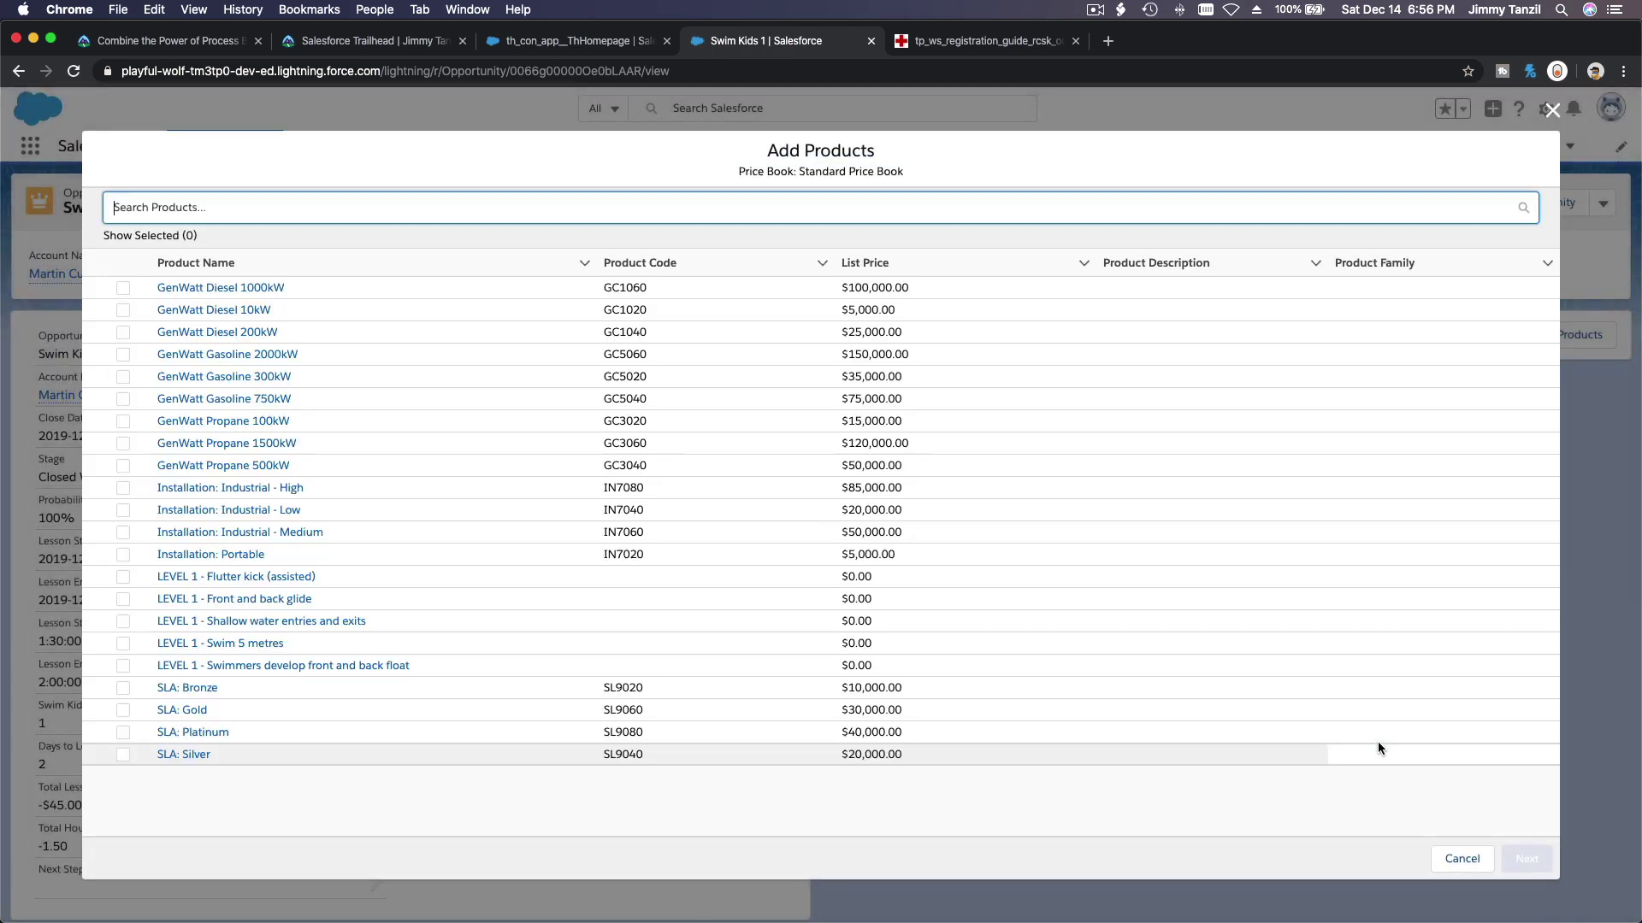
{"action": "left_click", "coordinate": [904, 829]}
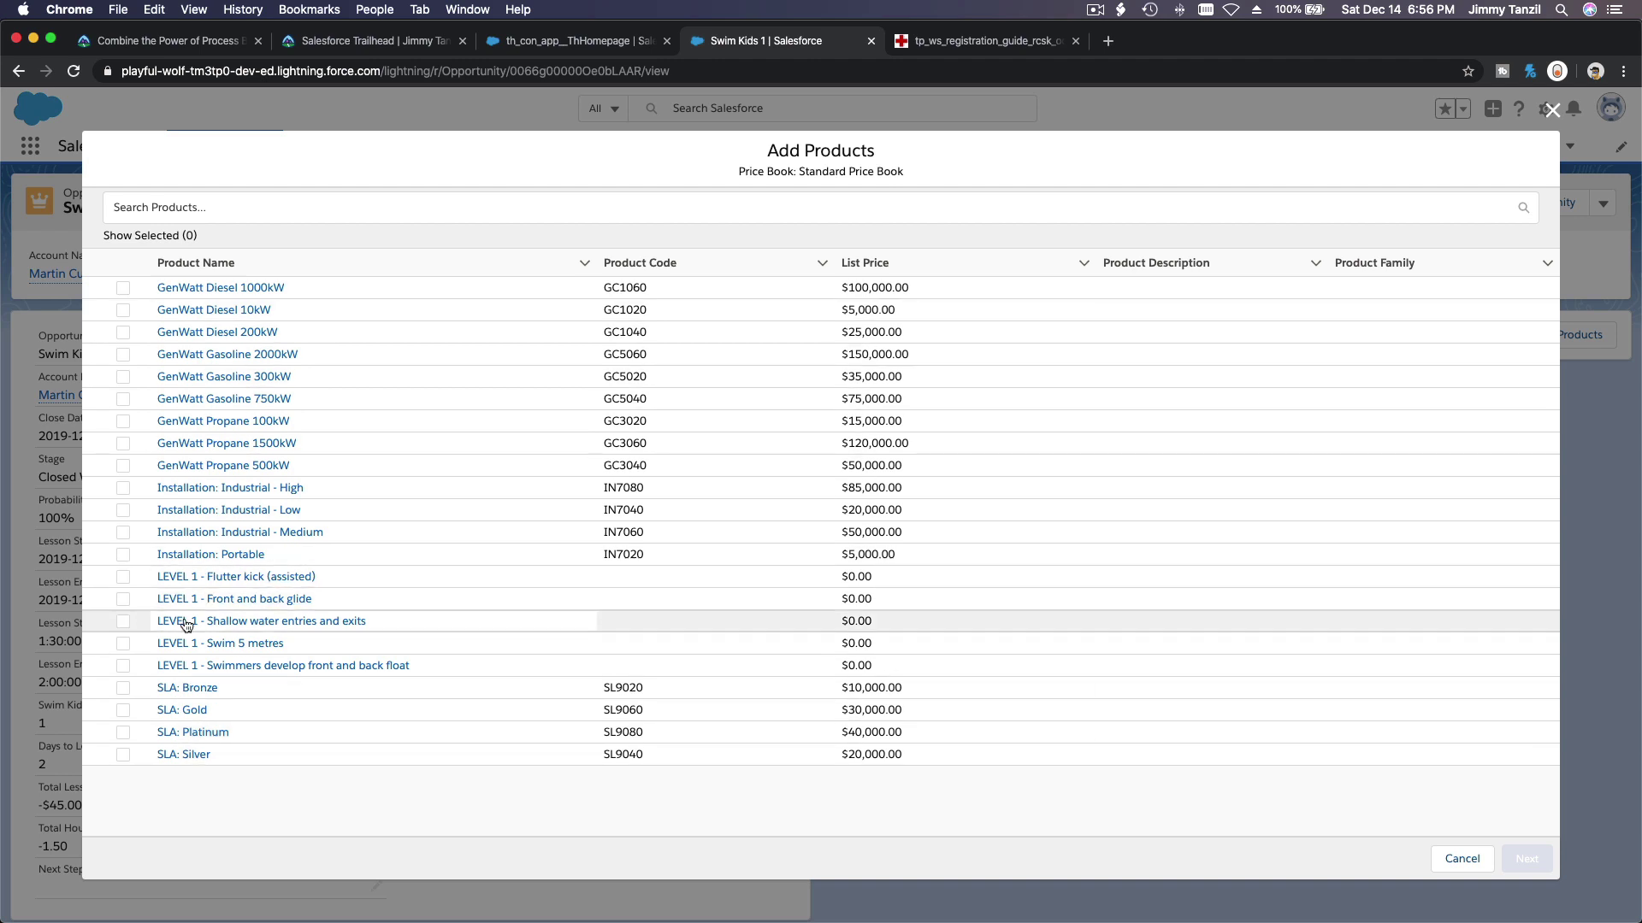
{"action": "left_click", "coordinate": [276, 205]}
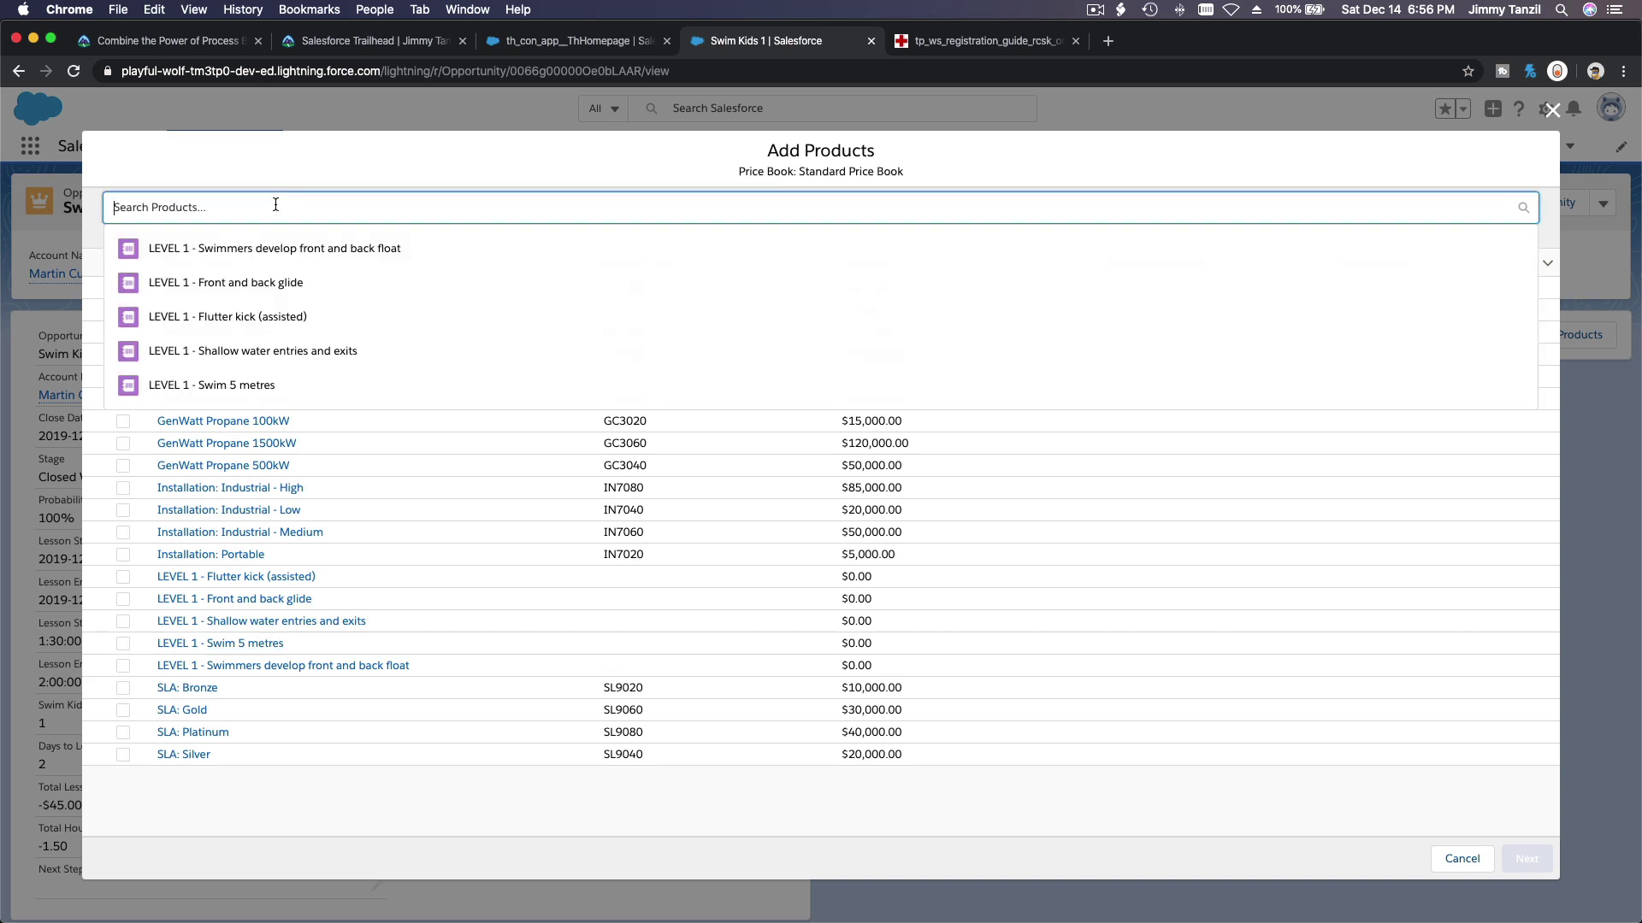
{"action": "type", "text": "Level 1"}
{"action": "key", "text": "Return"}
{"action": "left_click", "coordinate": [258, 442]}
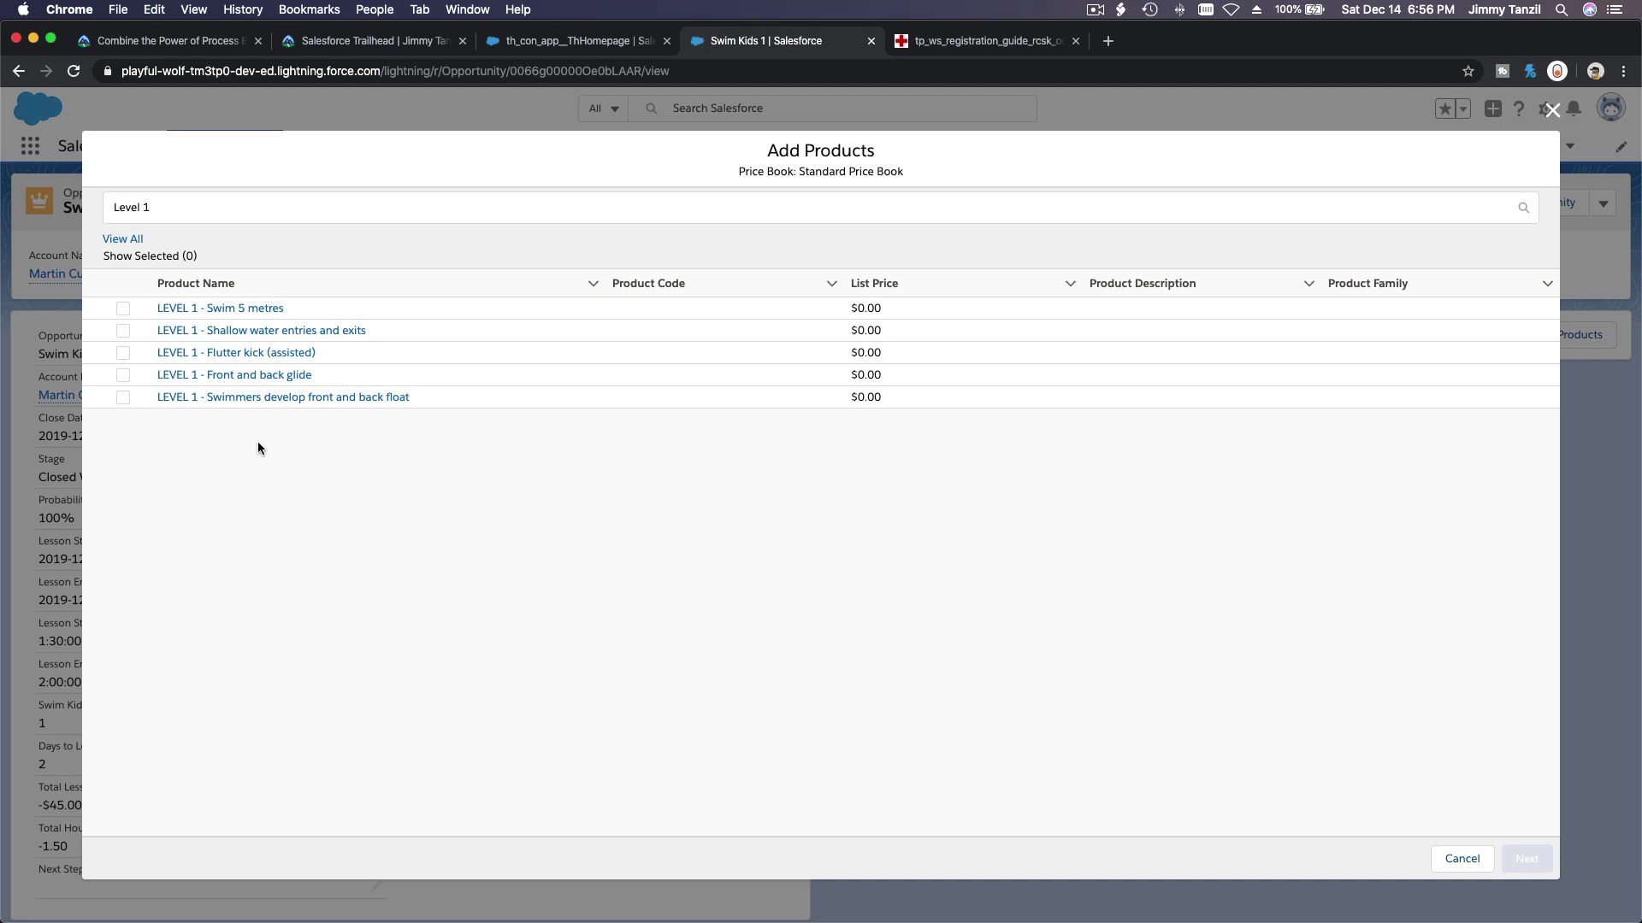
- Select all five LEVEL 1 skill products, from front and back float to Swim 5 metres, and continue to their details
{"action": "left_click", "coordinate": [126, 400]}
{"action": "left_click", "coordinate": [123, 373]}
{"action": "left_click", "coordinate": [122, 352]}
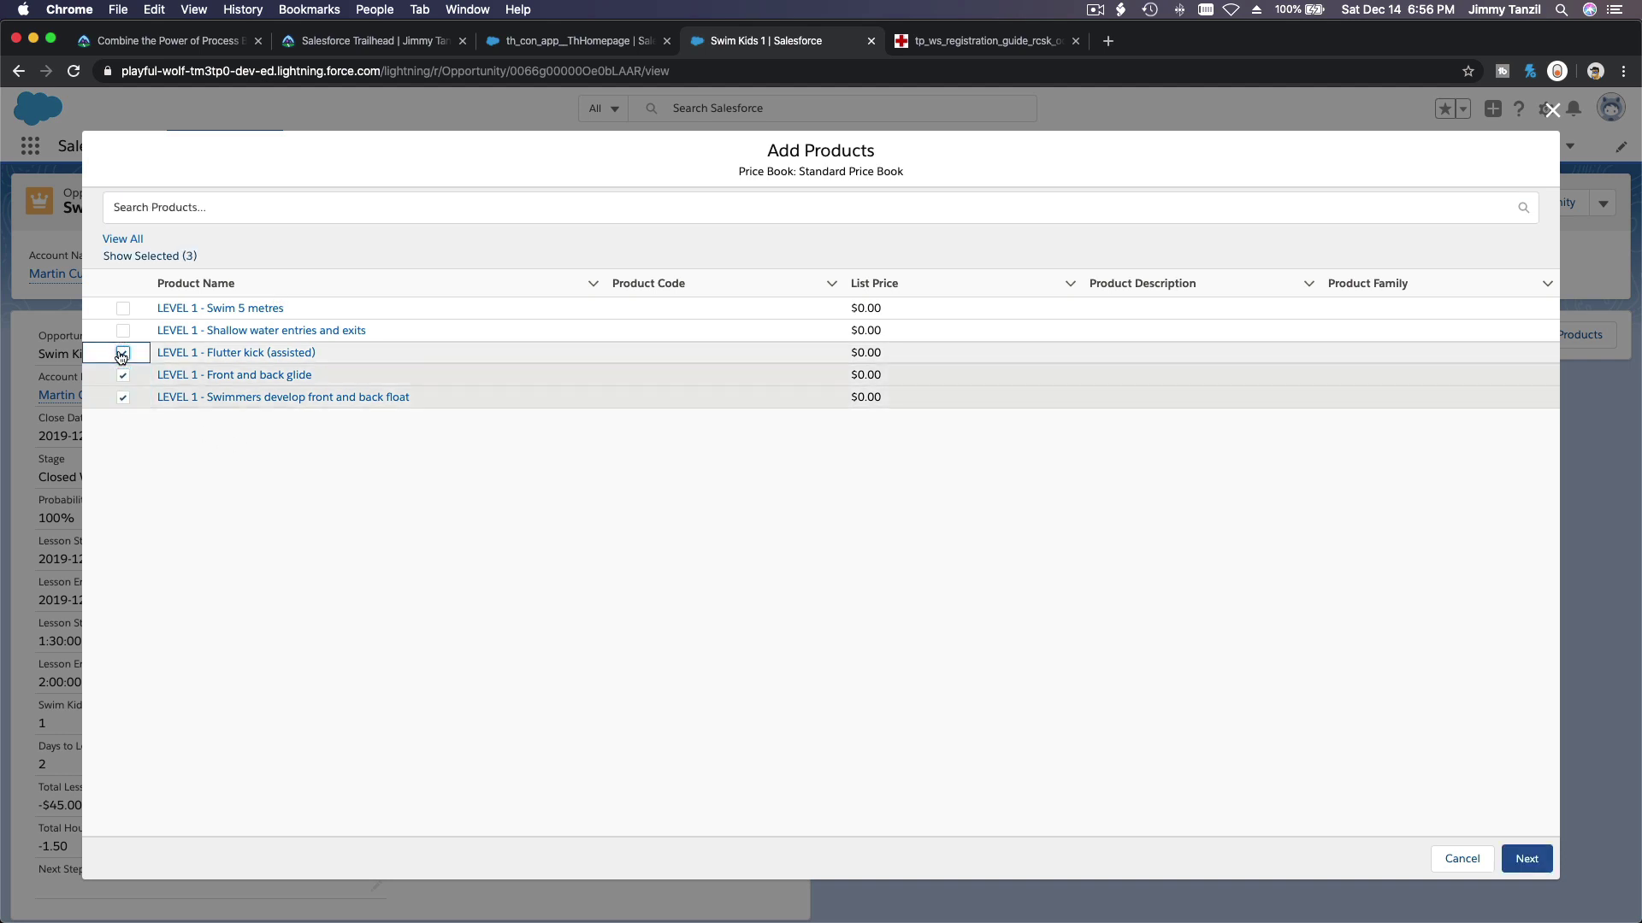
{"action": "left_click", "coordinate": [122, 331]}
{"action": "left_click", "coordinate": [122, 309]}
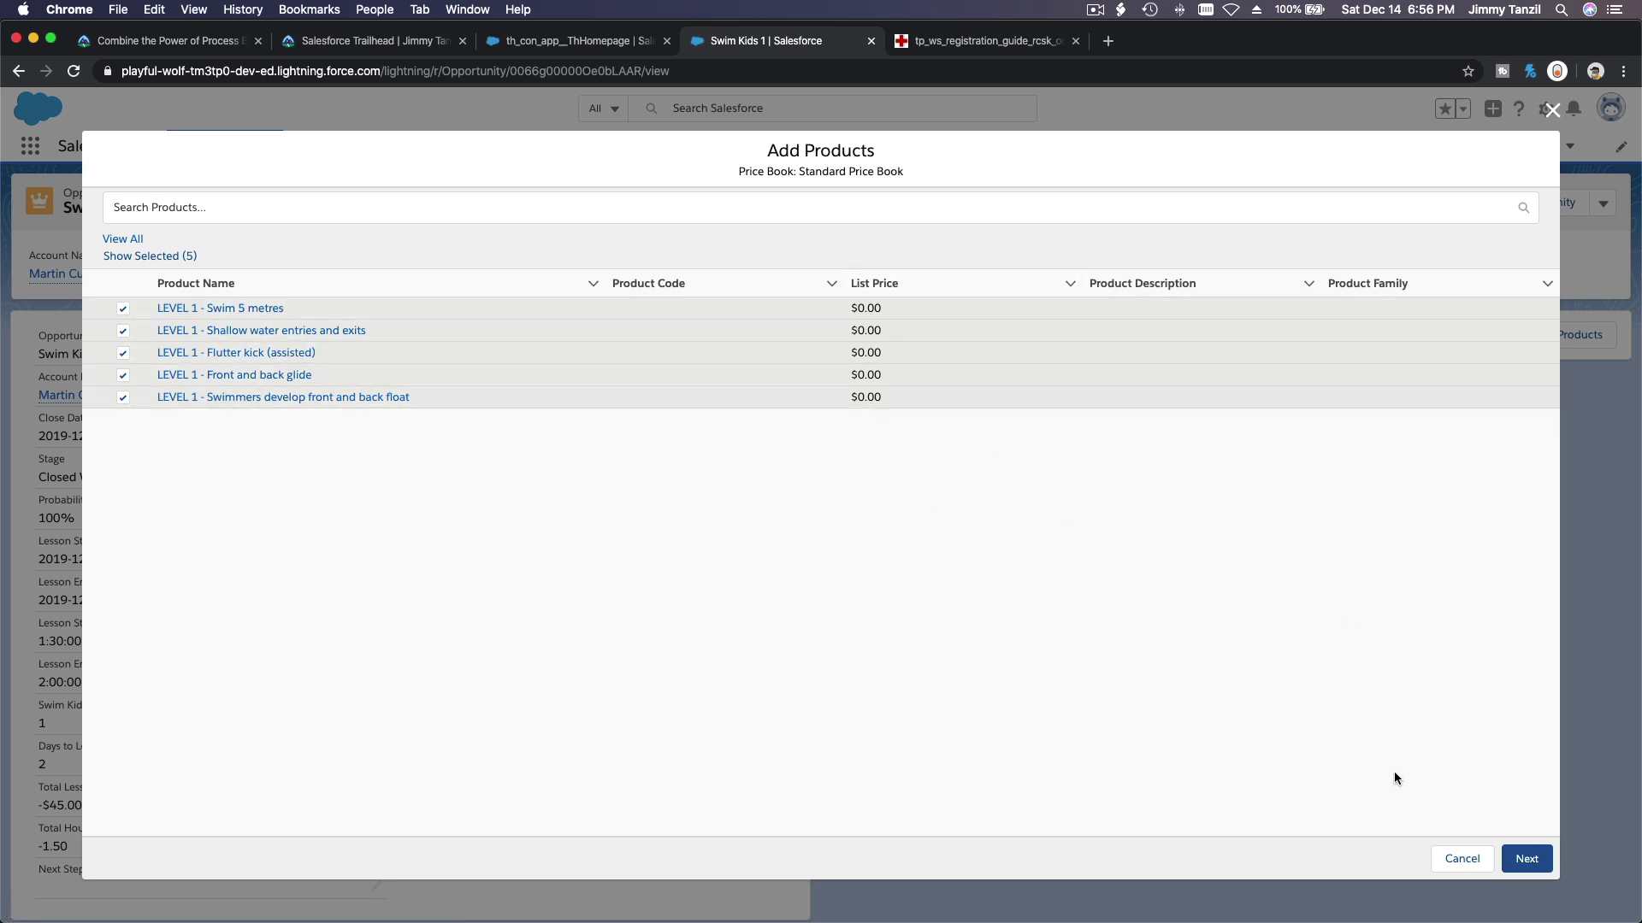
{"action": "left_click", "coordinate": [1519, 855]}
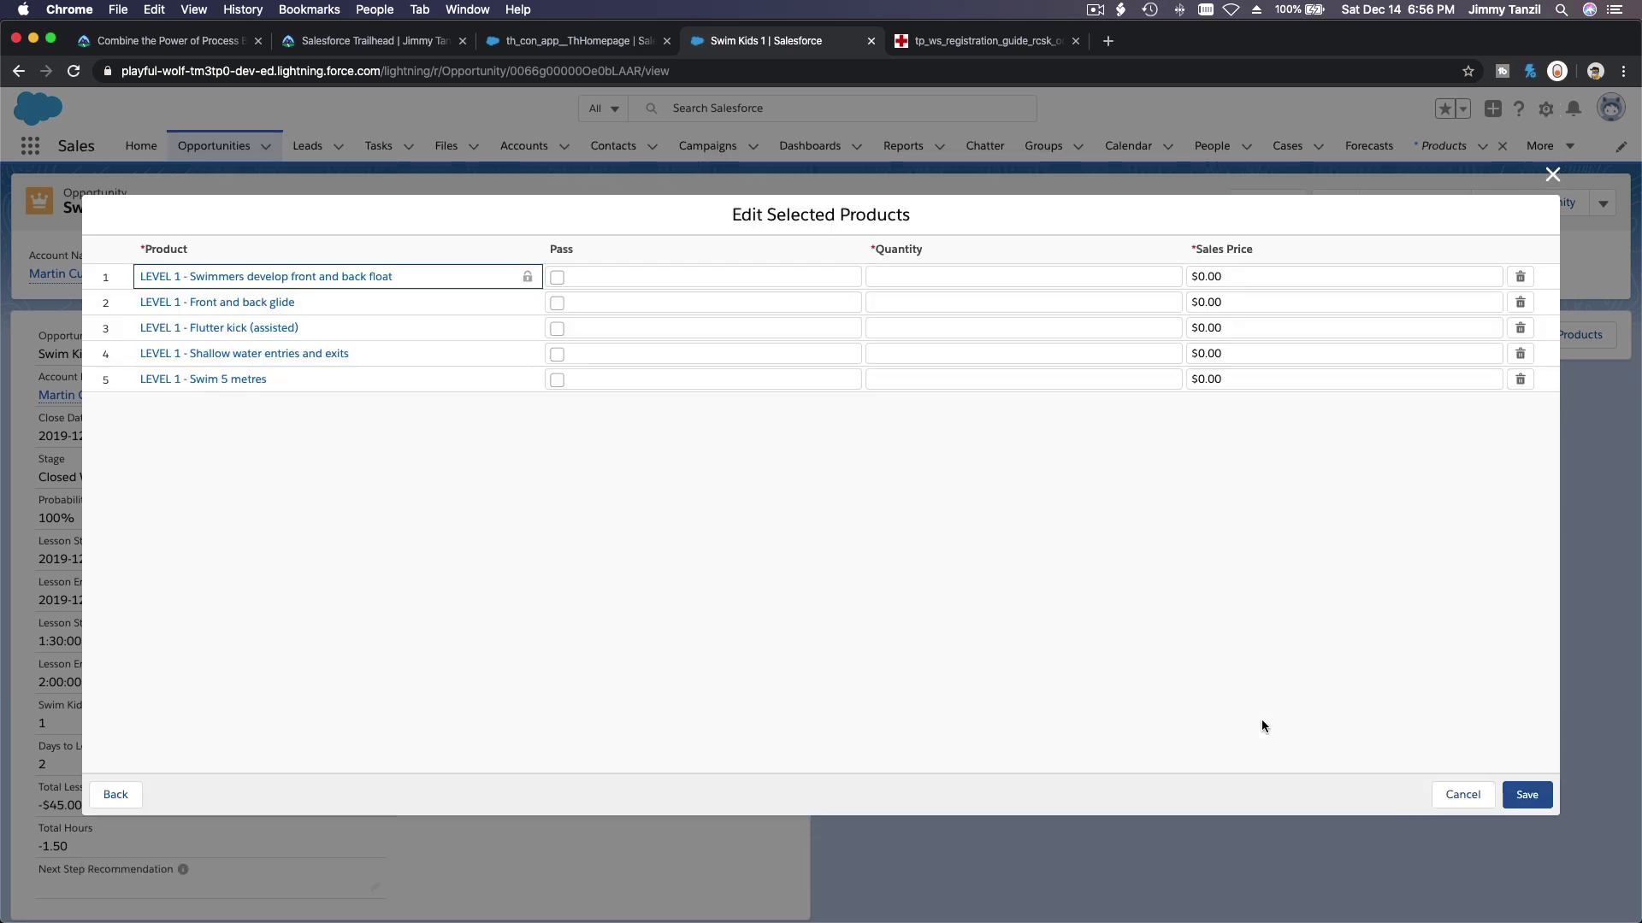
- Set the quantity of each of the five LEVEL 1 products to 1 and save them to the opportunity
{"action": "left_click", "coordinate": [985, 531]}
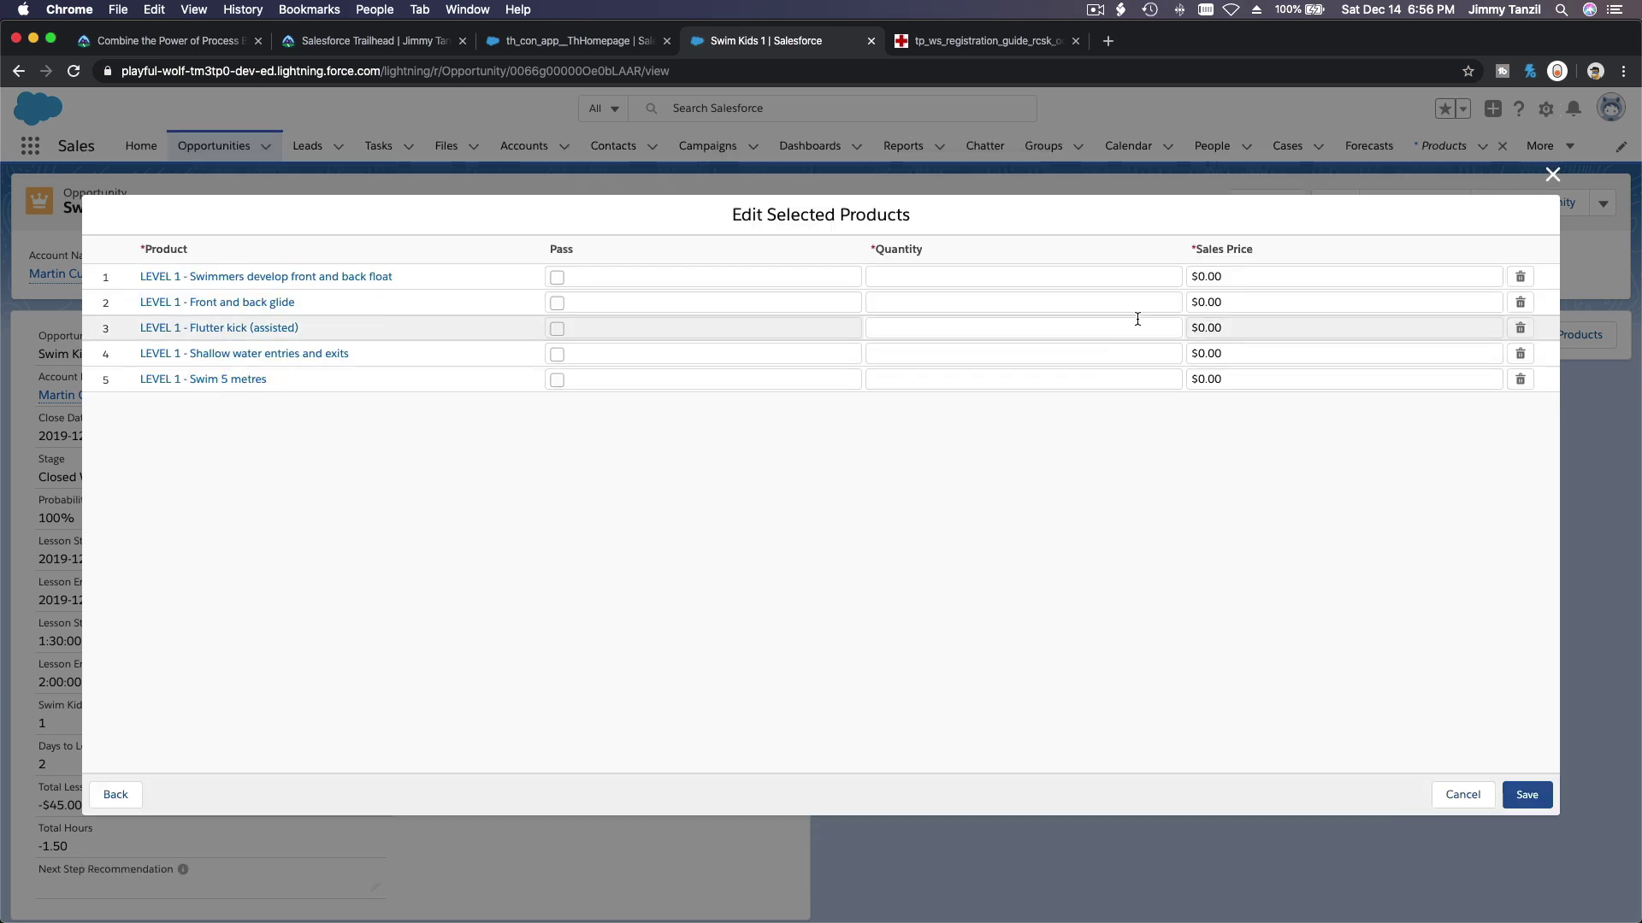
{"action": "left_click", "coordinate": [1527, 795]}
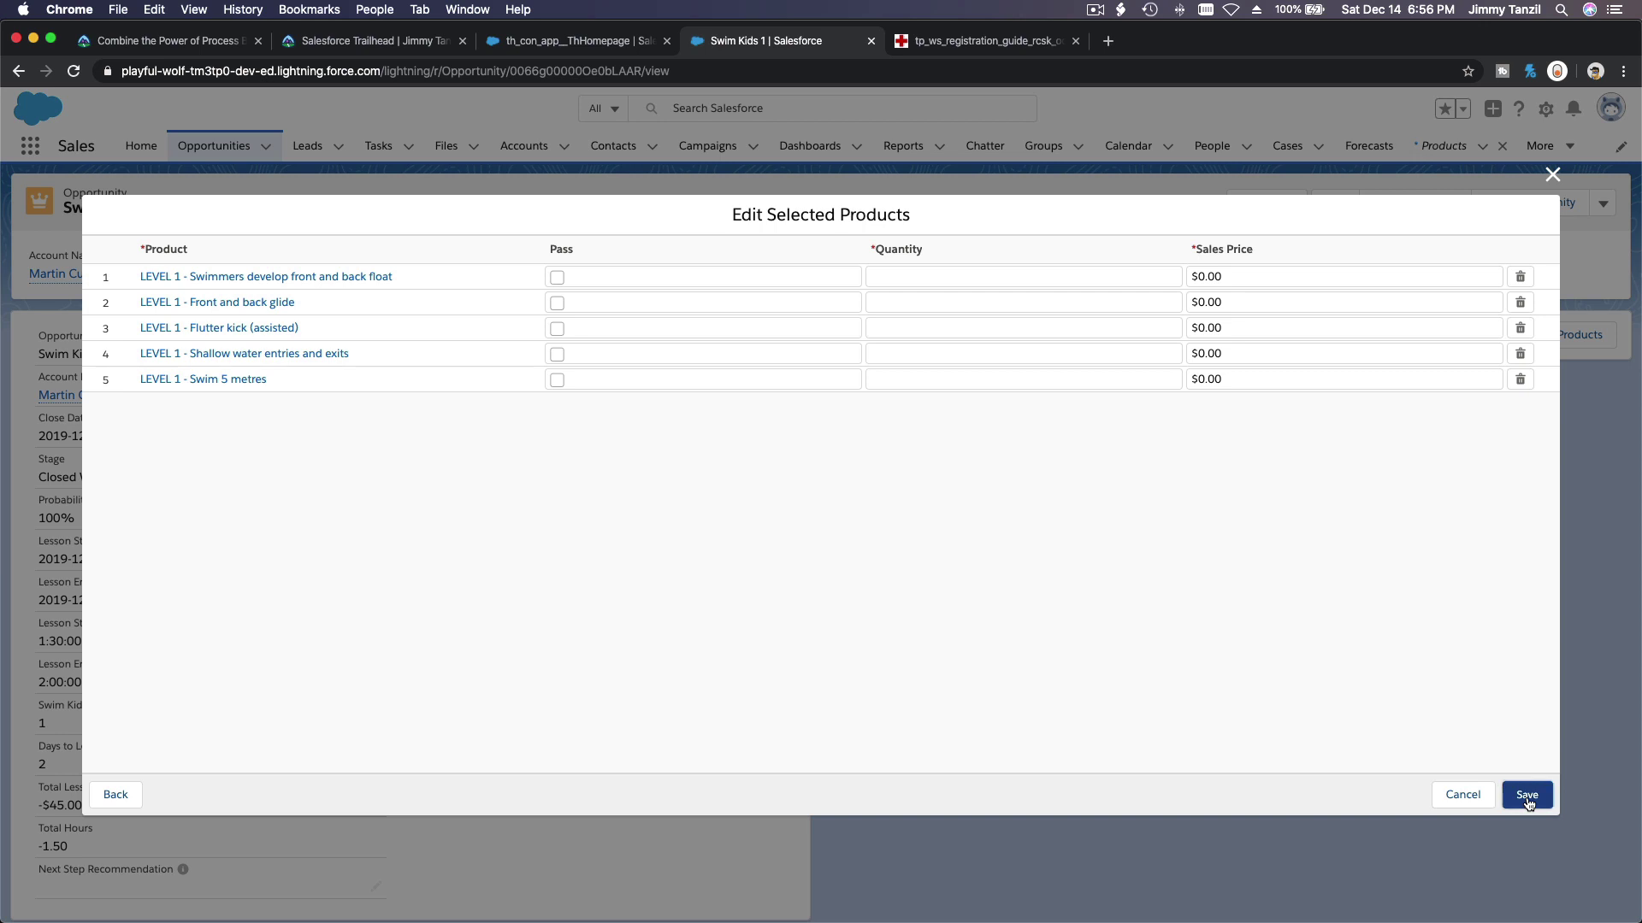
{"action": "left_click", "coordinate": [1025, 281]}
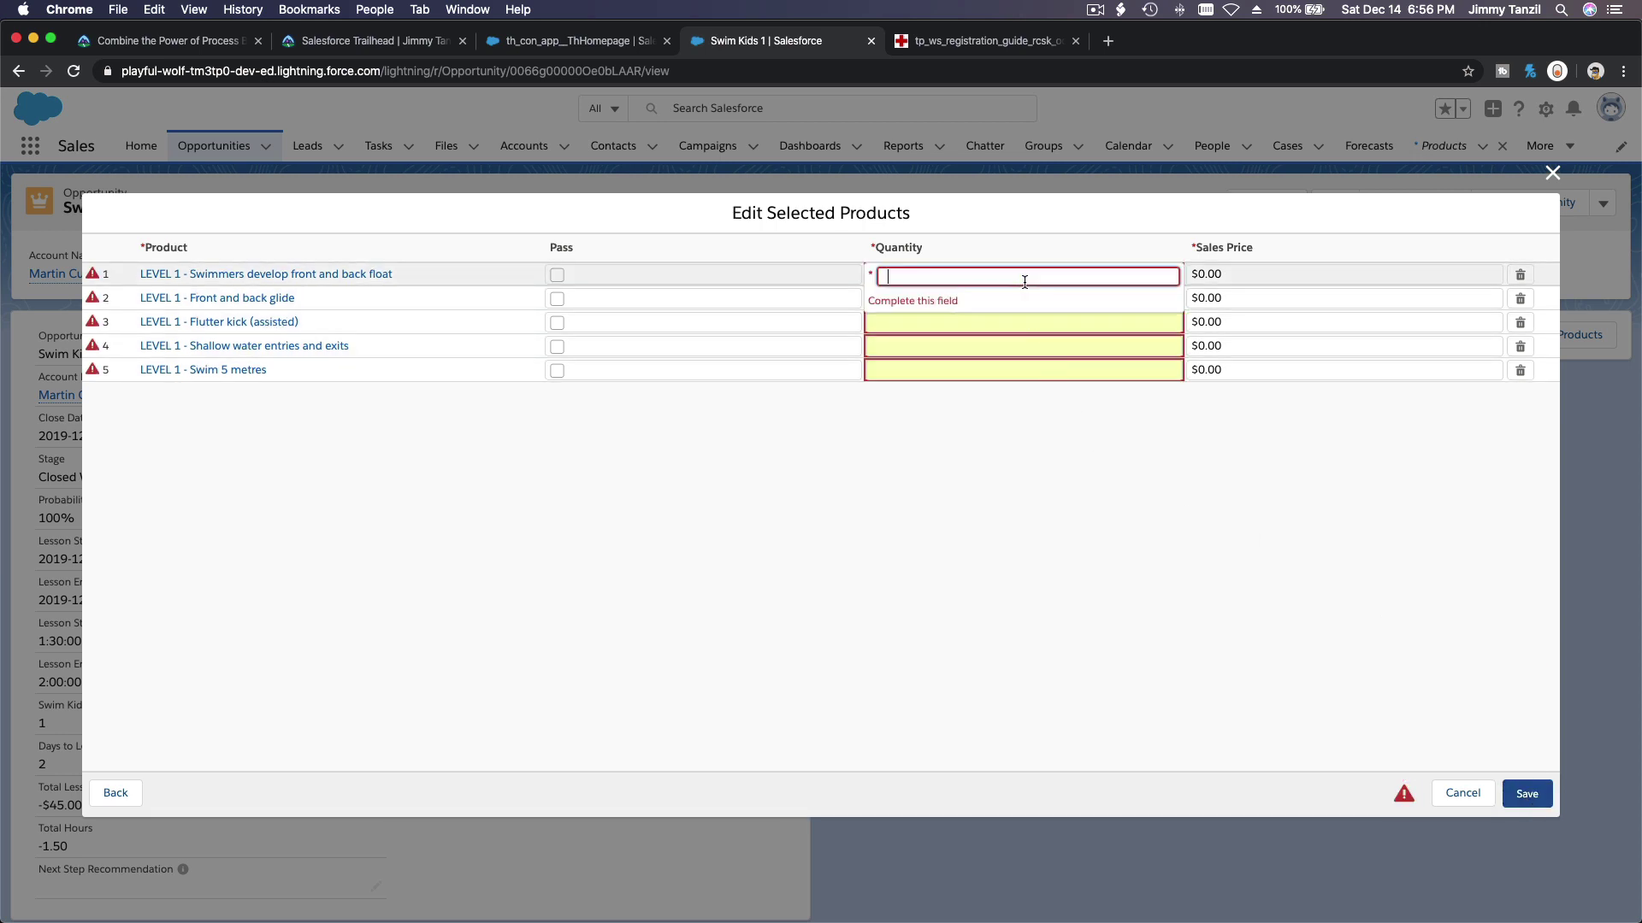
{"action": "type", "text": "1"}
{"action": "left_click", "coordinate": [1018, 307]}
{"action": "type", "text": "1"}
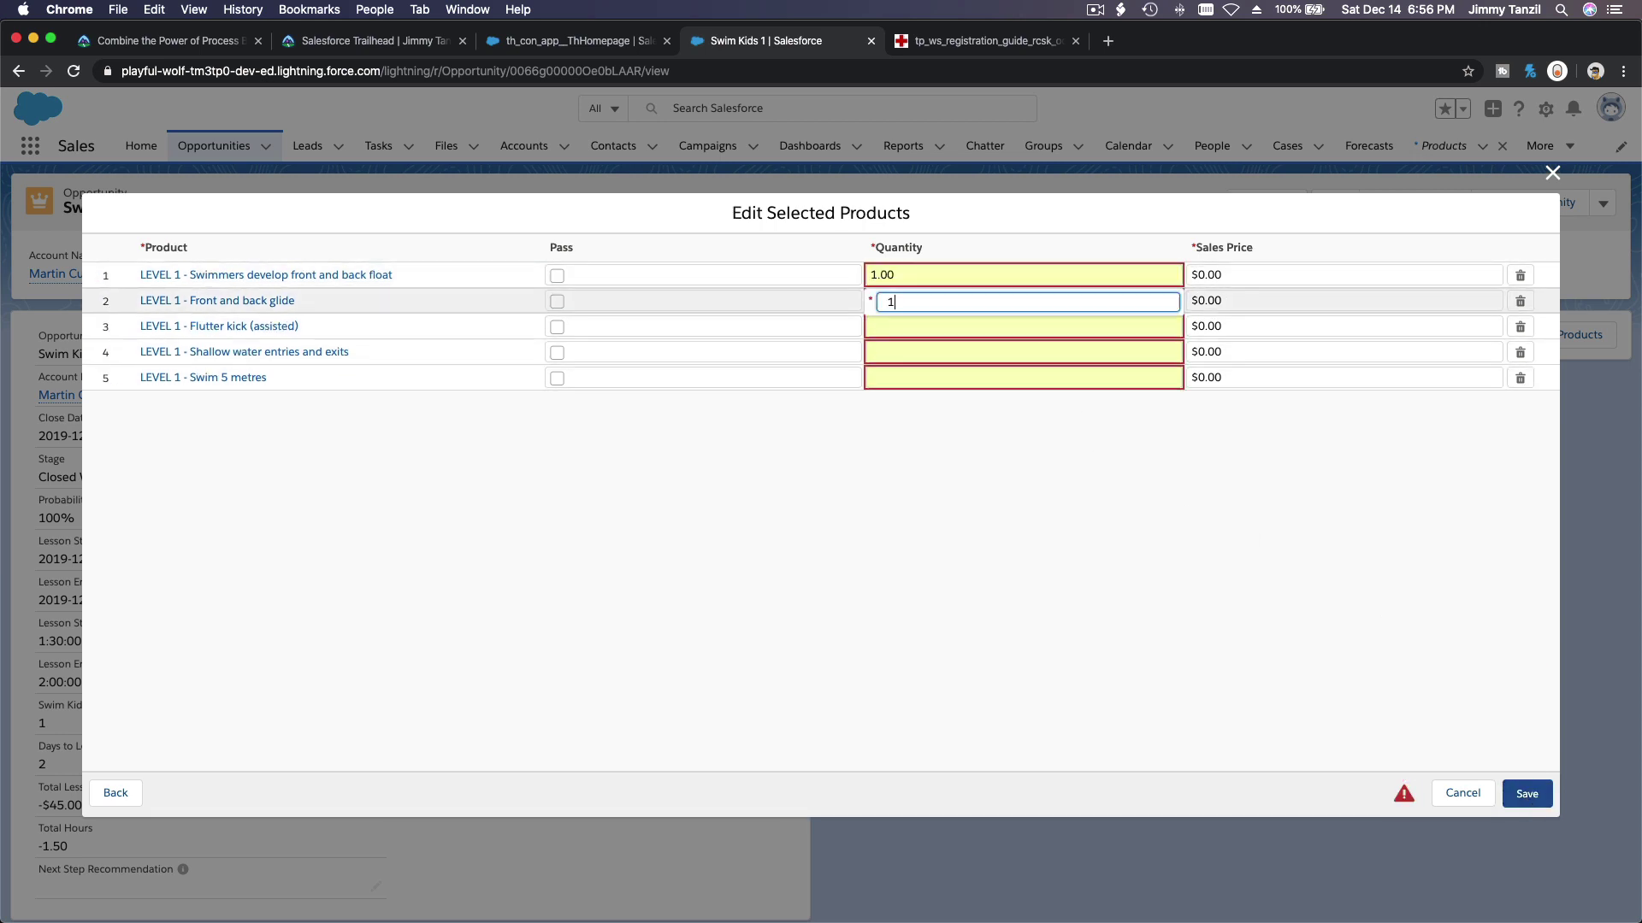
{"action": "left_click", "coordinate": [999, 327]}
{"action": "type", "text": "1"}
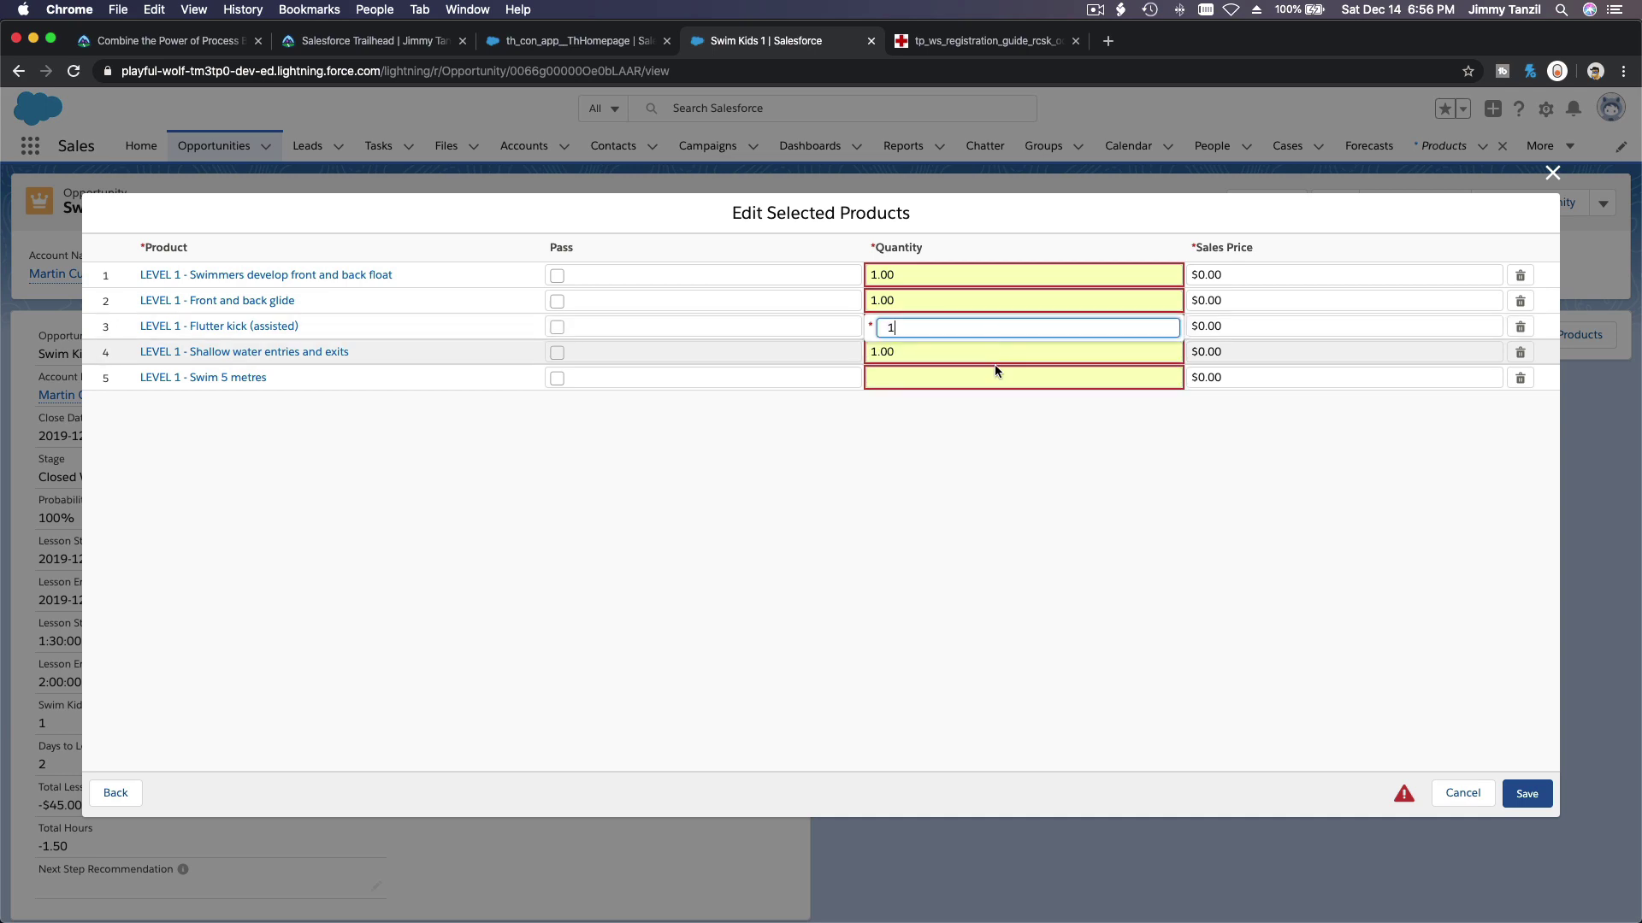
{"action": "left_click", "coordinate": [996, 377]}
{"action": "type", "text": "1"}
{"action": "left_click", "coordinate": [1310, 537]}
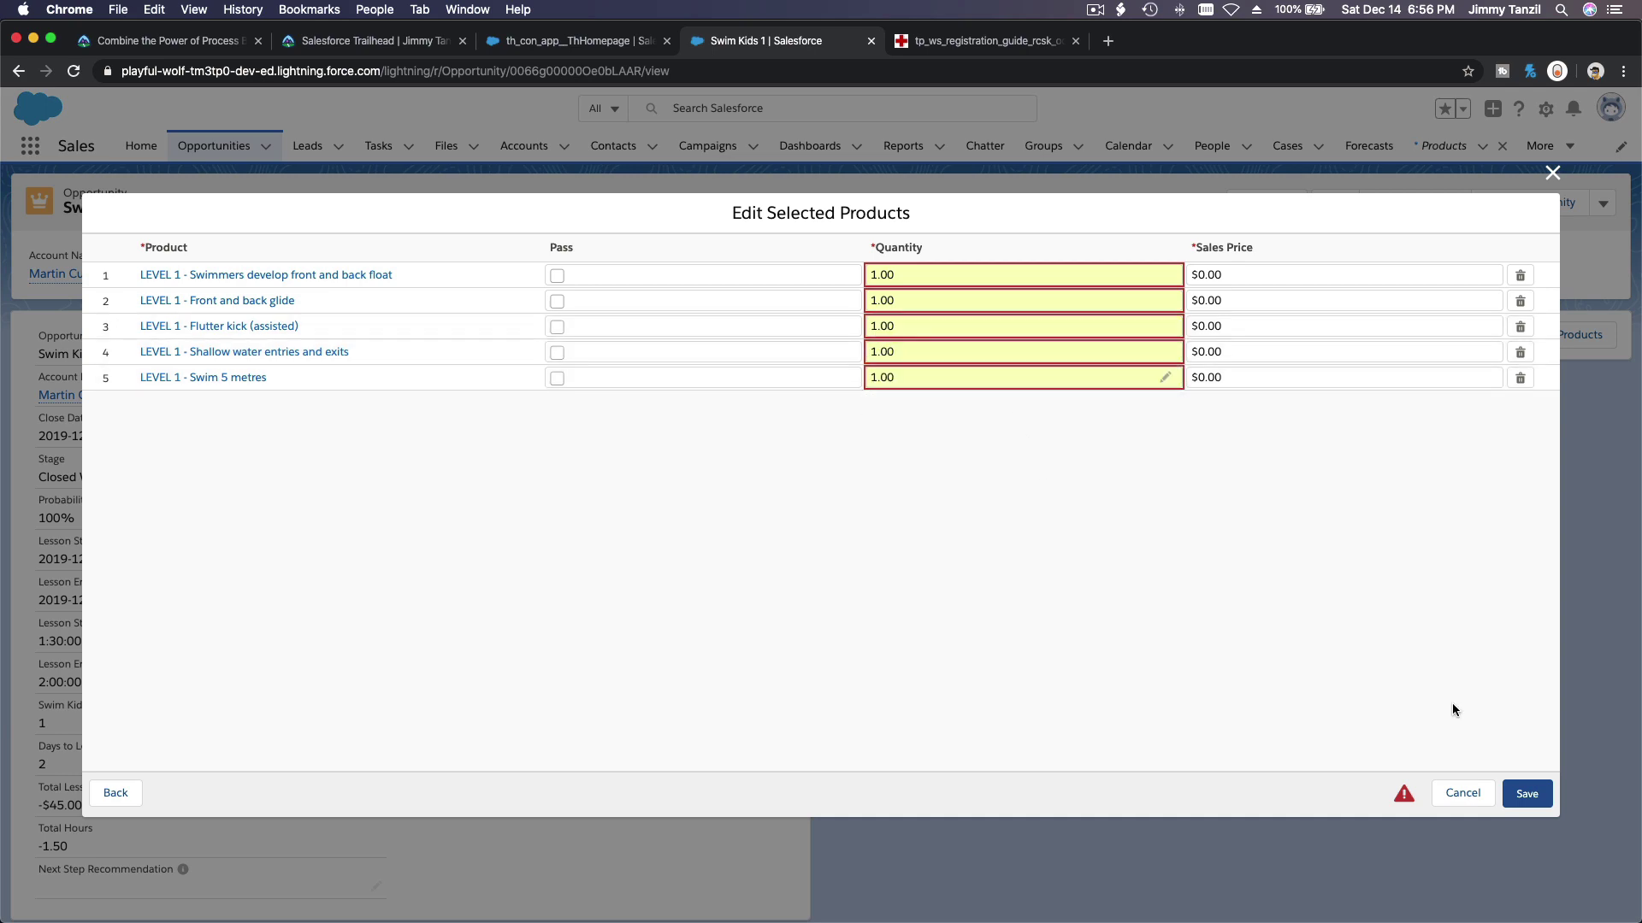
{"action": "left_click", "coordinate": [1520, 788]}
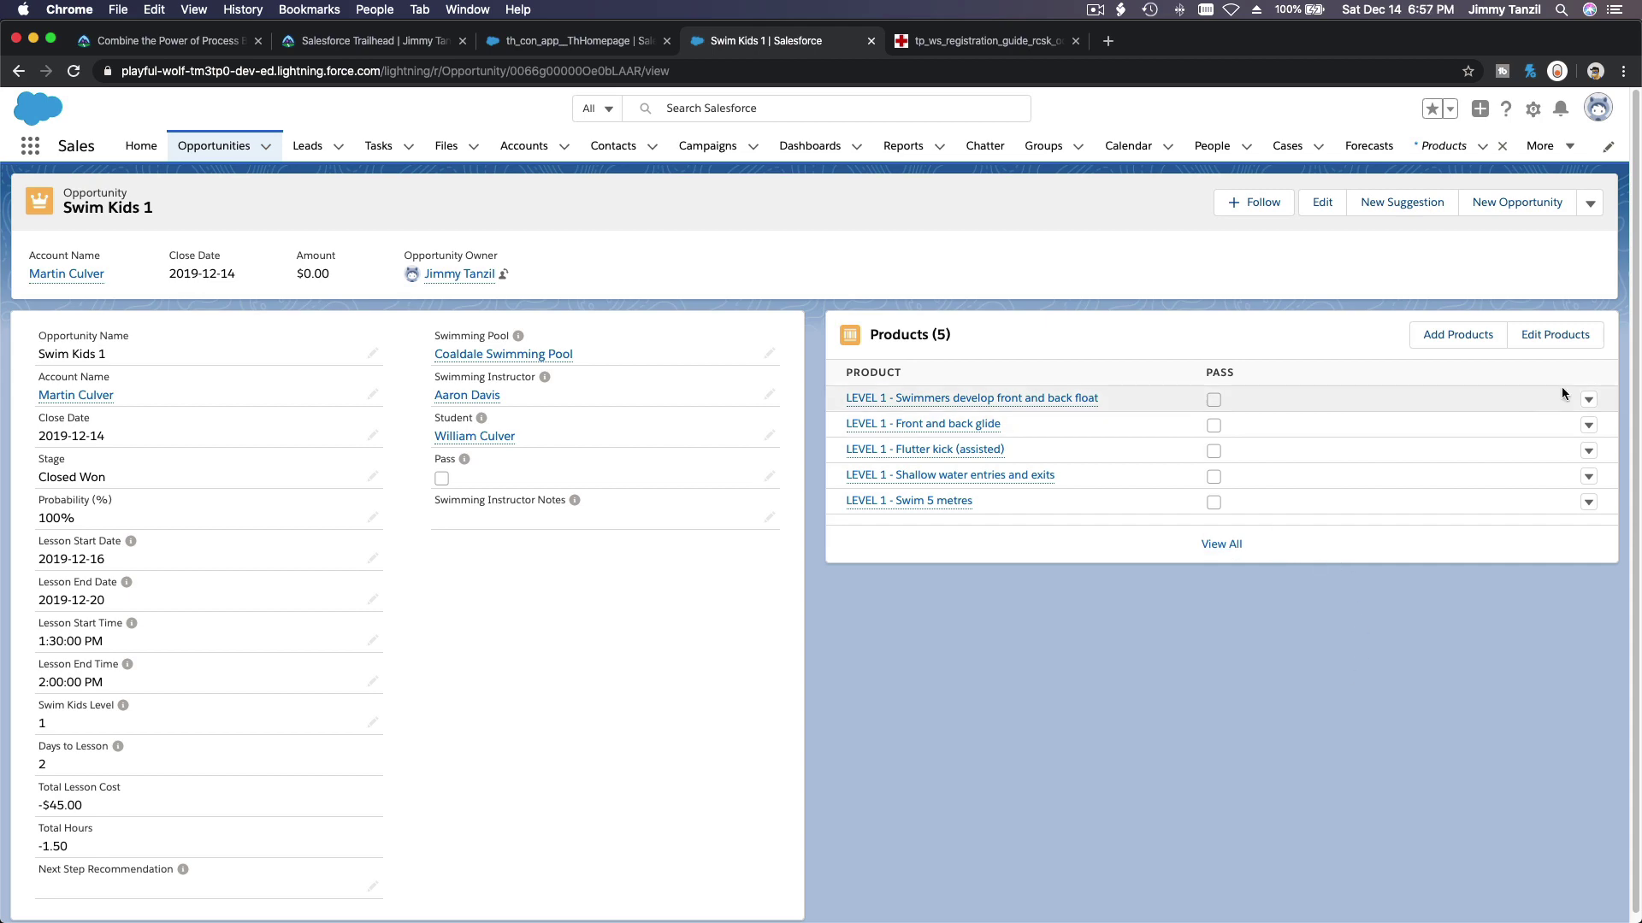
- Edit the opportunity's products to mark "LEVEL 1 - Swimmers develop front and back float" as passed, and save
{"action": "left_click", "coordinate": [1552, 343]}
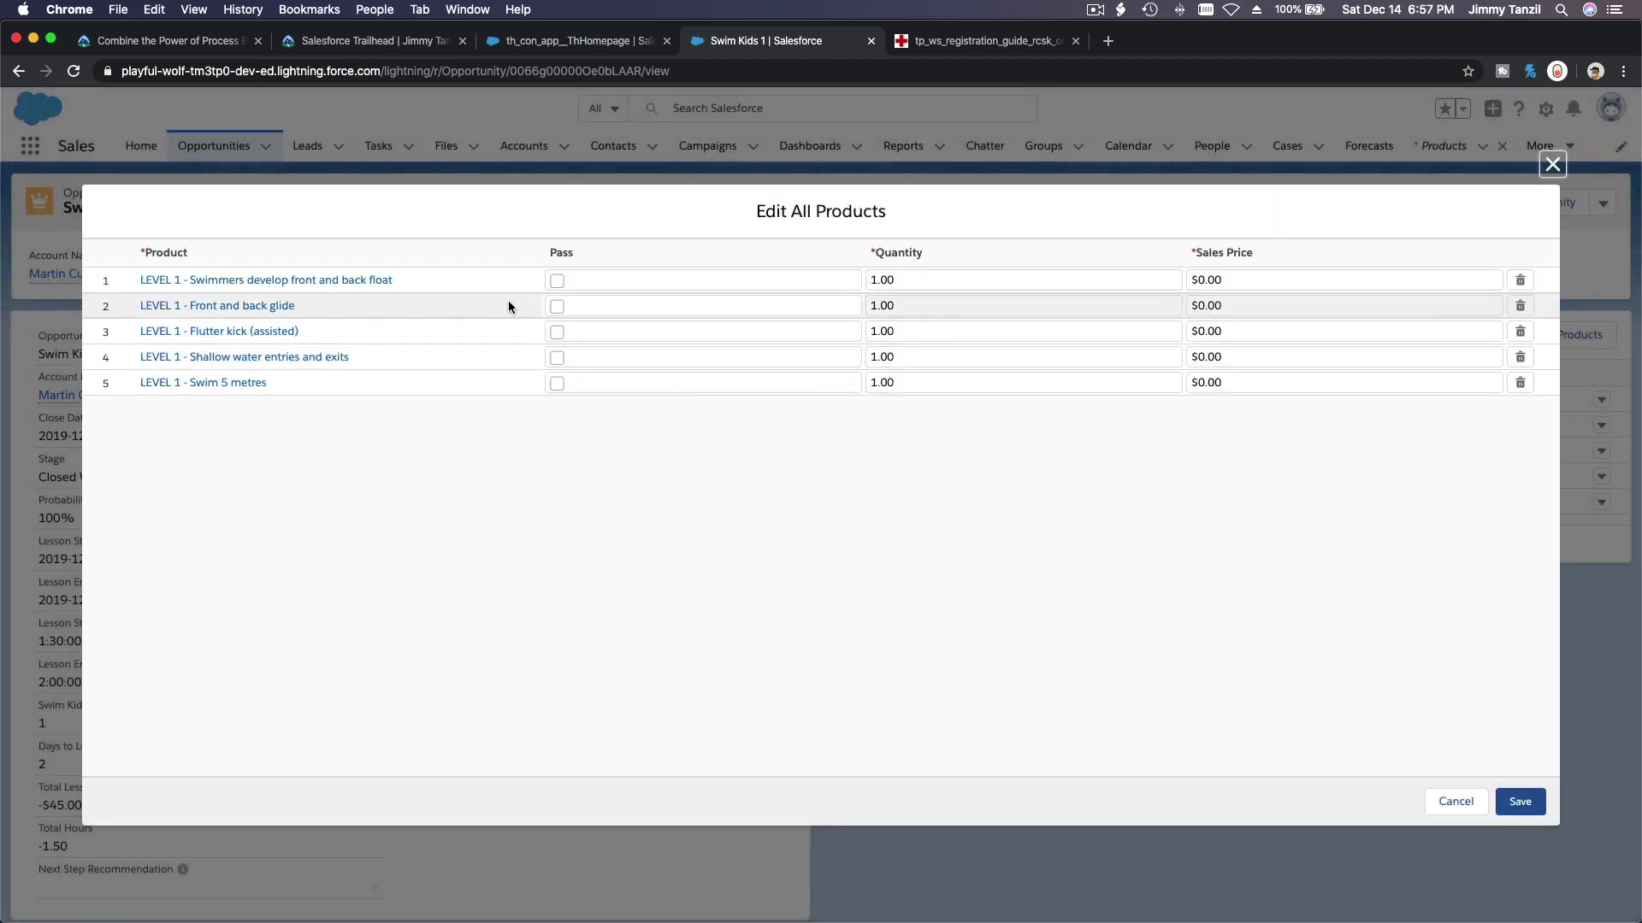
{"action": "left_click", "coordinate": [556, 280]}
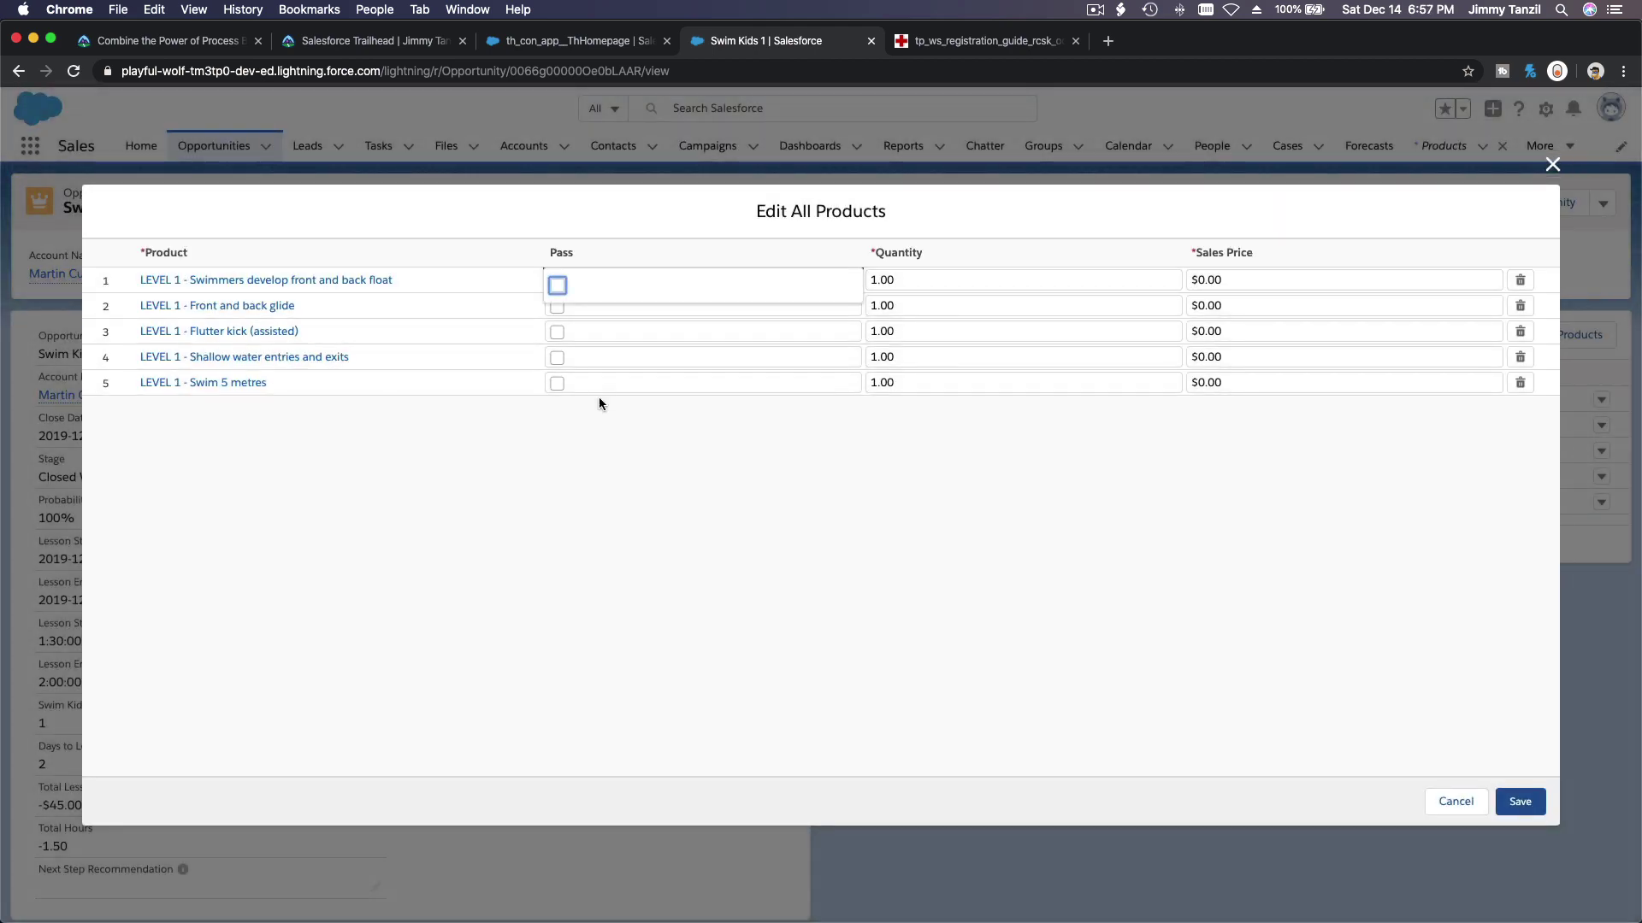
{"action": "left_click", "coordinate": [556, 280]}
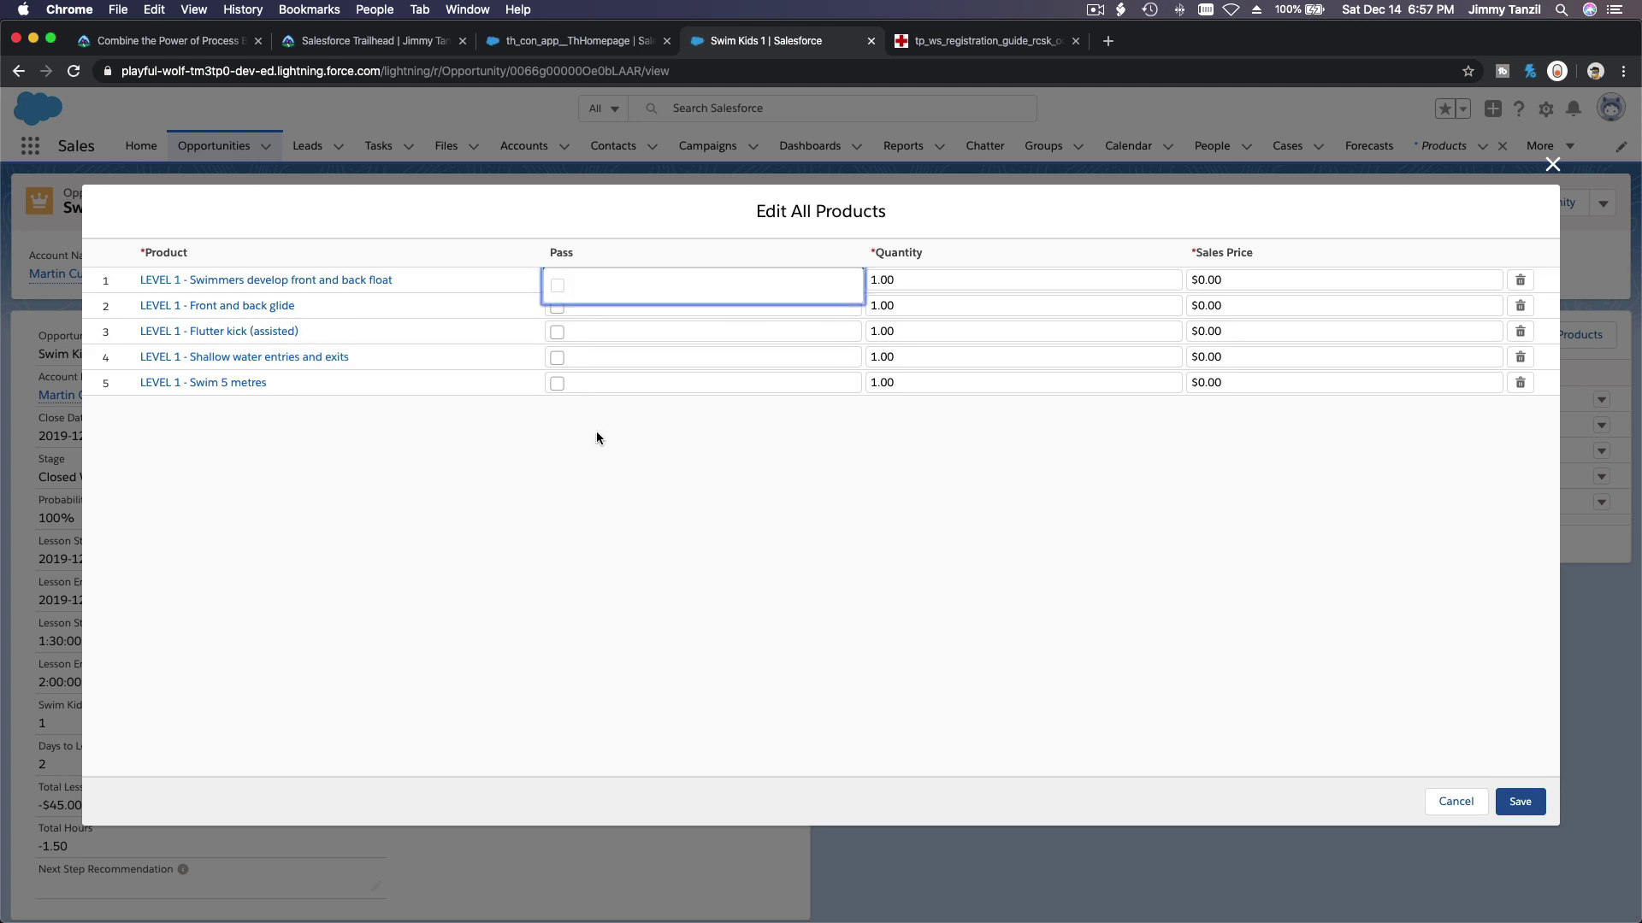
{"action": "left_click", "coordinate": [560, 289]}
{"action": "left_click", "coordinate": [558, 289]}
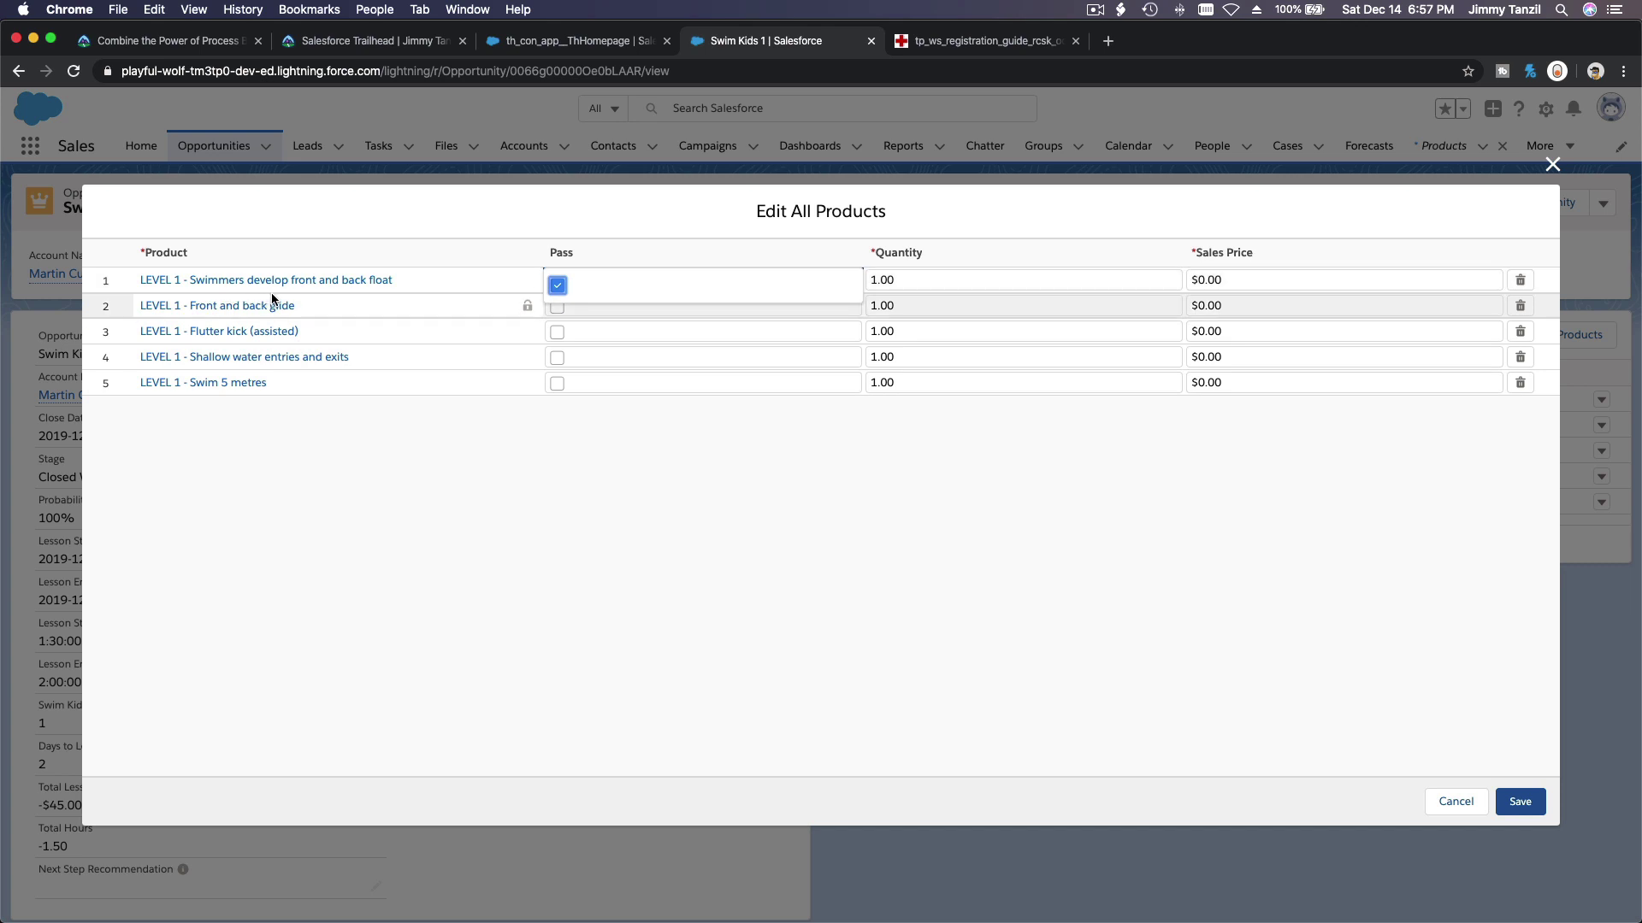
{"action": "left_click", "coordinate": [547, 445]}
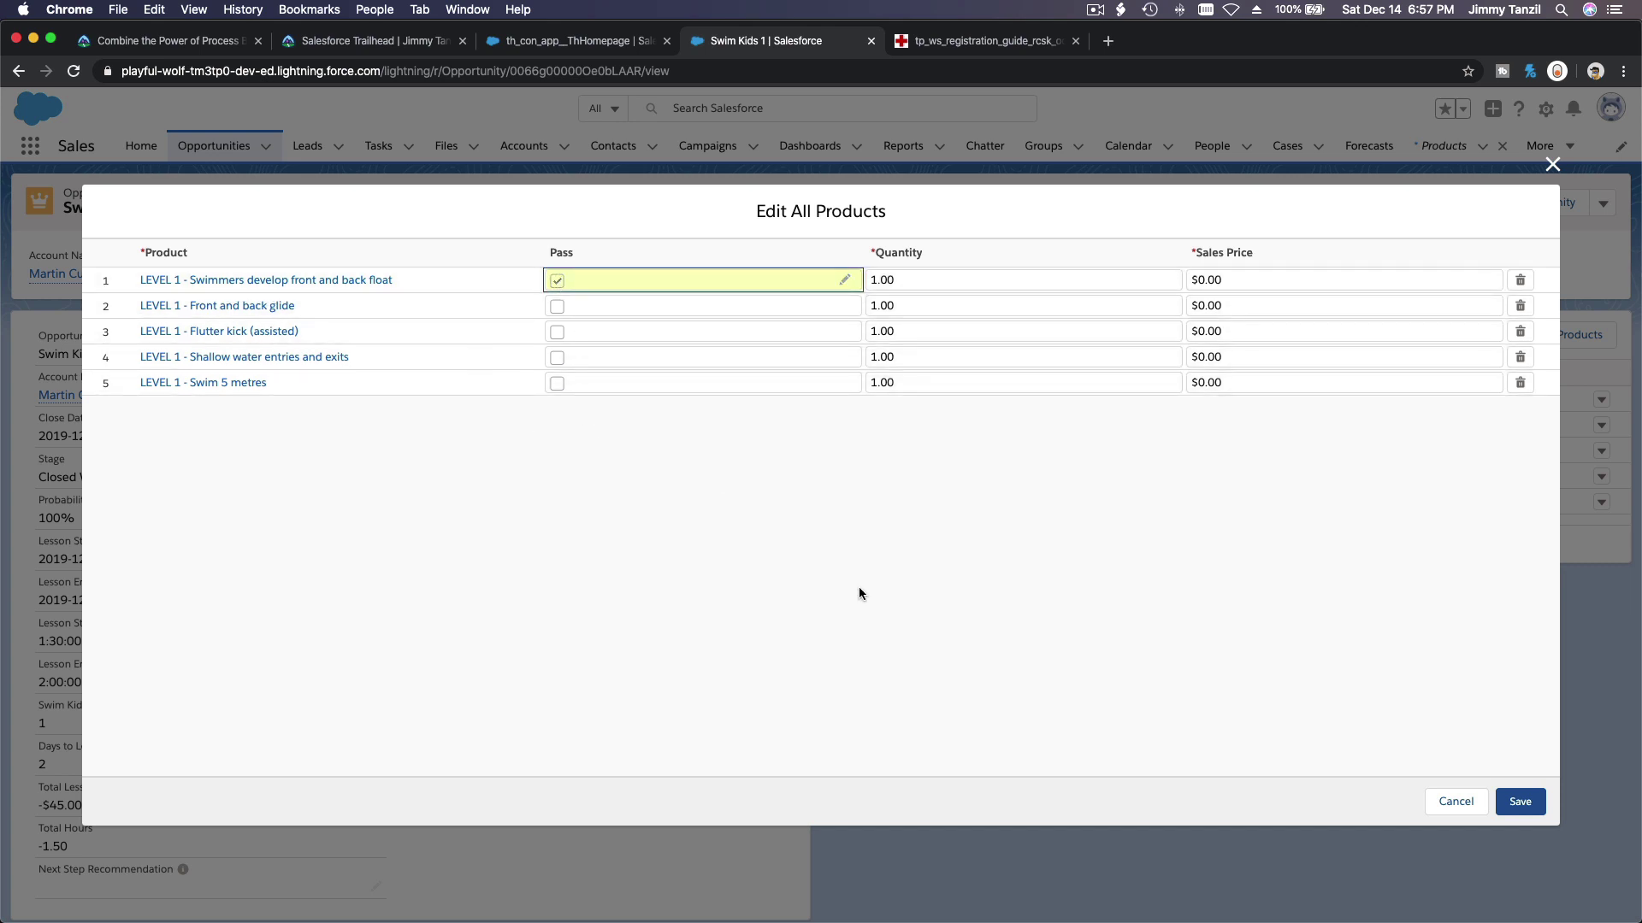
{"action": "left_click", "coordinate": [1521, 802]}
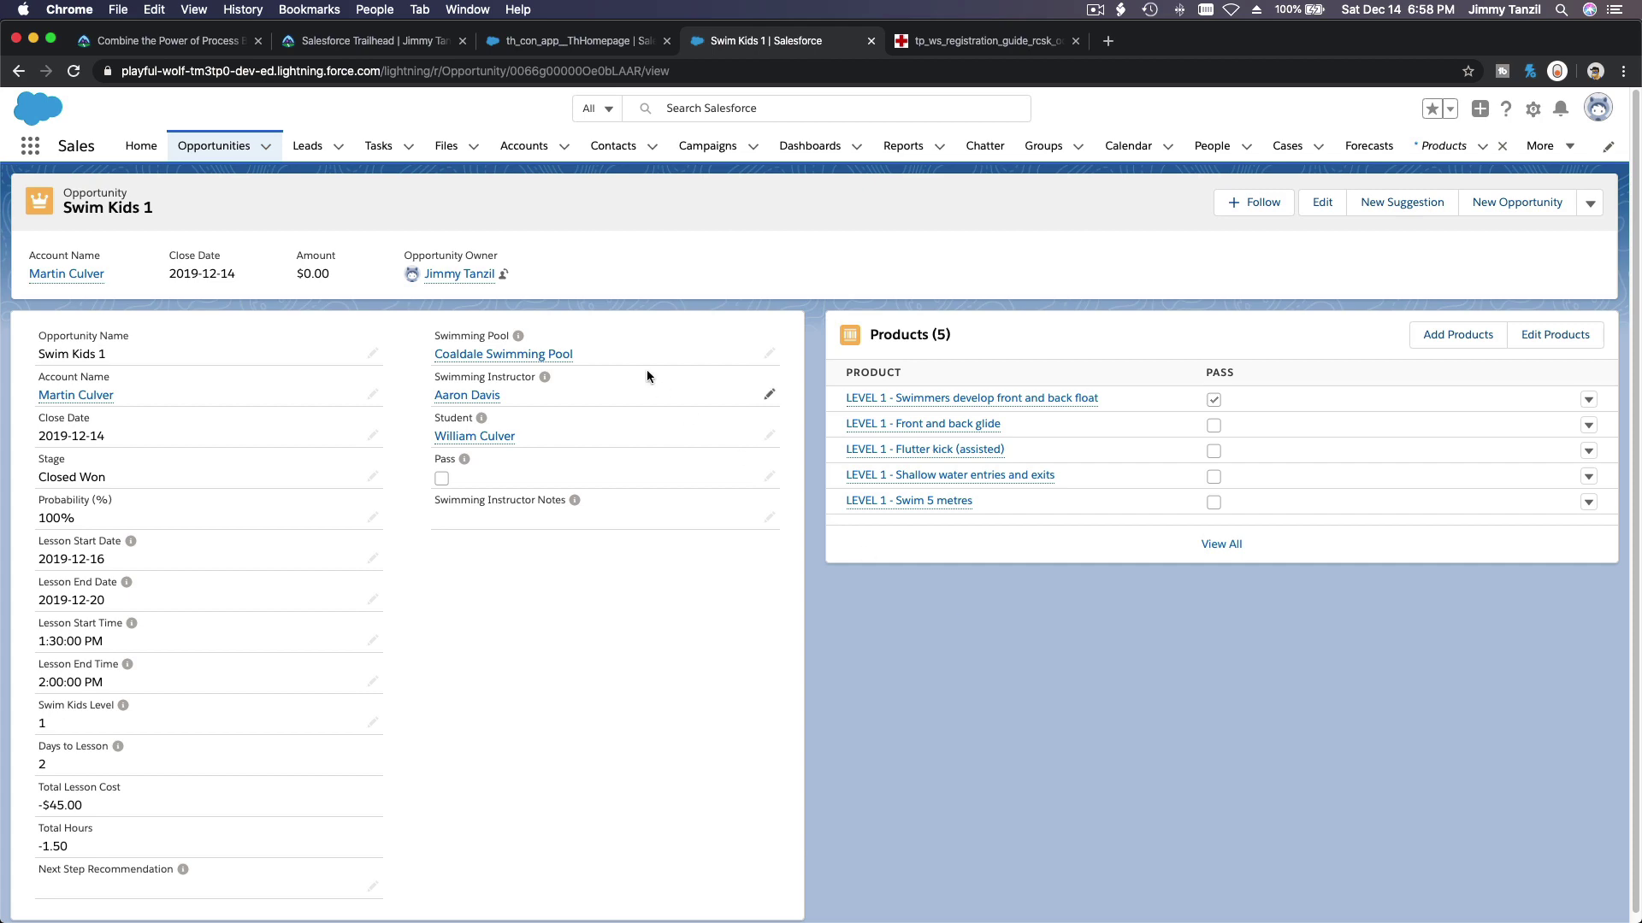
- Review the Trailhead unit on combining Process Builder and Flow Builder, covering record variables, opportunity and product cloning, and finishing the process
{"action": "left_click", "coordinate": [183, 49]}
{"action": "scroll", "coordinate": [429, 290], "scroll_direction": "down", "scroll_amount": 10}
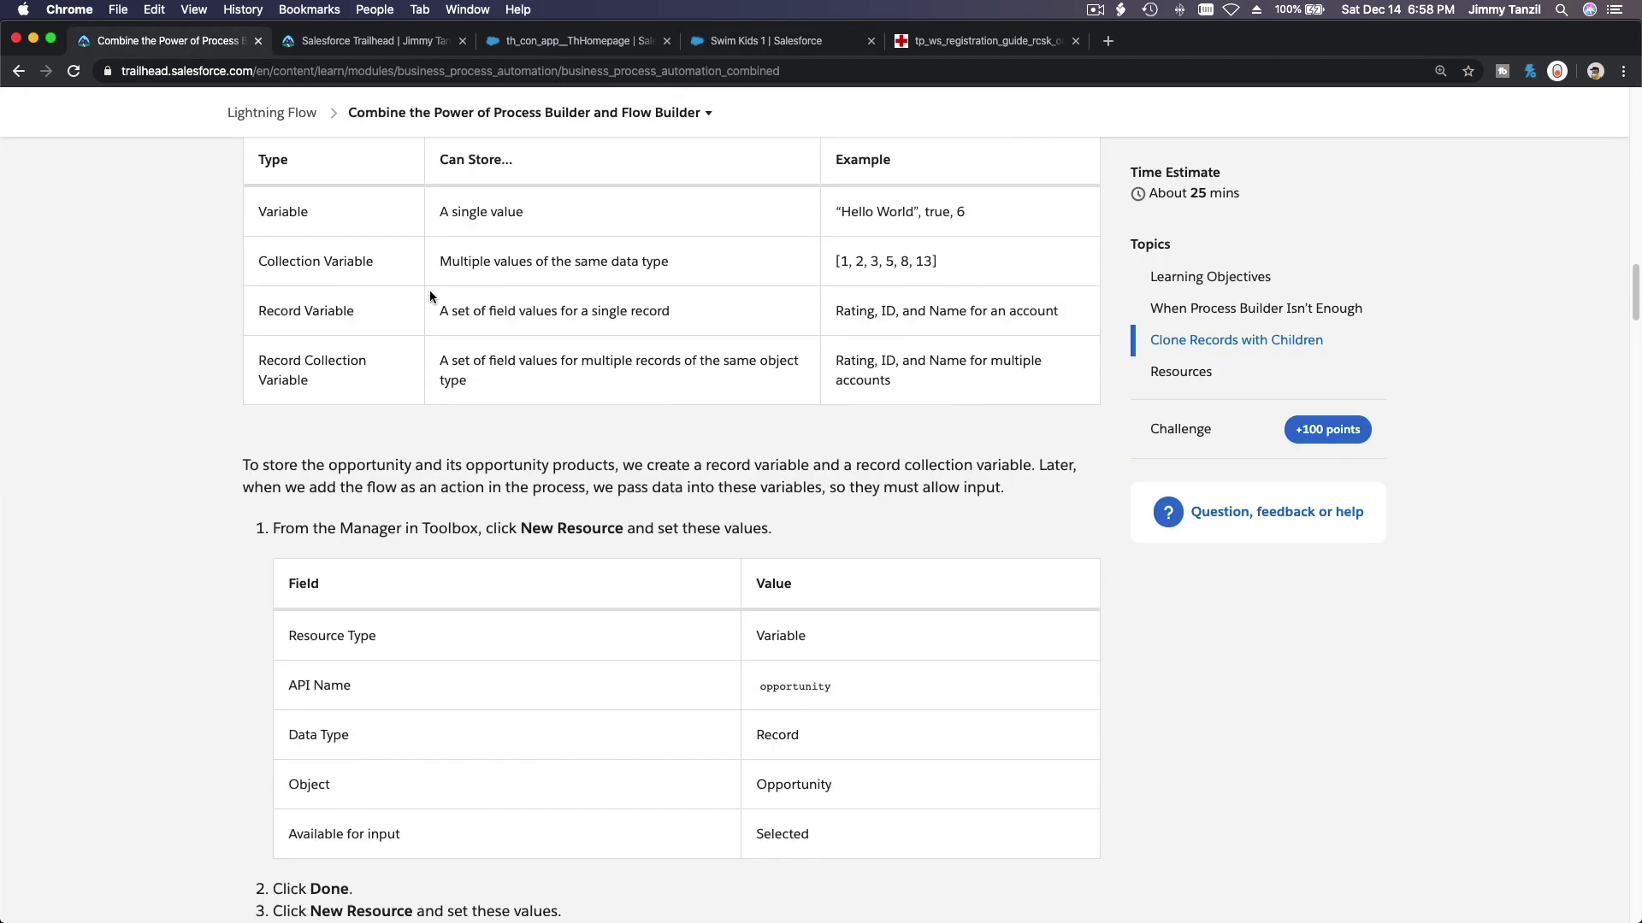
{"action": "scroll", "coordinate": [429, 297], "scroll_direction": "down", "scroll_amount": 15}
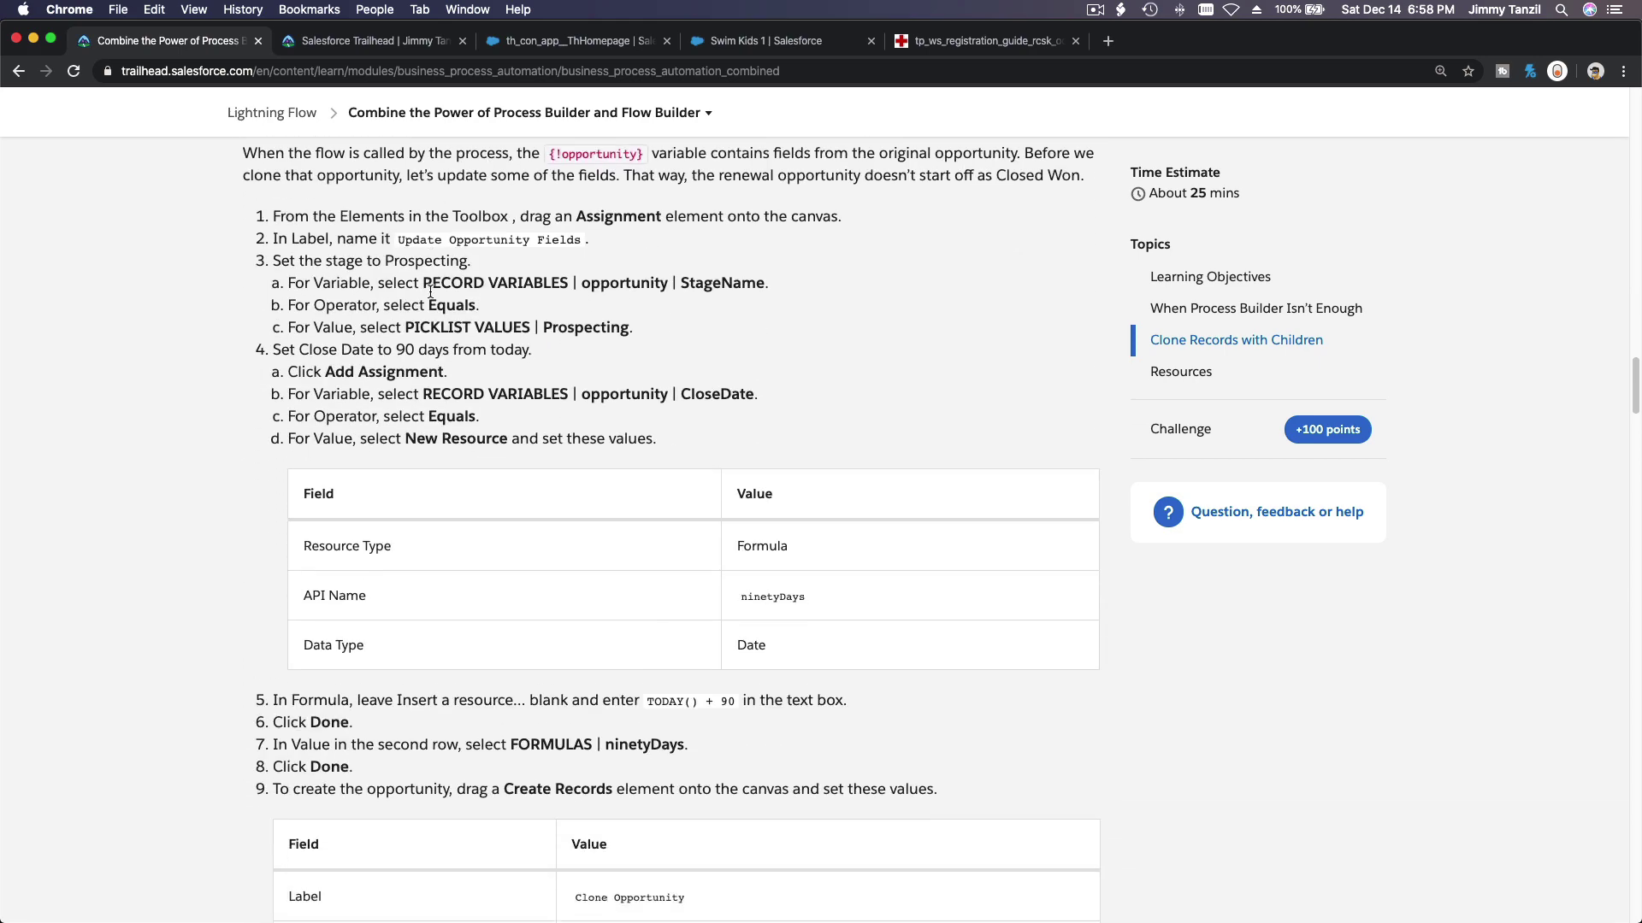
{"action": "scroll", "coordinate": [430, 293], "scroll_direction": "down", "scroll_amount": 15}
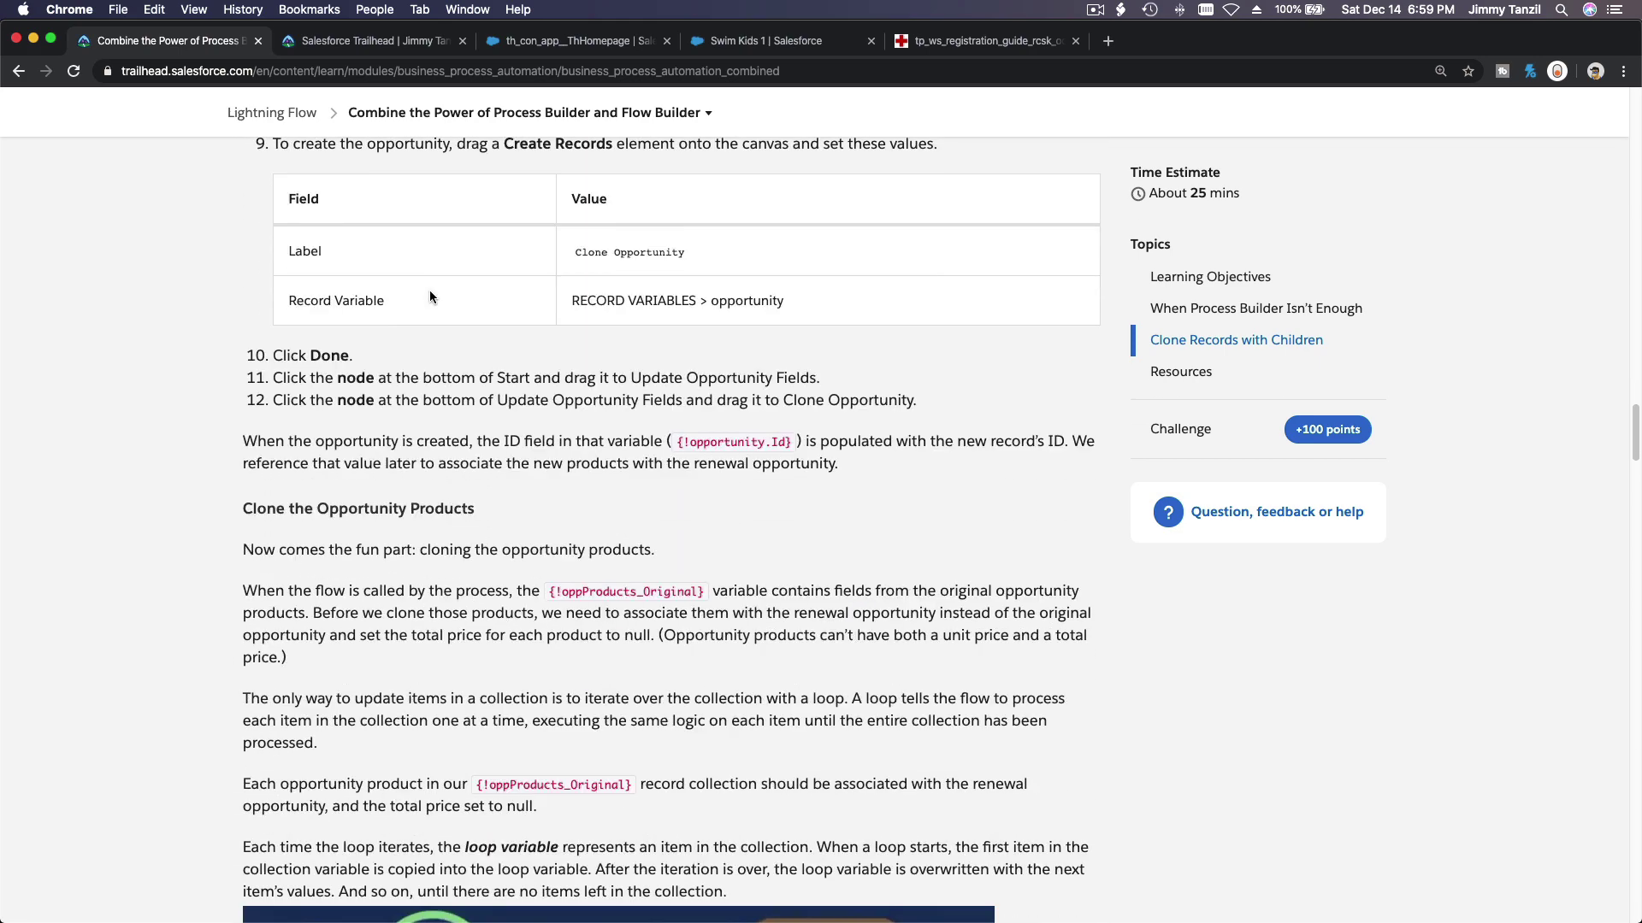
{"action": "scroll", "coordinate": [429, 297], "scroll_direction": "down", "scroll_amount": 20}
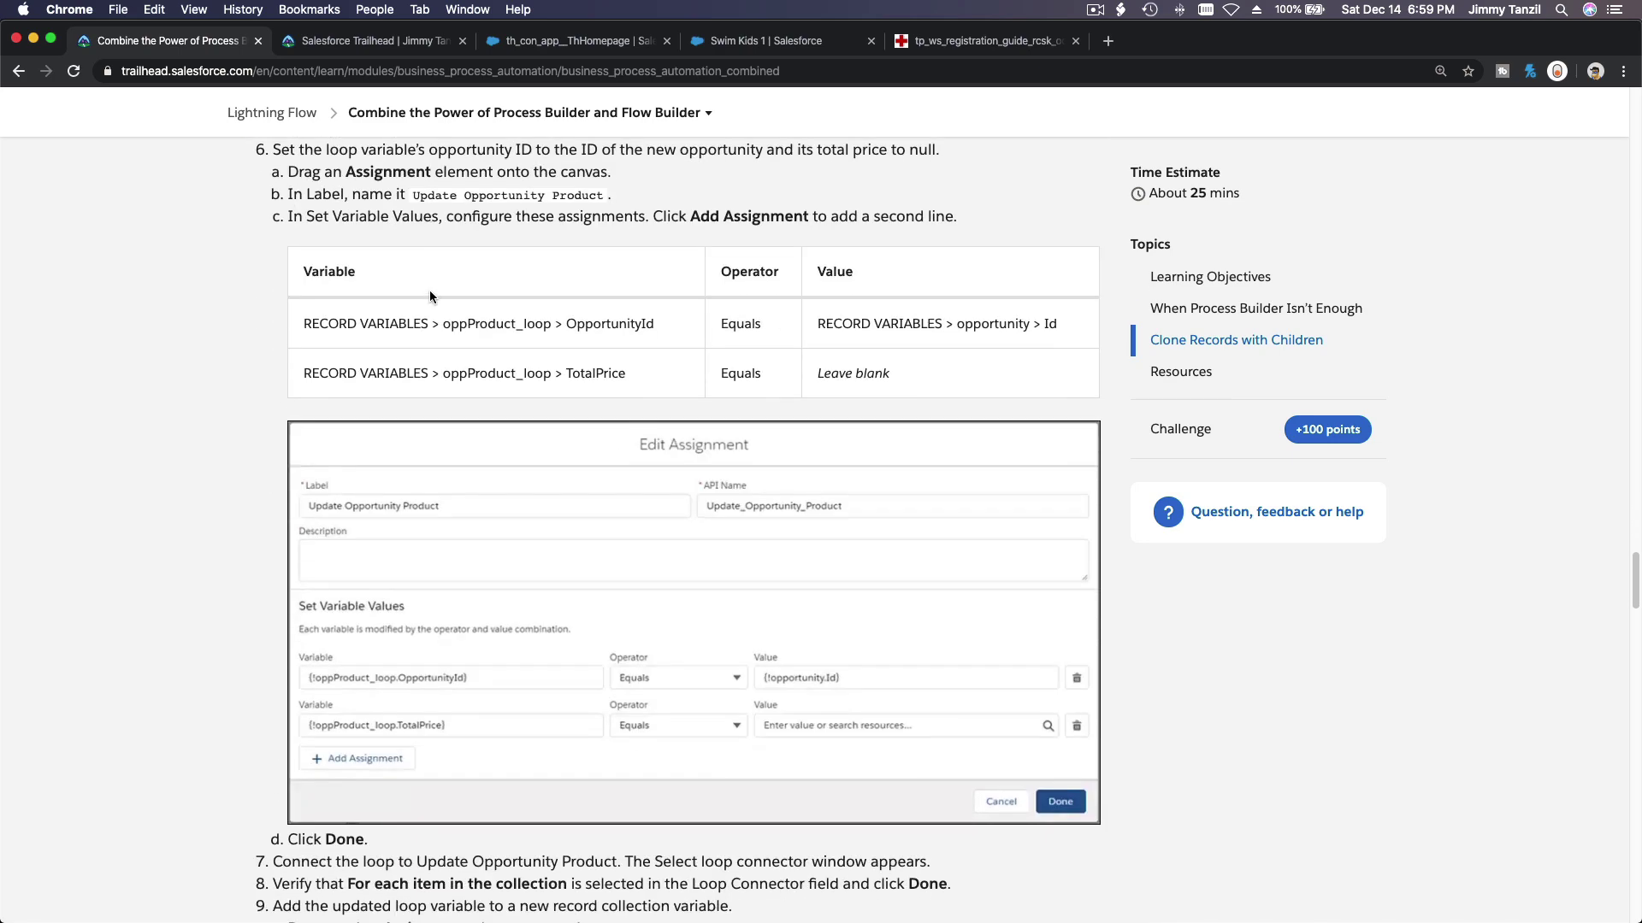
{"action": "scroll", "coordinate": [429, 297], "scroll_direction": "down", "scroll_amount": 15}
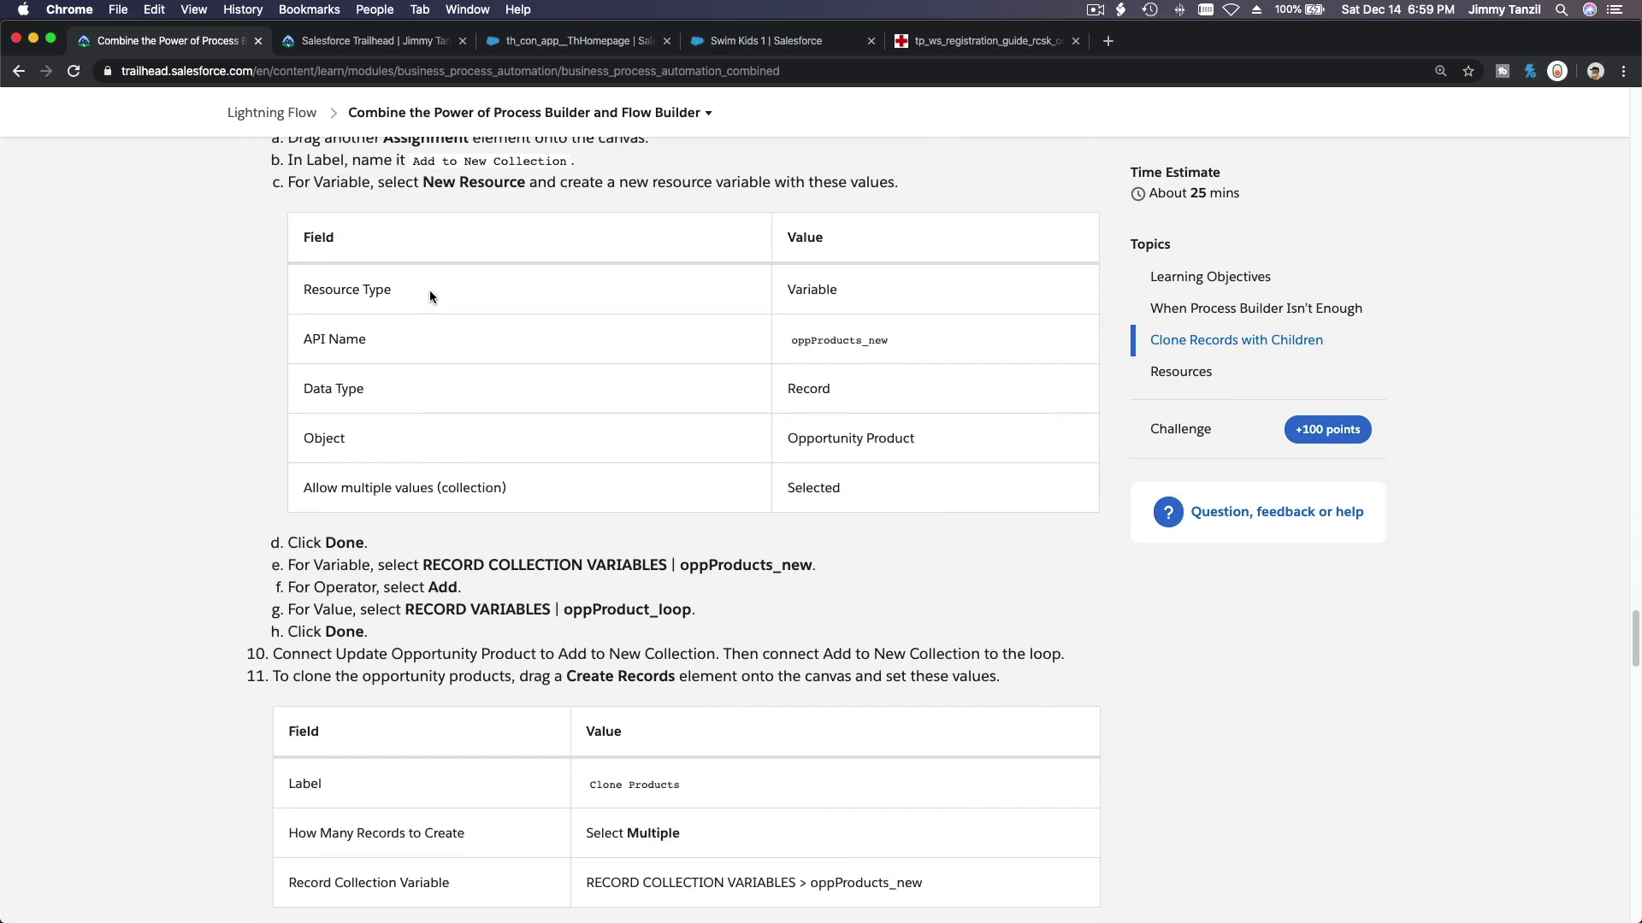
{"action": "scroll", "coordinate": [429, 297], "scroll_direction": "down", "scroll_amount": 1}
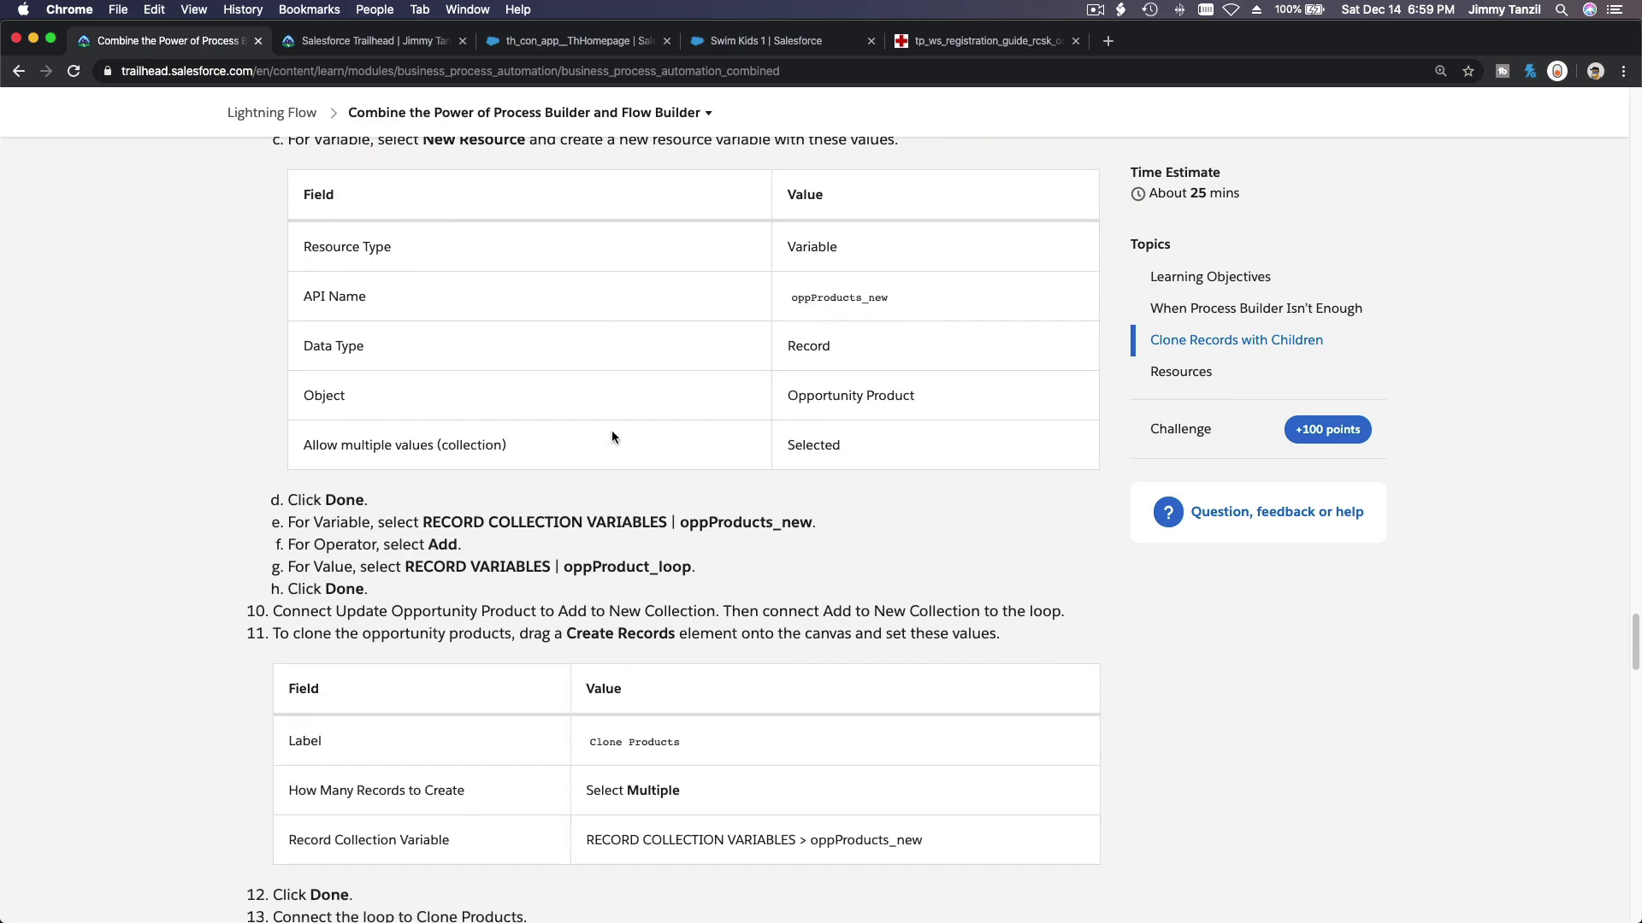
{"action": "scroll", "coordinate": [612, 429], "scroll_direction": "down", "scroll_amount": 14}
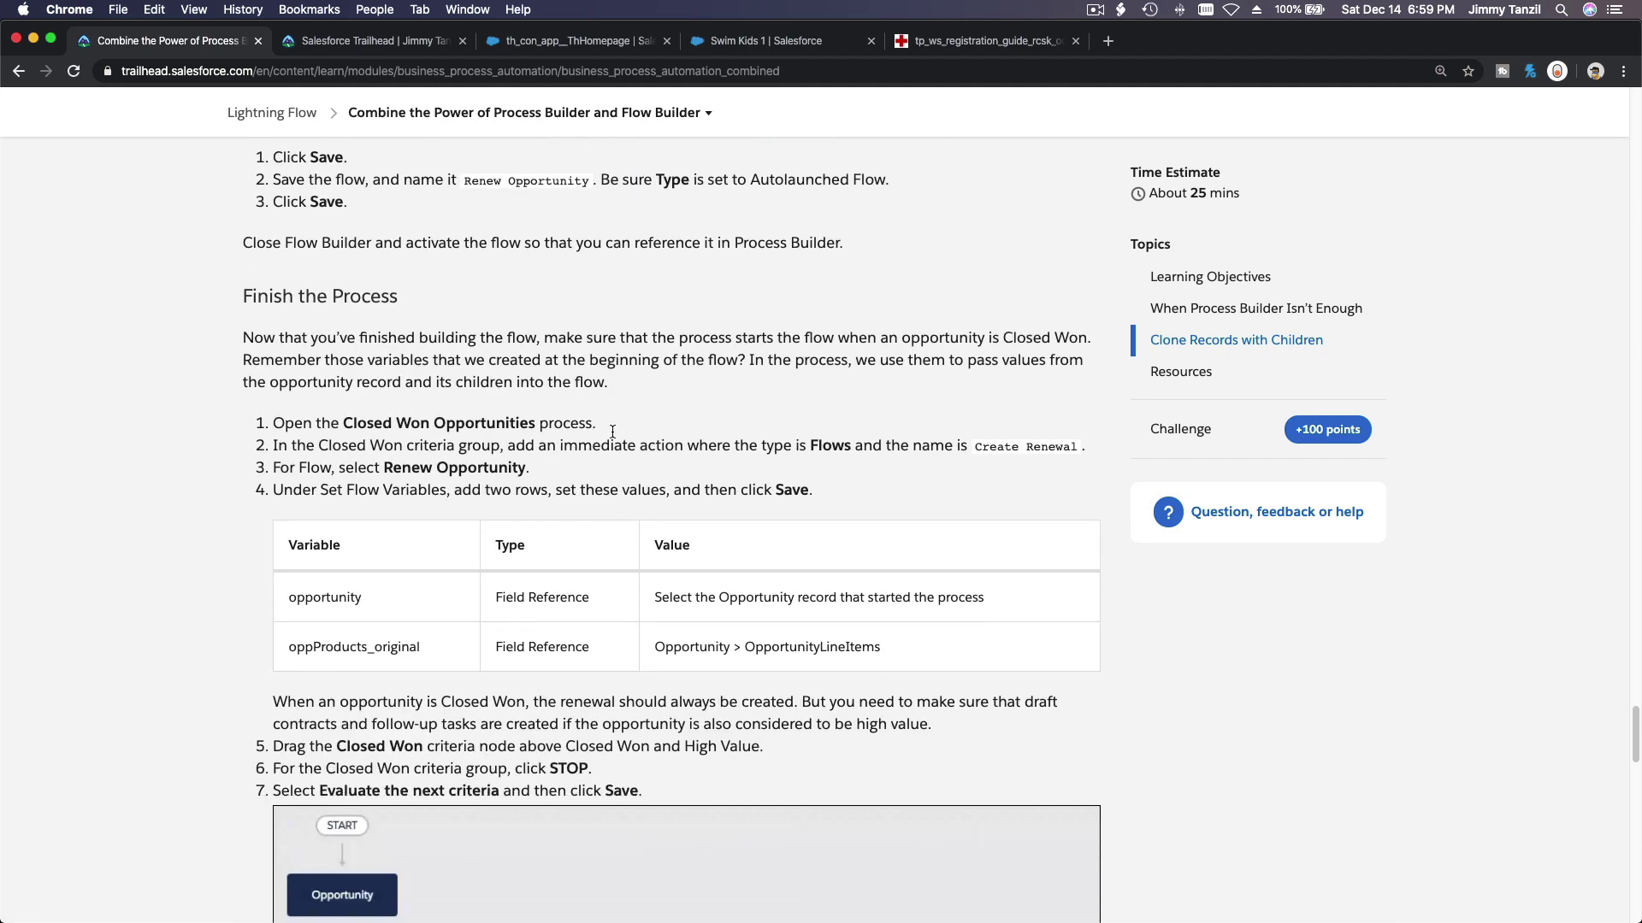
{"action": "scroll", "coordinate": [612, 431], "scroll_direction": "down", "scroll_amount": 10}
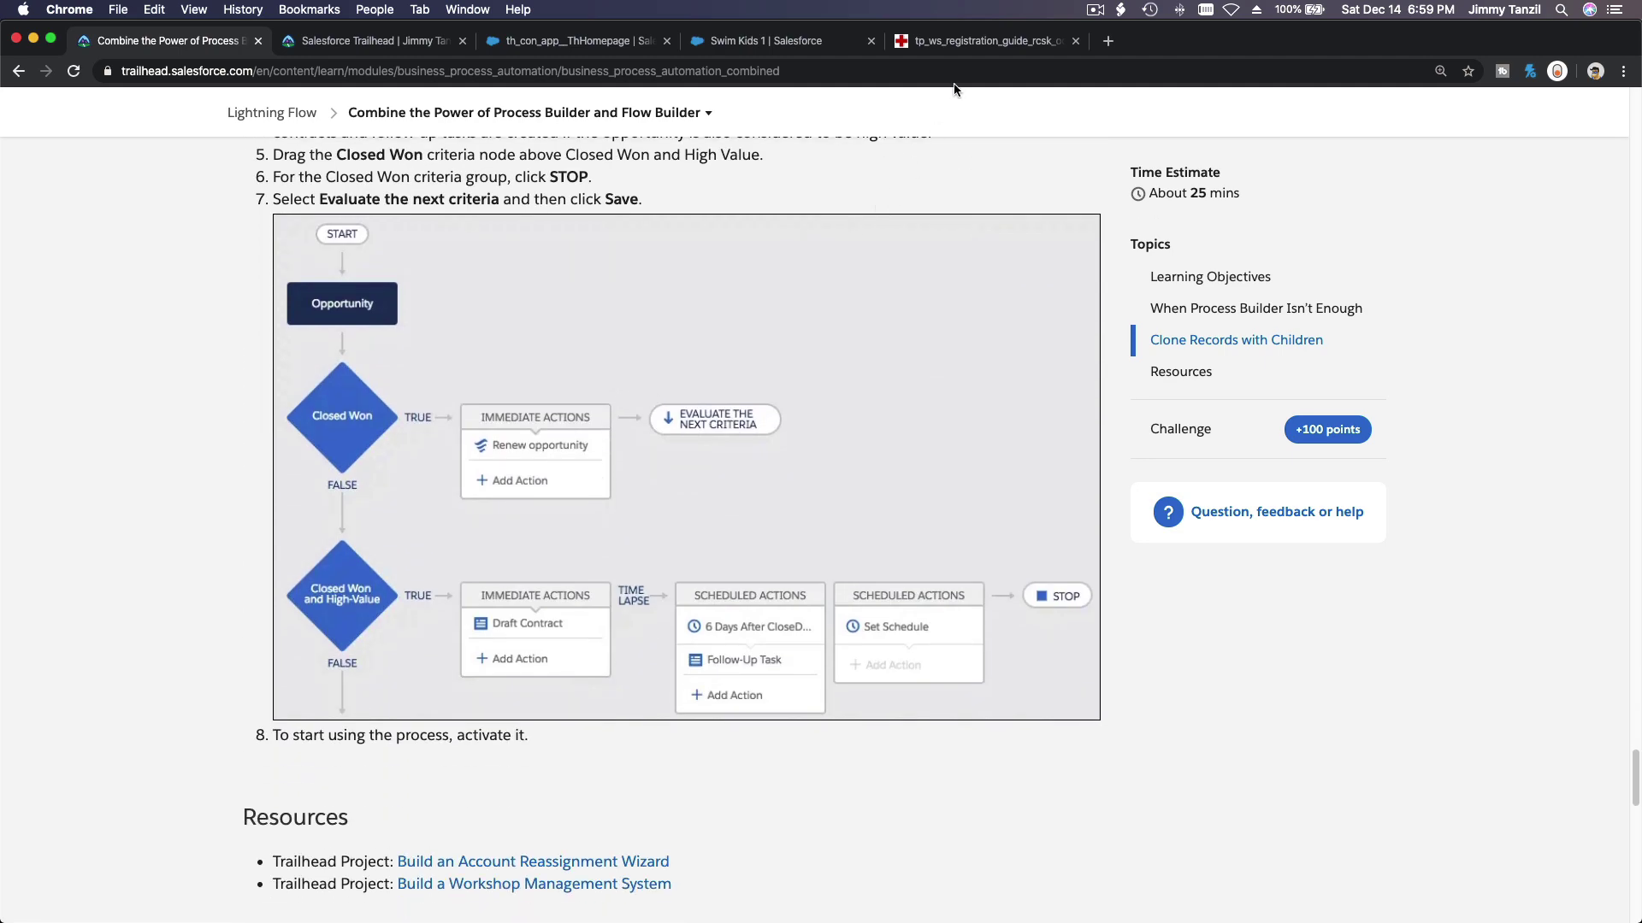
- Review the Level 1 skills in the Red Cross registration guide again and return to the Swim Kids 1 opportunity
{"action": "left_click", "coordinate": [952, 39]}
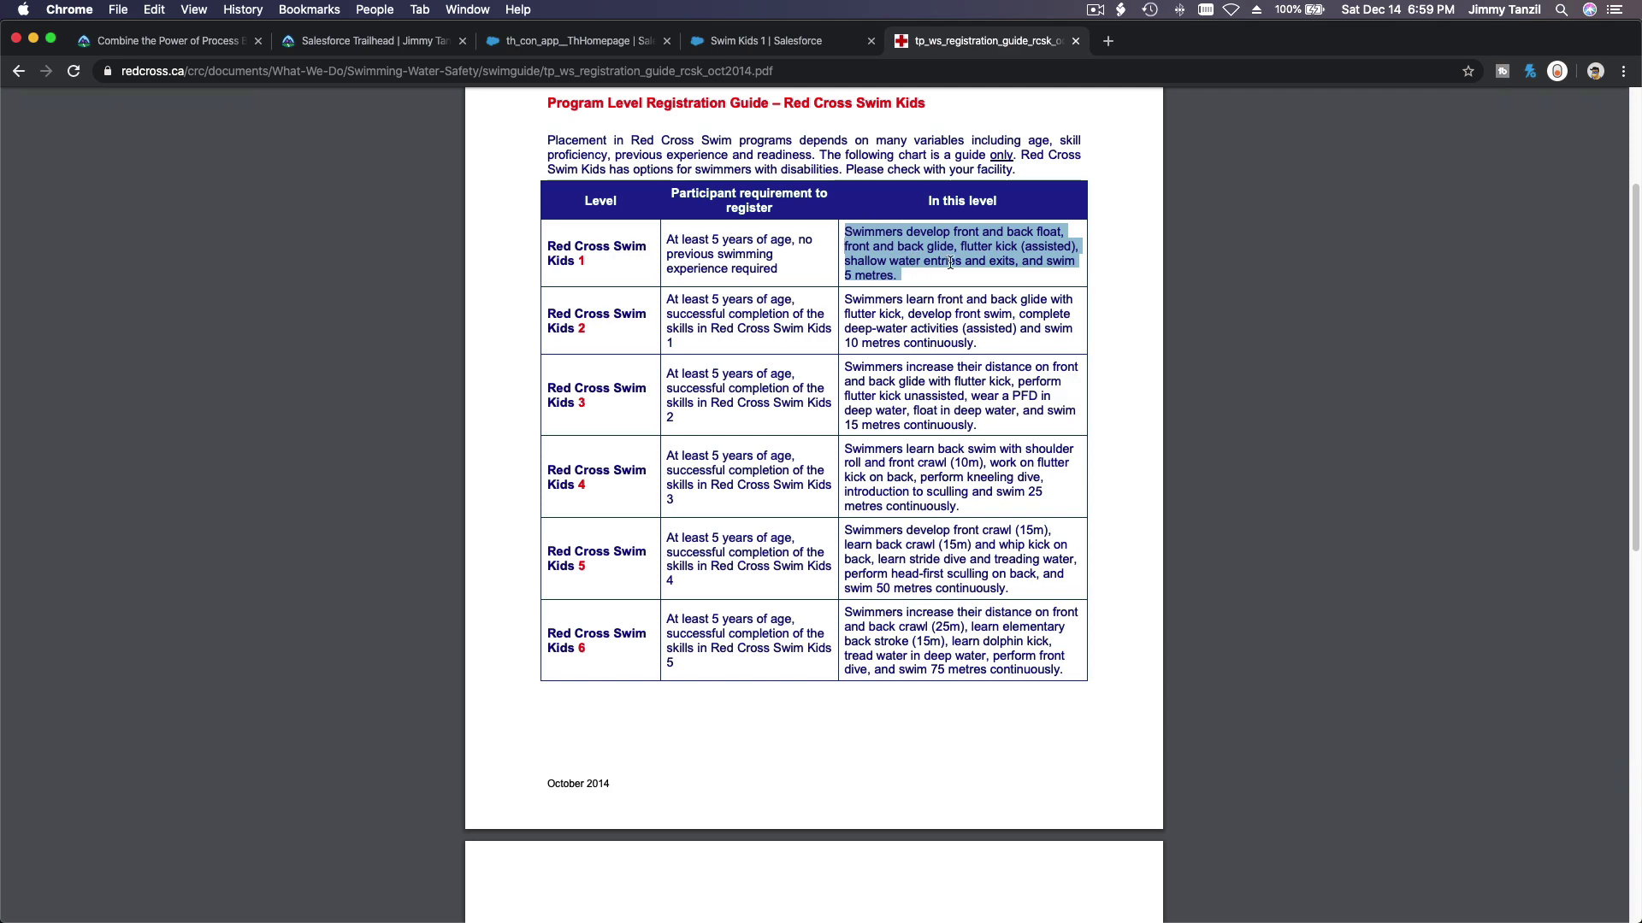
{"action": "left_click", "coordinate": [741, 47]}
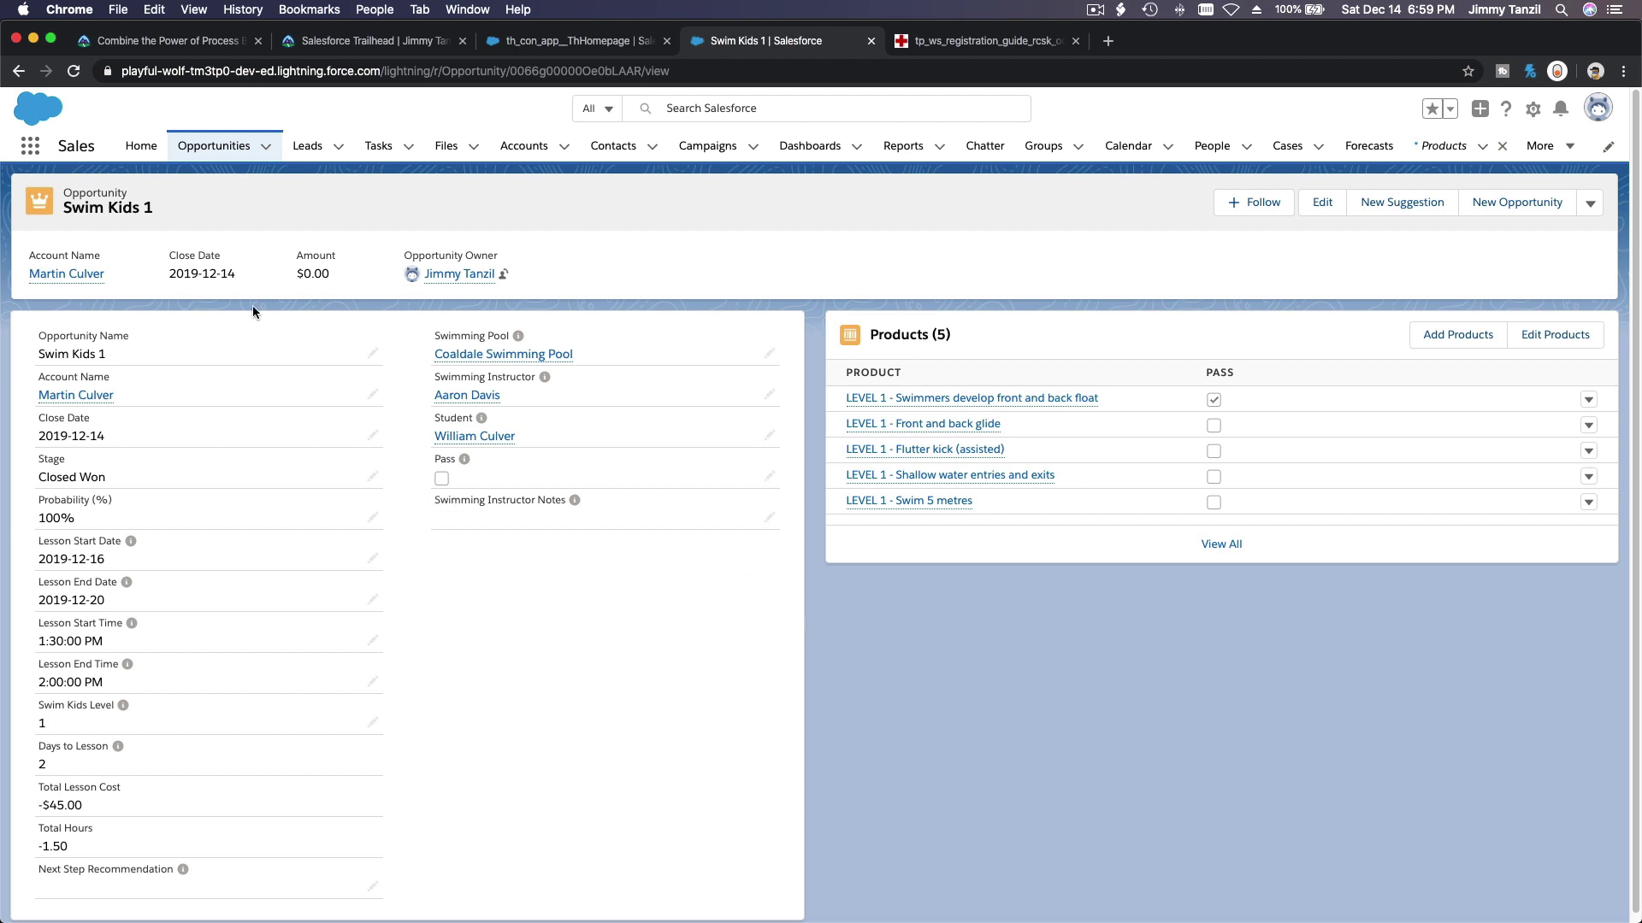
{"action": "double_click", "coordinate": [108, 188]}
{"action": "left_click", "coordinate": [590, 217]}
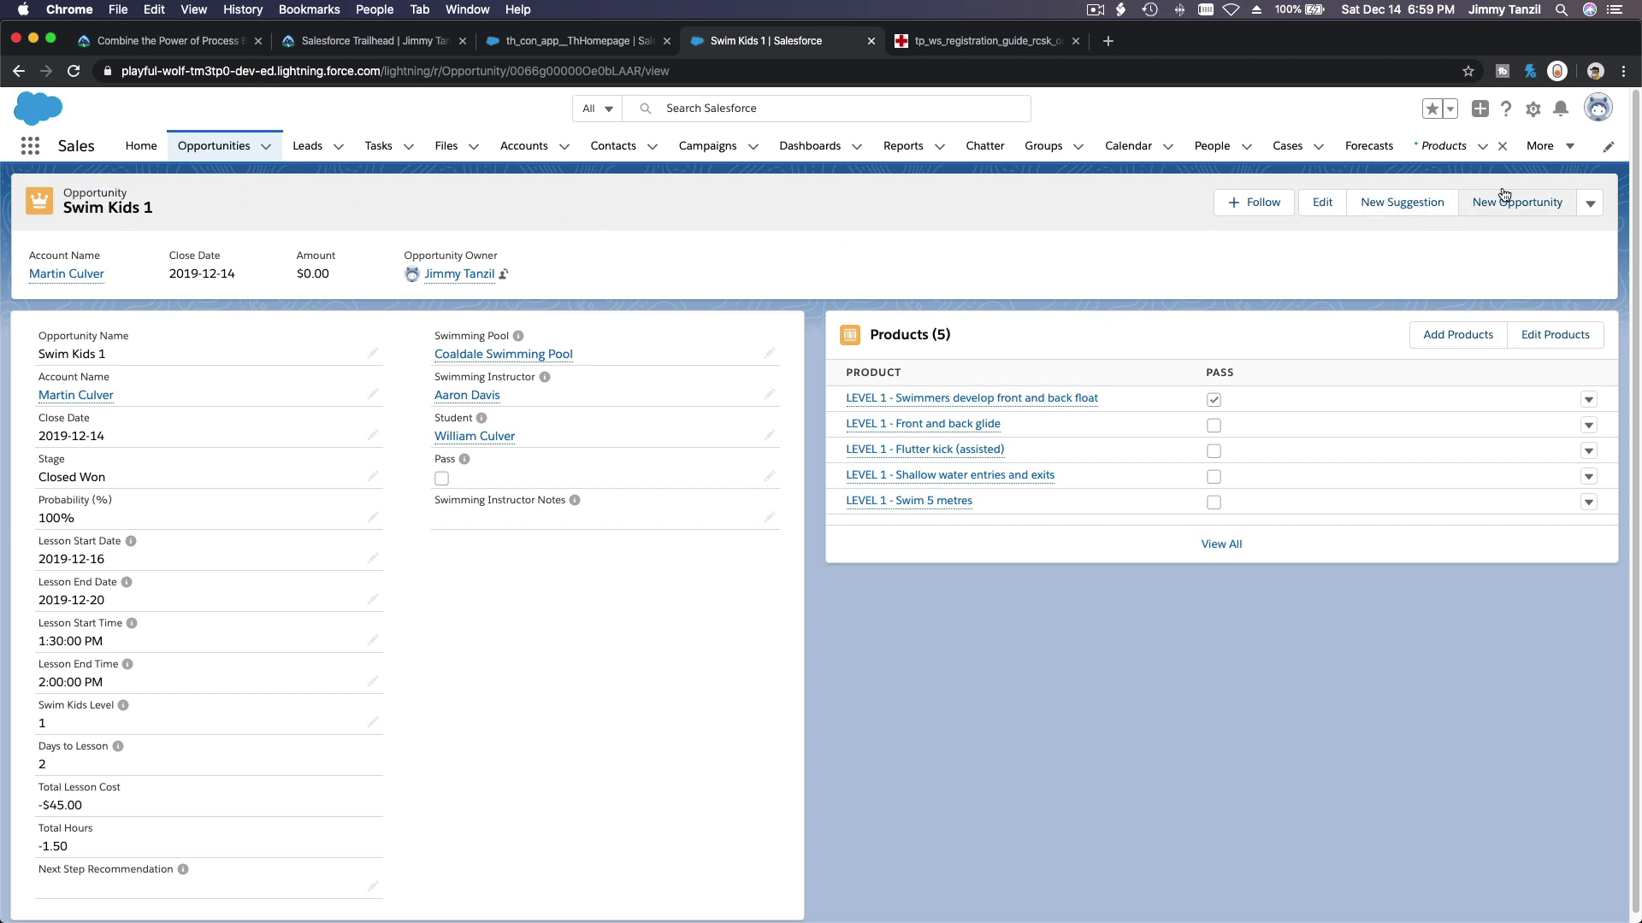
- Open the fields and relationships of the Opportunity object in the Setup Object Manager
{"action": "left_click", "coordinate": [1533, 109]}
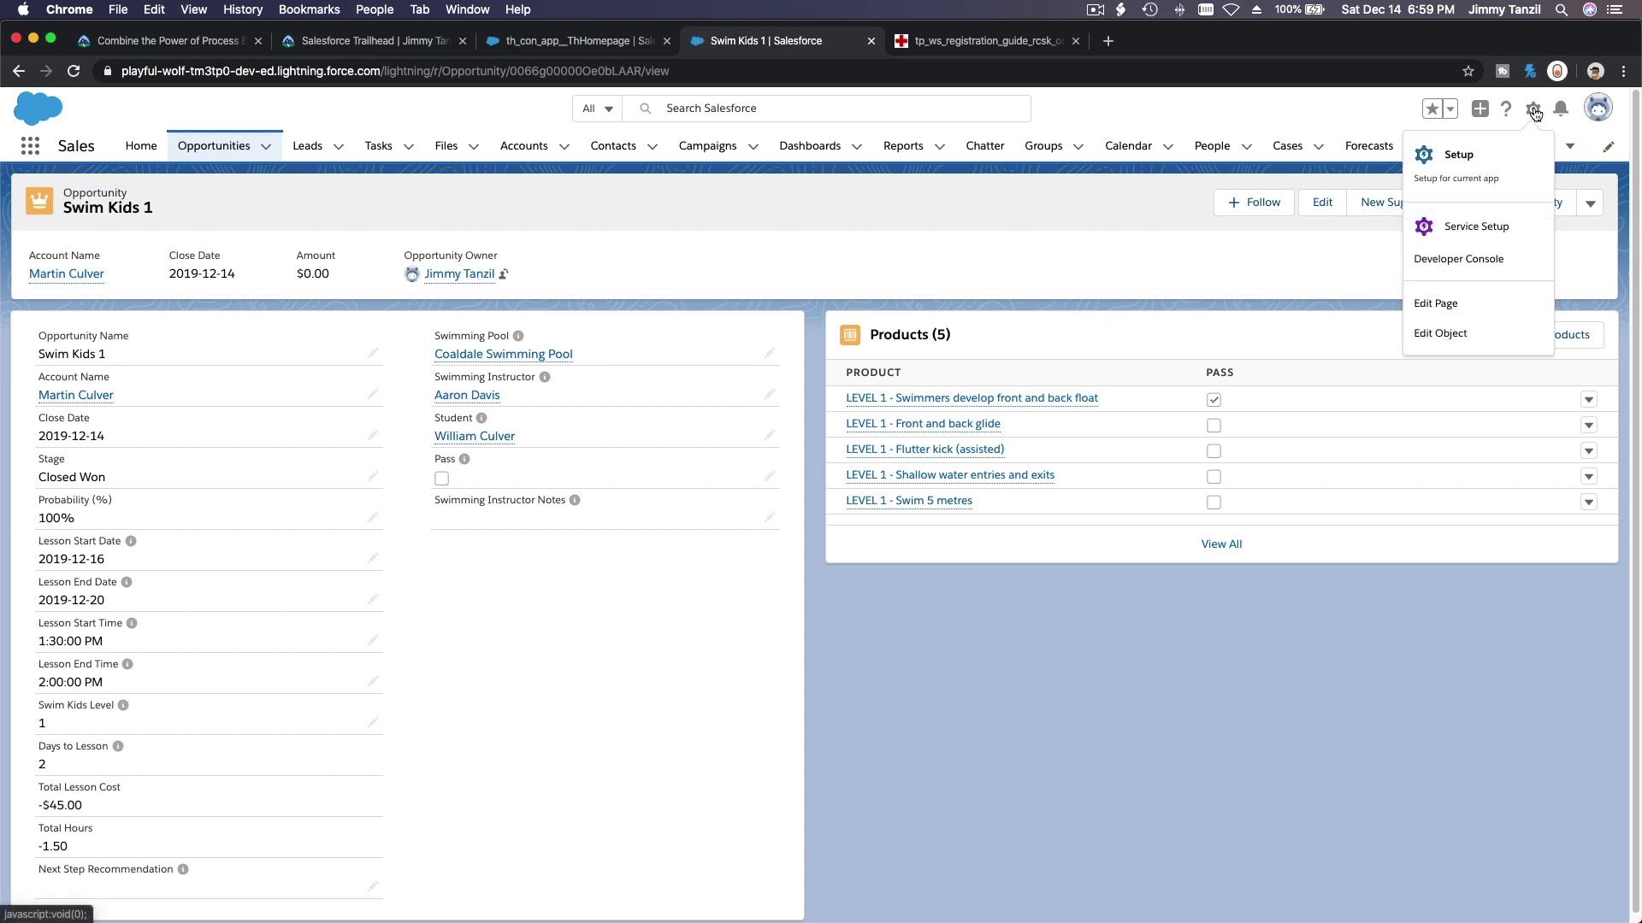
{"action": "left_click", "coordinate": [1534, 158]}
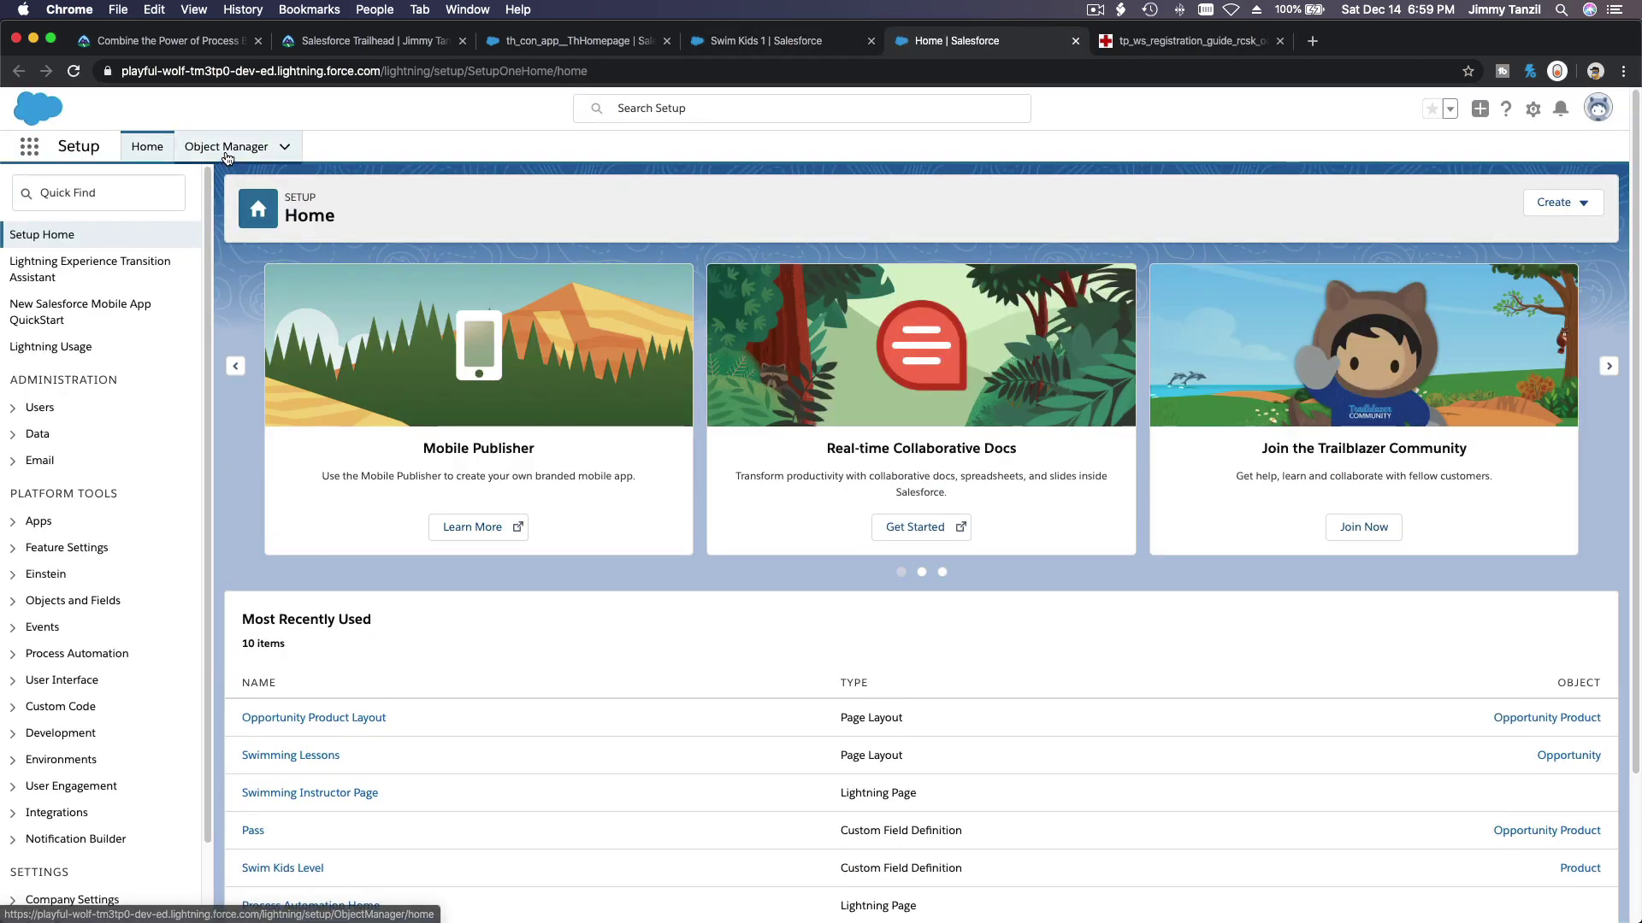
{"action": "left_click", "coordinate": [227, 154]}
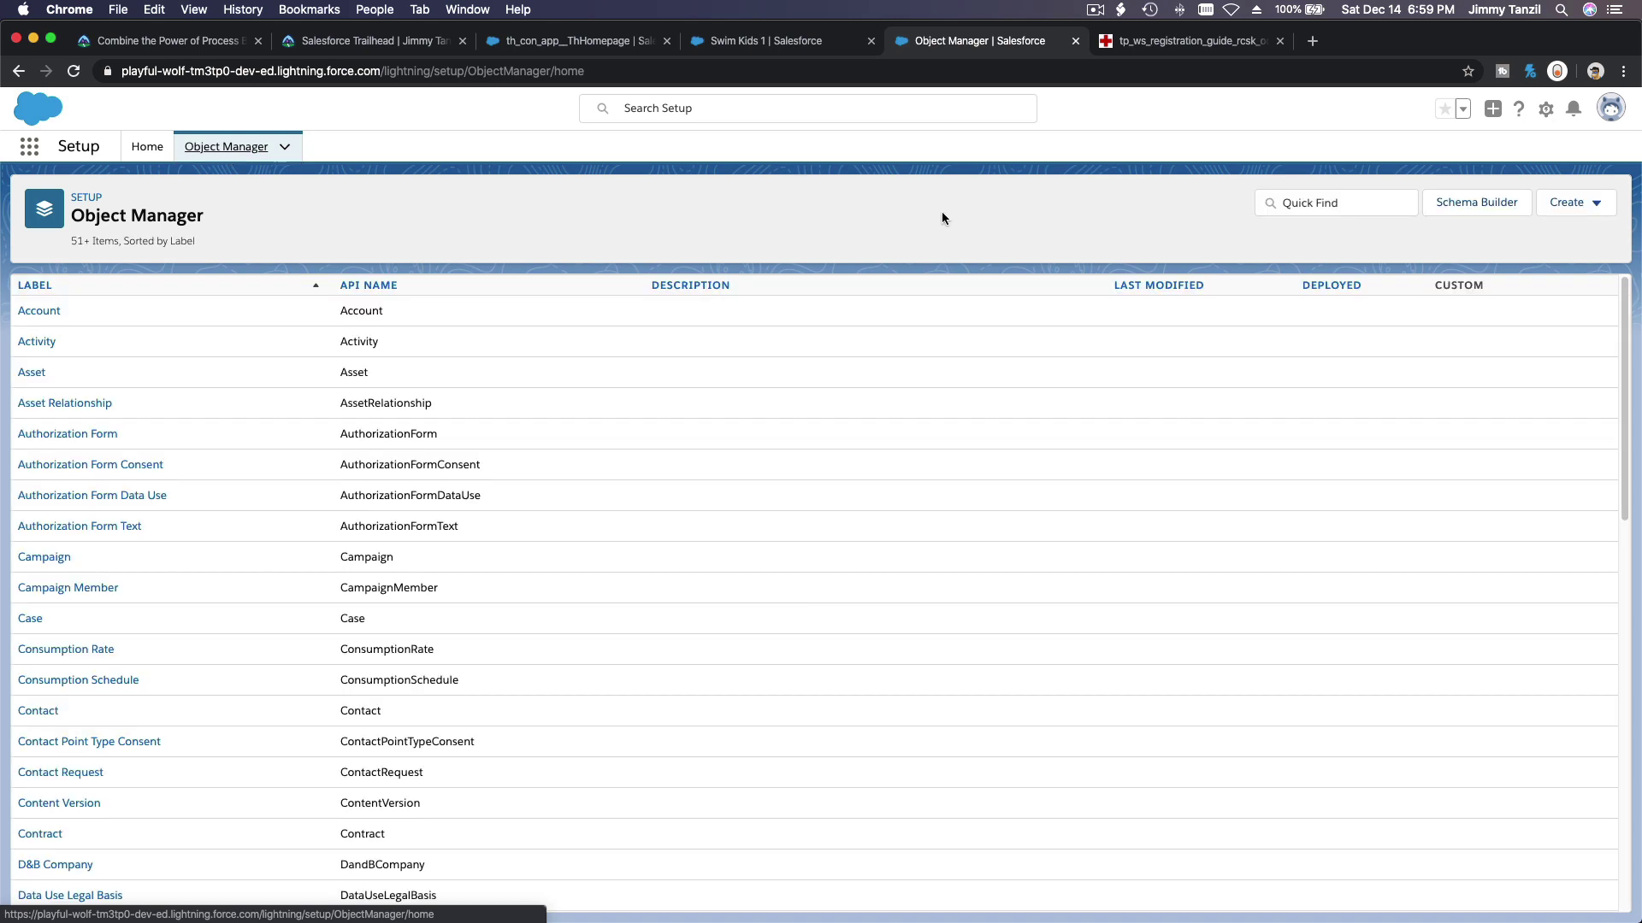
{"action": "left_click", "coordinate": [1318, 213]}
{"action": "type", "text": "Opp"}
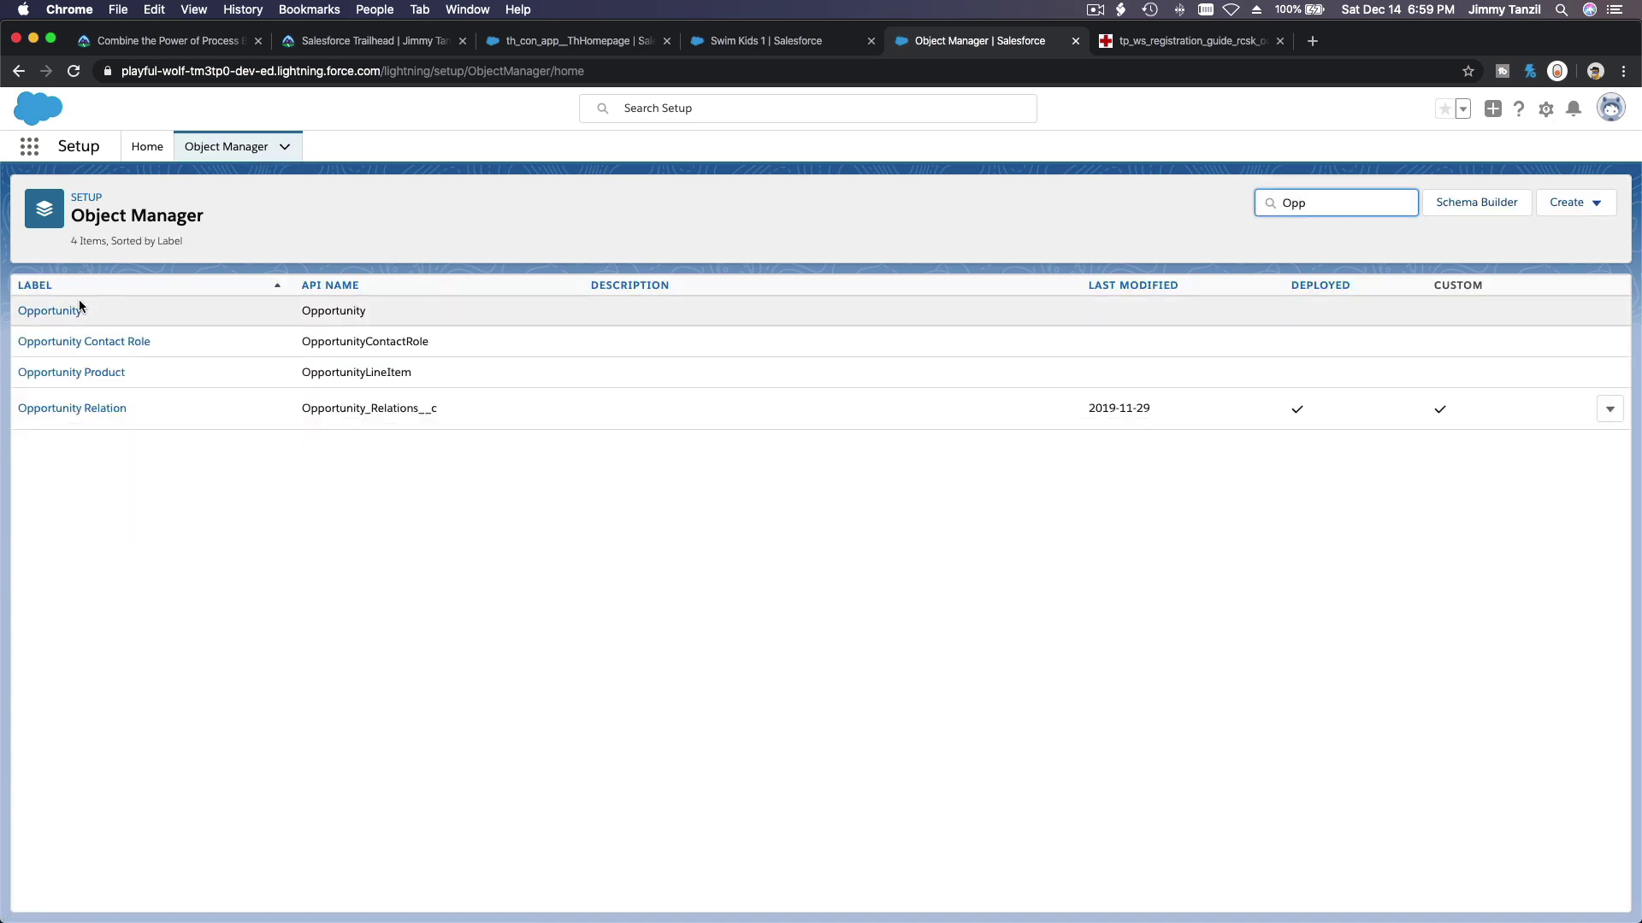
{"action": "left_click", "coordinate": [52, 311]}
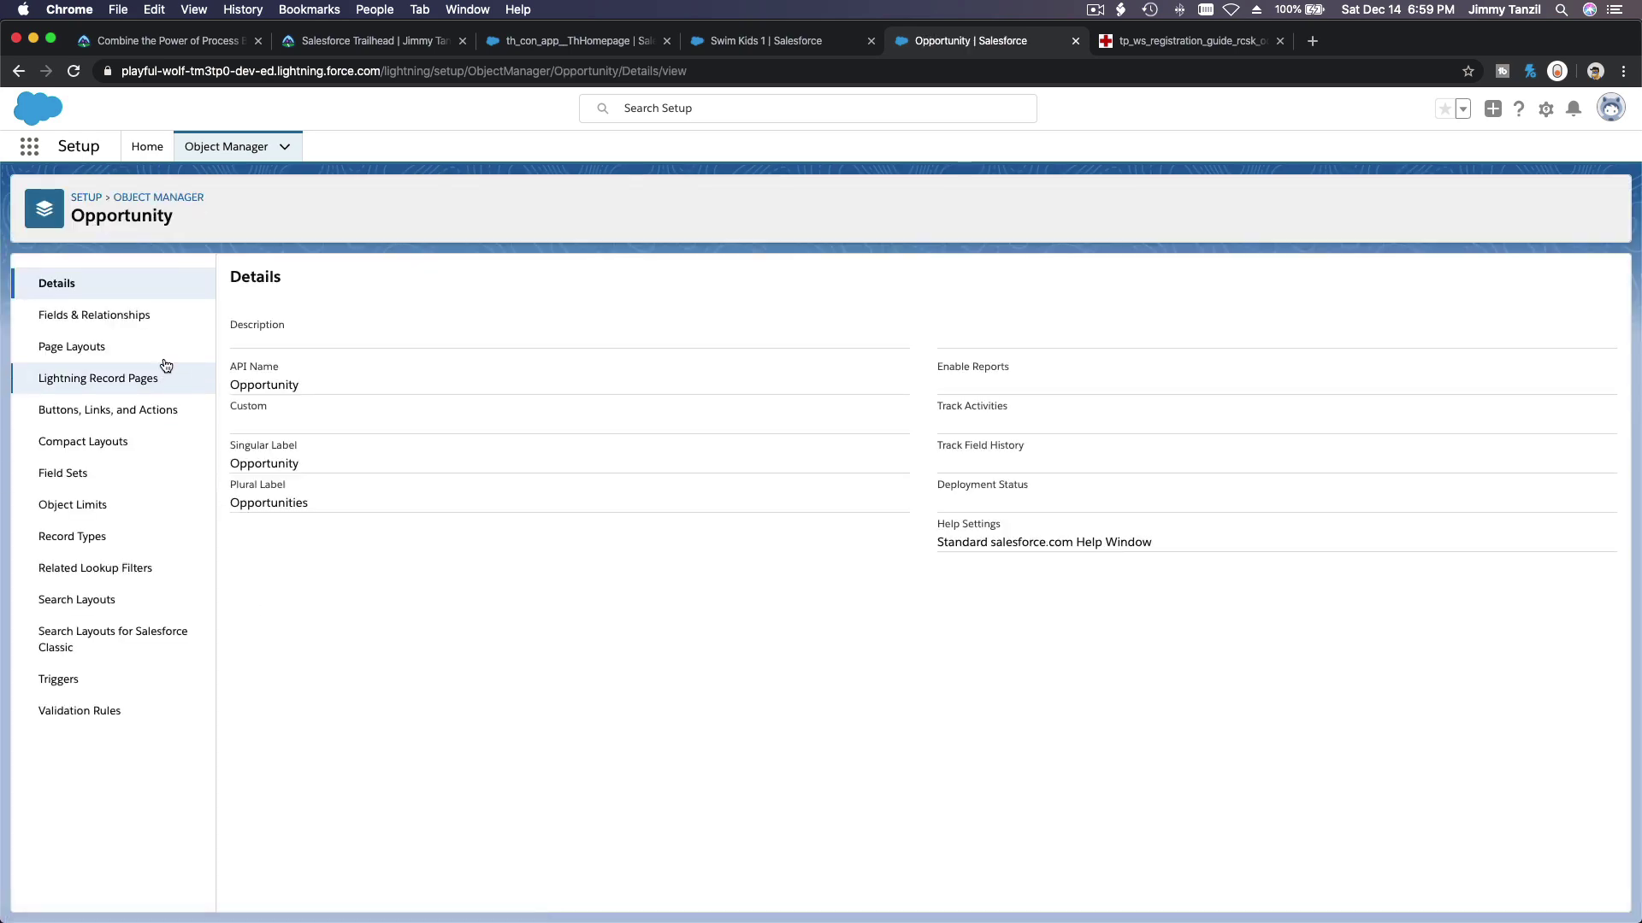
{"action": "left_click", "coordinate": [157, 316]}
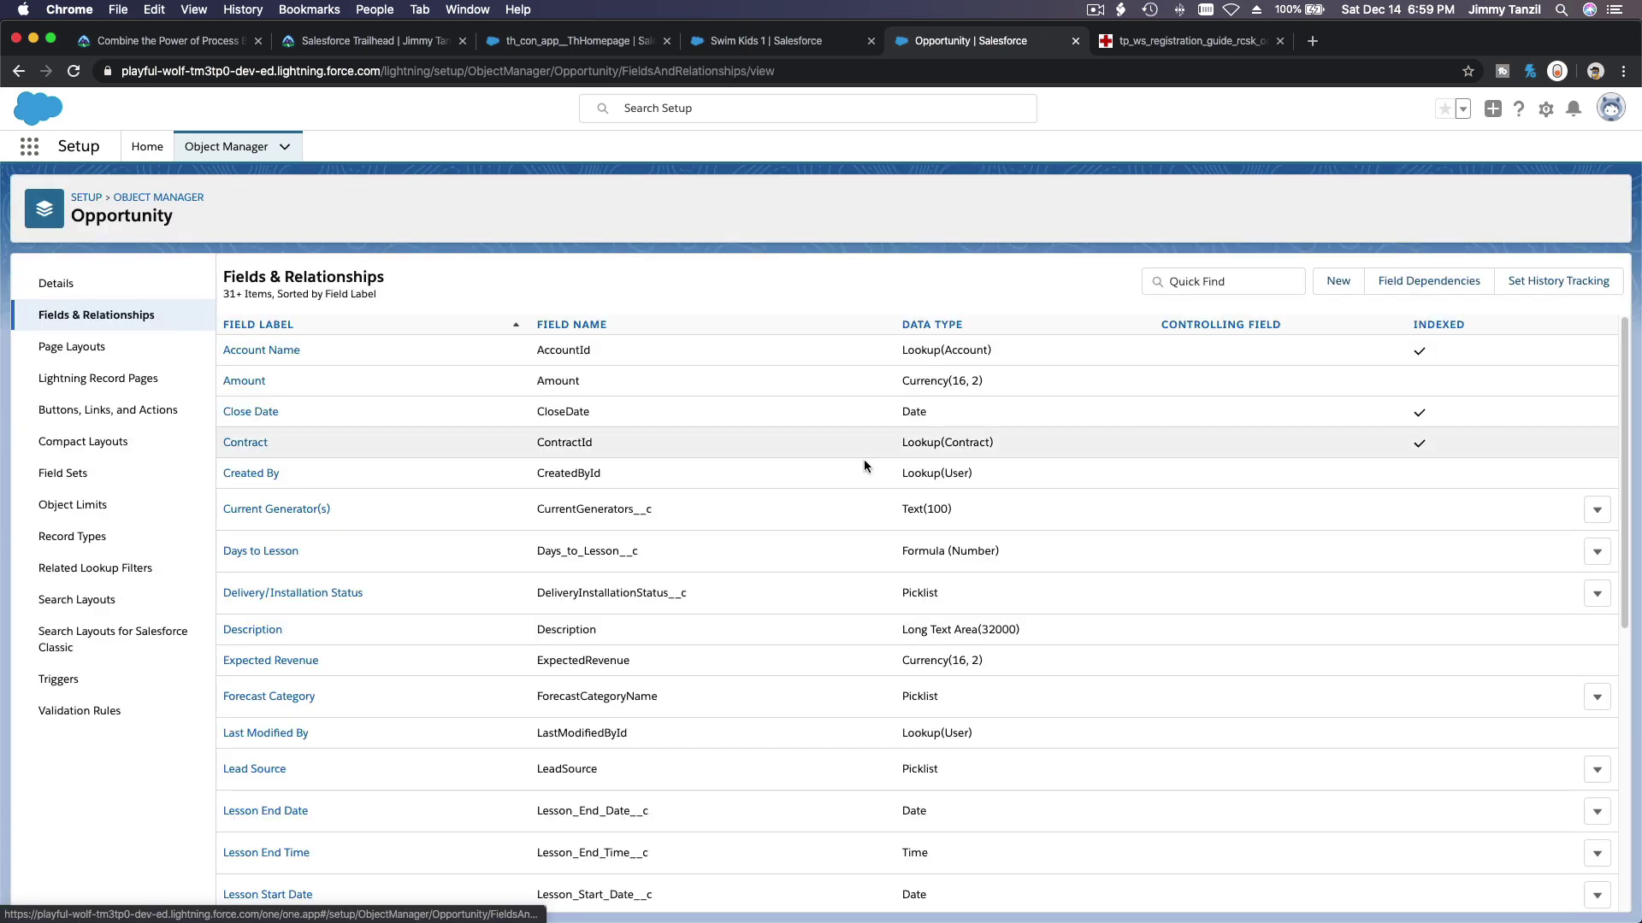
- Create a new Checkbox custom field on Opportunity and label it "Repeat Current Level"
{"action": "left_click", "coordinate": [1336, 281]}
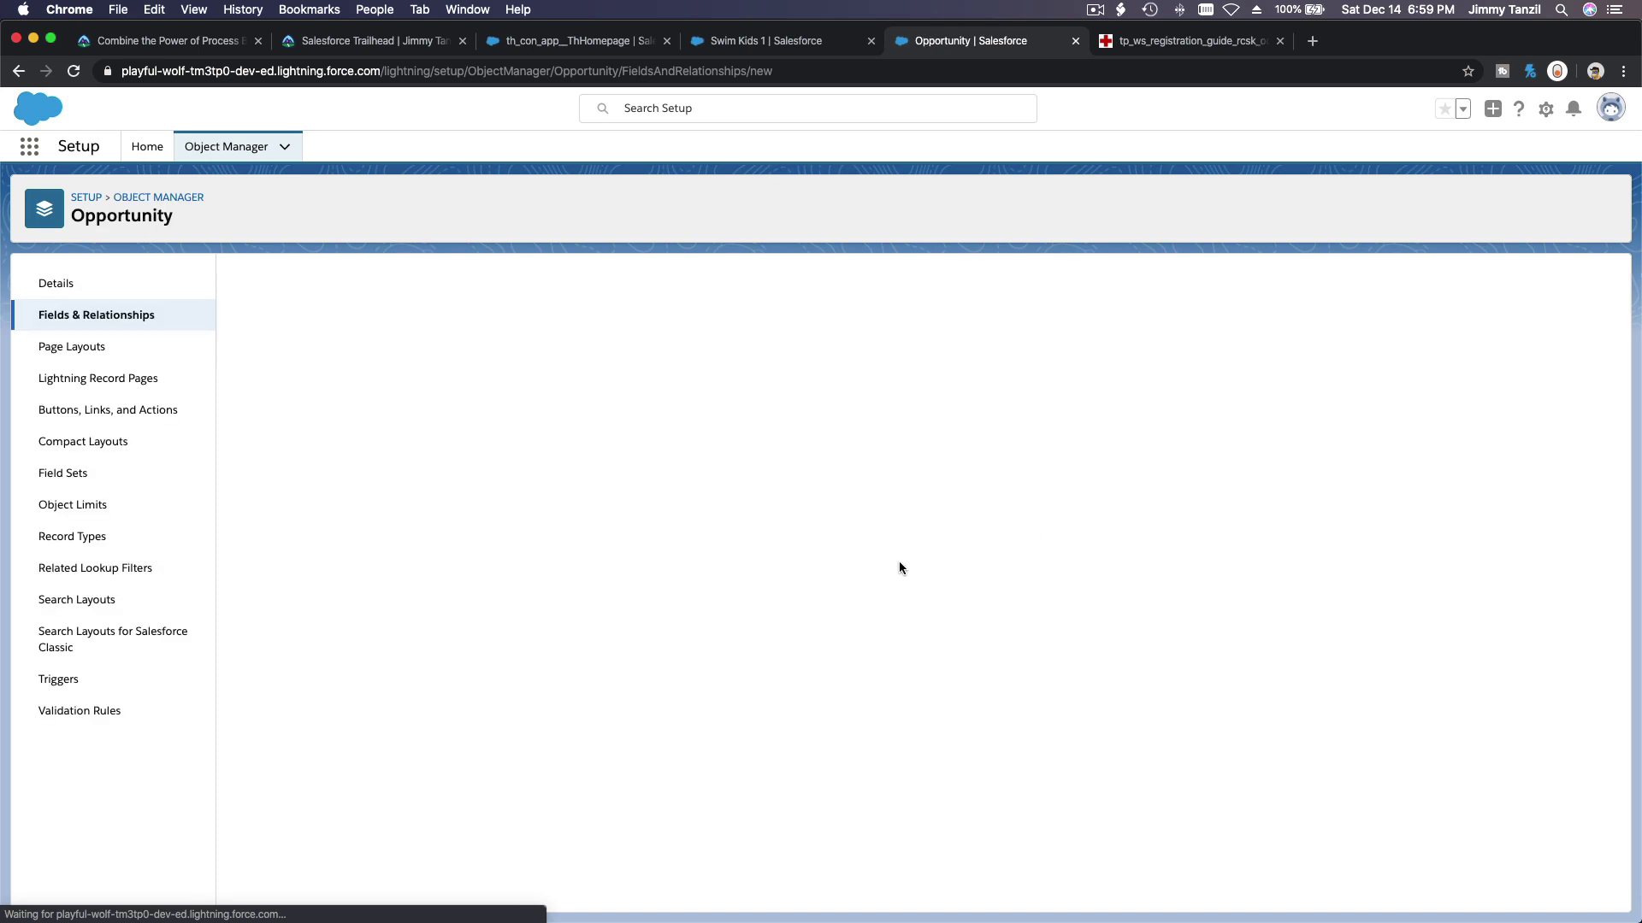
{"action": "scroll", "coordinate": [432, 509], "scroll_direction": "down", "scroll_amount": 3}
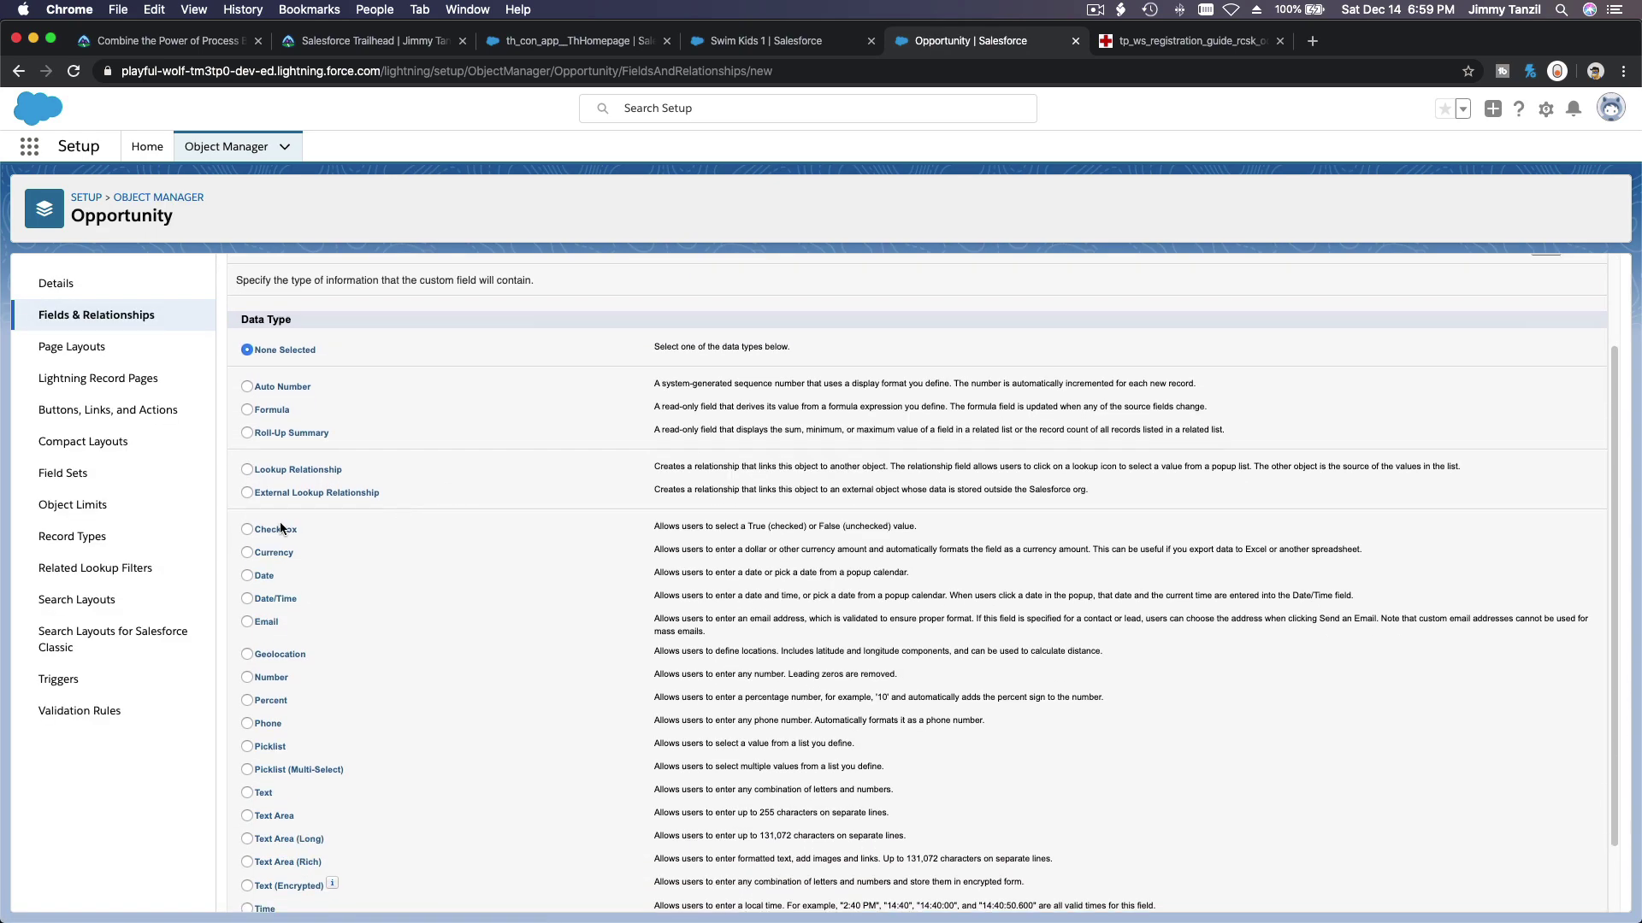
{"action": "left_click", "coordinate": [246, 530]}
{"action": "scroll", "coordinate": [1112, 641], "scroll_direction": "down", "scroll_amount": 2}
{"action": "left_click", "coordinate": [1544, 892]}
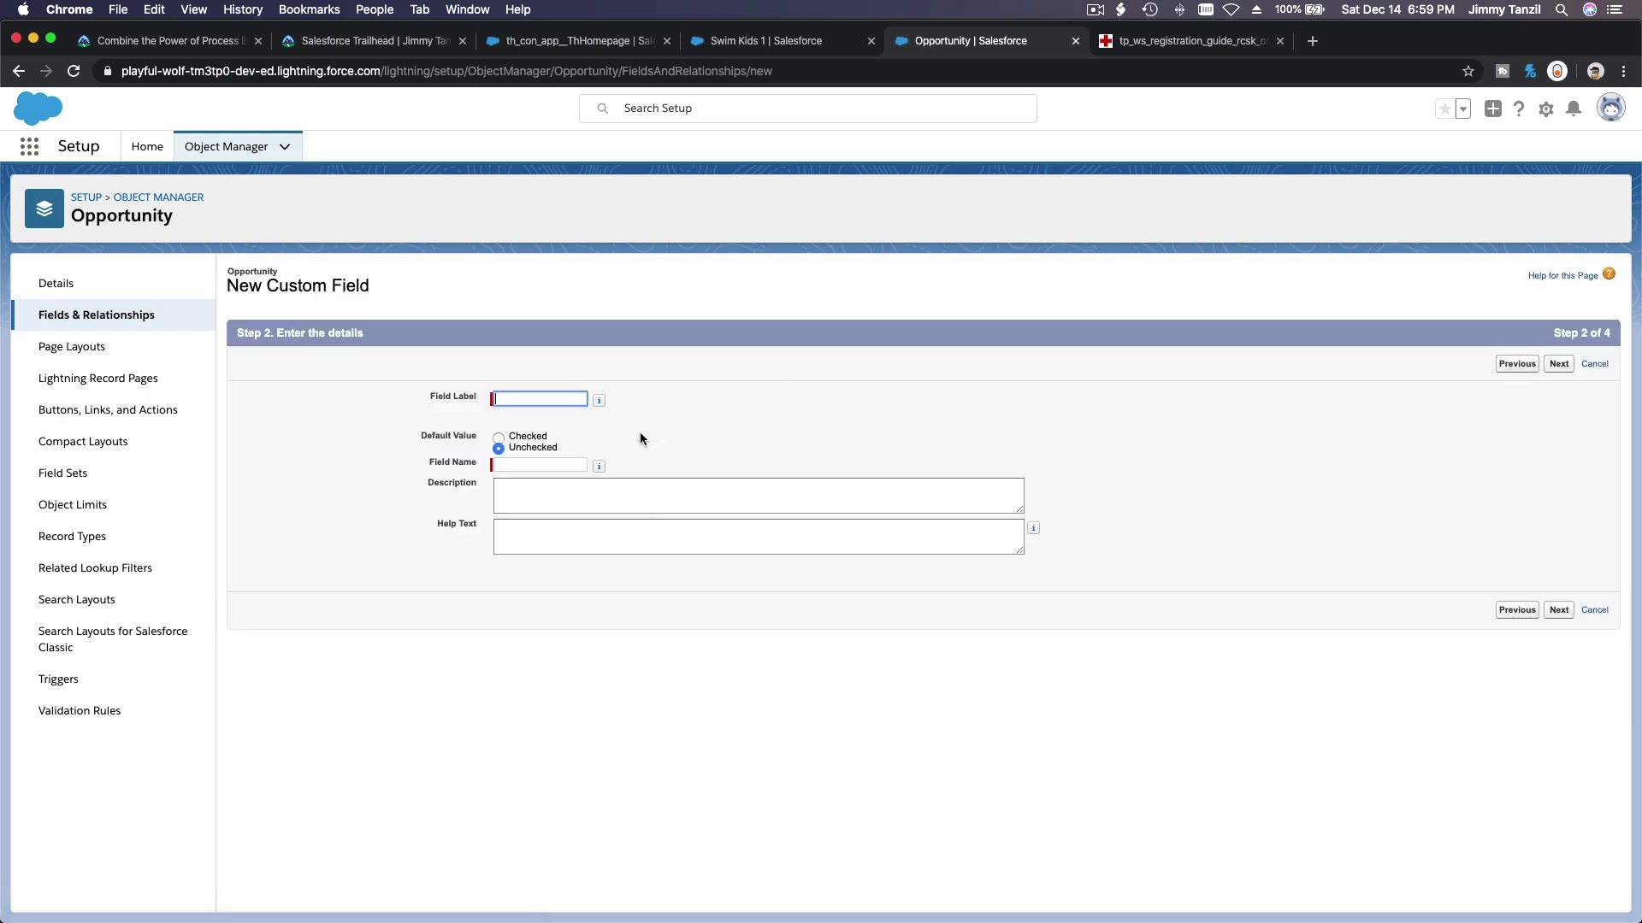
{"action": "type", "text": "Repeat Current Level"}
{"action": "left_click", "coordinate": [703, 432]}
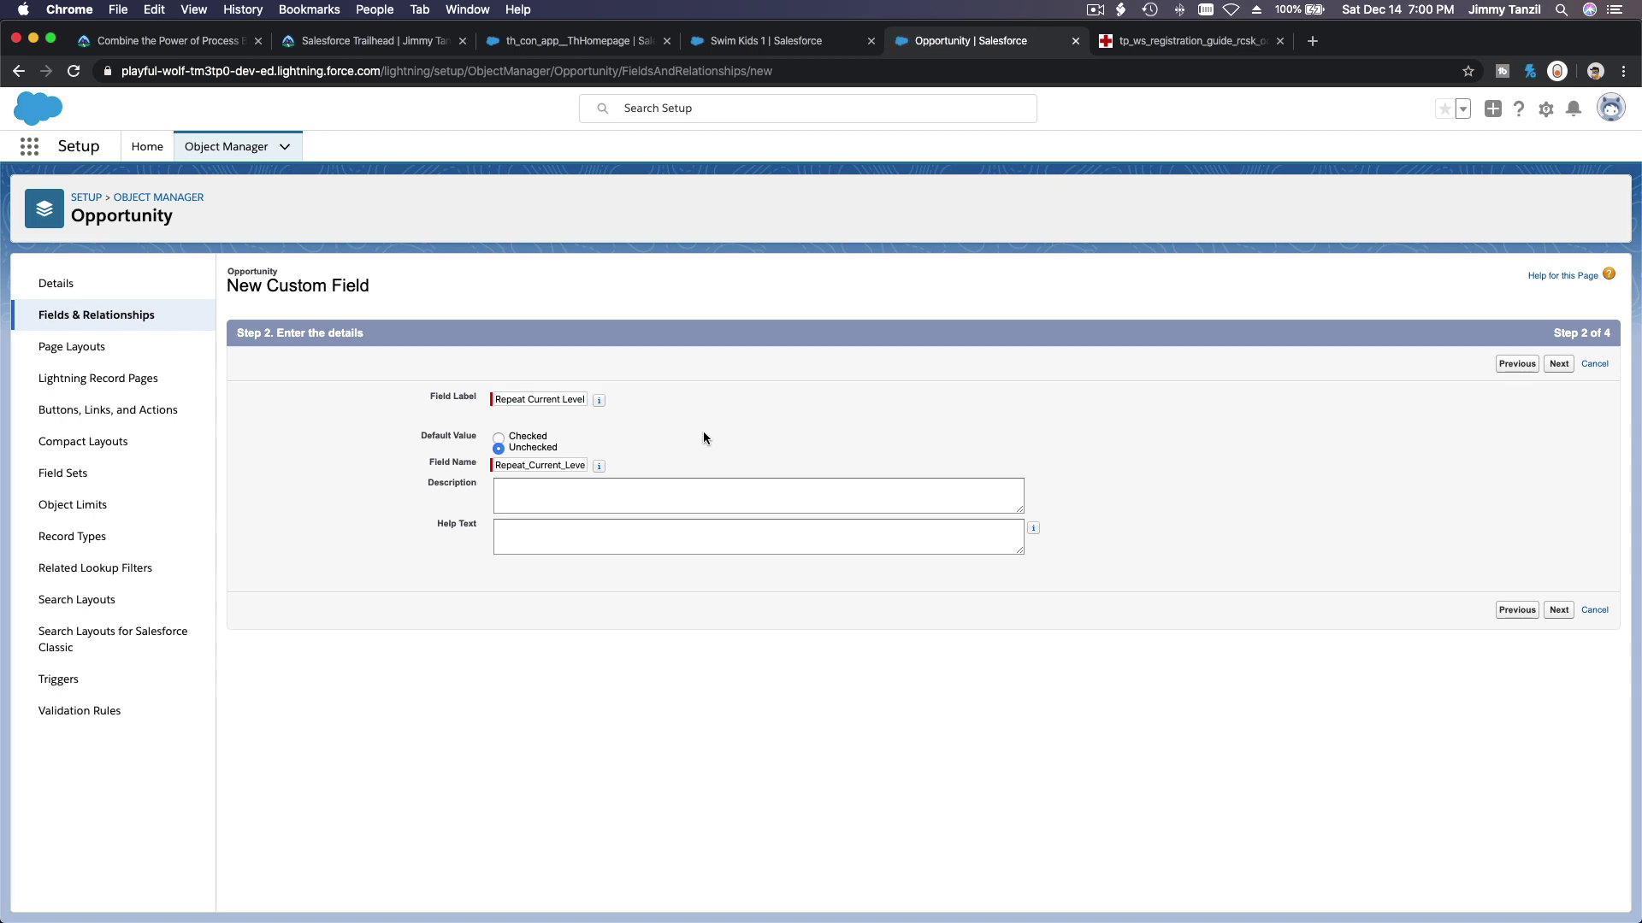
- Enter "The student will have the repeat the current level swimming lesson." as both the description and help text of the new field
{"action": "left_click", "coordinate": [932, 484]}
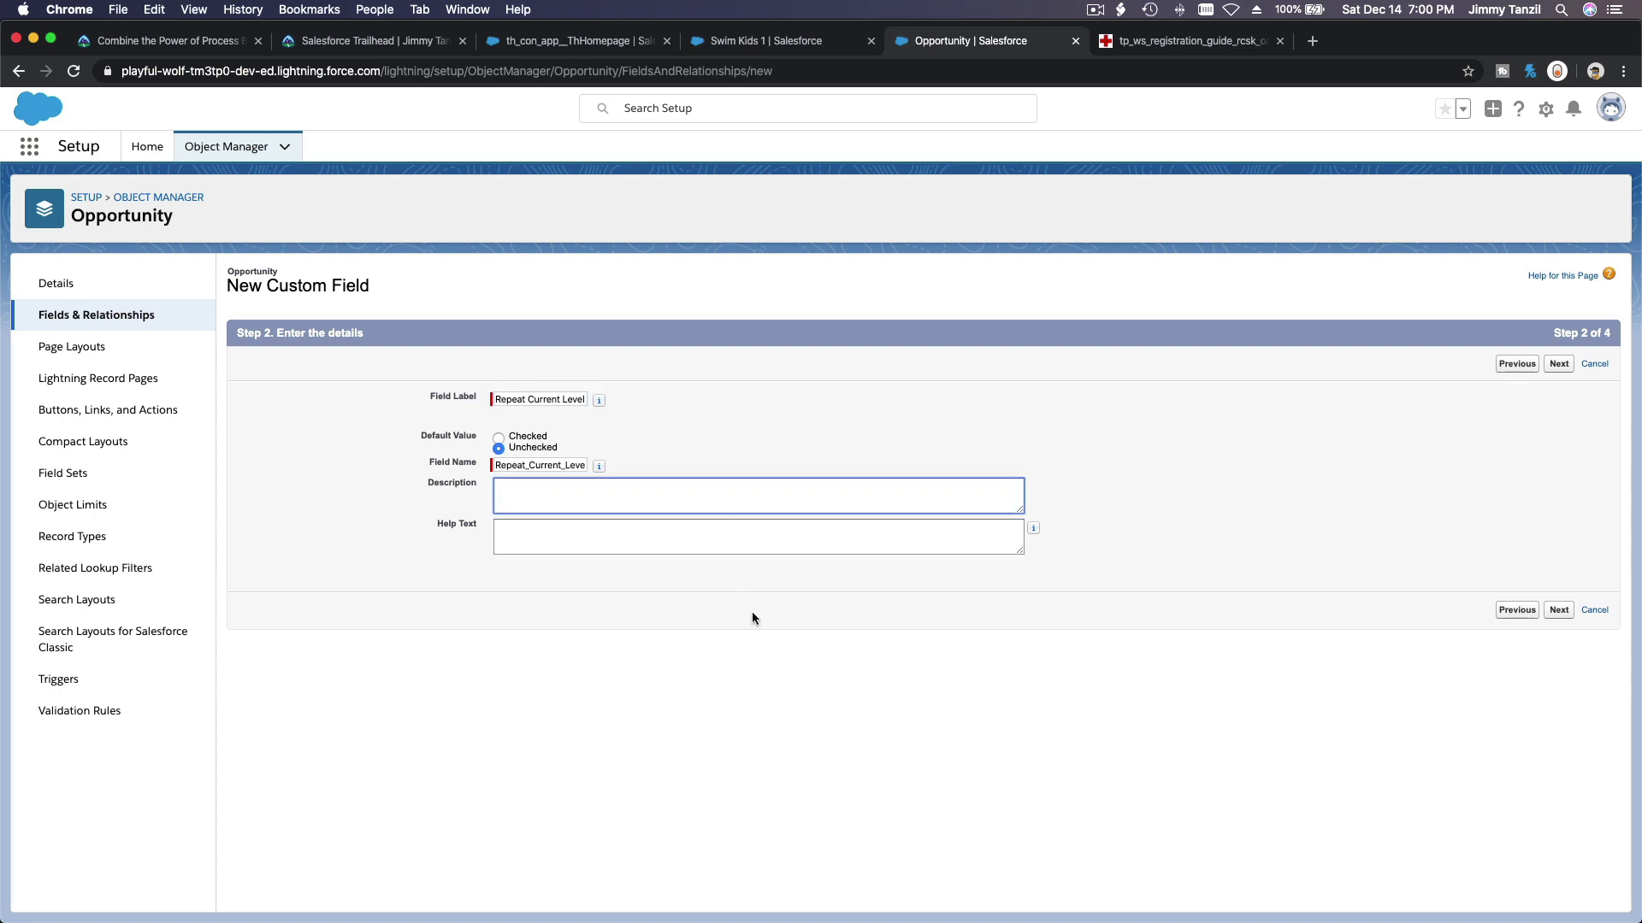
{"action": "left_click", "coordinate": [1032, 582]}
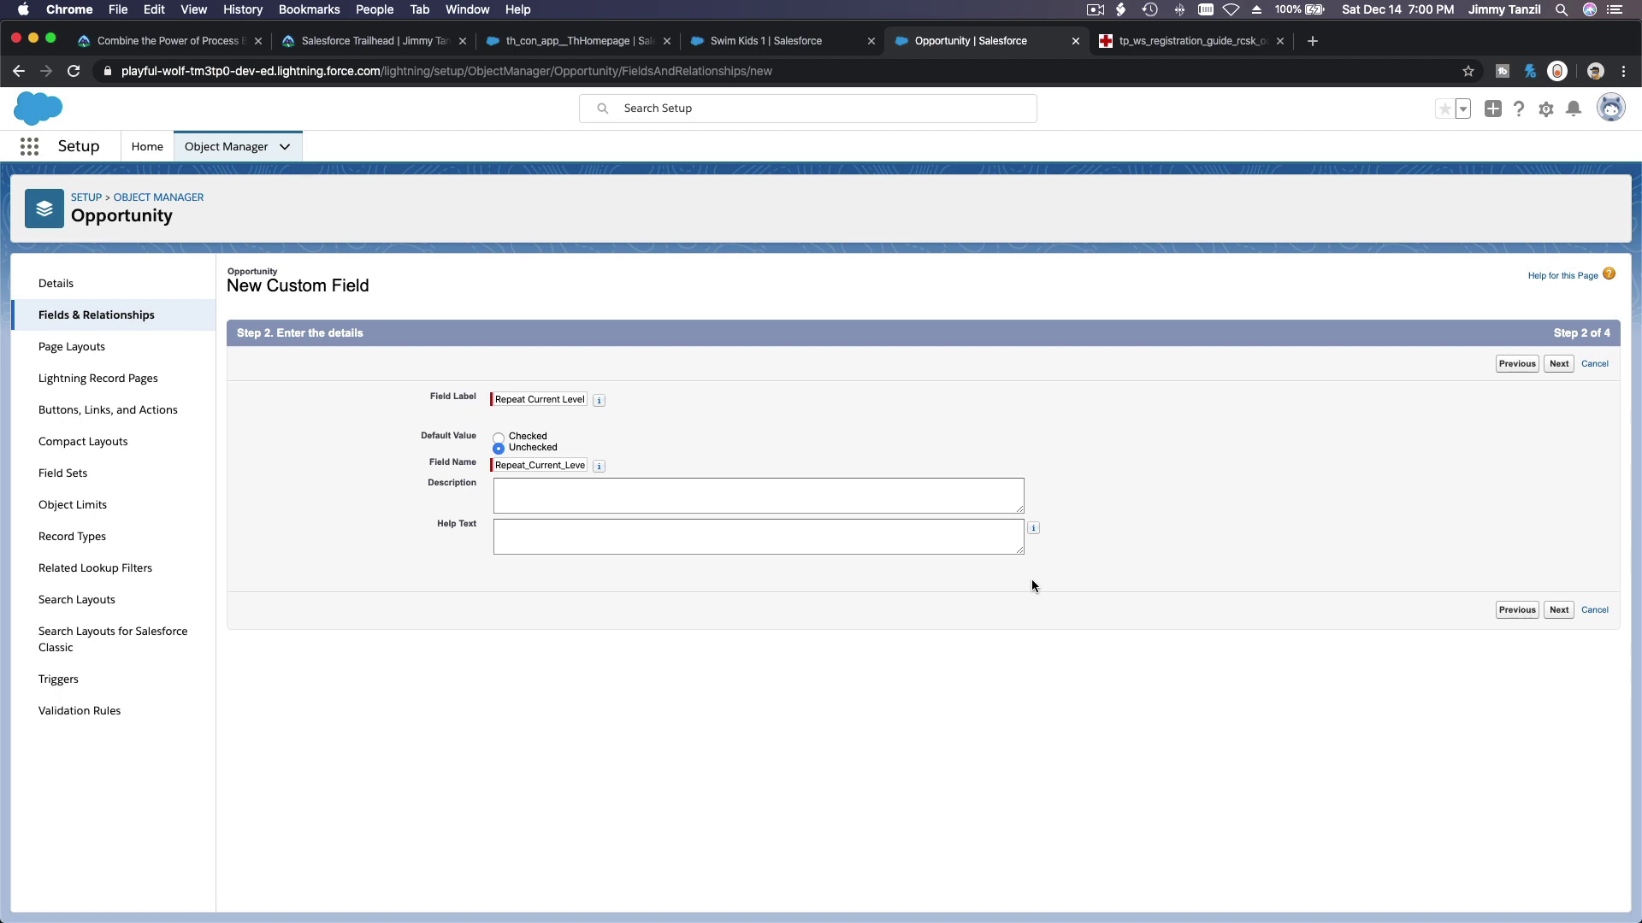
{"action": "left_click", "coordinate": [1564, 371]}
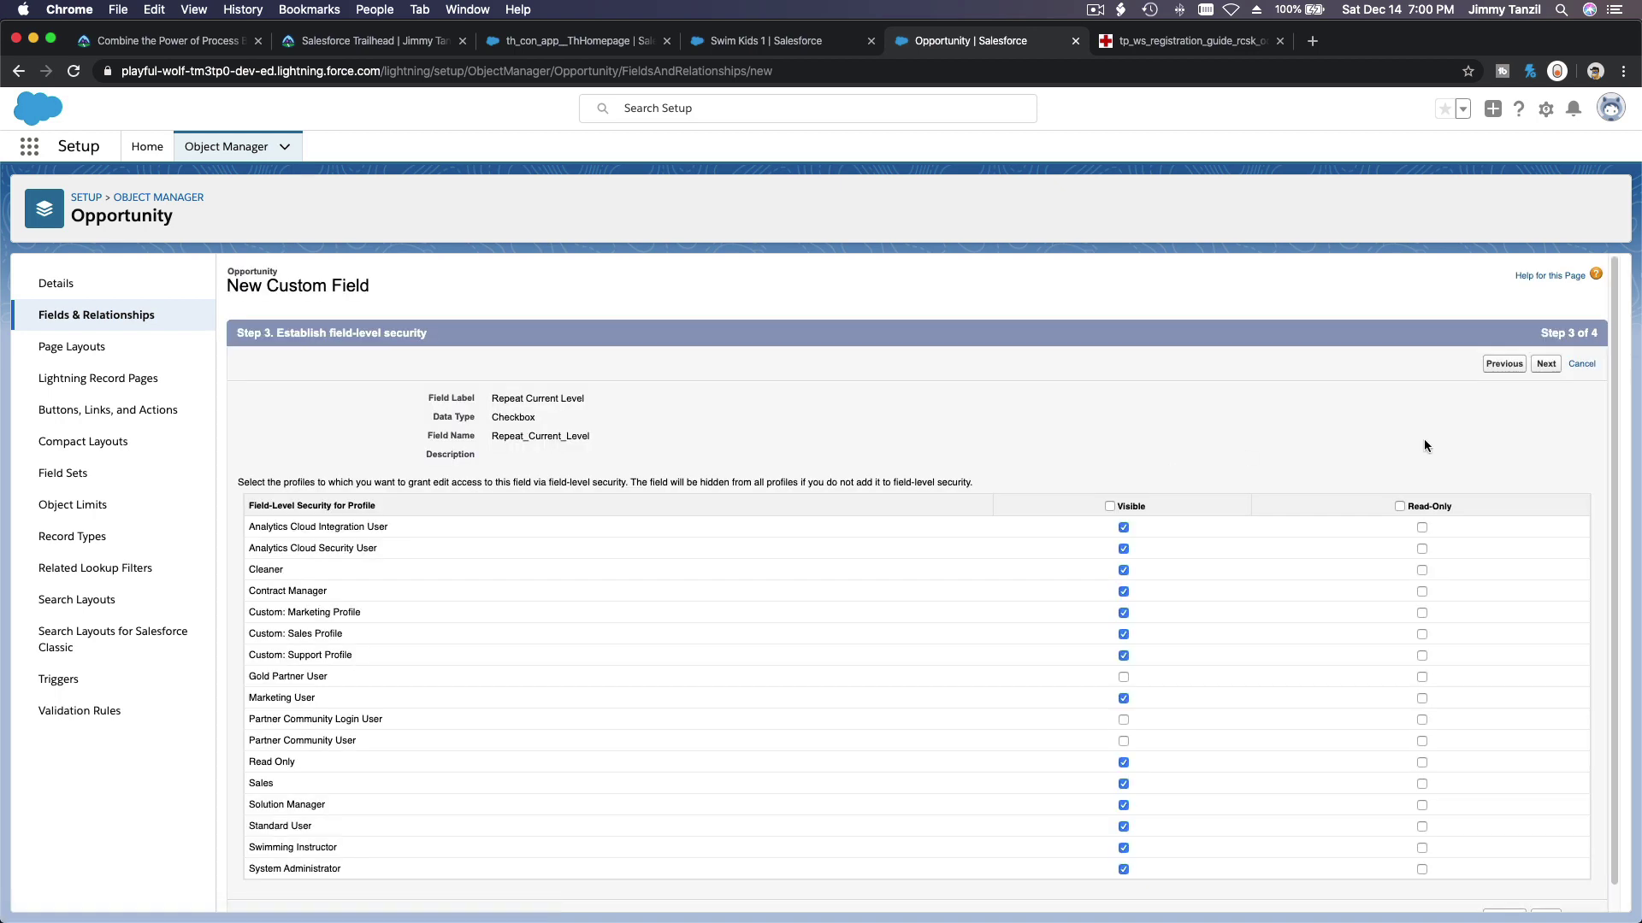
{"action": "left_click", "coordinate": [1502, 370]}
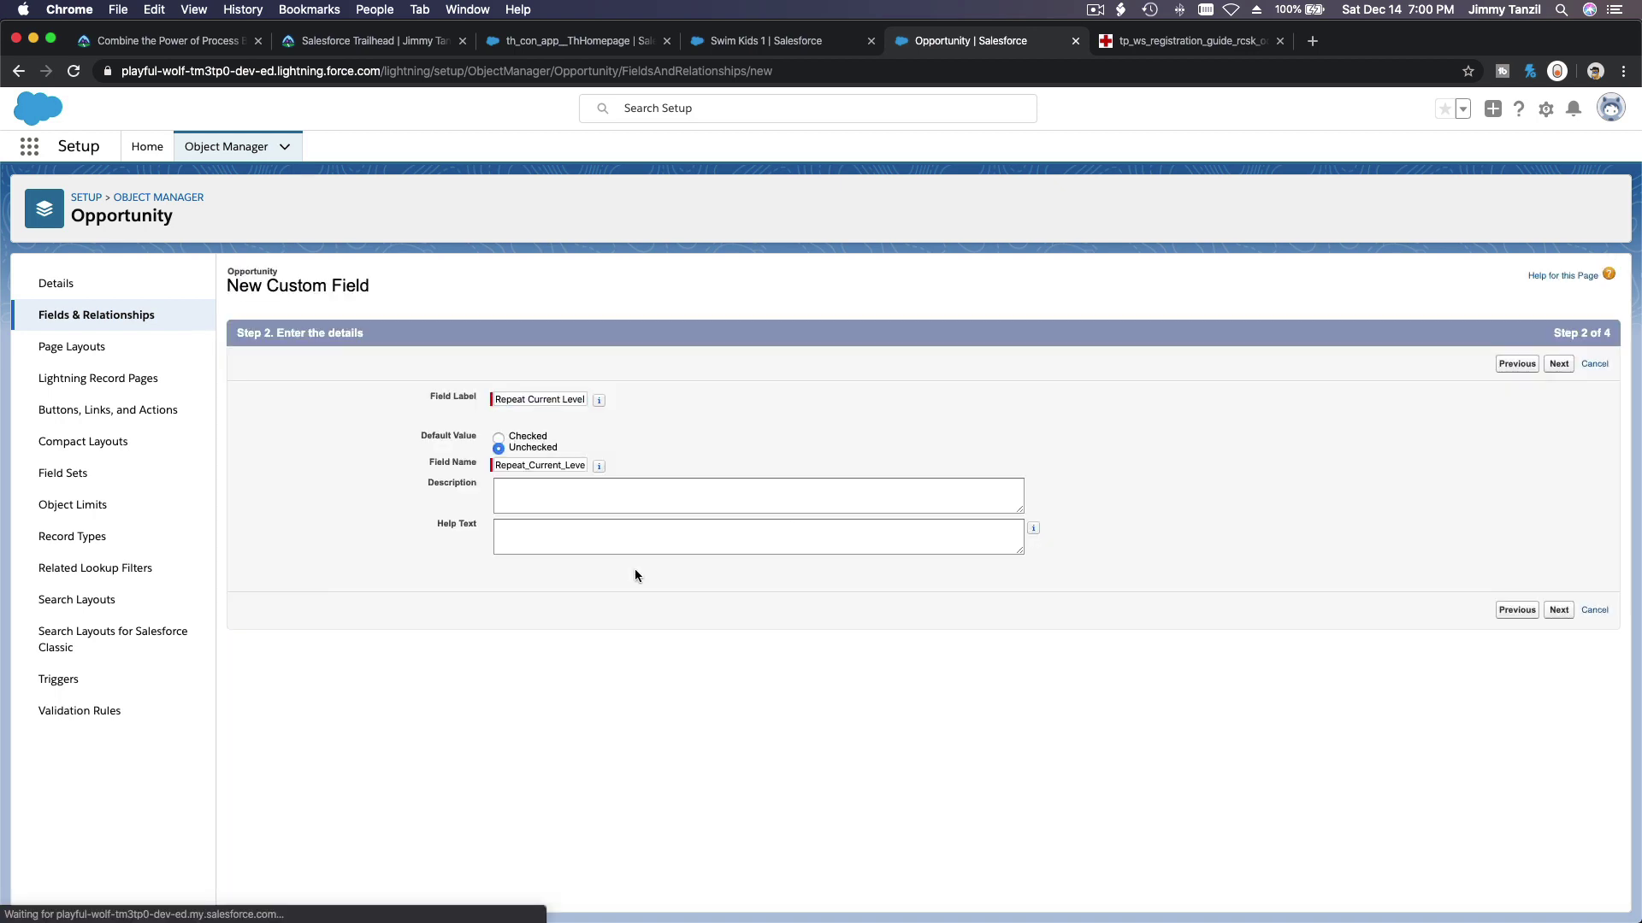
{"action": "left_click", "coordinate": [632, 496]}
{"action": "type", "text": "The student will have the repeat thc"}
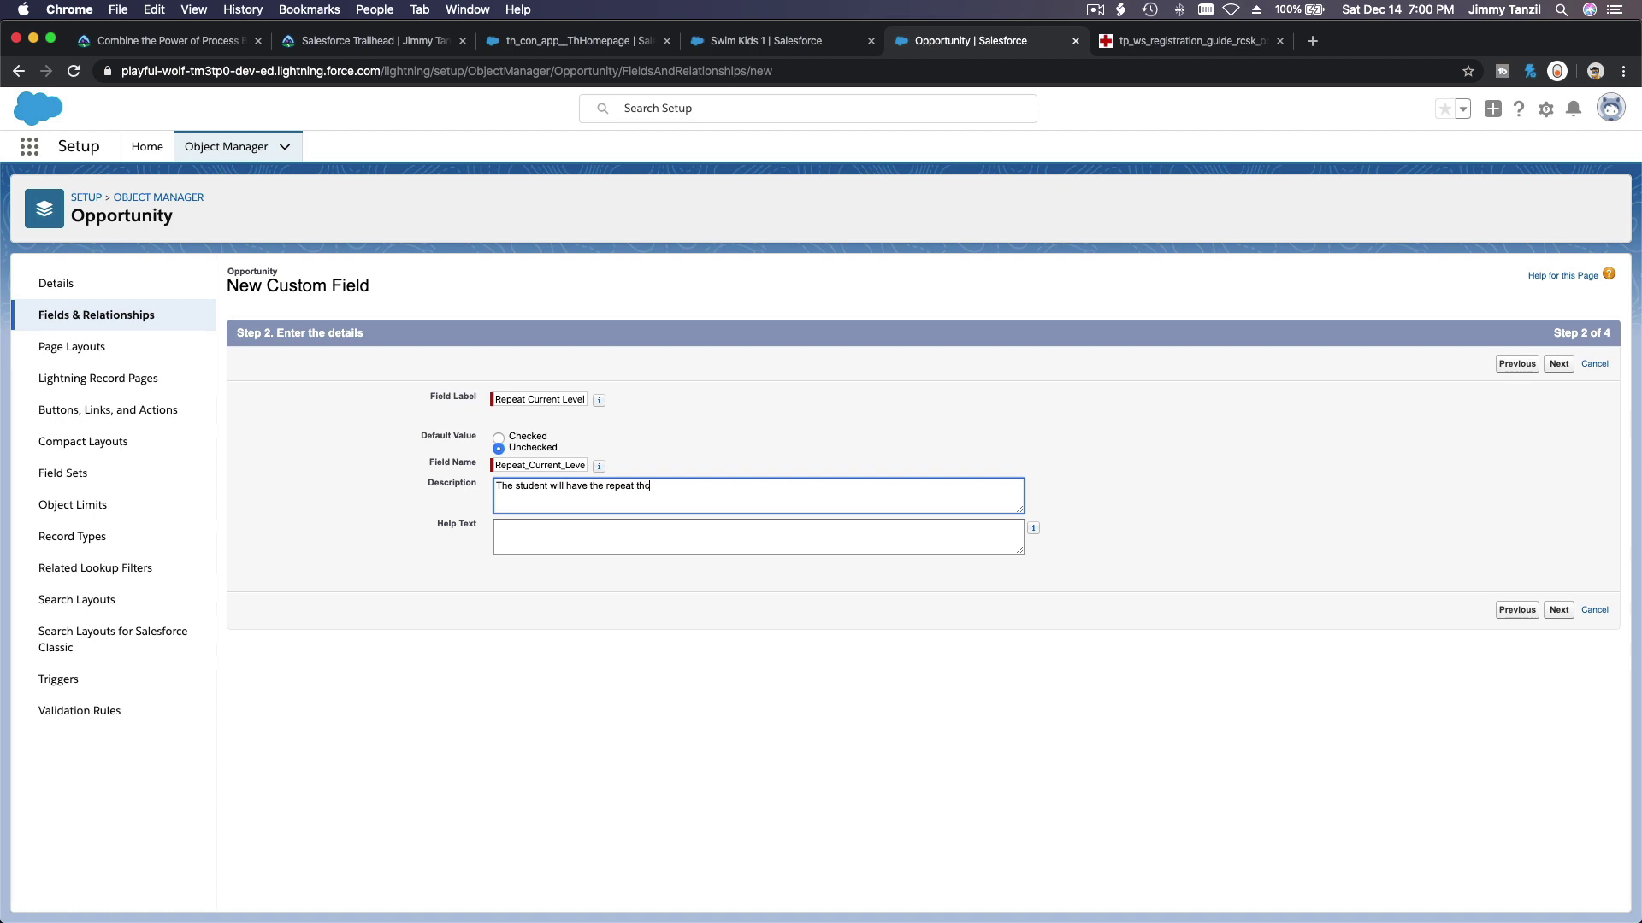
{"action": "type", "text": "rent swiming l"}
{"action": "key", "text": "BackSpace"}
{"action": "key", "text": "BackSpace"}
{"action": "key", "text": "BackSpace"}
{"action": "type", "text": "level"}
{"action": "key", "text": "super+a"}
{"action": "key", "text": "super+c"}
{"action": "left_click", "coordinate": [825, 521]}
{"action": "key", "text": "super+v"}
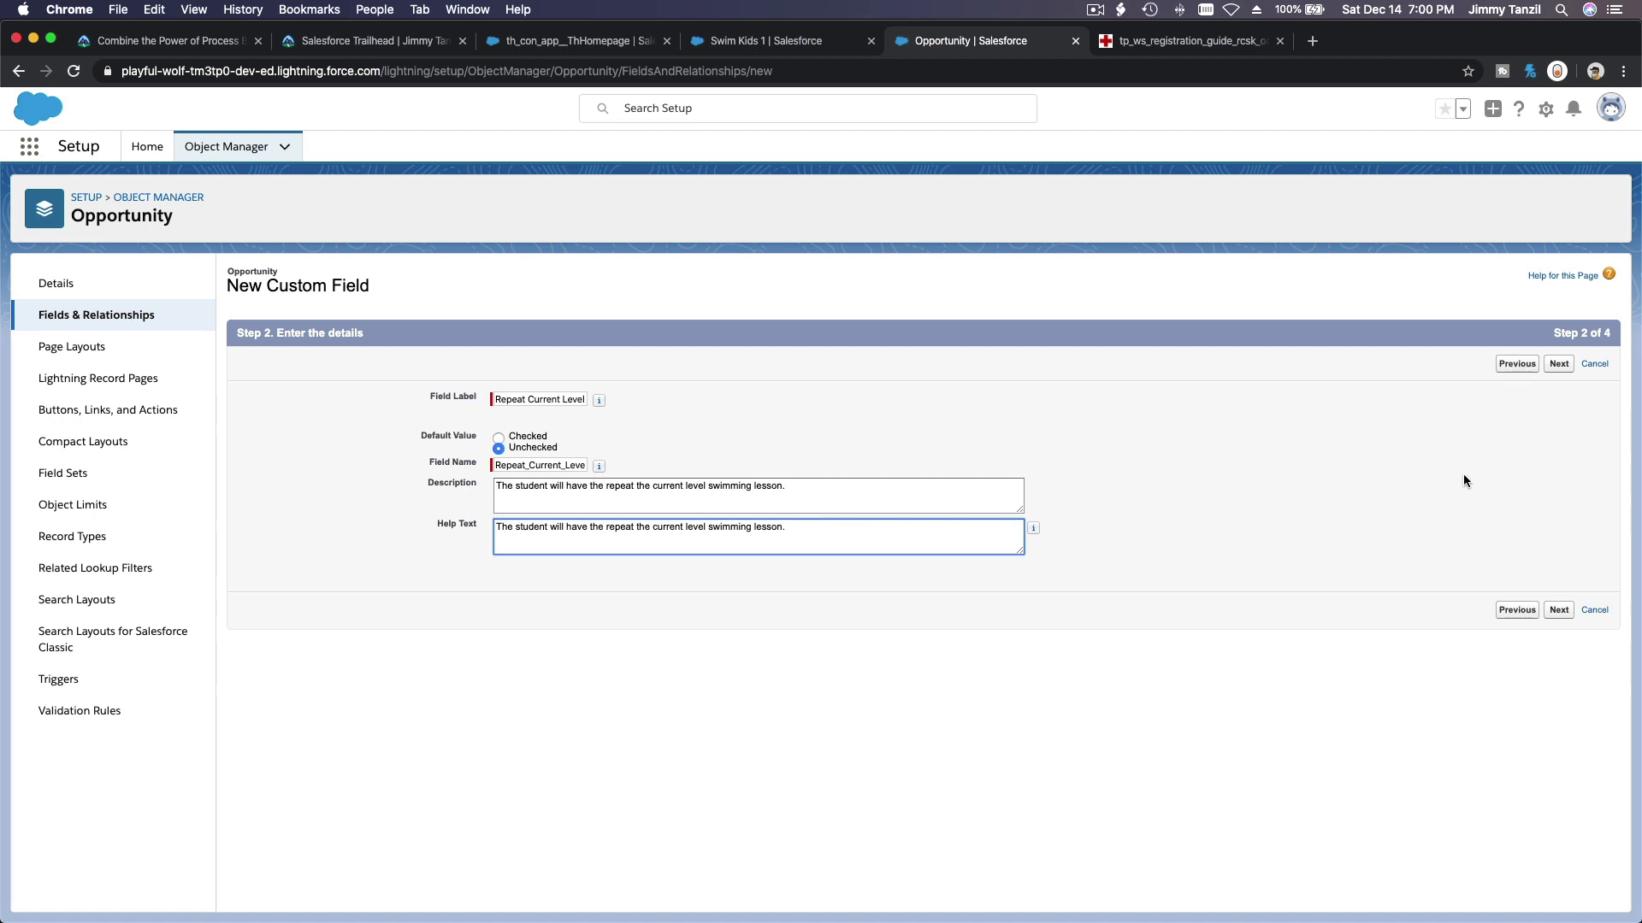
- Make the field visible to all profiles, add it only to the Swimming Lessons page layout, and save it
{"action": "left_click", "coordinate": [1559, 364]}
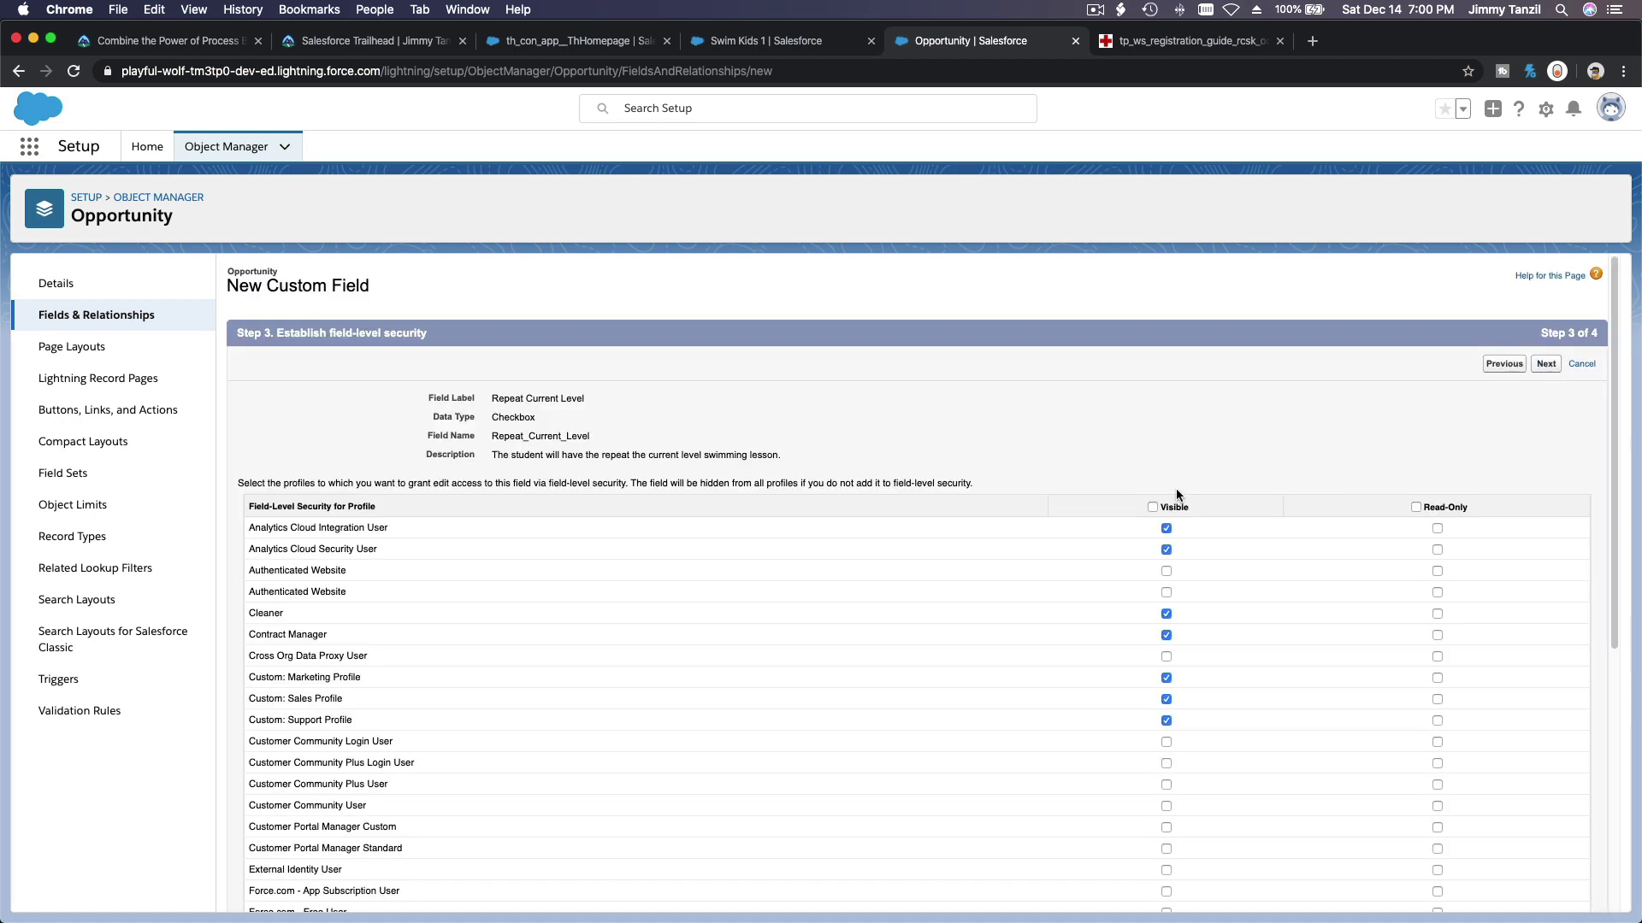
{"action": "left_click", "coordinate": [1152, 508]}
{"action": "left_click", "coordinate": [1550, 364]}
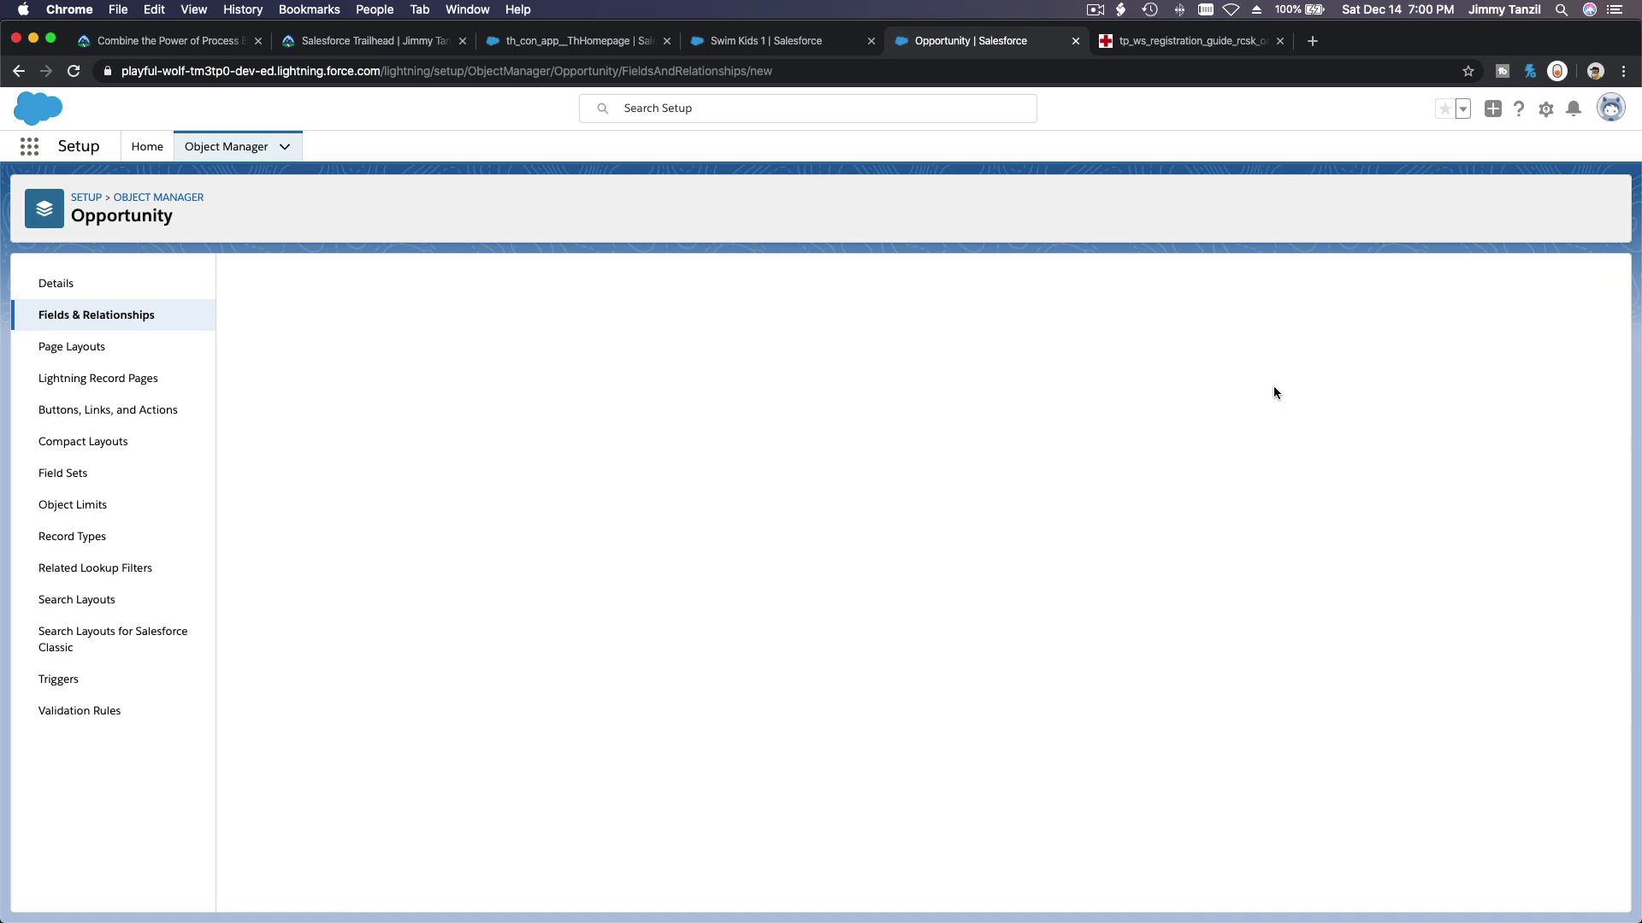
{"action": "left_click", "coordinate": [256, 529]}
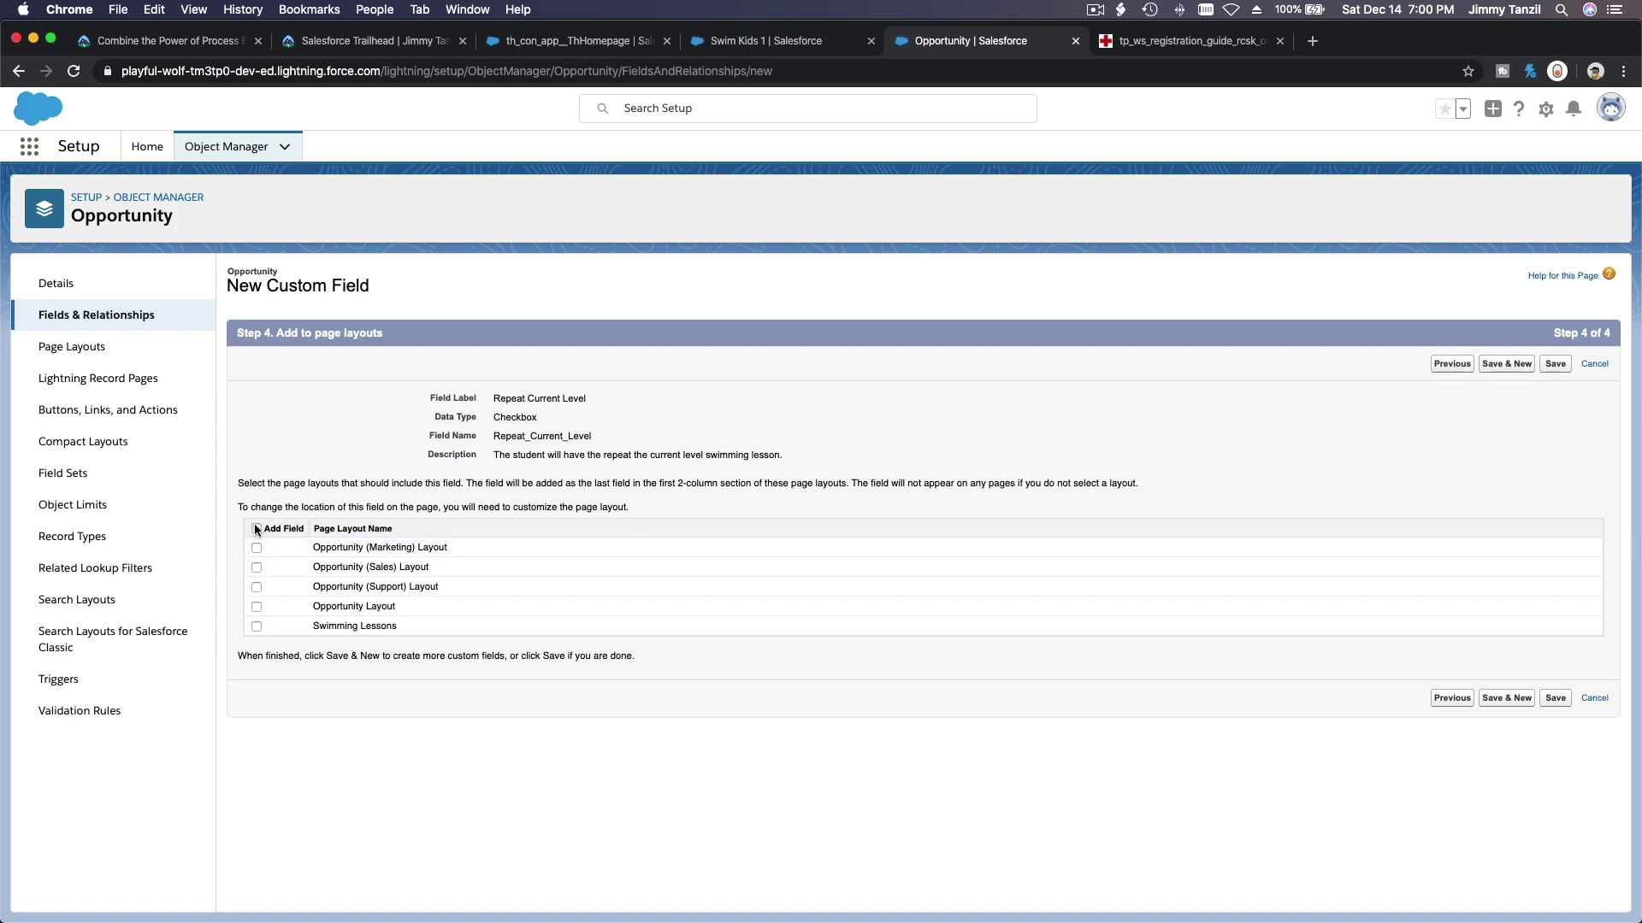
{"action": "left_click", "coordinate": [256, 627]}
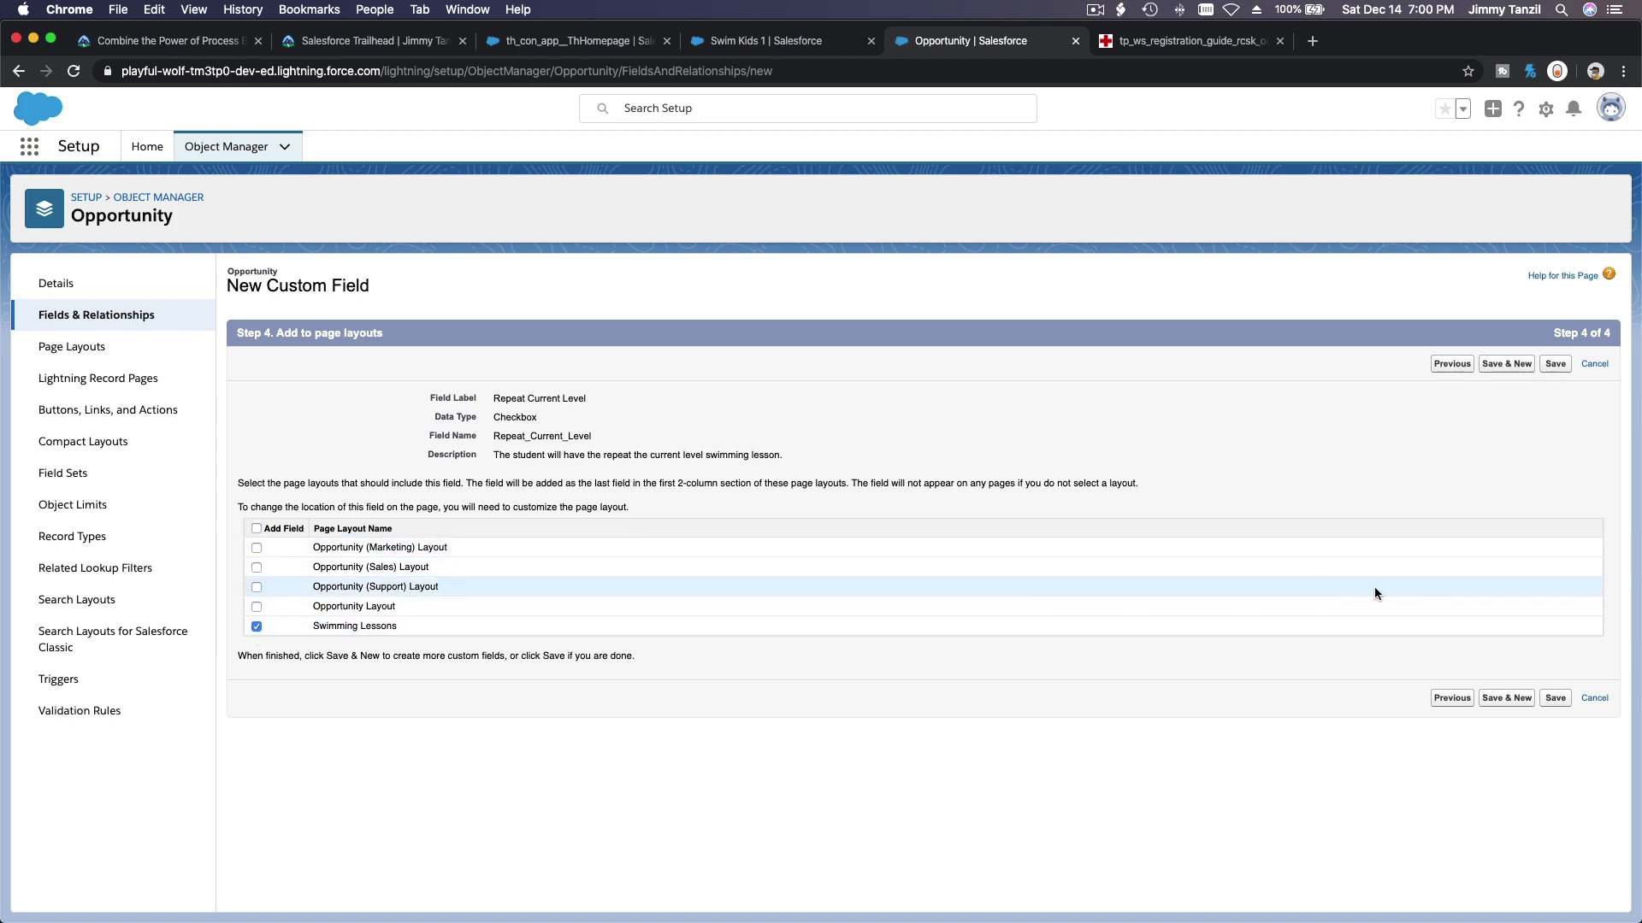
{"action": "left_click", "coordinate": [1554, 365]}
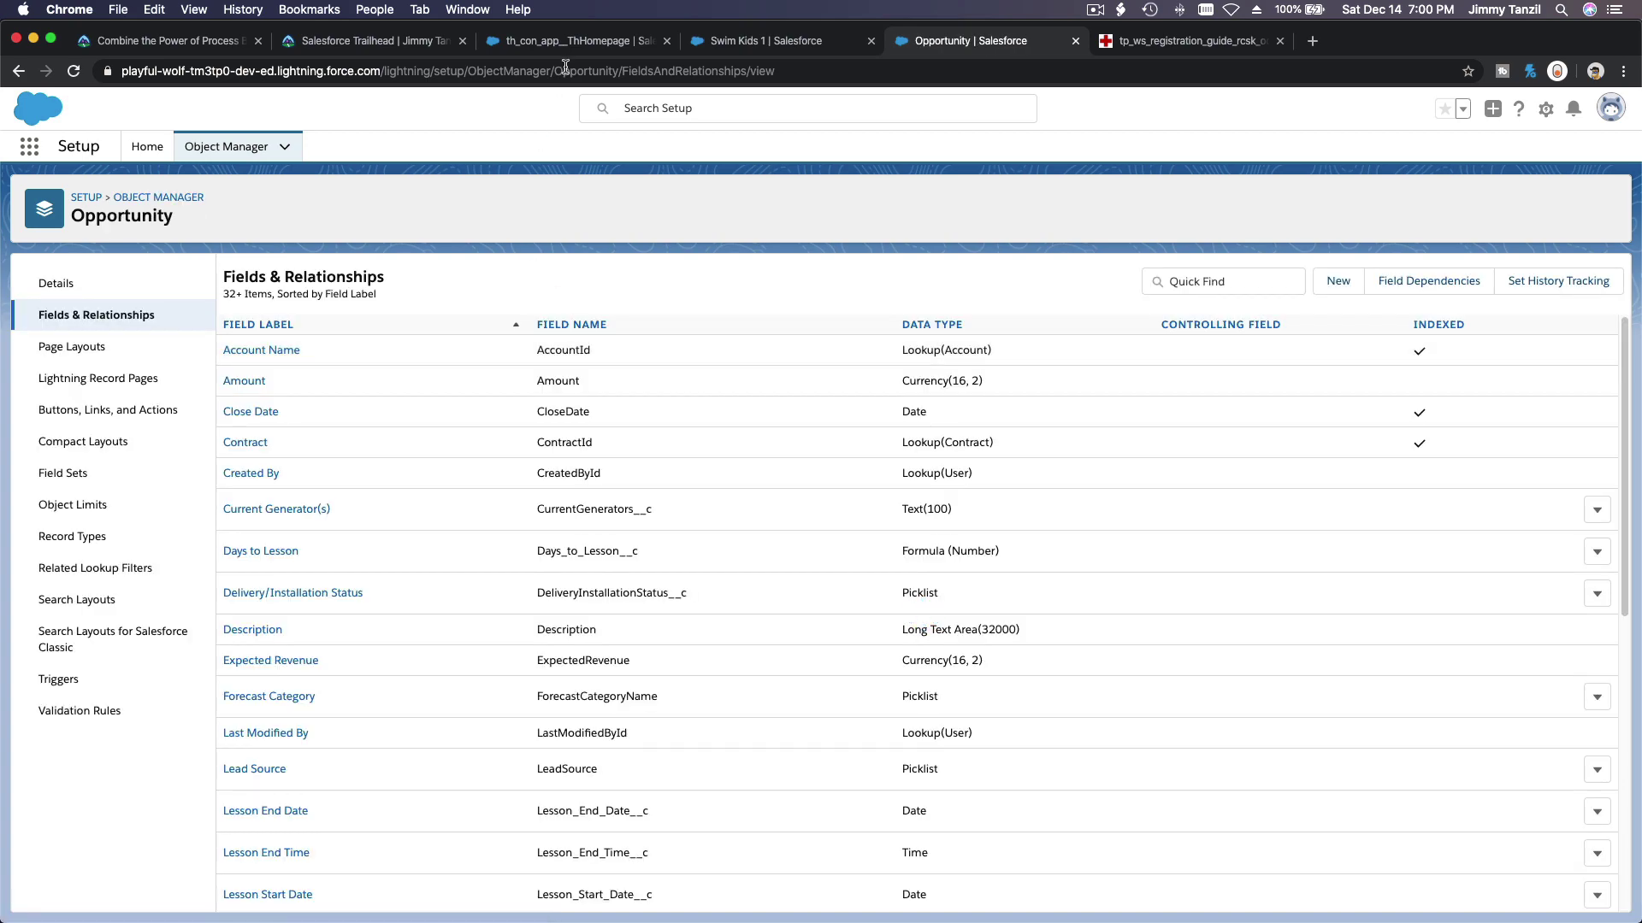
- Reload the Swim Kids 1 opportunity and check where the Repeat Current Level field sits on the page
{"action": "left_click", "coordinate": [711, 47]}
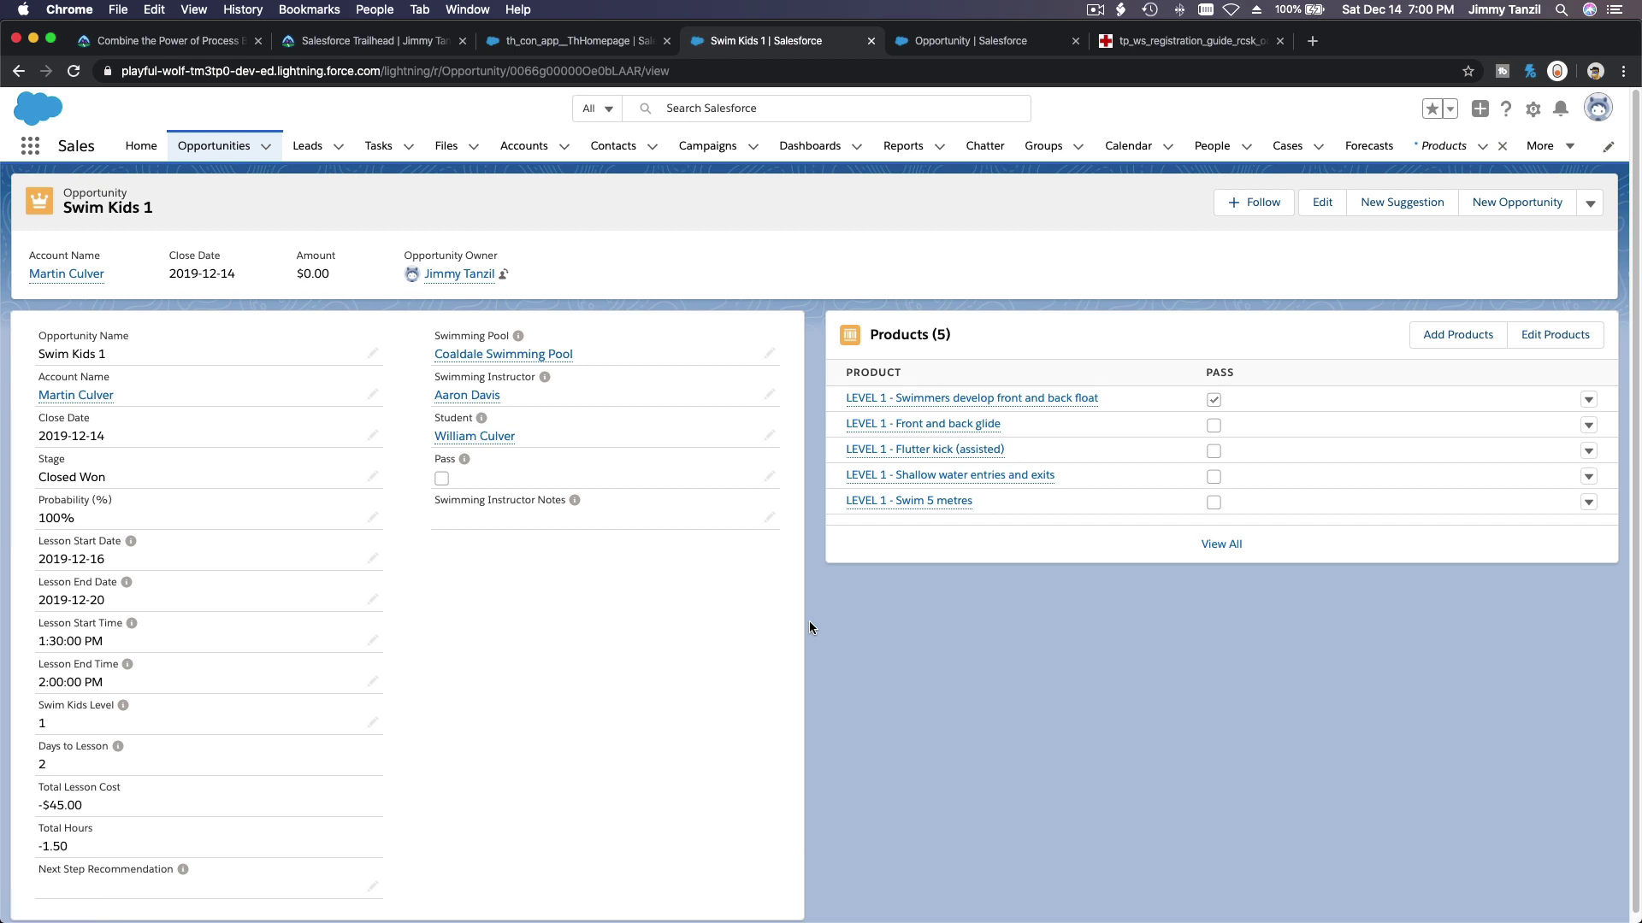
{"action": "left_click", "coordinate": [74, 71]}
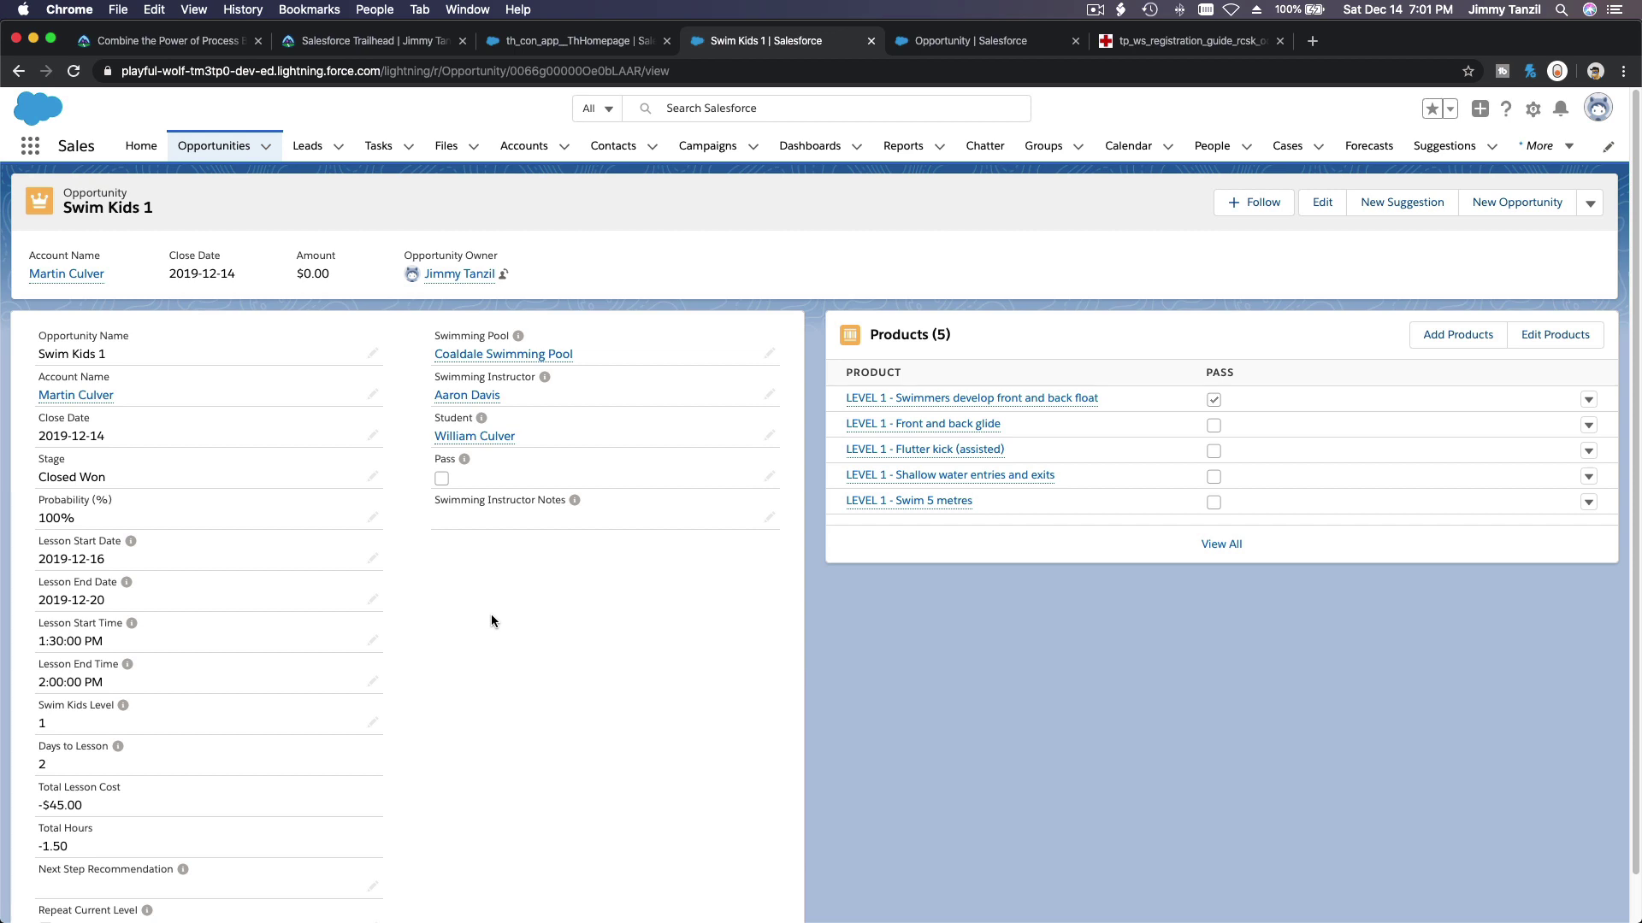
{"action": "scroll", "coordinate": [472, 576], "scroll_direction": "down", "scroll_amount": 2}
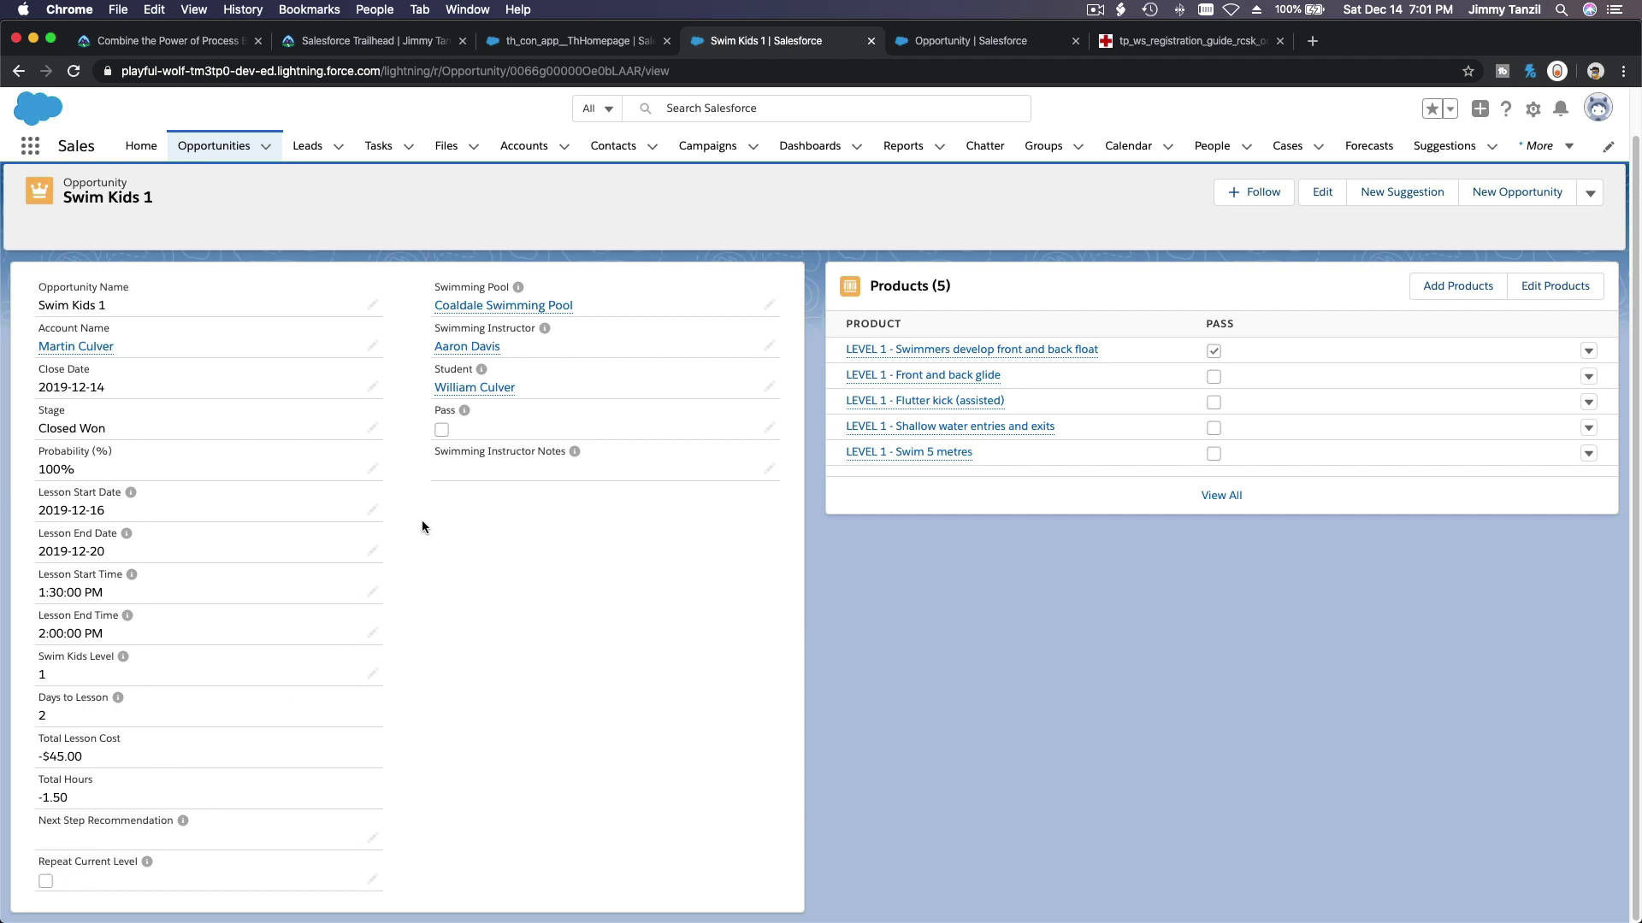
{"action": "scroll", "coordinate": [578, 582], "scroll_direction": "up", "scroll_amount": 2}
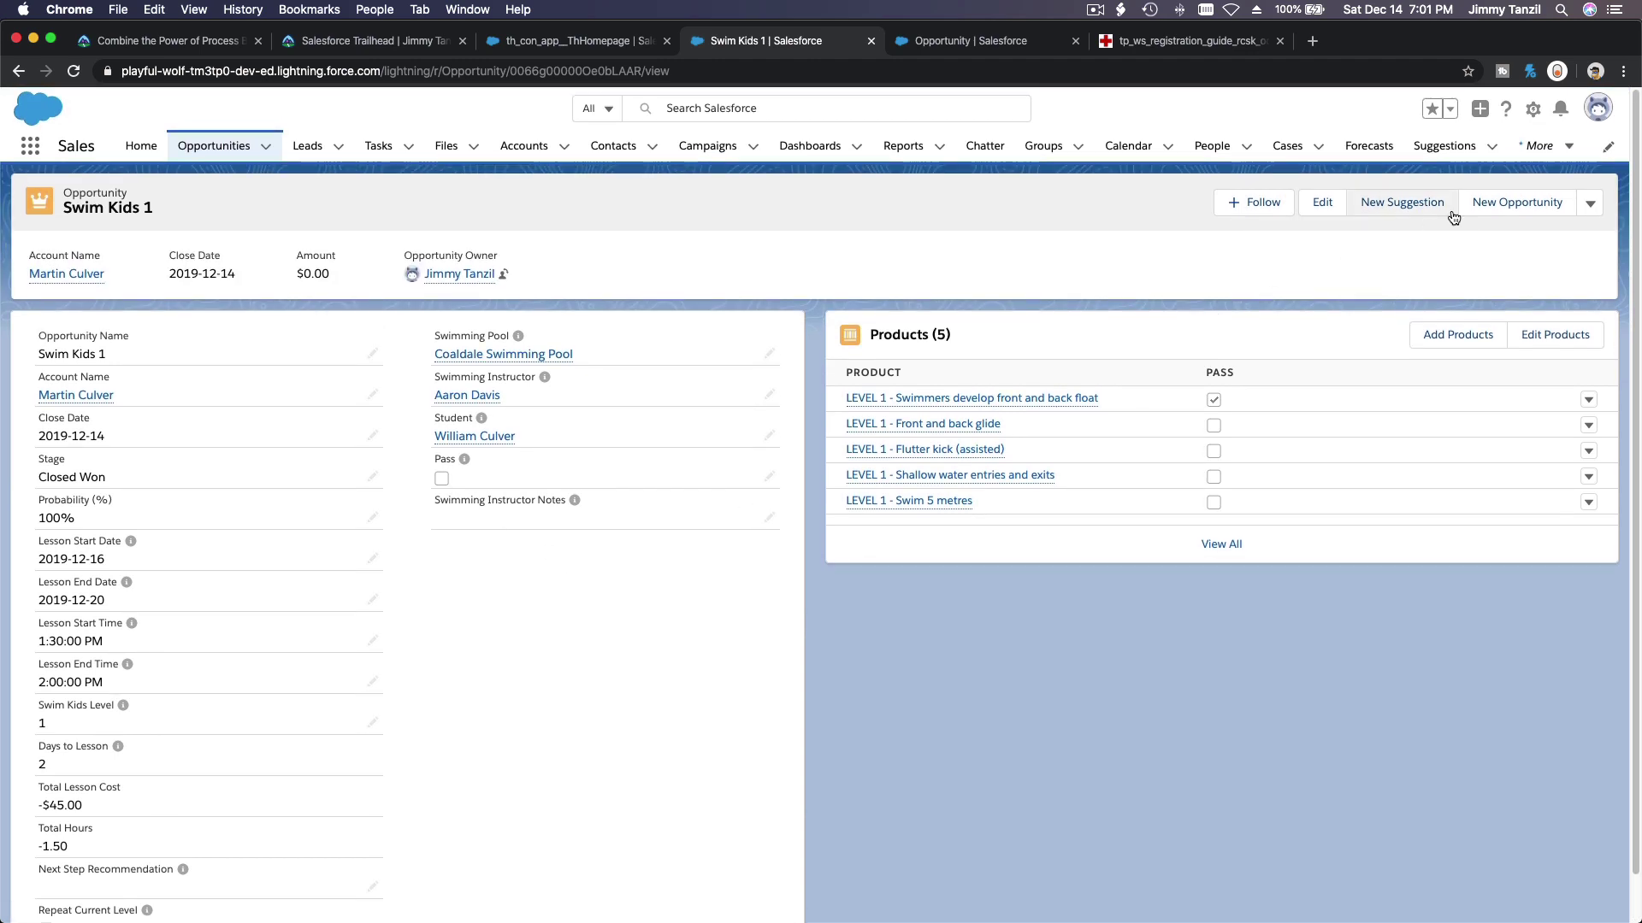
- Edit the opportunity's Lightning page and open the Swimming Lessons layout from its record detail component
{"action": "left_click", "coordinate": [1532, 114]}
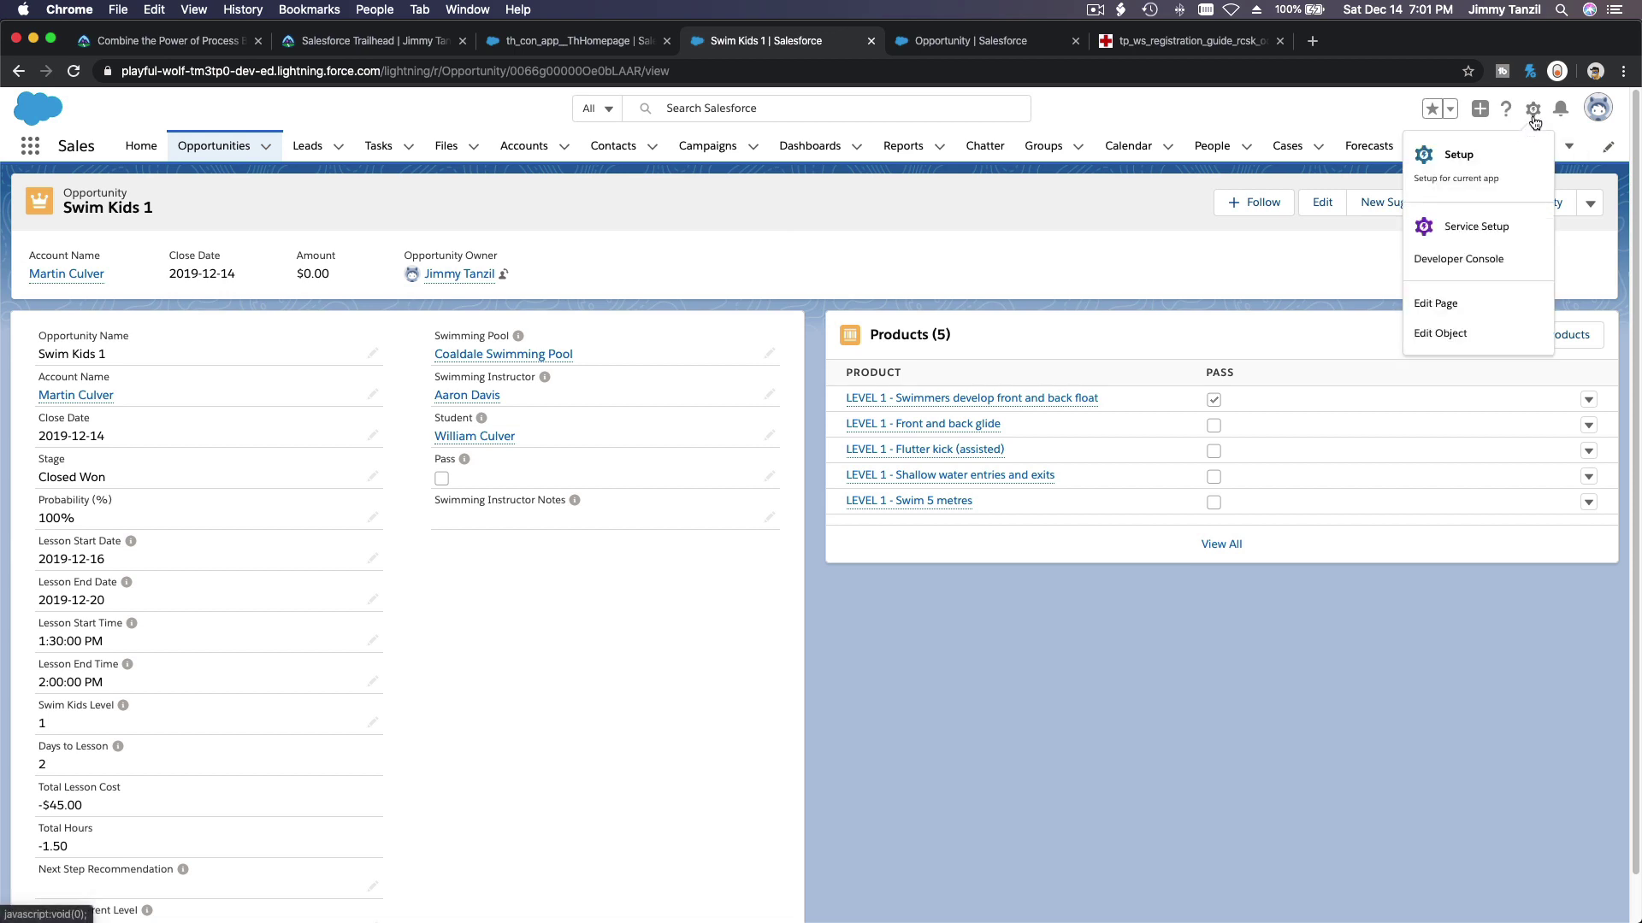
{"action": "left_click", "coordinate": [1487, 315]}
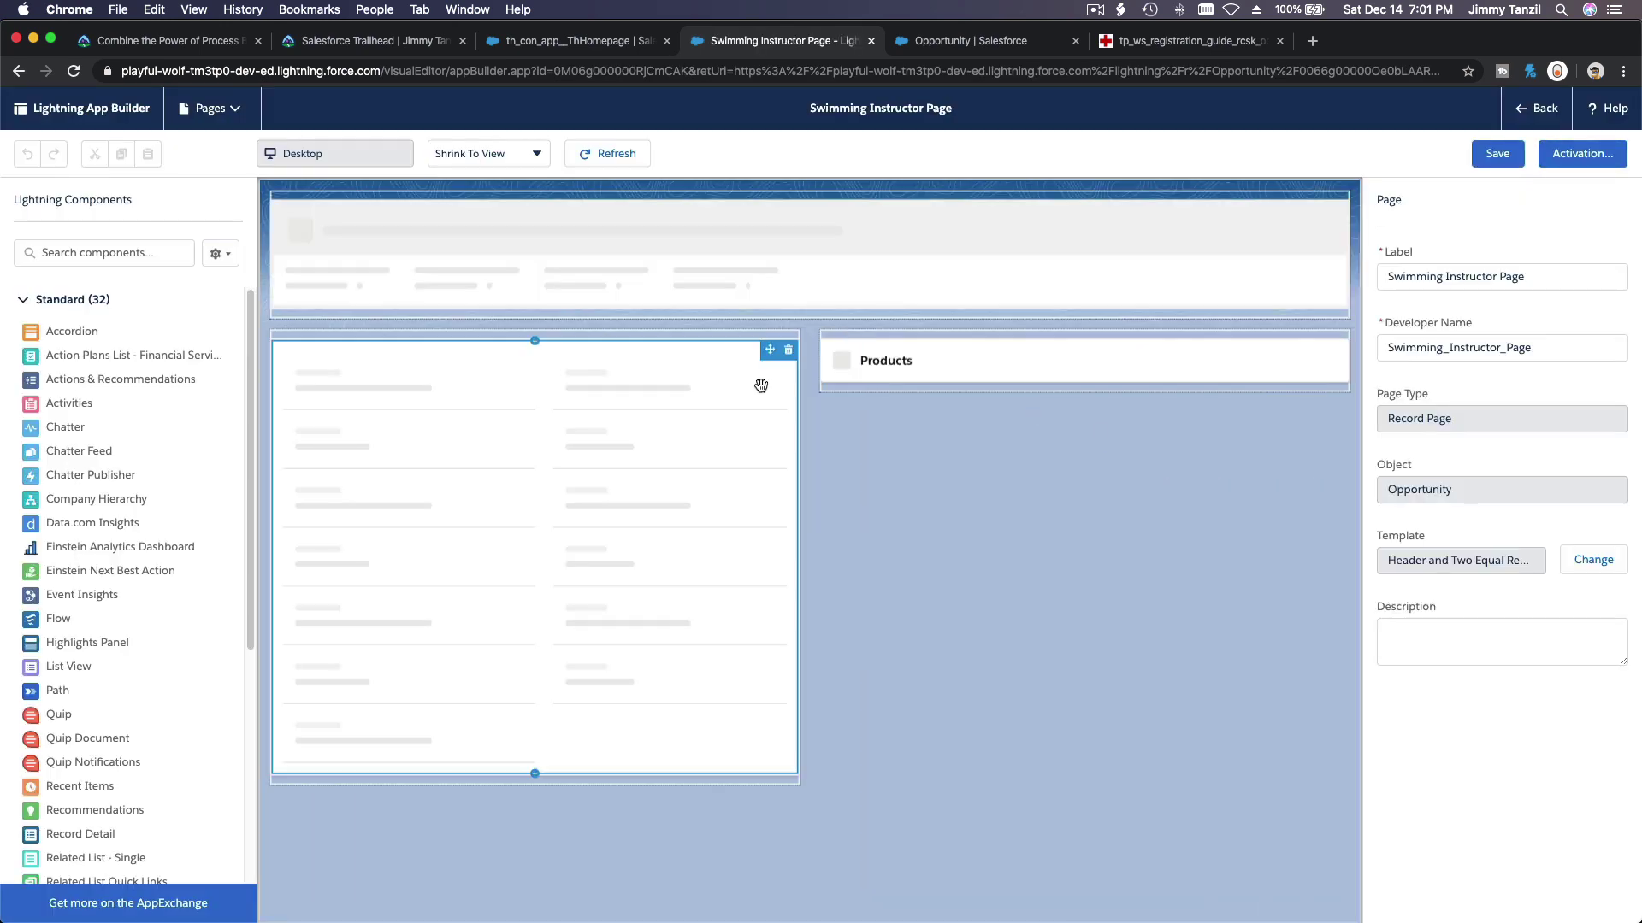
{"action": "scroll", "coordinate": [469, 667], "scroll_direction": "down", "scroll_amount": 1}
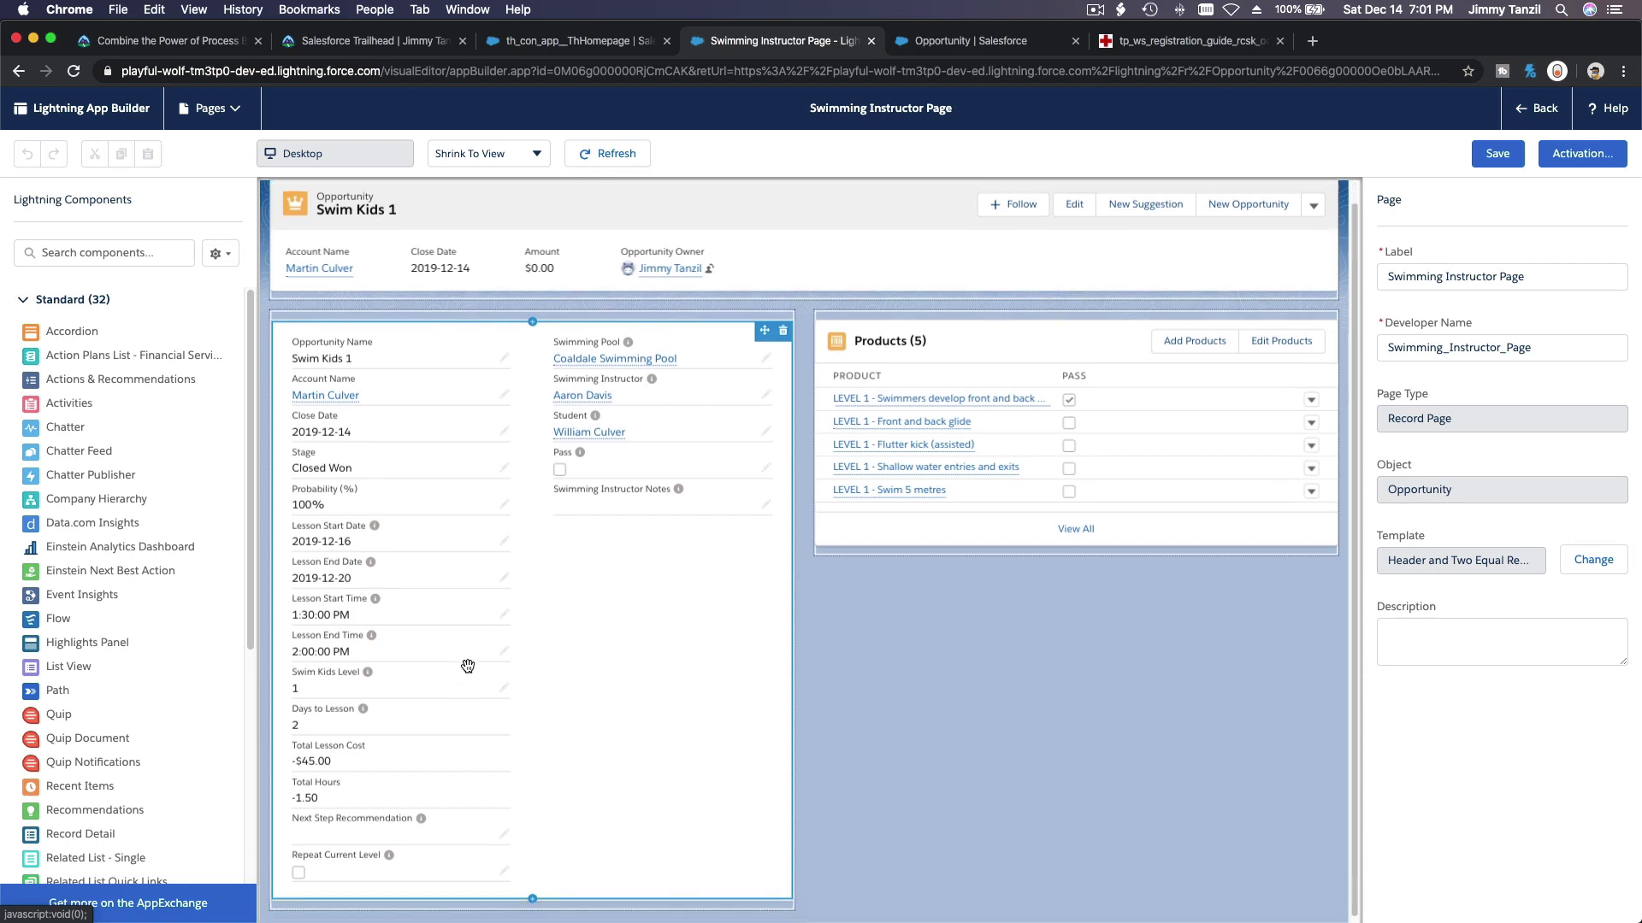
{"action": "left_click", "coordinate": [538, 585]}
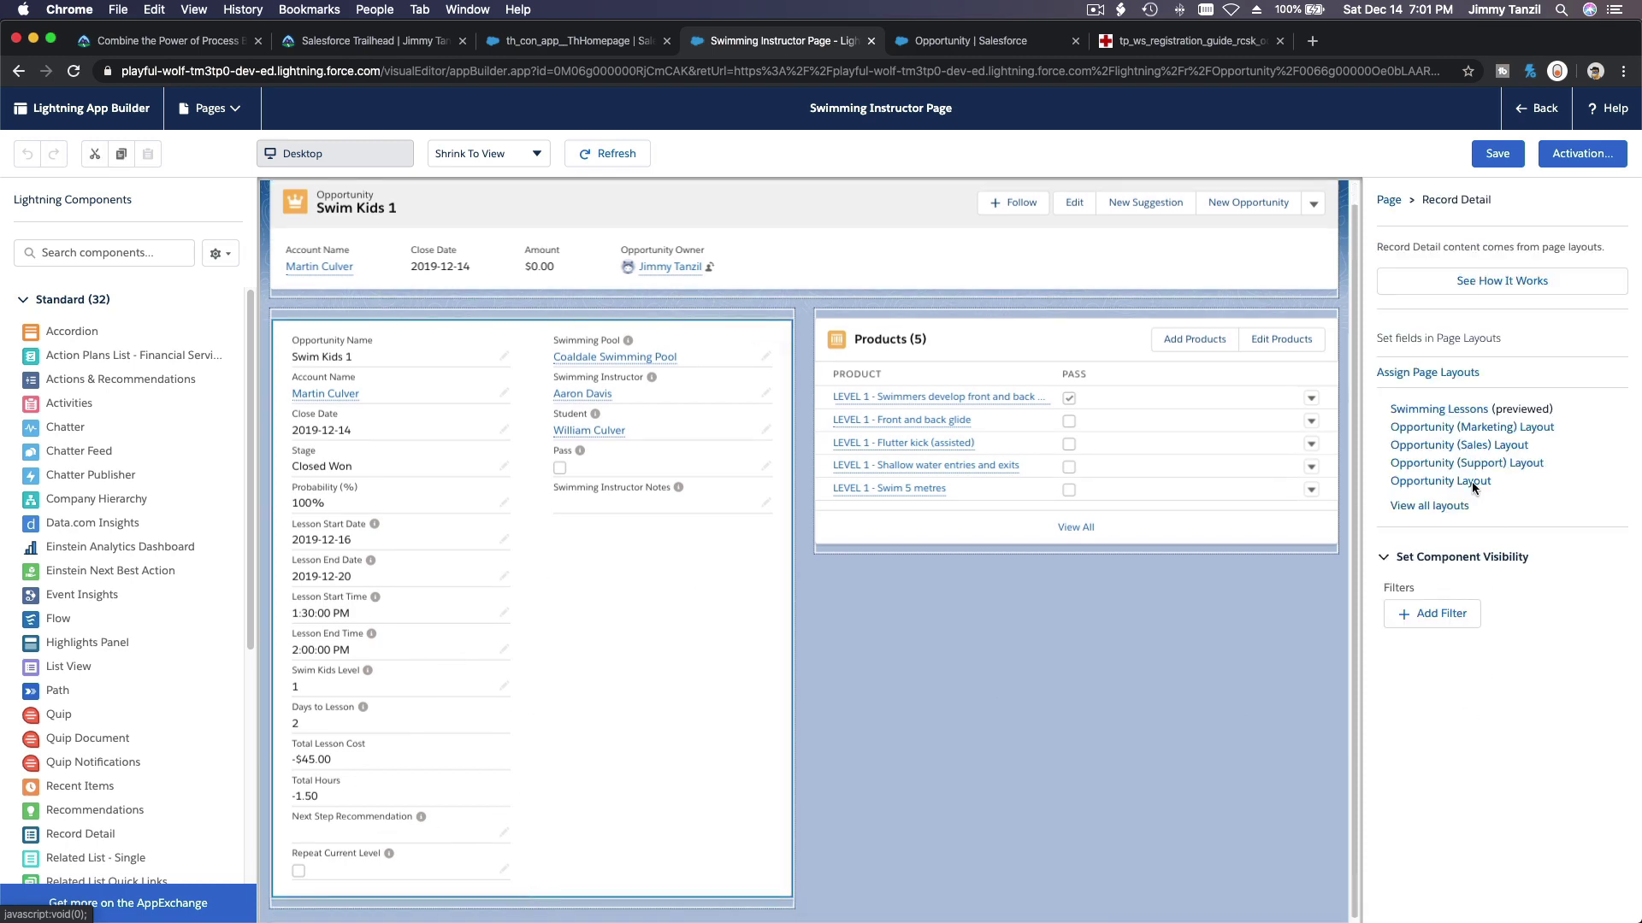
{"action": "left_click", "coordinate": [1449, 410]}
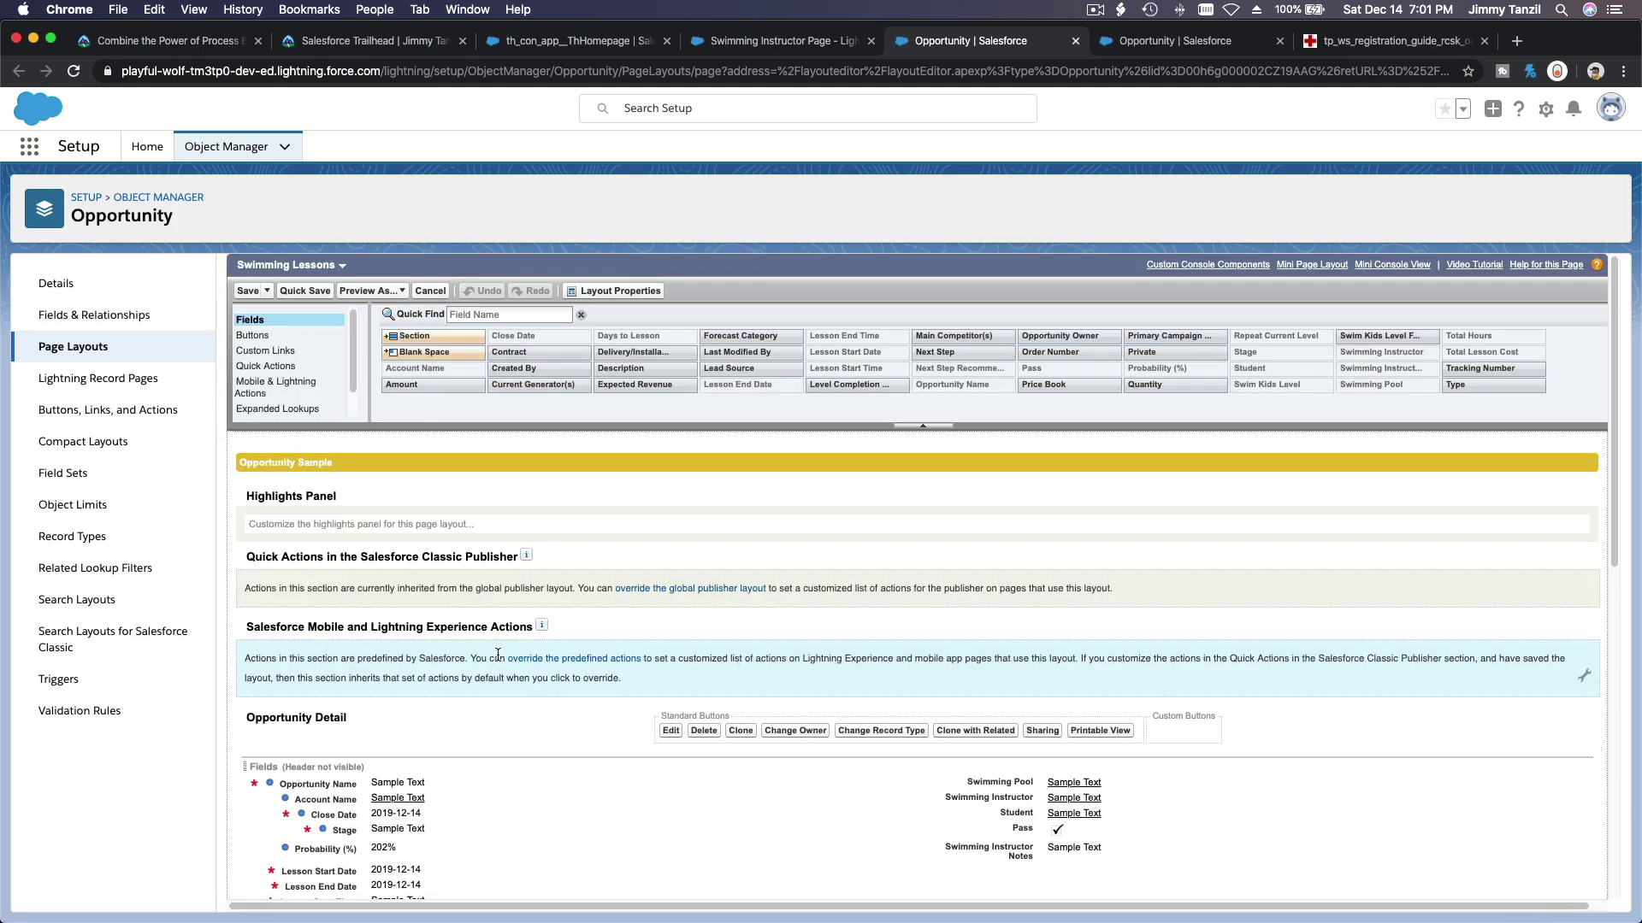
- Move Repeat Current Level directly below Pass in the Swimming Lessons layout, save it, and close the layout and Lightning App Builder pages
{"action": "scroll", "coordinate": [498, 655], "scroll_direction": "down", "scroll_amount": 3}
{"action": "scroll", "coordinate": [498, 655], "scroll_direction": "down", "scroll_amount": 3}
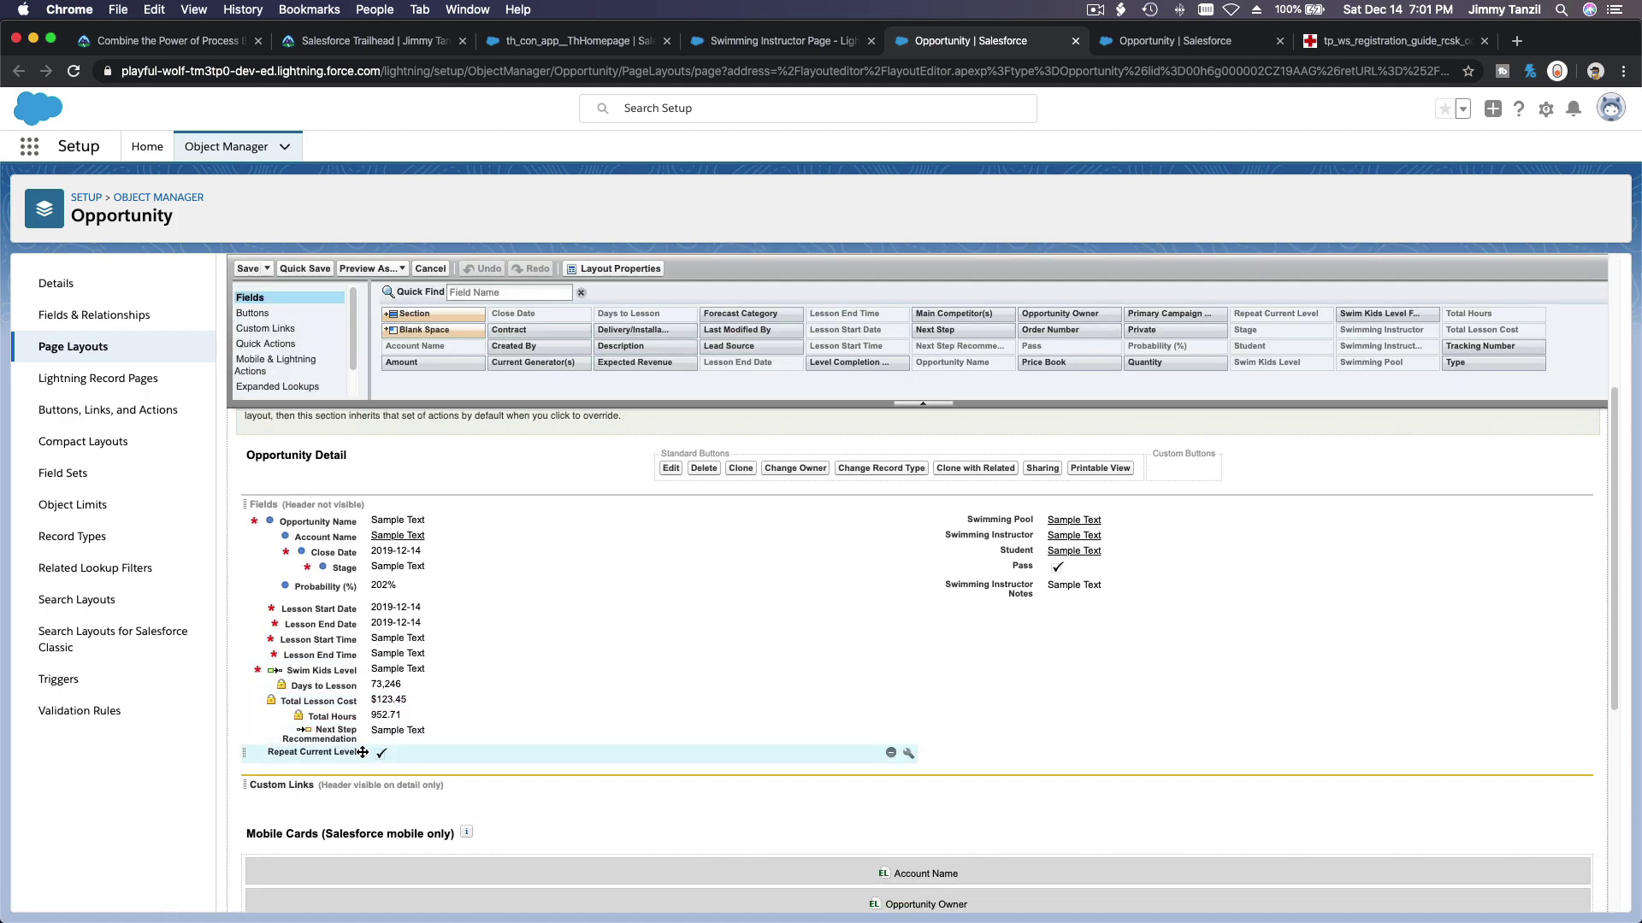
{"action": "left_click_drag", "start_coordinate": [363, 756], "coordinate": [1113, 577]}
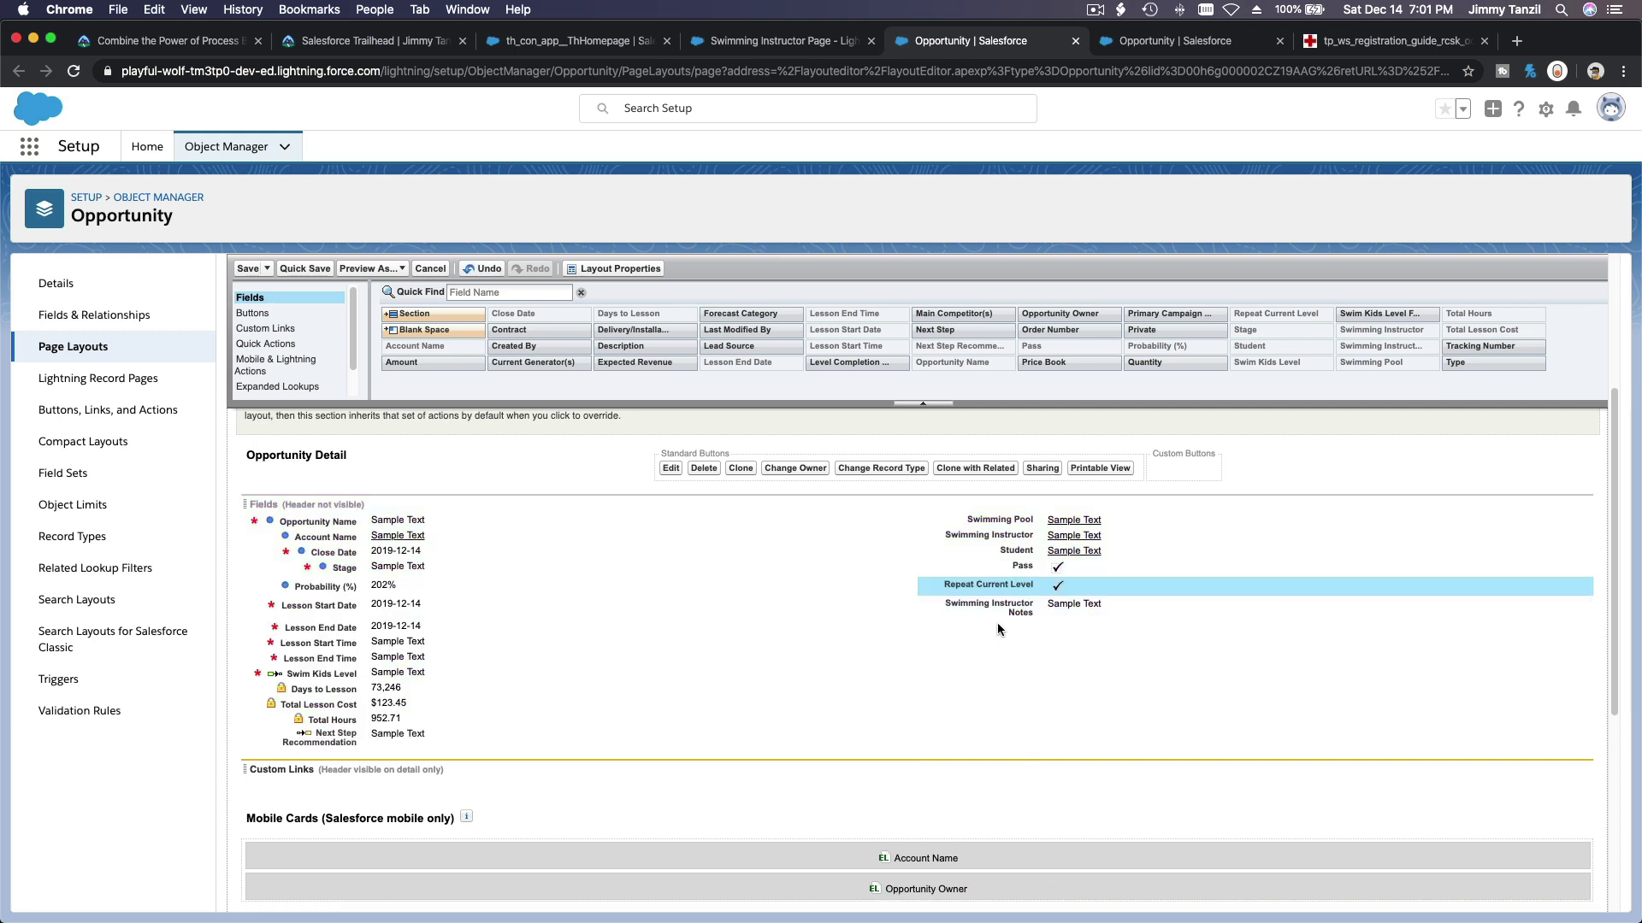
{"action": "left_click", "coordinate": [246, 268]}
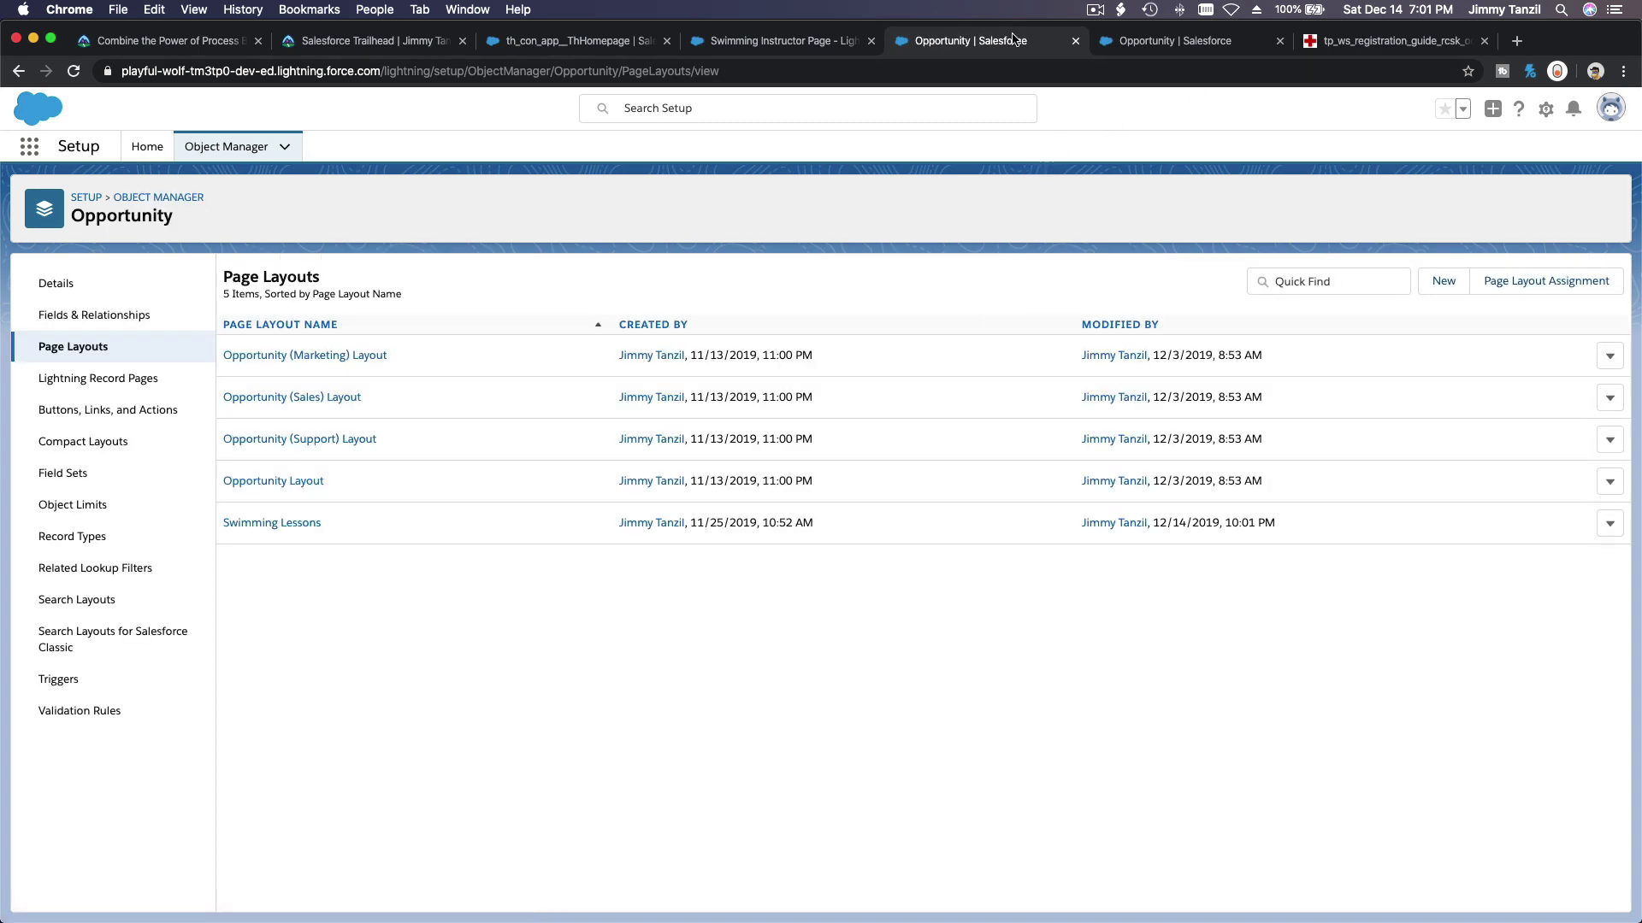
{"action": "left_click", "coordinate": [1075, 41]}
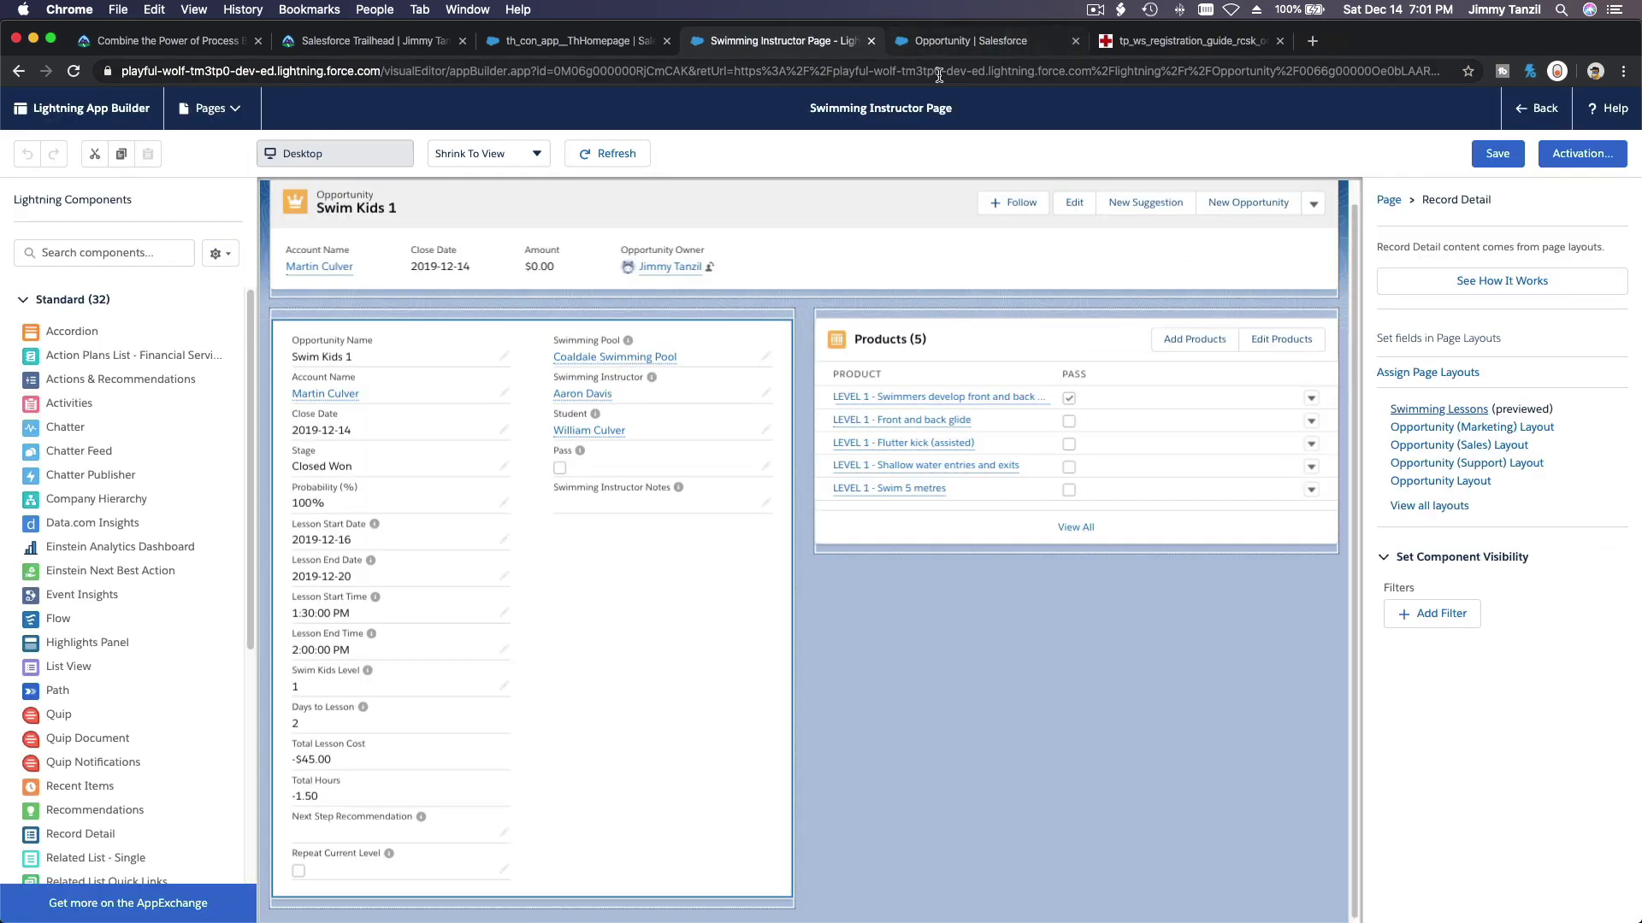
{"action": "left_click", "coordinate": [871, 42]}
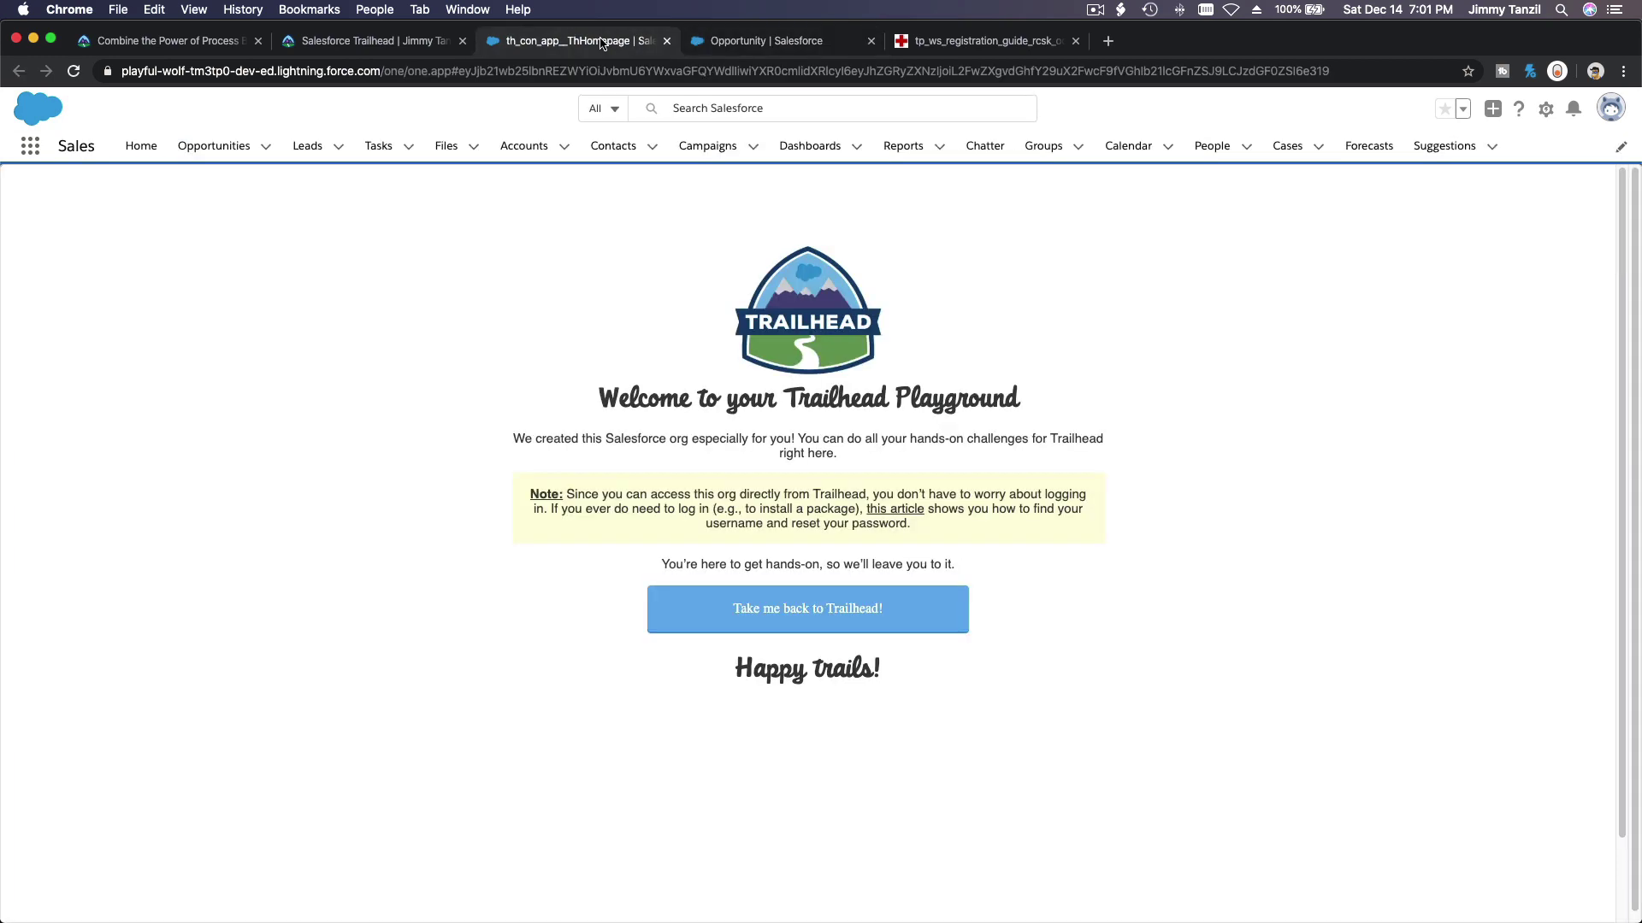
- Return to the Sales app and open the Swim Kids 1 opportunity from the first recently viewed contact's record
{"action": "left_click", "coordinate": [681, 43]}
{"action": "left_click", "coordinate": [697, 42]}
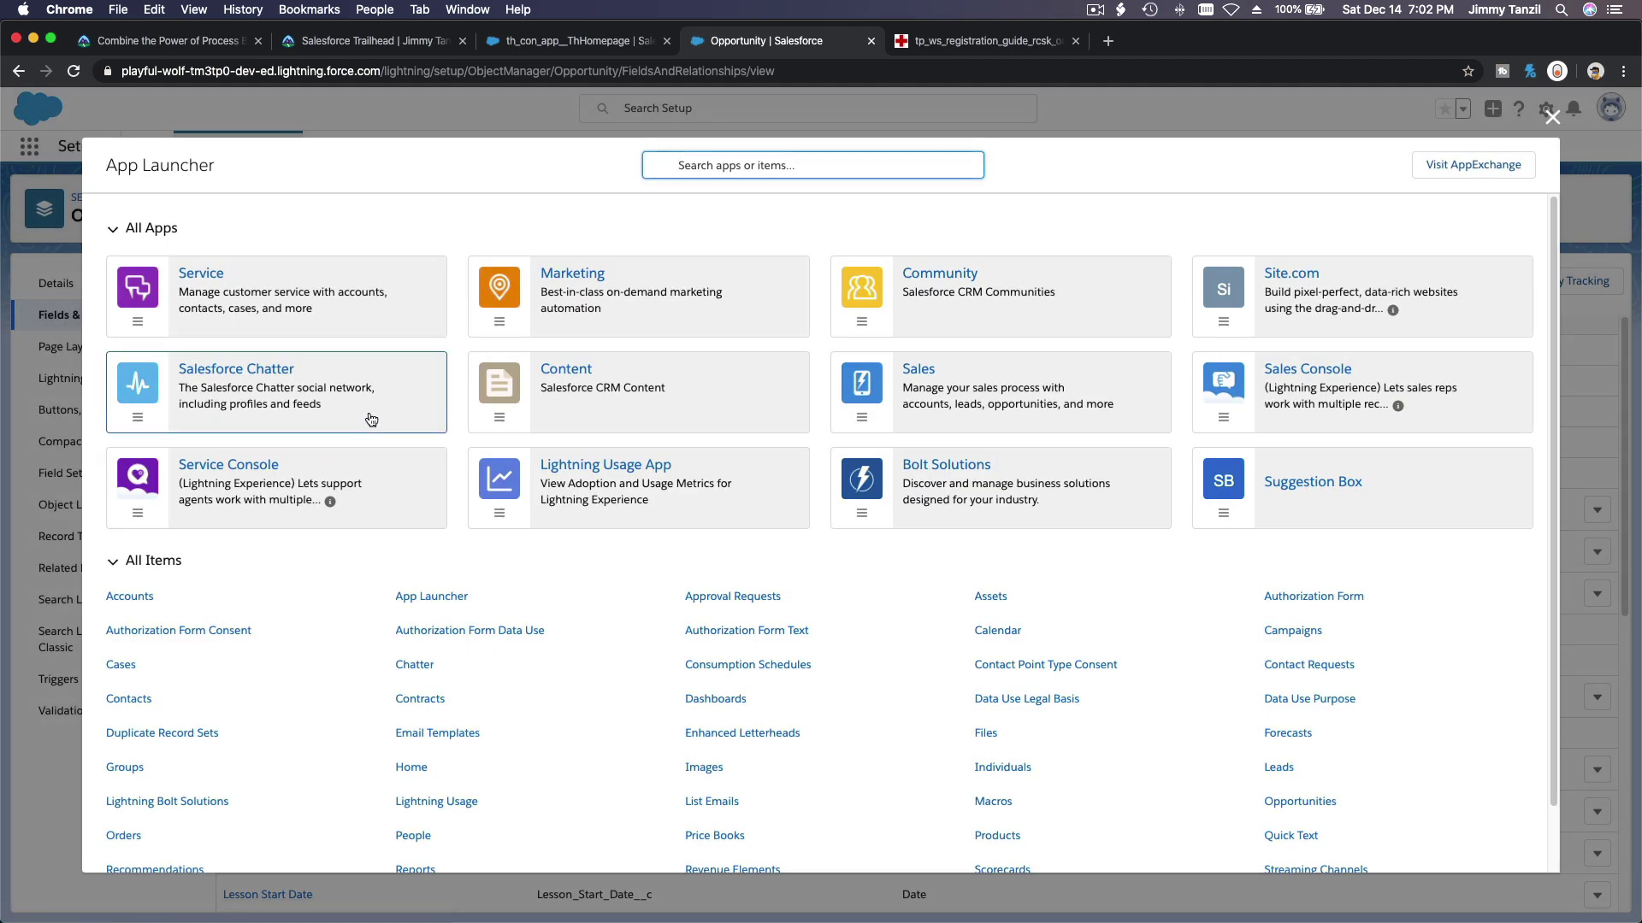
{"action": "type", "text": "Opp"}
{"action": "left_click", "coordinate": [143, 321]}
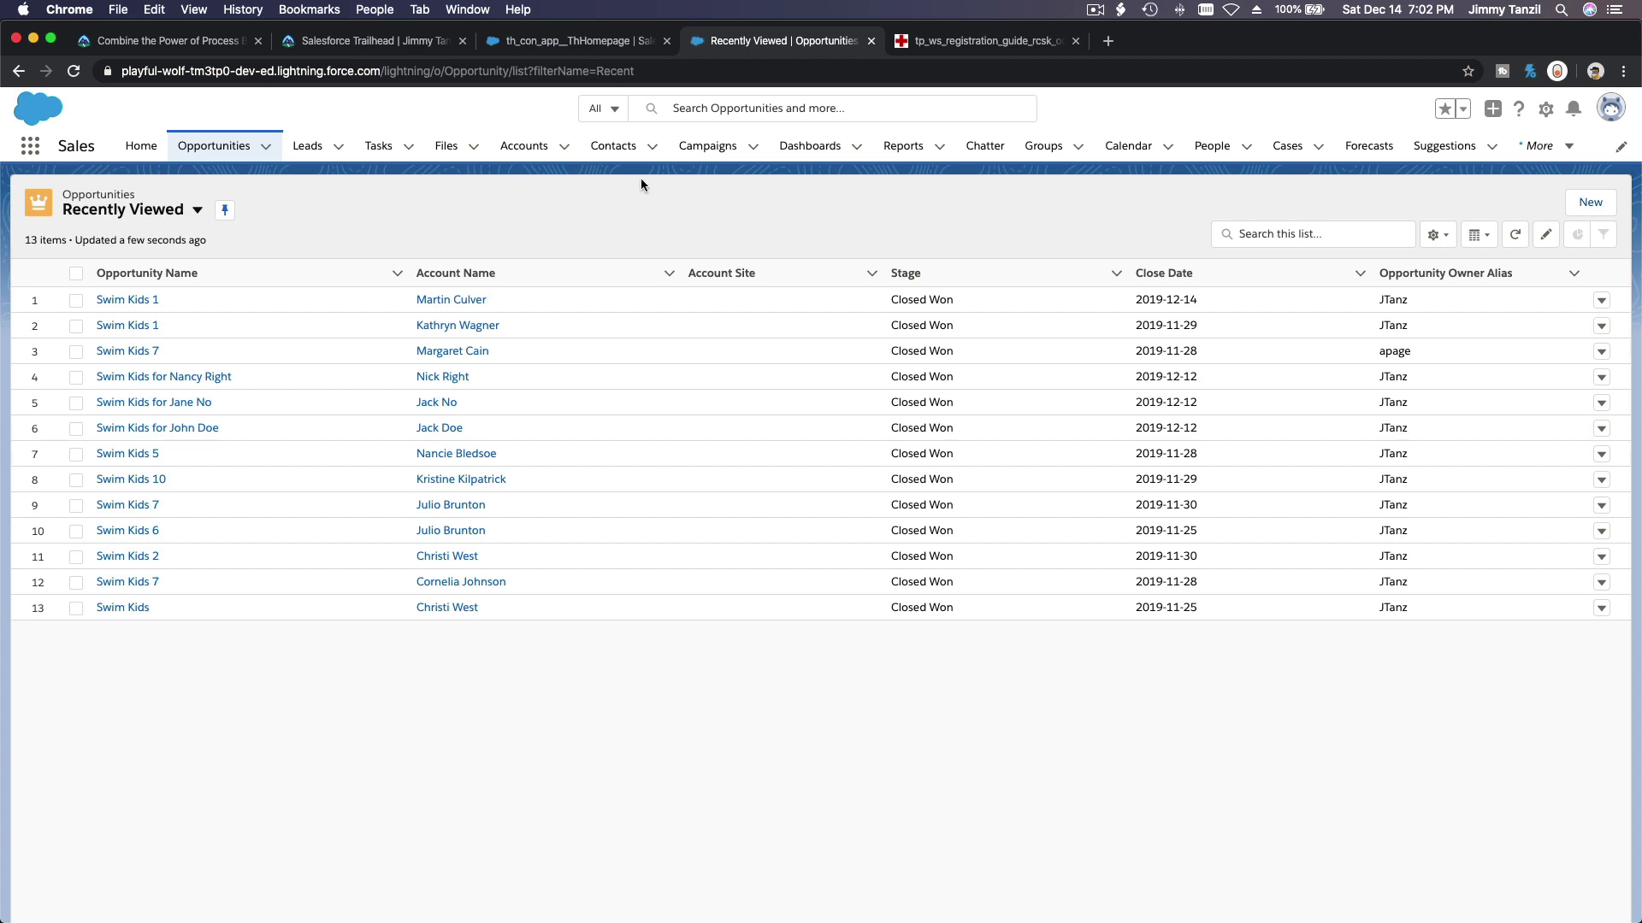
{"action": "left_click", "coordinate": [613, 145]}
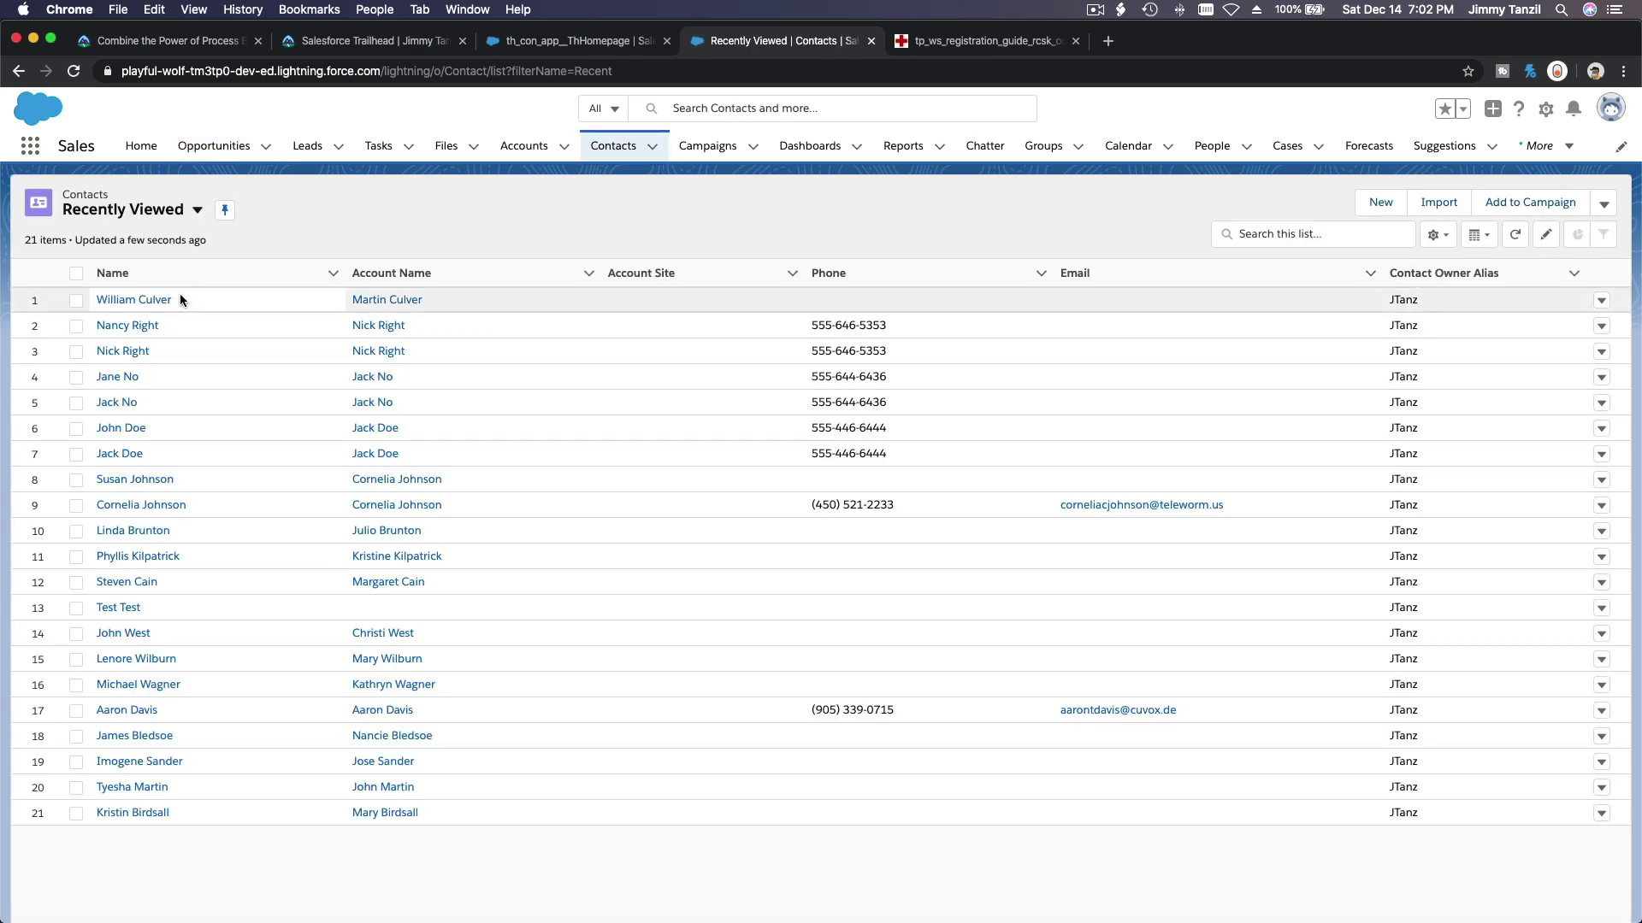
{"action": "left_click", "coordinate": [180, 296]}
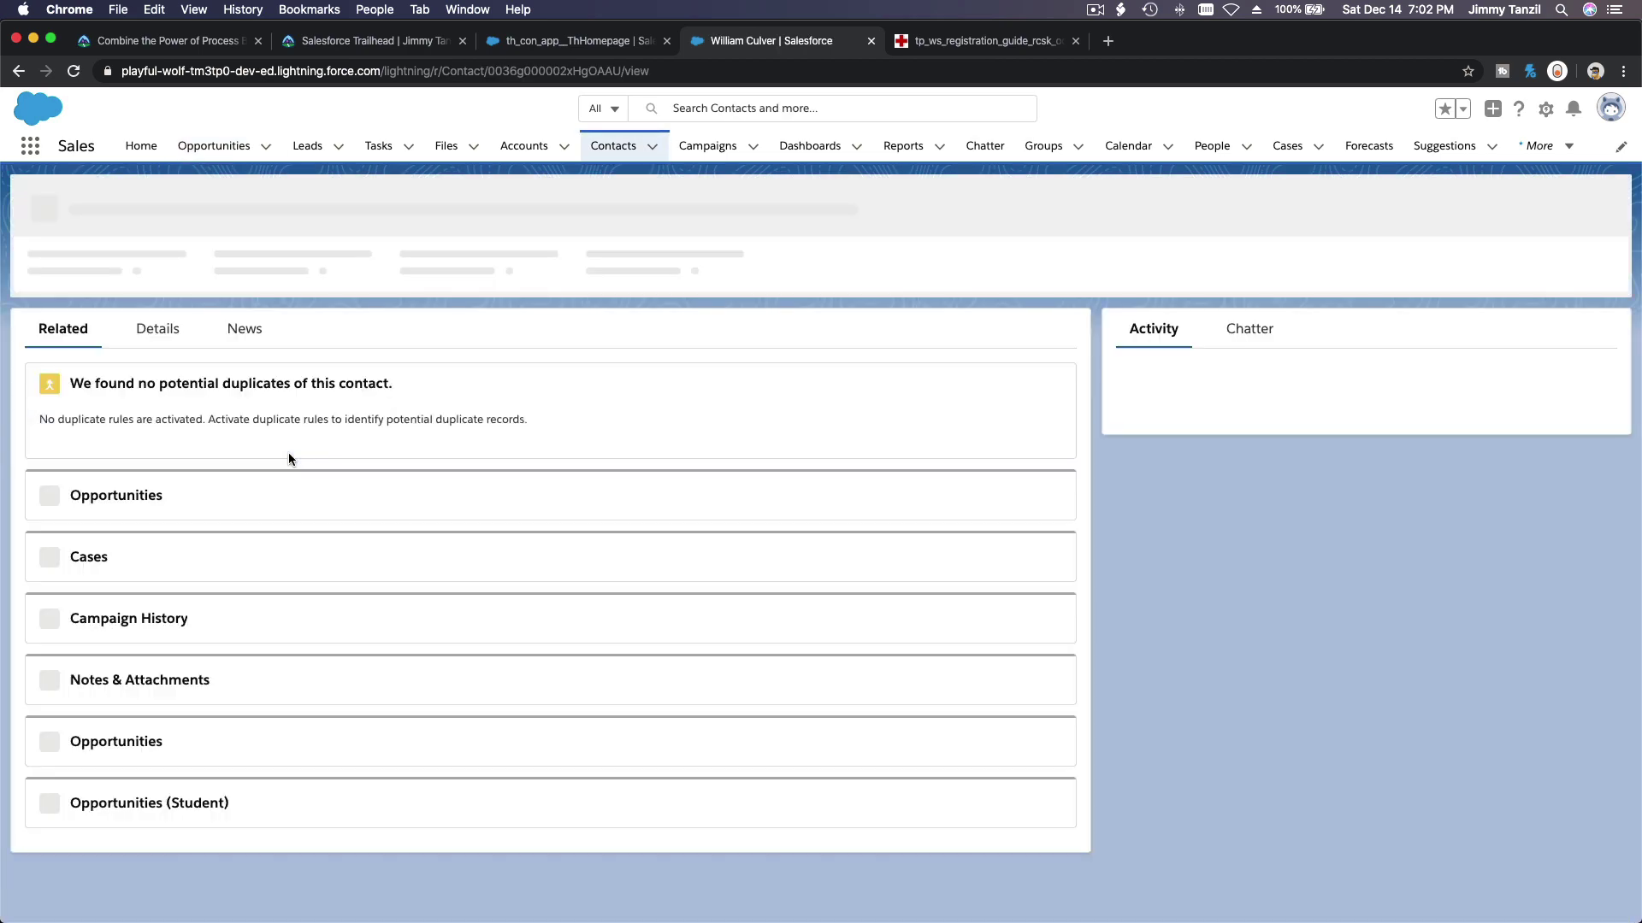
{"action": "left_click", "coordinate": [85, 535]}
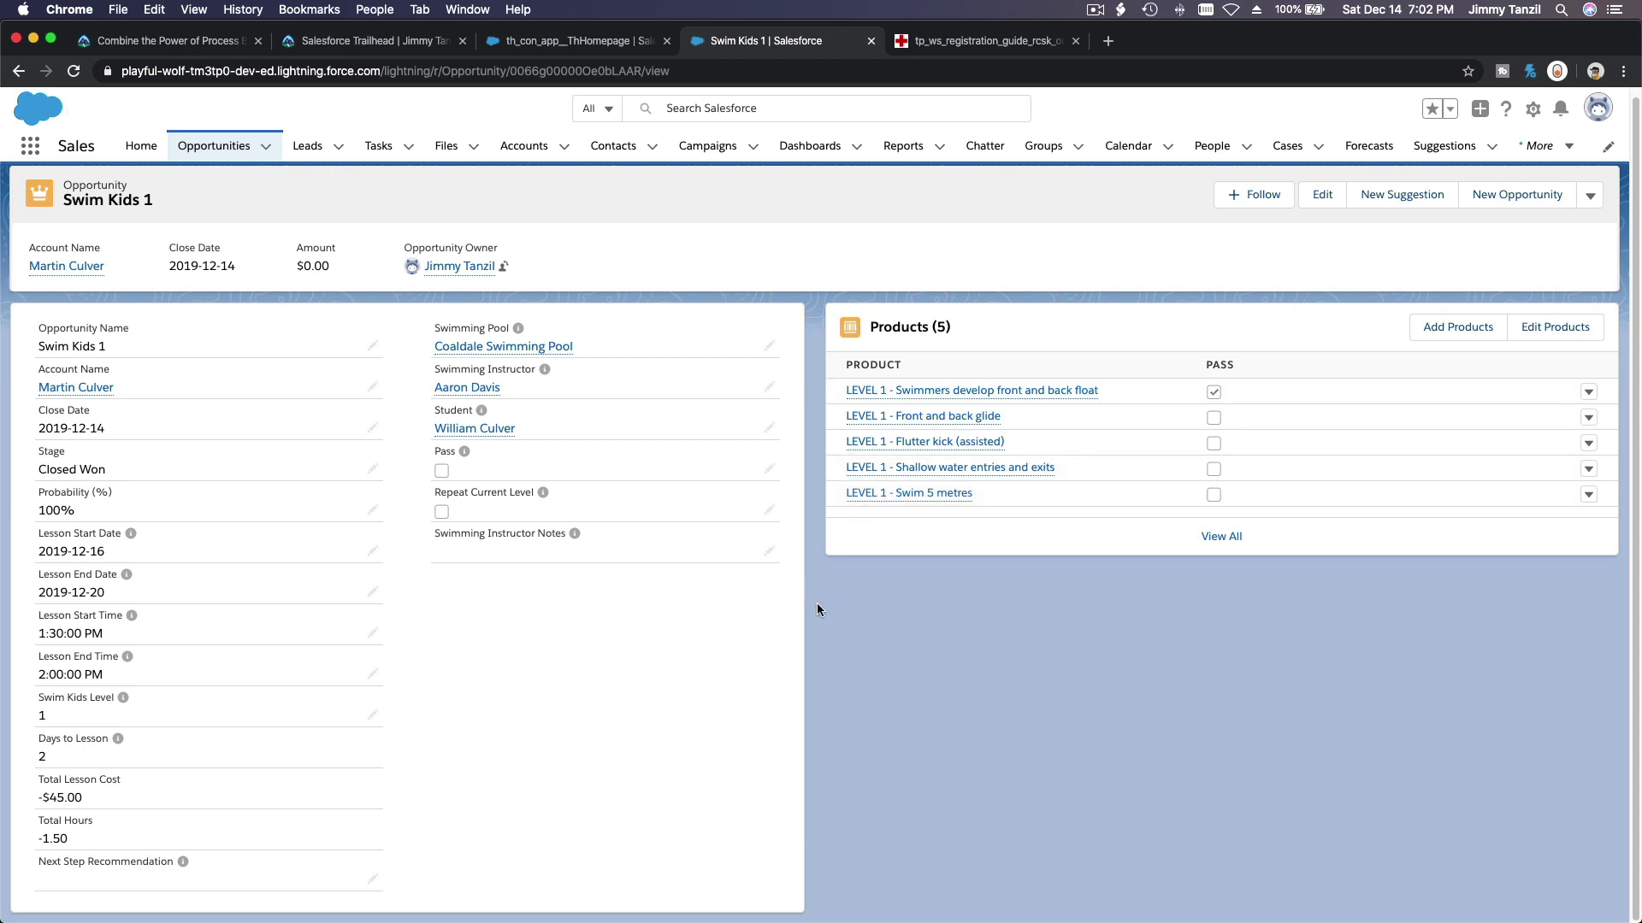
- Tick Repeat Current Level on the Swim Kids 1 opportunity, review its lesson dates and times, and discard the edit
{"action": "double_click", "coordinate": [437, 511]}
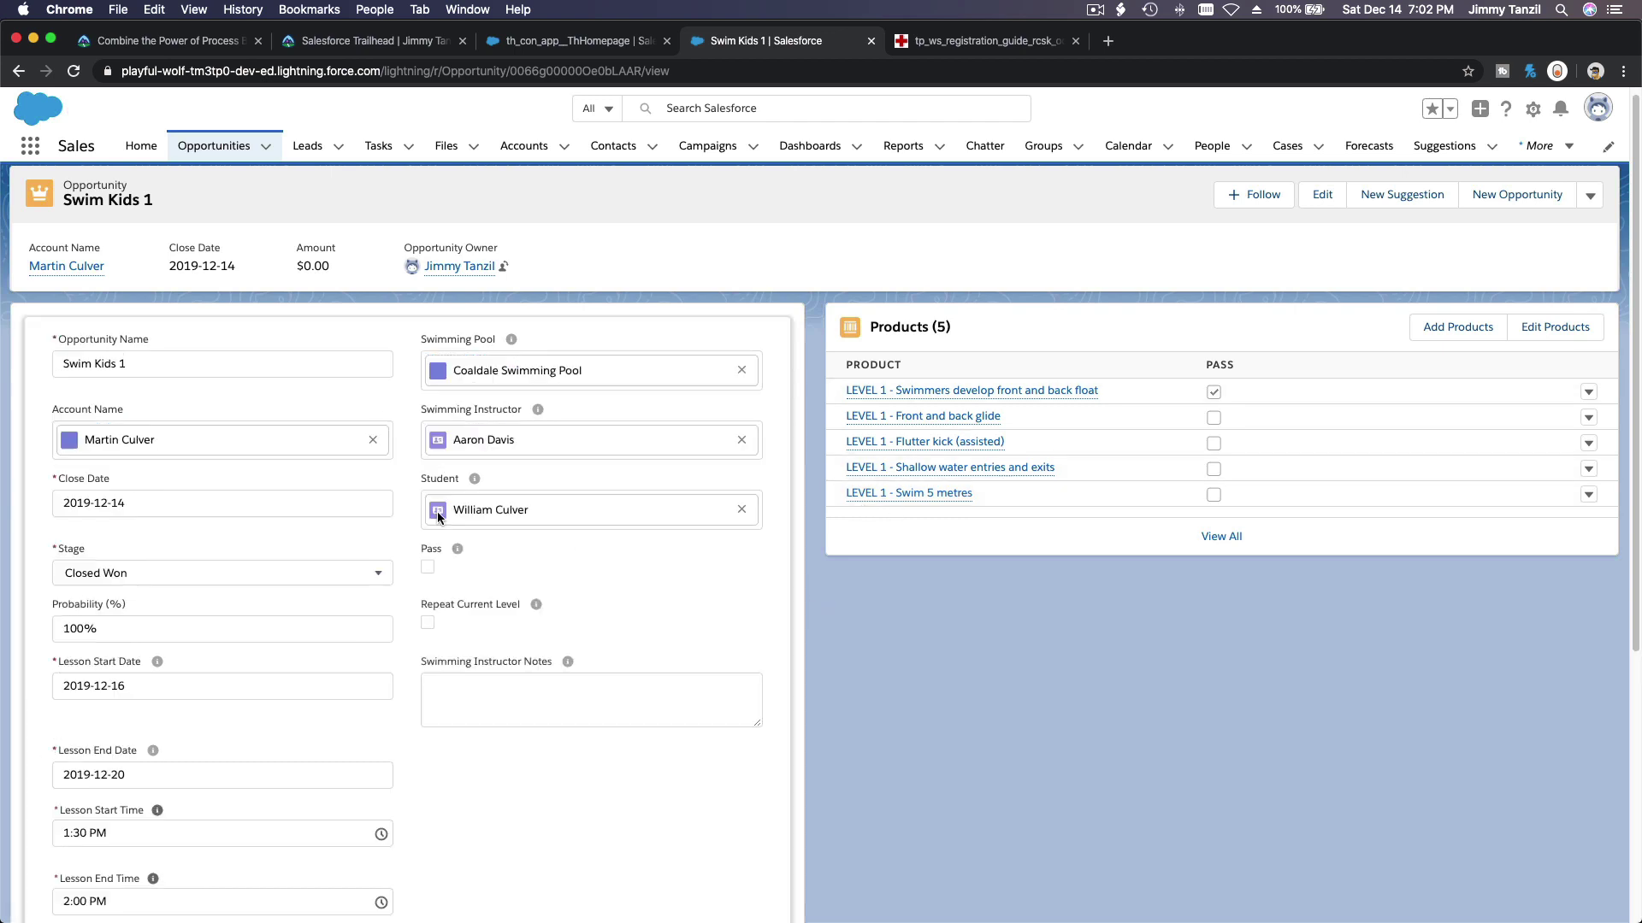
{"action": "left_click", "coordinate": [438, 511]}
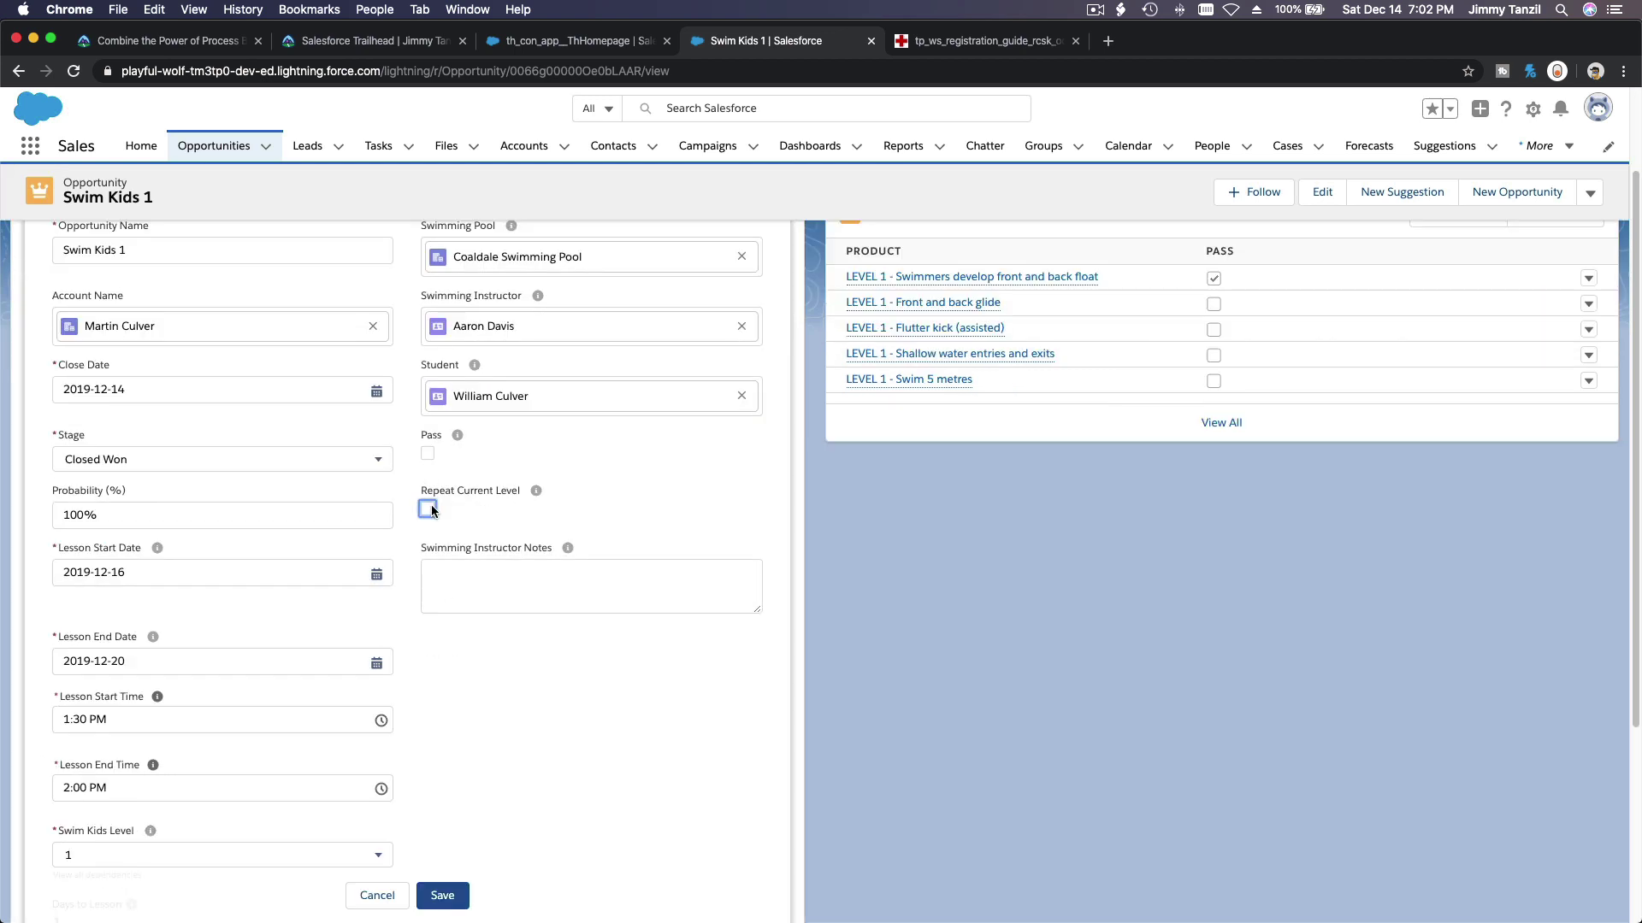
{"action": "left_click", "coordinate": [522, 662]}
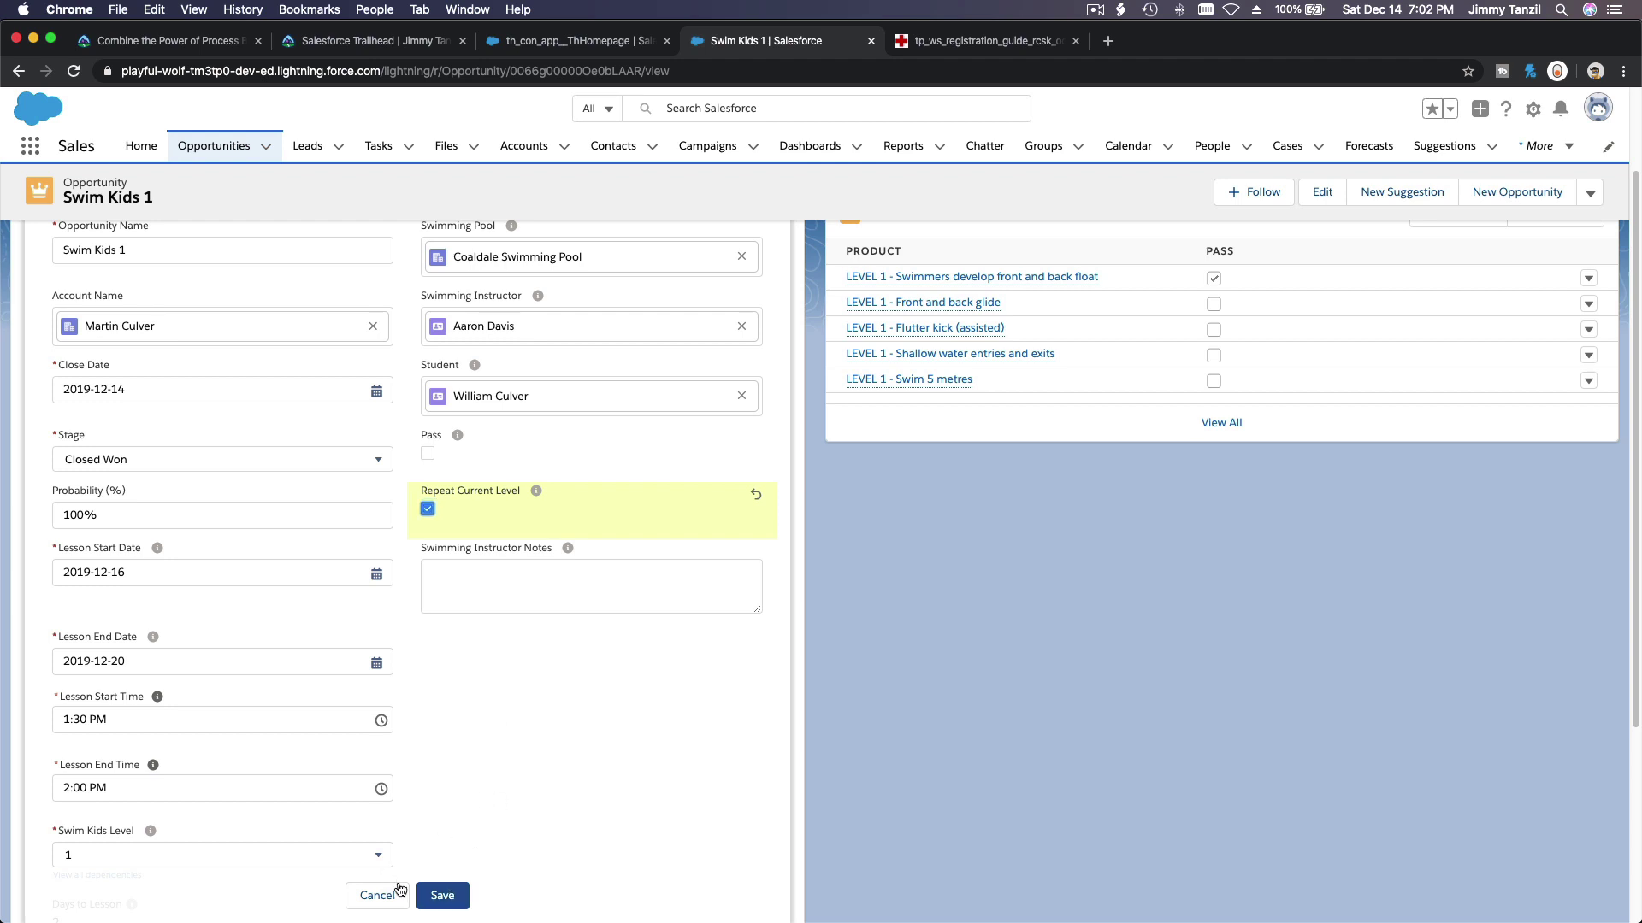
{"action": "scroll", "coordinate": [667, 664], "scroll_direction": "up", "scroll_amount": 3}
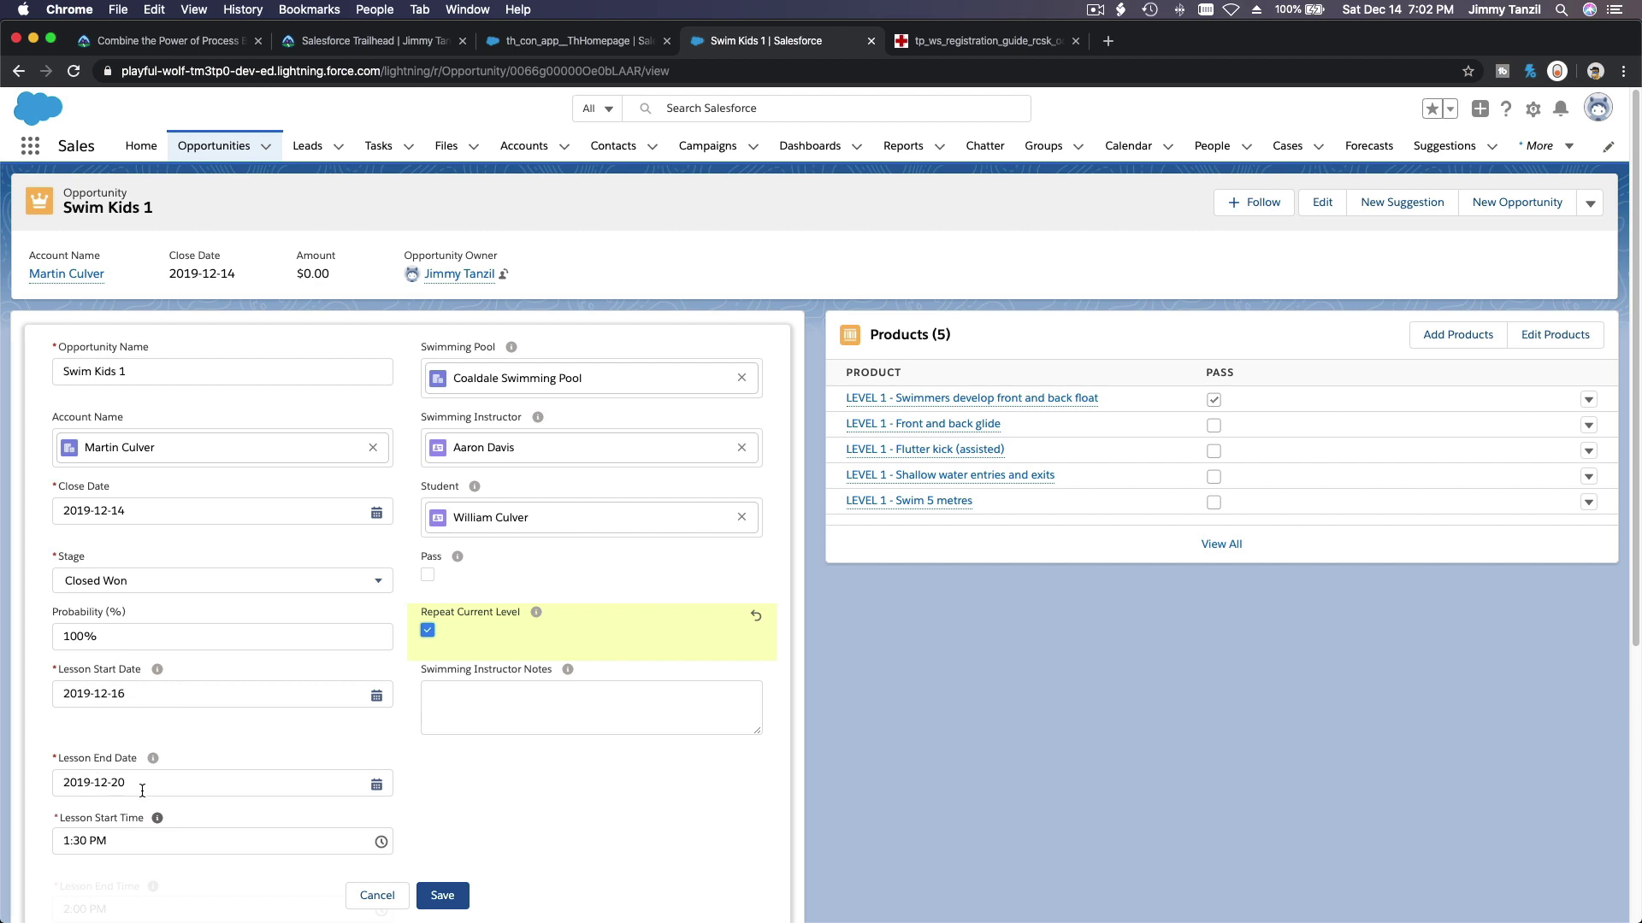
{"action": "scroll", "coordinate": [495, 772], "scroll_direction": "down", "scroll_amount": 1}
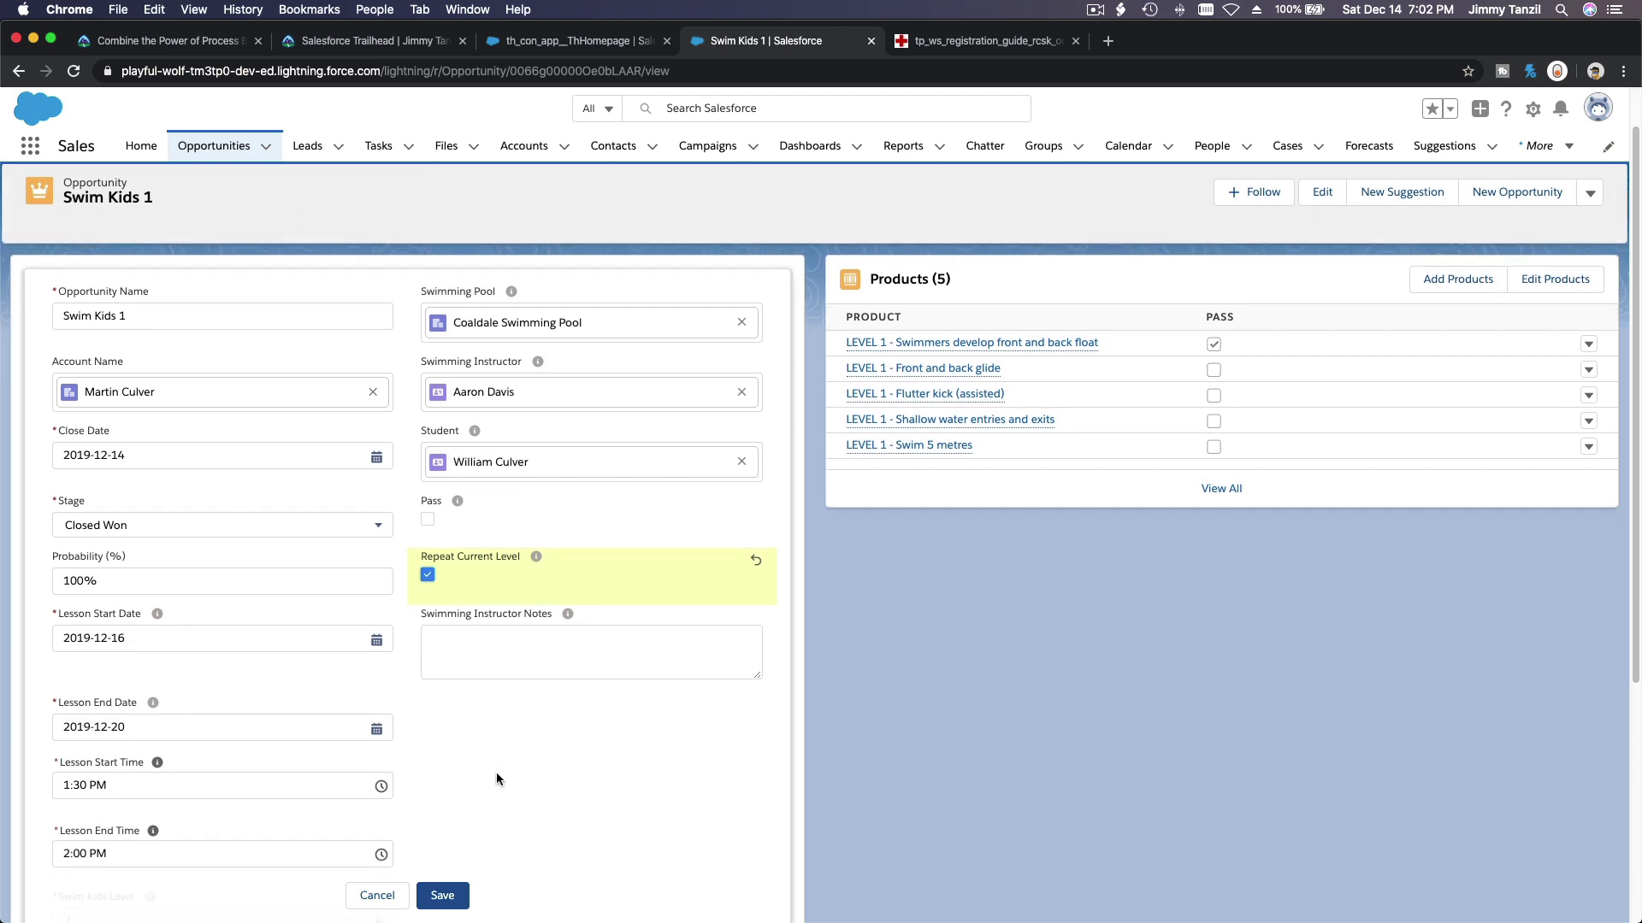
{"action": "mouse_move", "coordinate": [152, 705]}
{"action": "scroll", "coordinate": [152, 704], "scroll_direction": "down", "scroll_amount": 1}
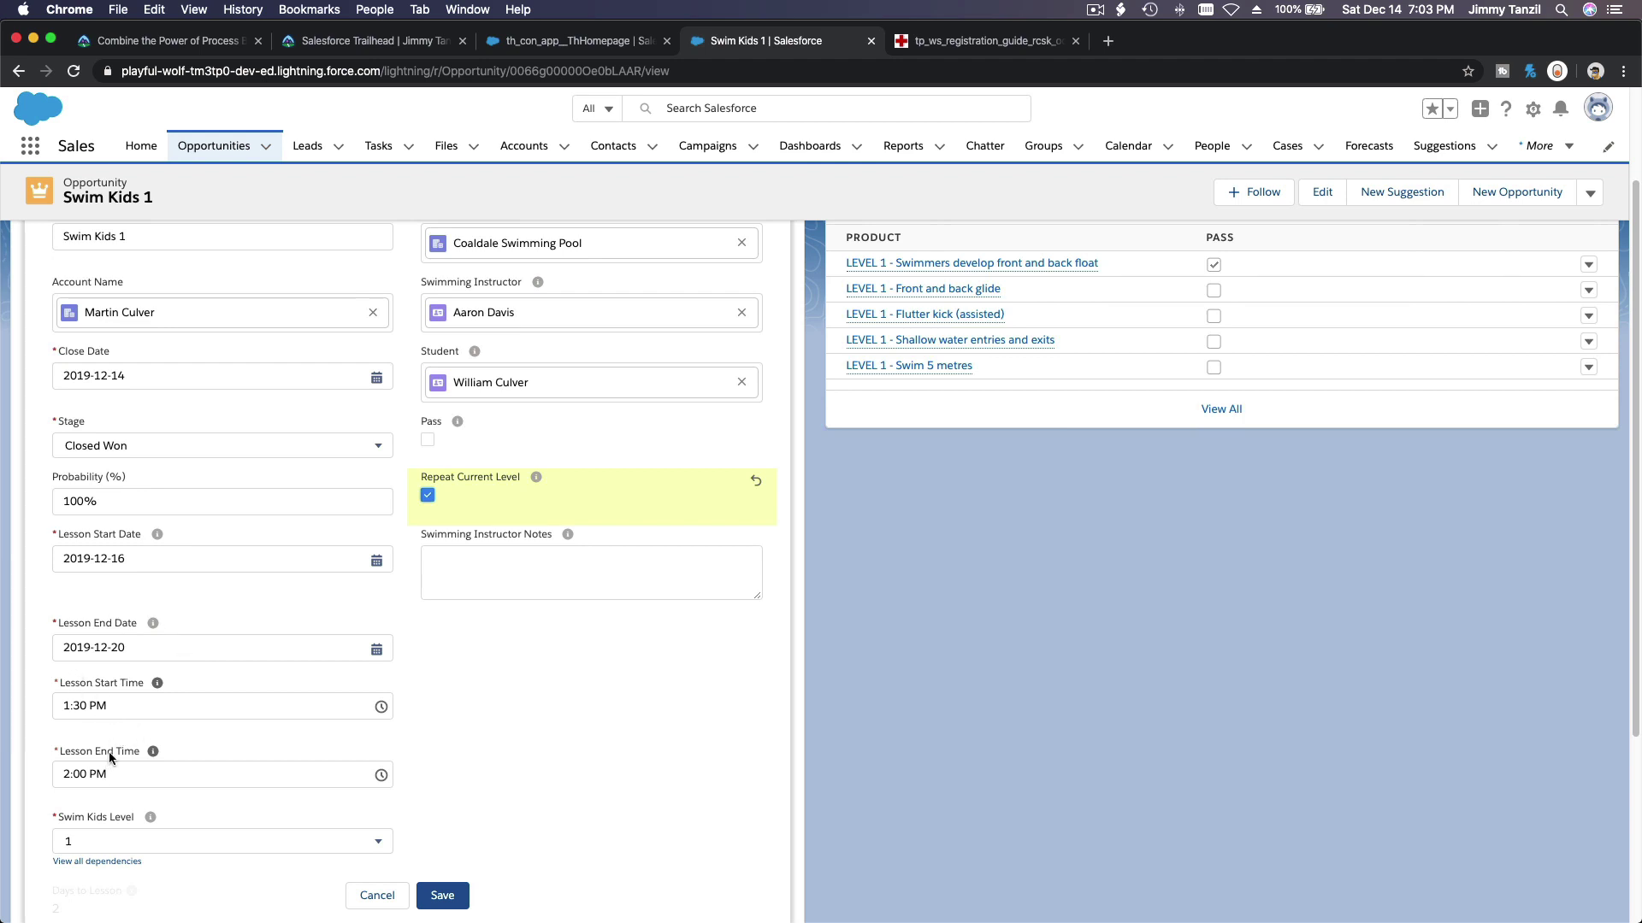
{"action": "scroll", "coordinate": [110, 752], "scroll_direction": "up", "scroll_amount": 3}
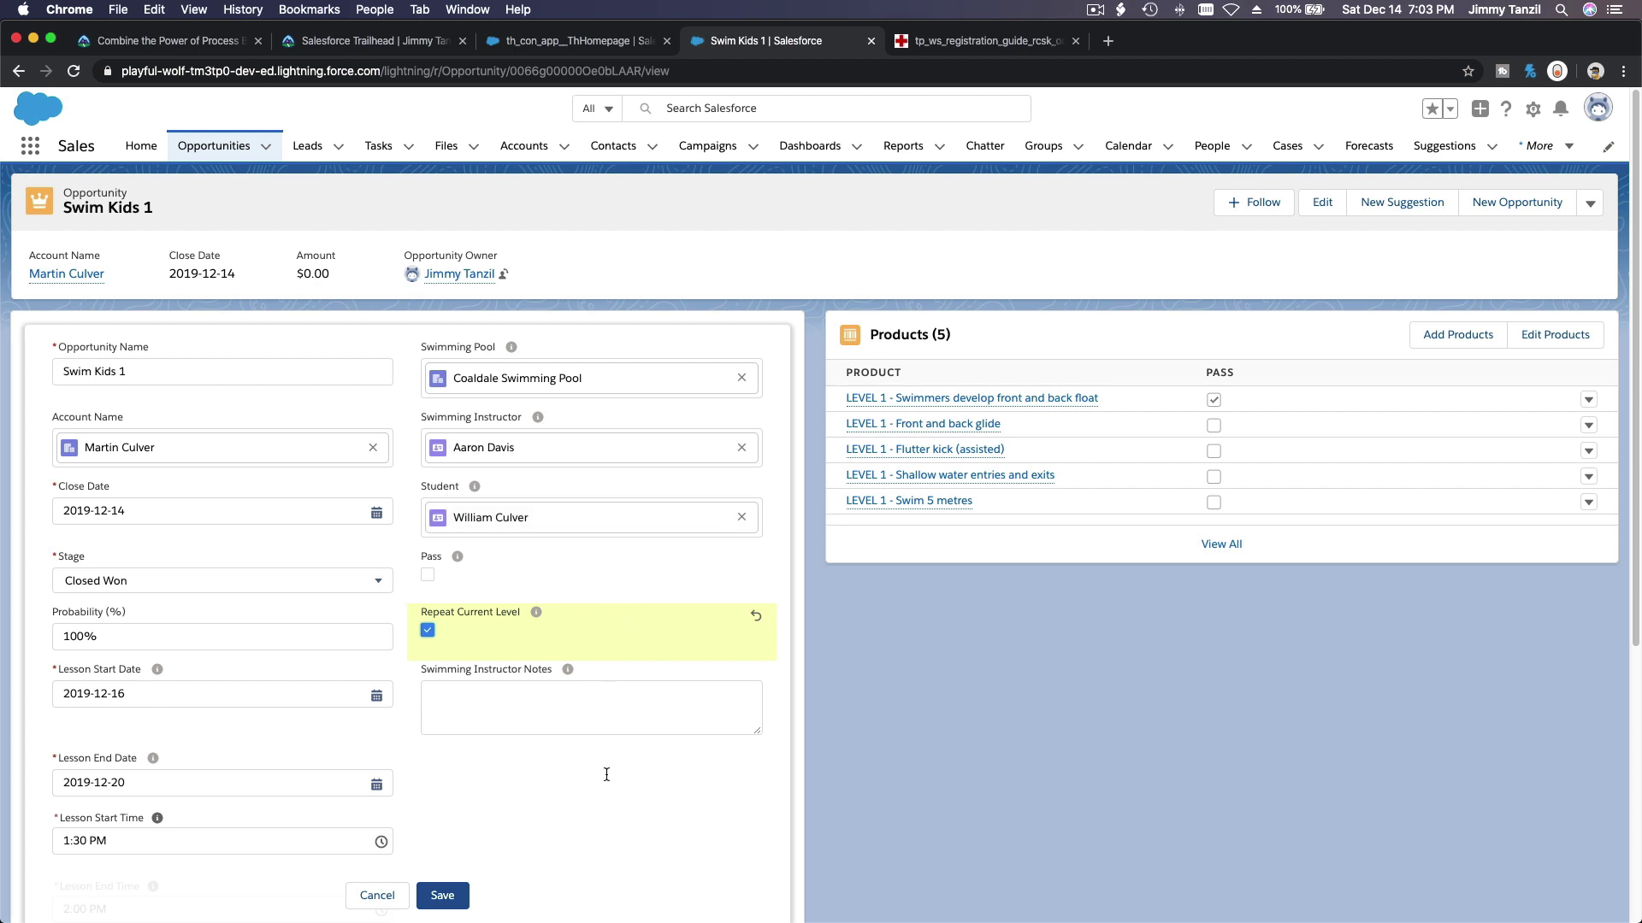
{"action": "scroll", "coordinate": [609, 826], "scroll_direction": "down", "scroll_amount": 2}
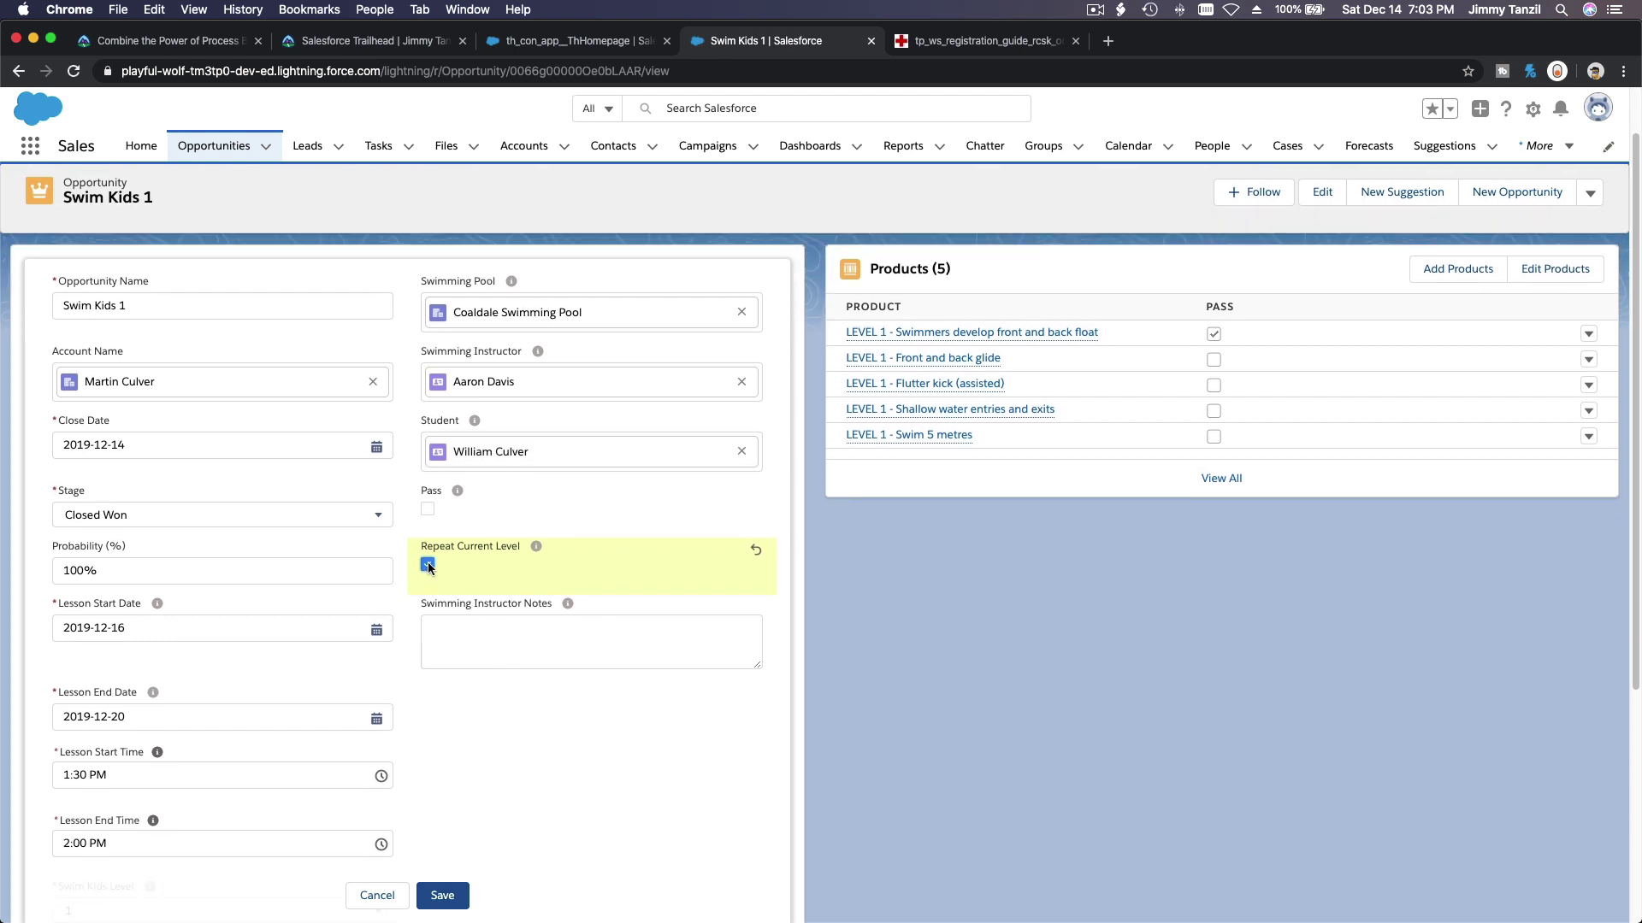
{"action": "left_click", "coordinate": [376, 895]}
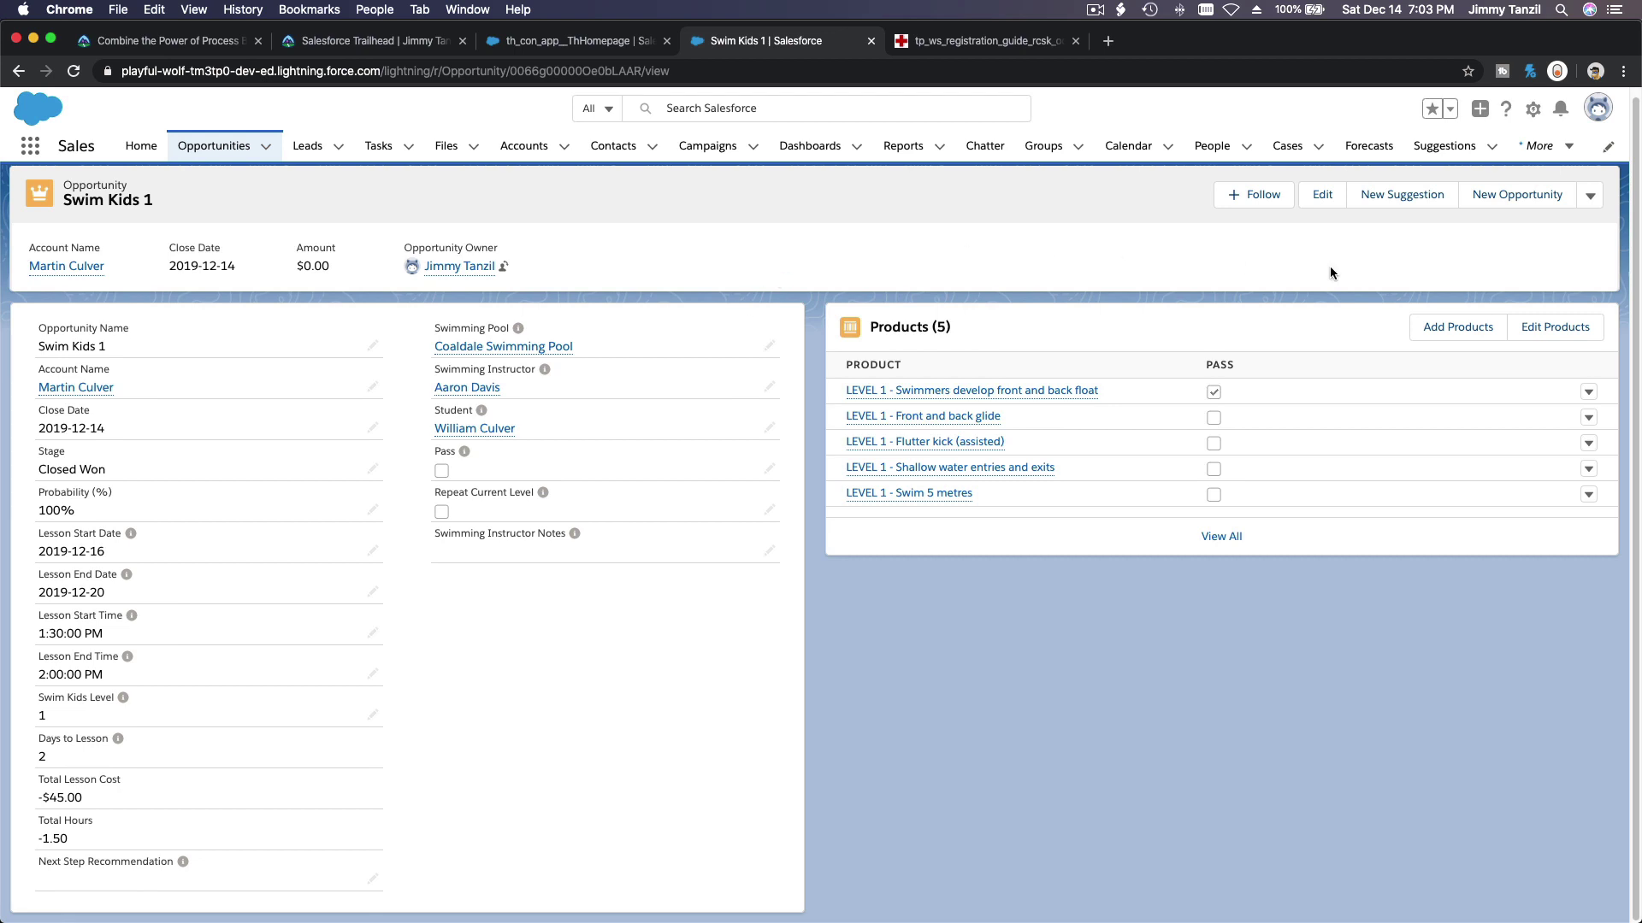
- Open Setup in a separate browser tab, search its navigation for Flow, and go to the Flows page
{"action": "left_click", "coordinate": [1530, 111]}
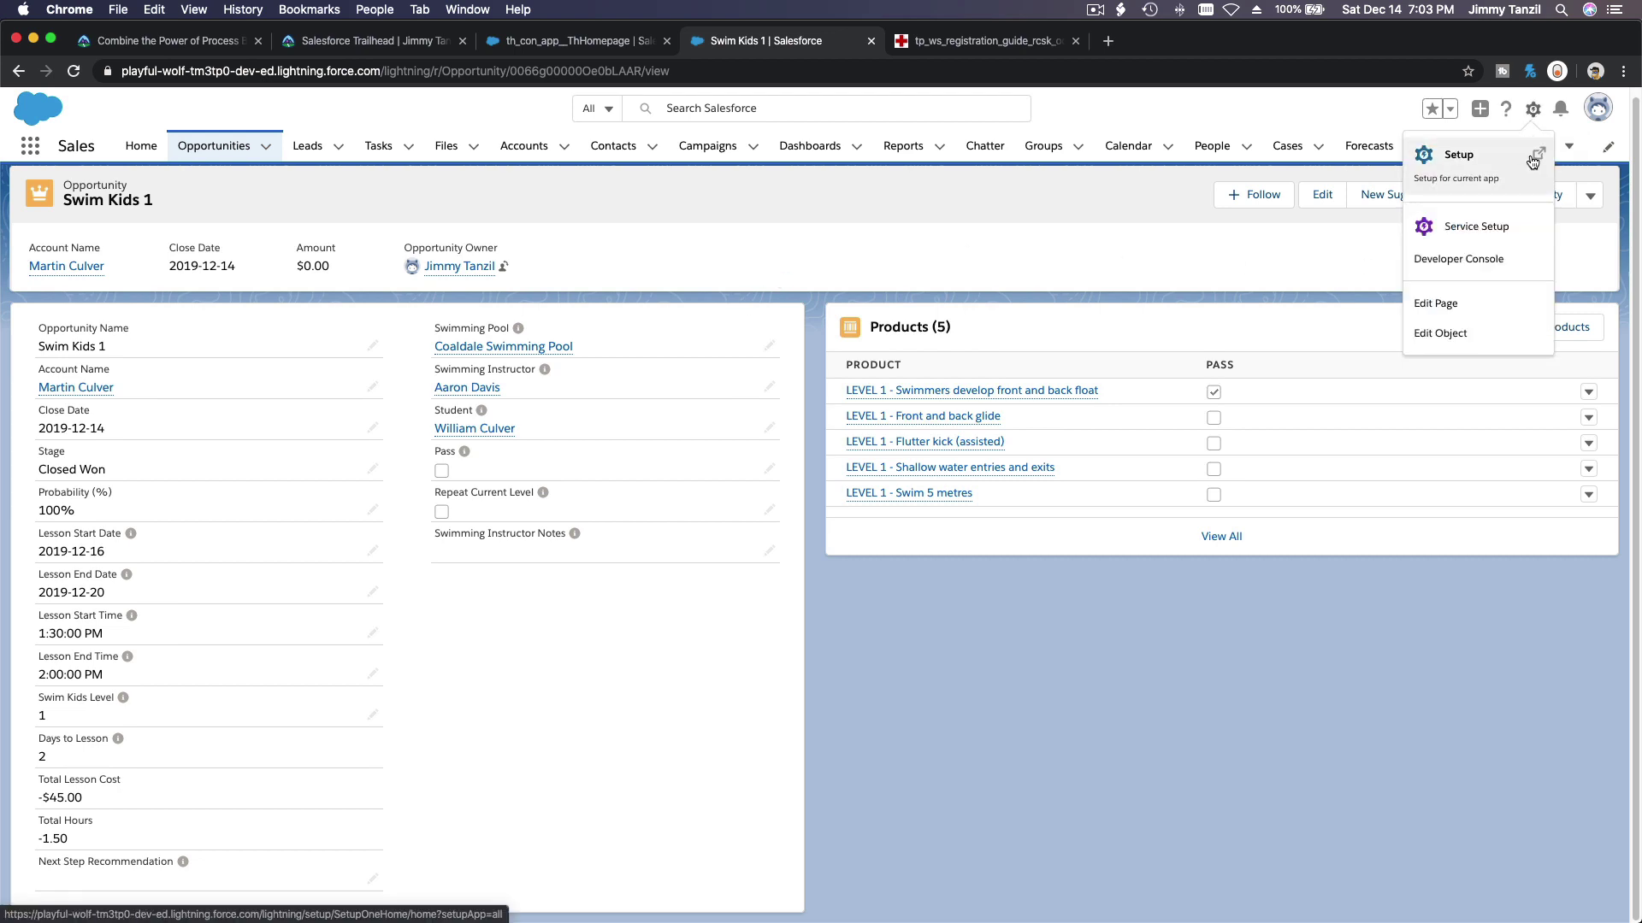
{"action": "left_click", "coordinate": [1528, 161]}
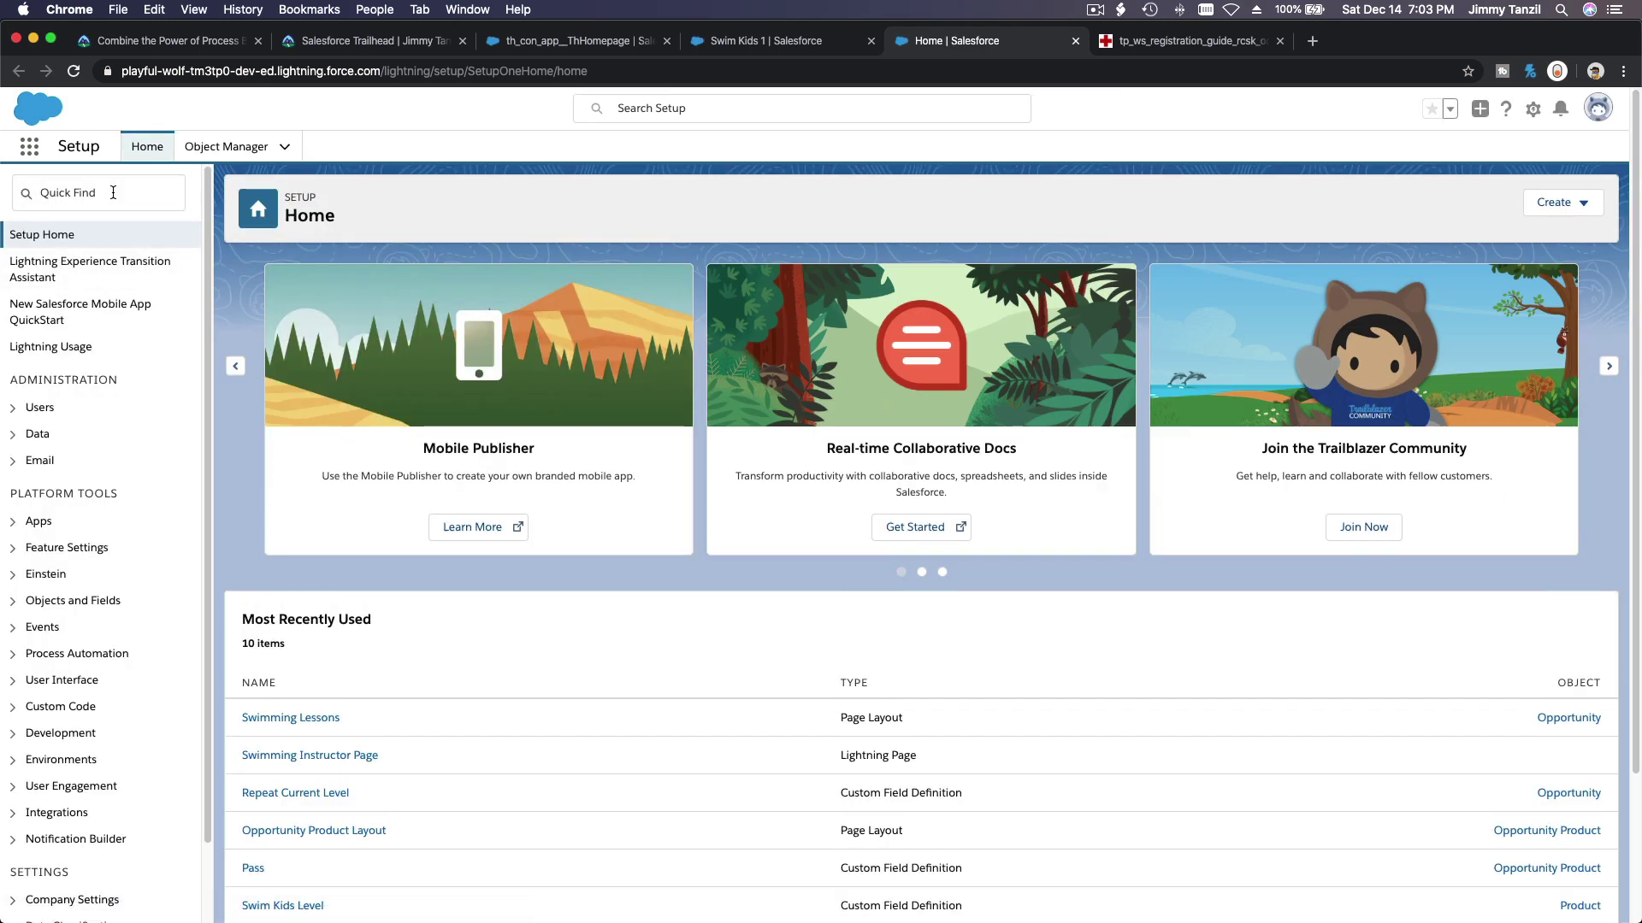
{"action": "left_click", "coordinate": [113, 192]}
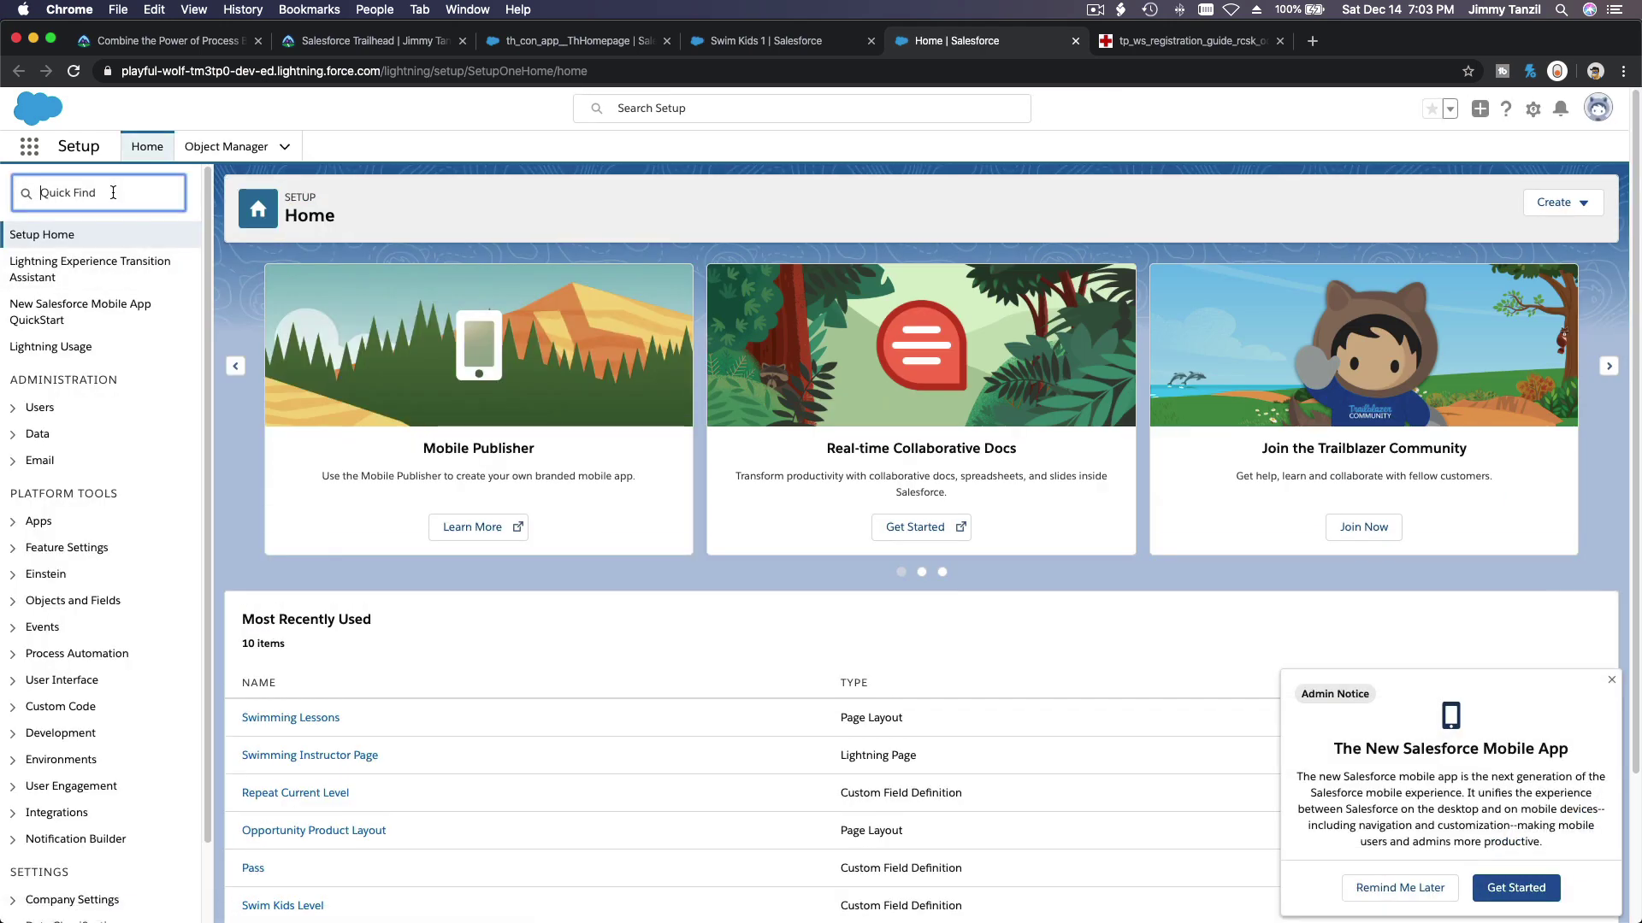
{"action": "type", "text": "Flow"}
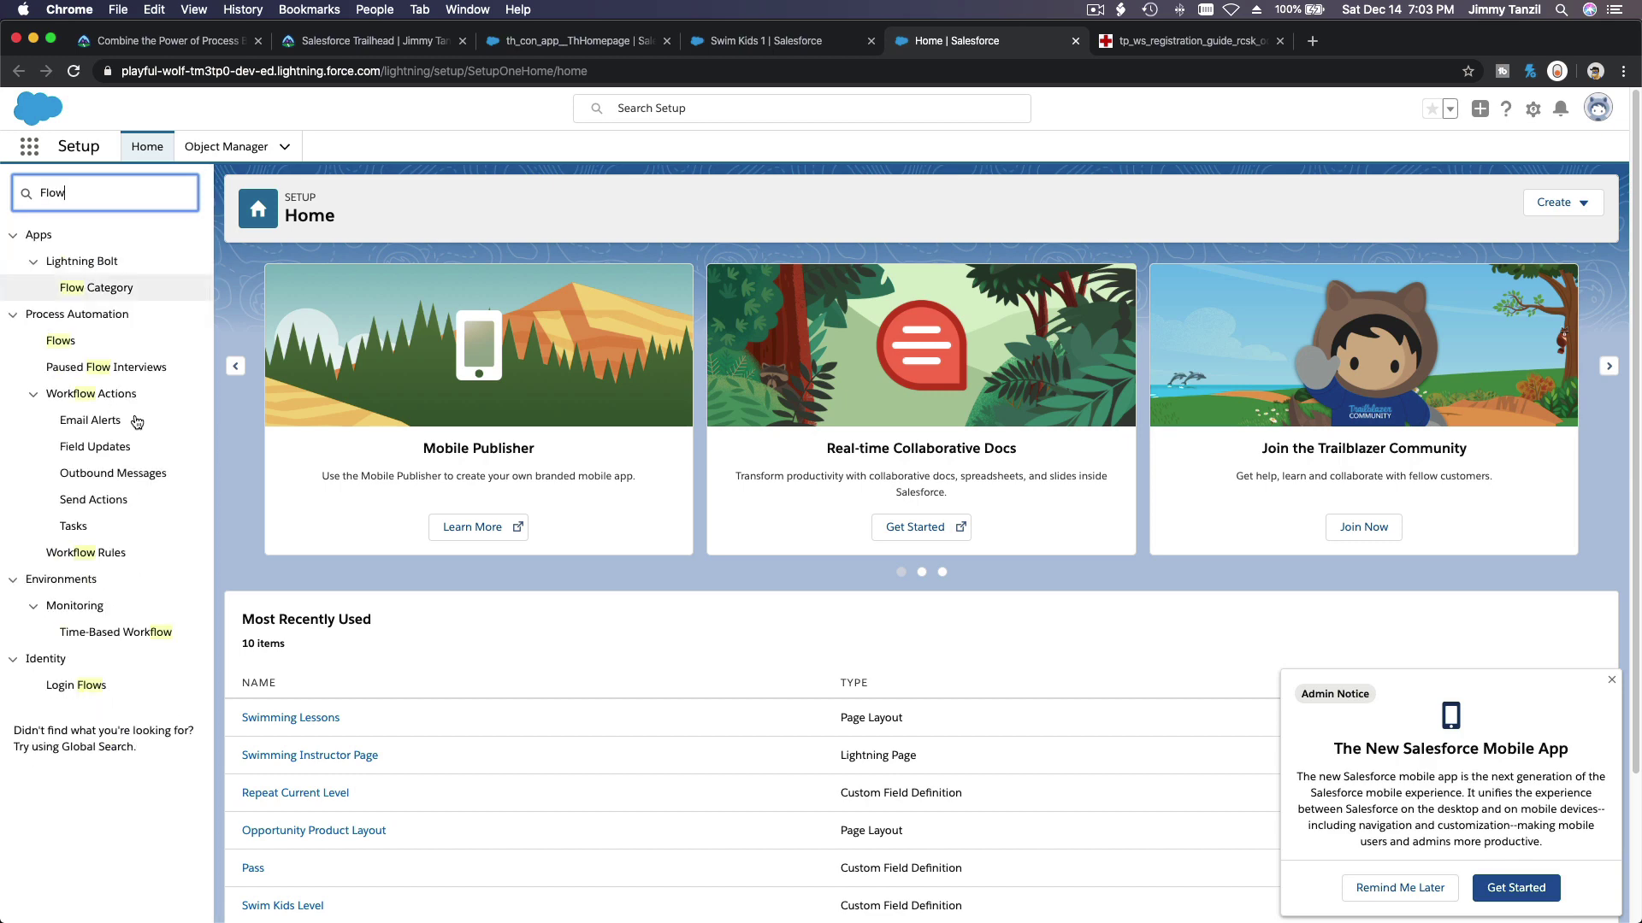
{"action": "left_click", "coordinate": [61, 341]}
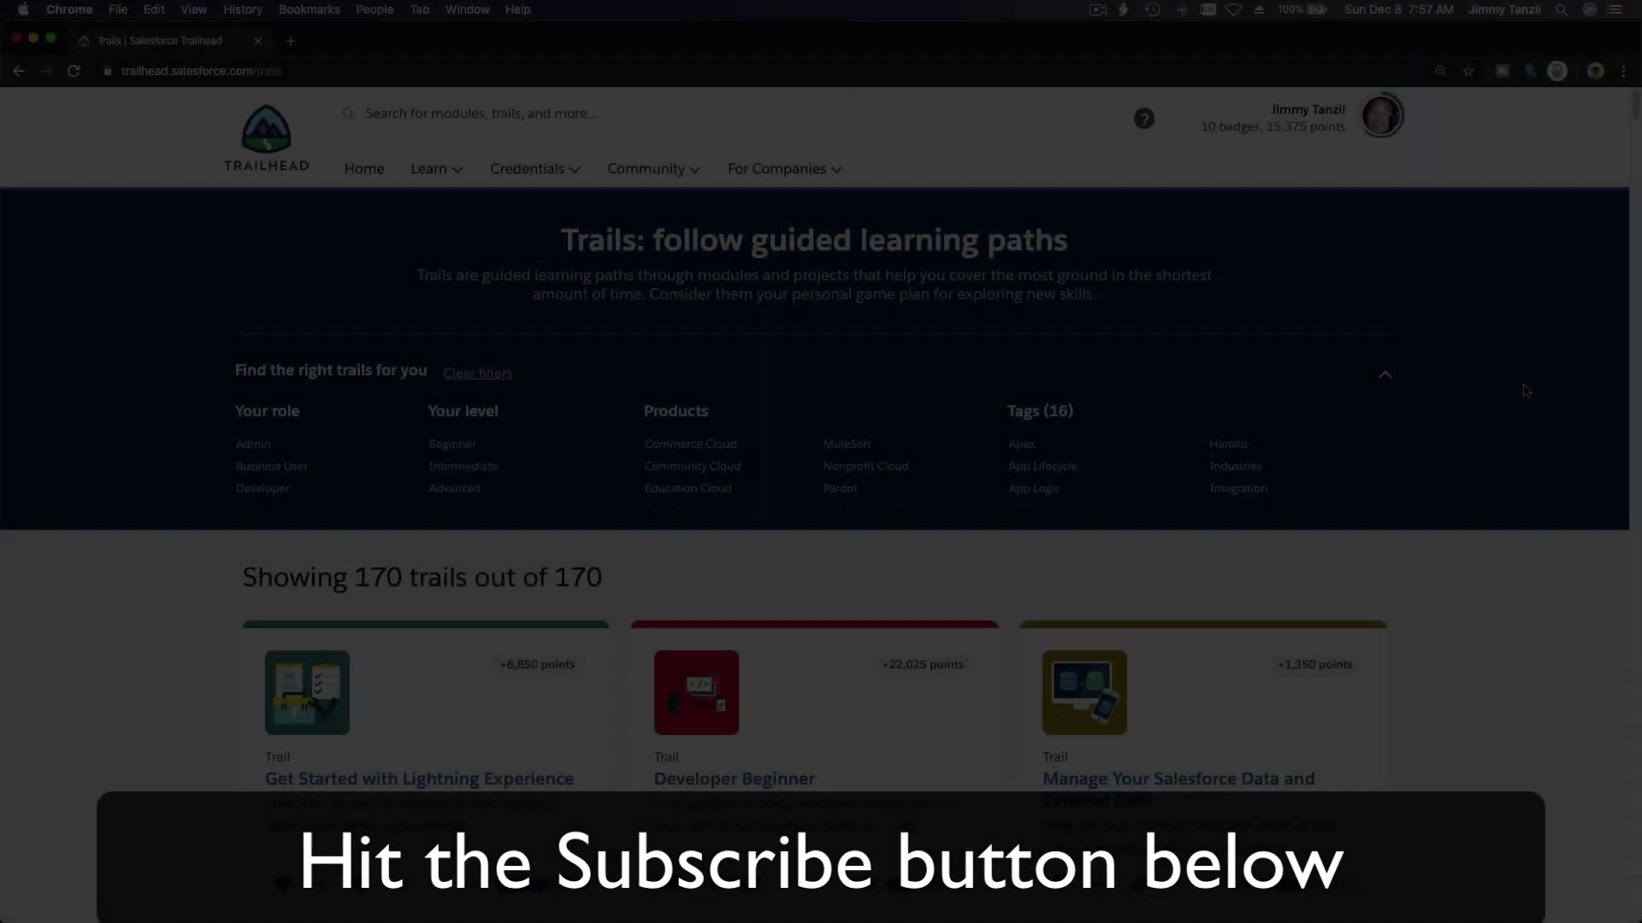
{"action": "scroll", "coordinate": [1522, 383], "scroll_direction": "down", "scroll_amount": 20}
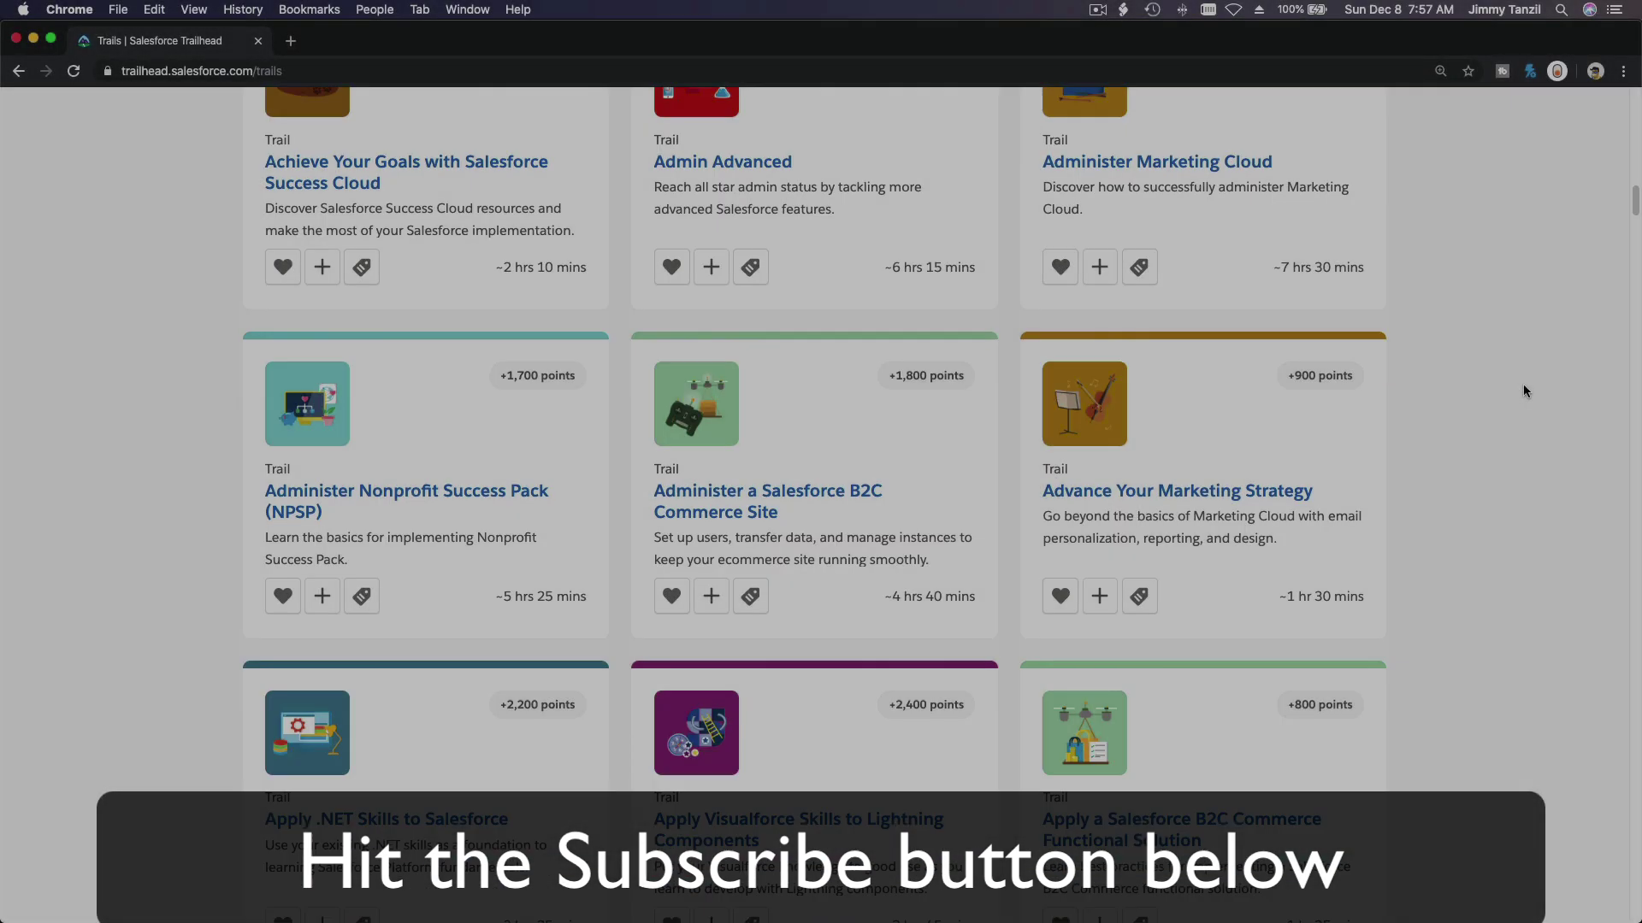
{"action": "scroll", "coordinate": [1522, 383], "scroll_direction": "down", "scroll_amount": 10}
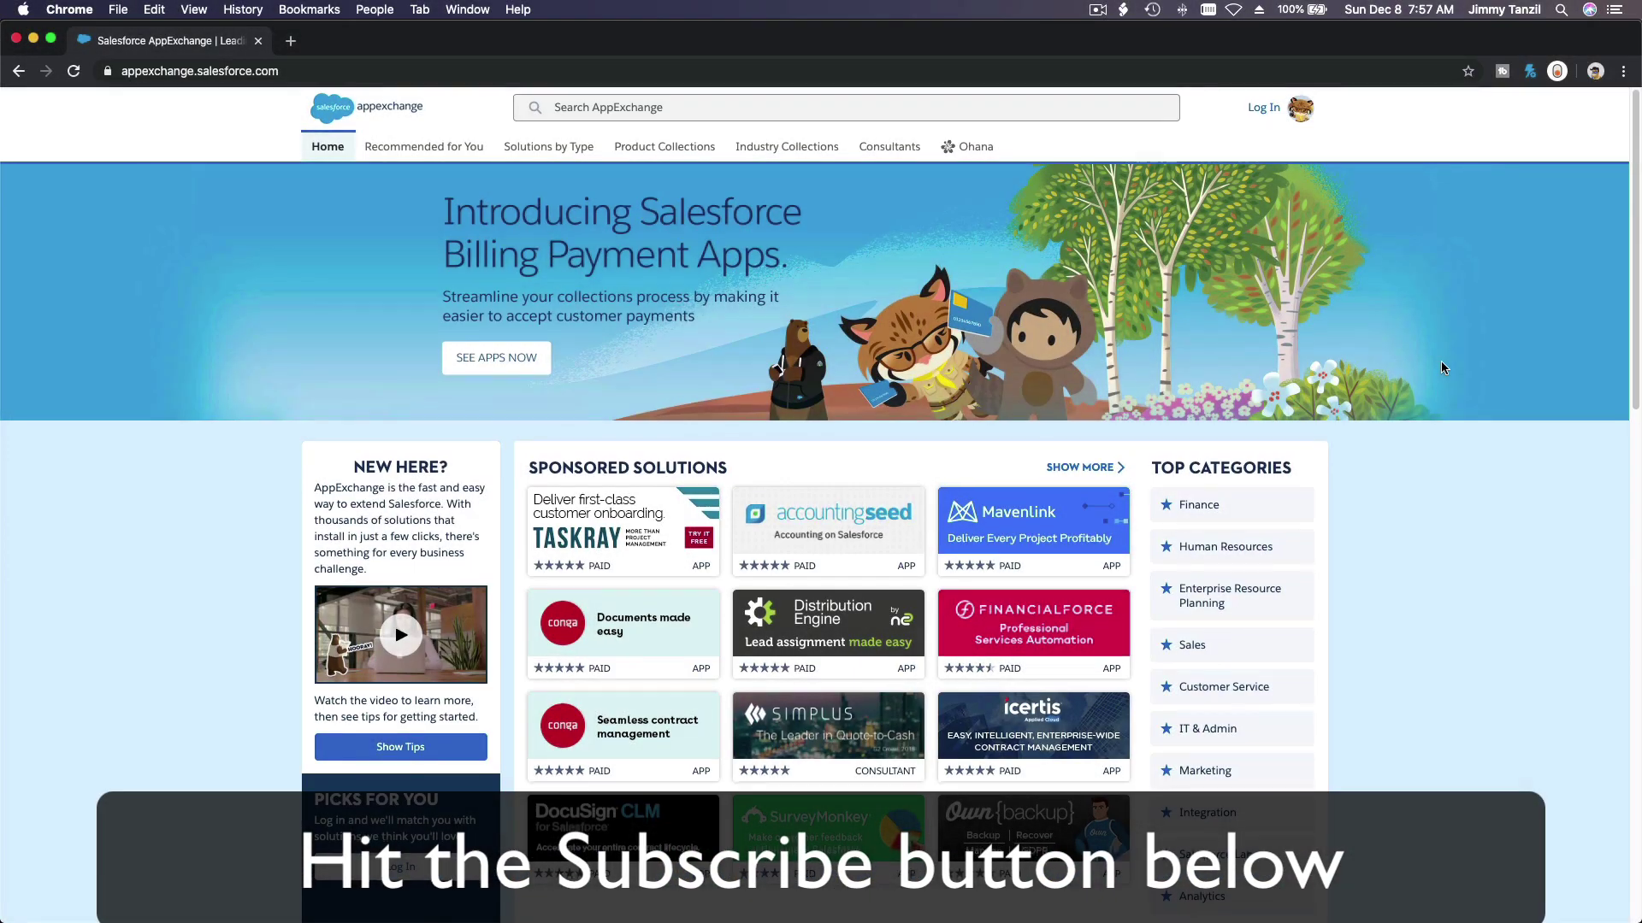
{"action": "scroll", "coordinate": [1520, 305], "scroll_direction": "down", "scroll_amount": 10}
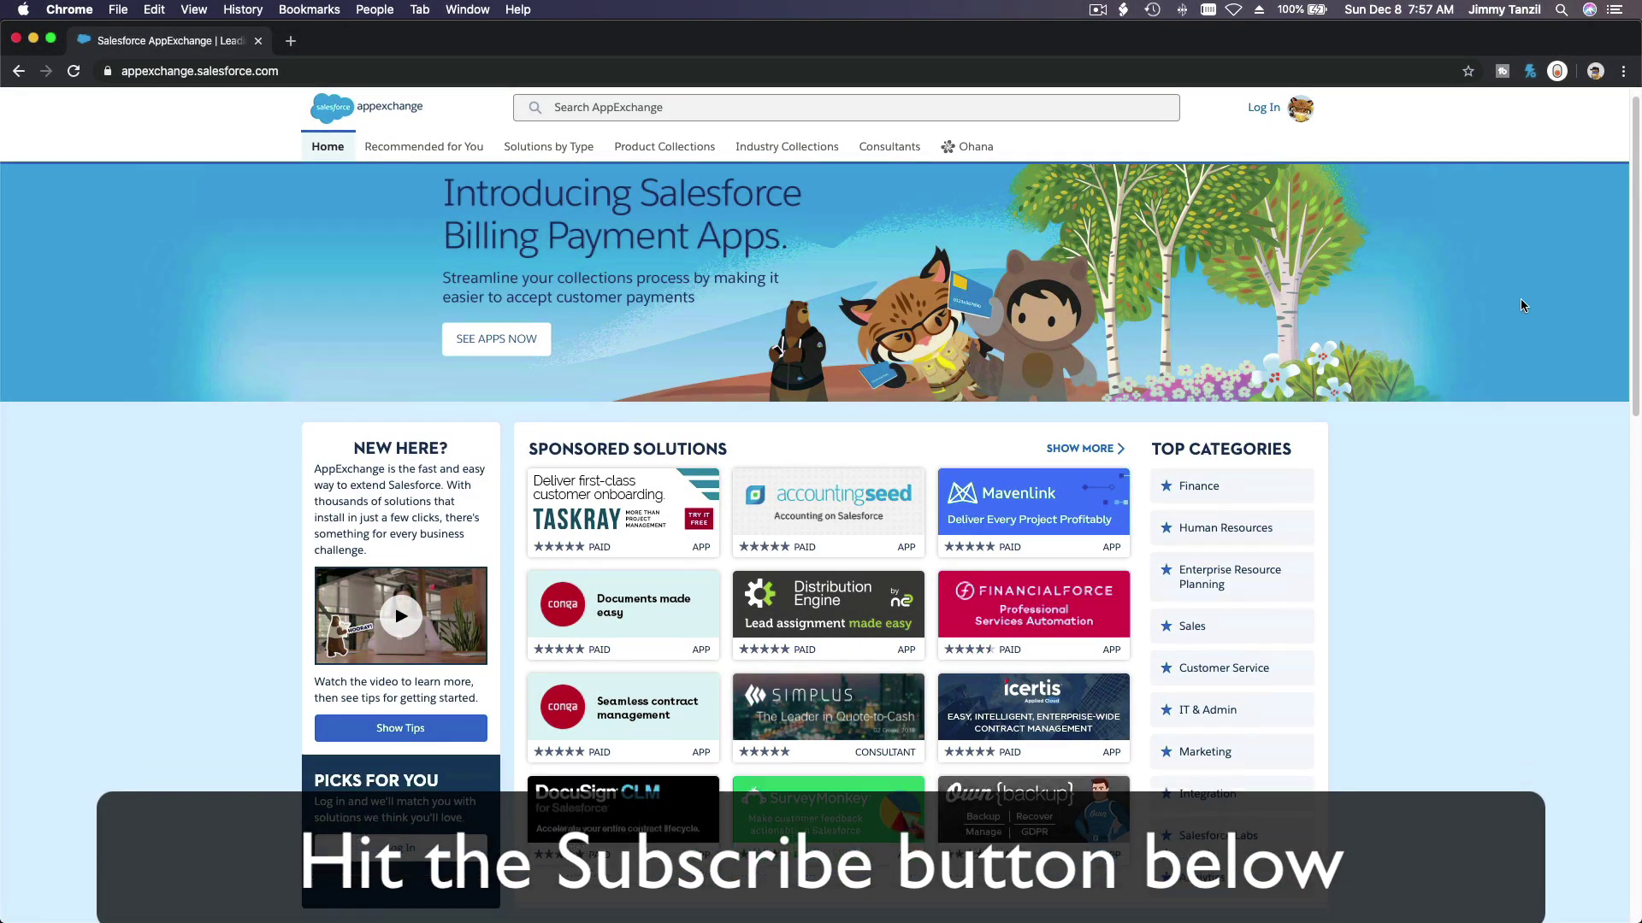
{"action": "scroll", "coordinate": [1521, 305], "scroll_direction": "down", "scroll_amount": 5}
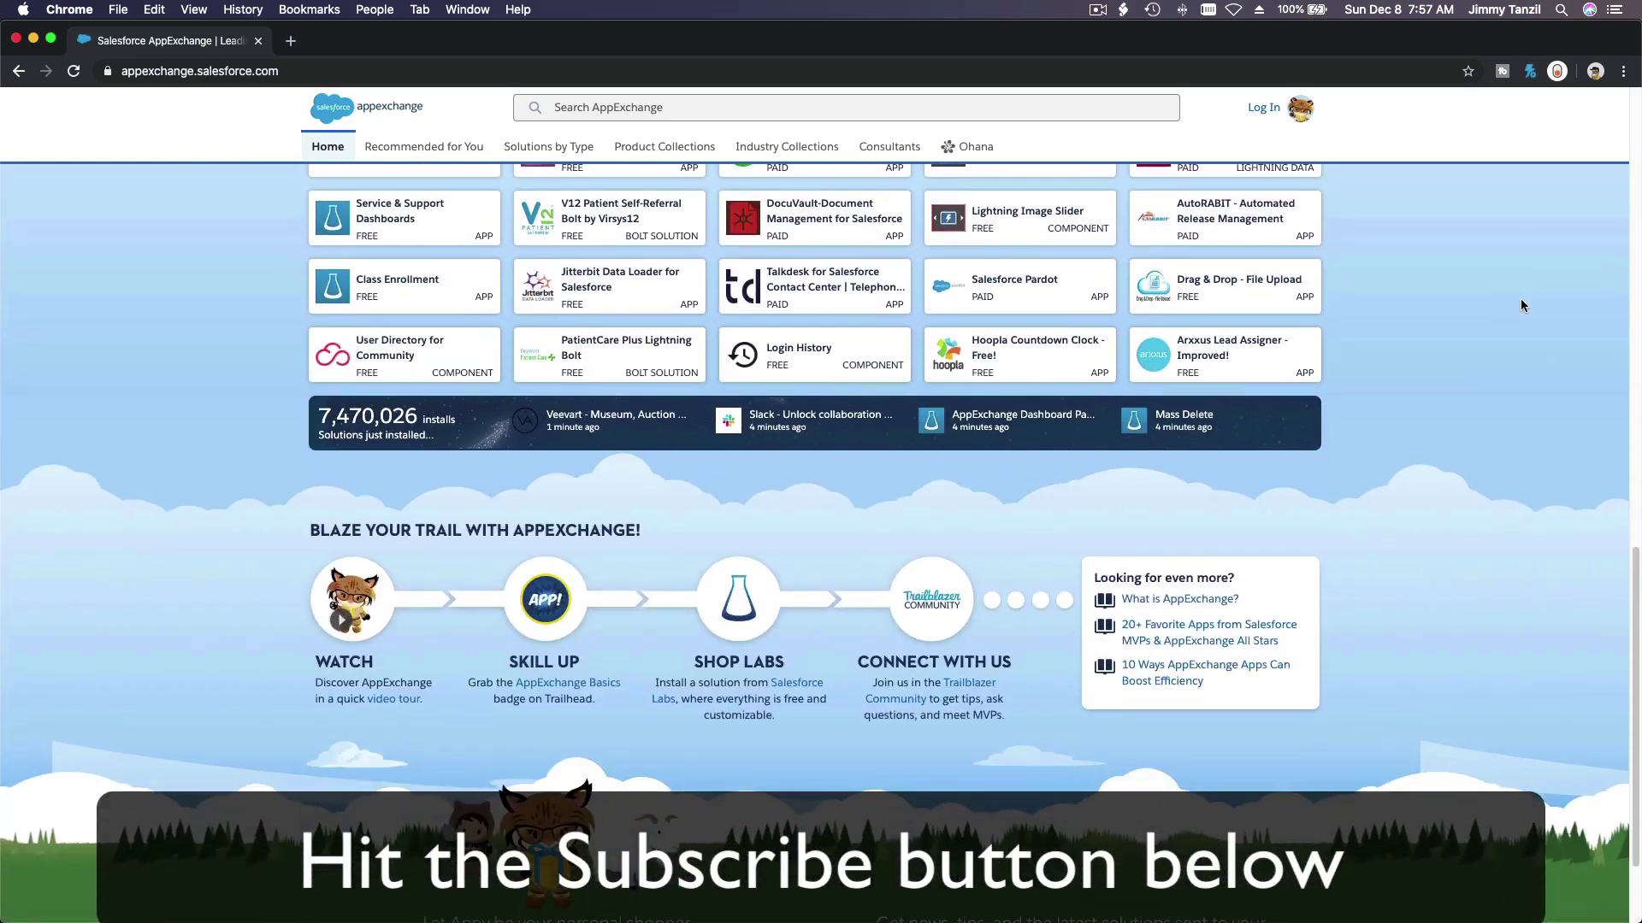